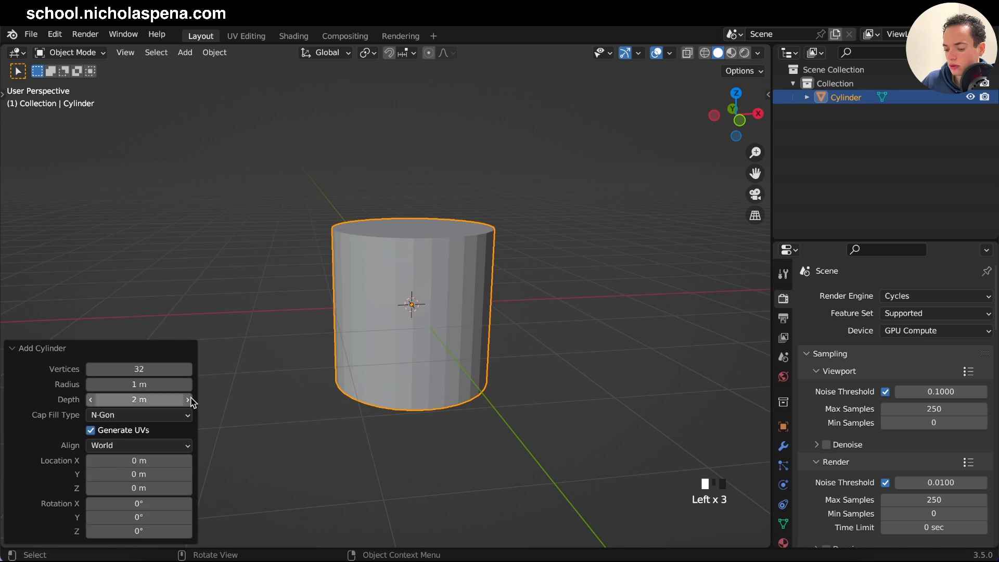
- Set the new cylinder's vertex count to 18
drag(157, 371, 150, 370)
text(18)
key(Return)
middle_drag(439, 278, 473, 280)
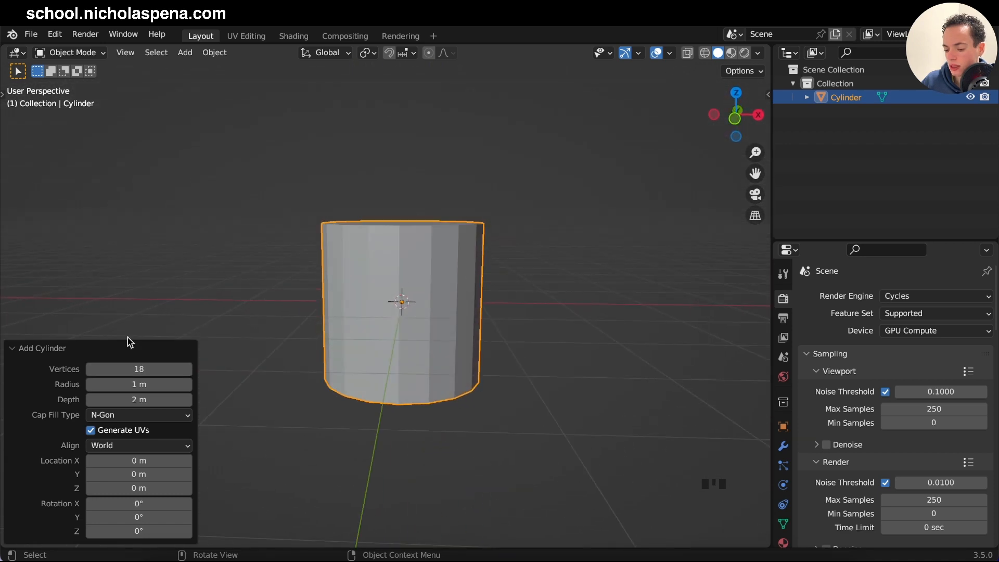
click(35, 350)
- Select the cylinder's top vertices with X-ray on in front view and raise them to make the cylinder about twice as tall
key(Tab)
key(KP_1)
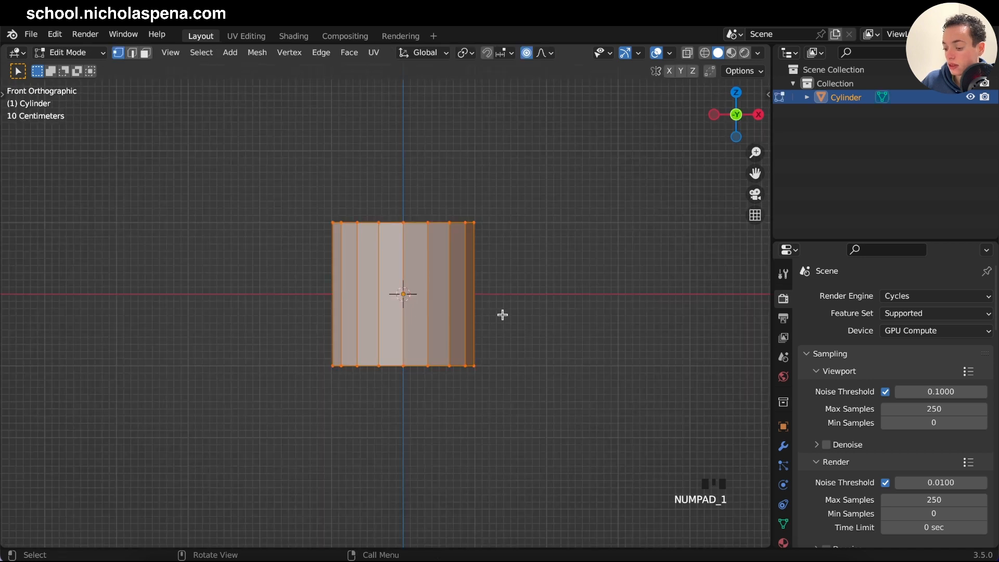
super+scroll(502, 315, up, 3)
shift+scroll(502, 315, up, 3)
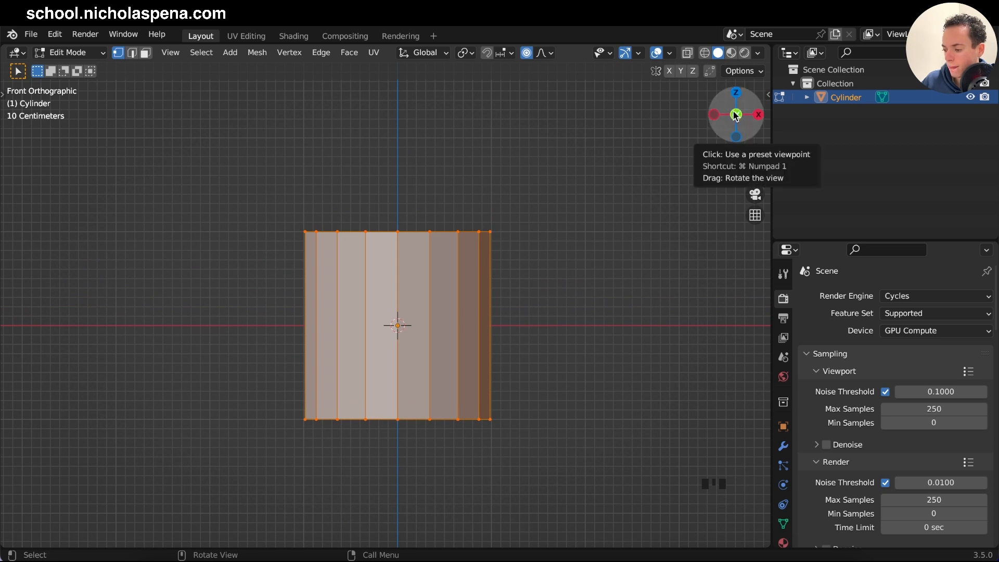
shift+scroll(562, 307, down, 2)
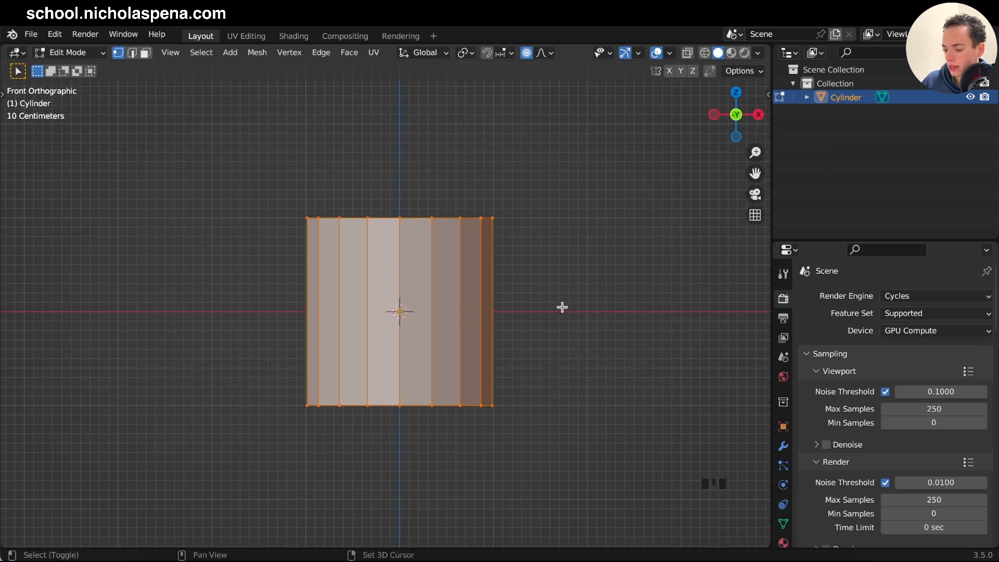
click(687, 54)
drag(281, 200, 687, 252)
super+scroll(687, 252, up, 2)
super+scroll(687, 252, down, 3)
shift+scroll(687, 252, up, 3)
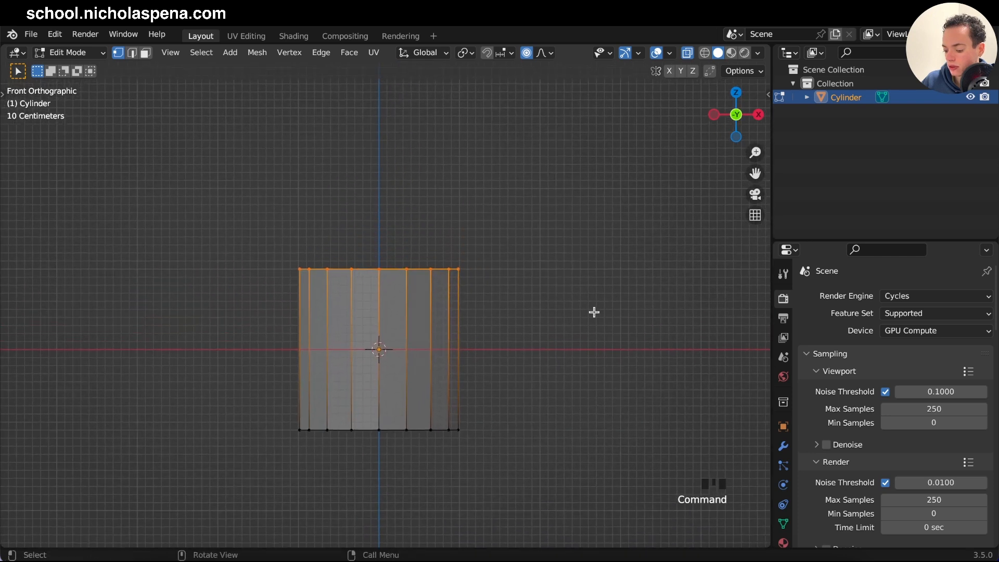
key(g)
click(572, 128)
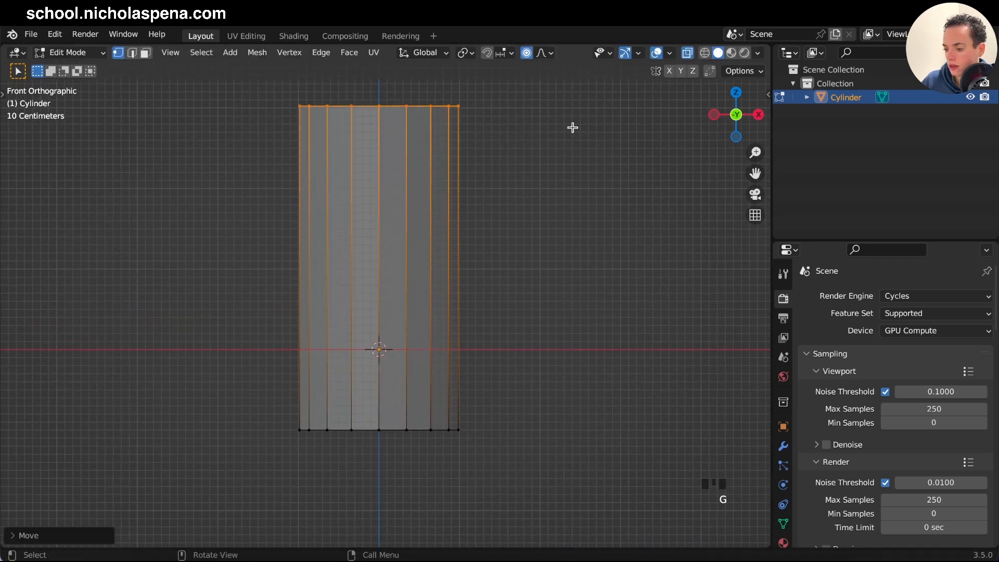
- Scale the top vertex ring up to about 1.2 times and lower it about 1.1 m along Z
shift+scroll(526, 130, up, 3)
key(s)
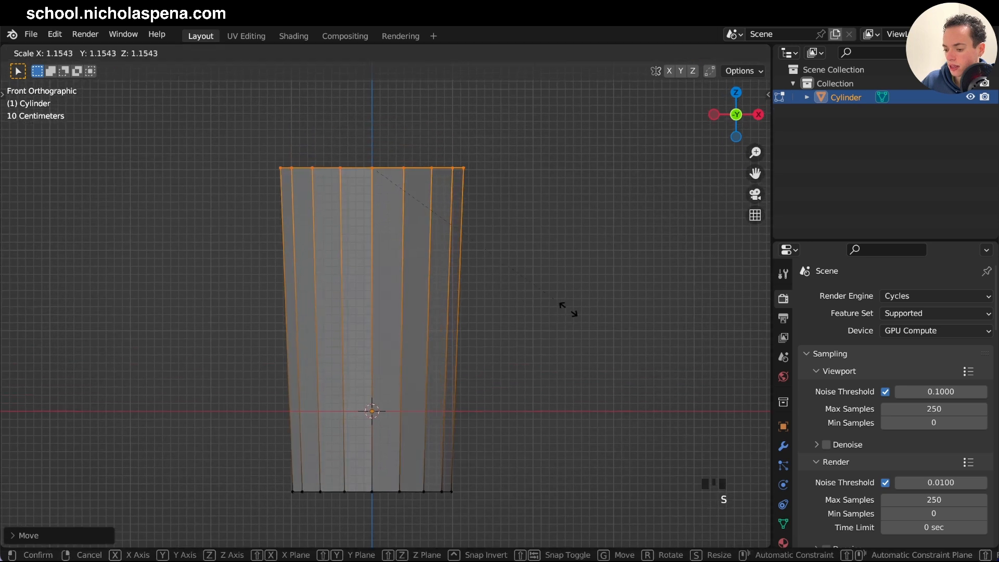
click(583, 310)
key(g)
key(z)
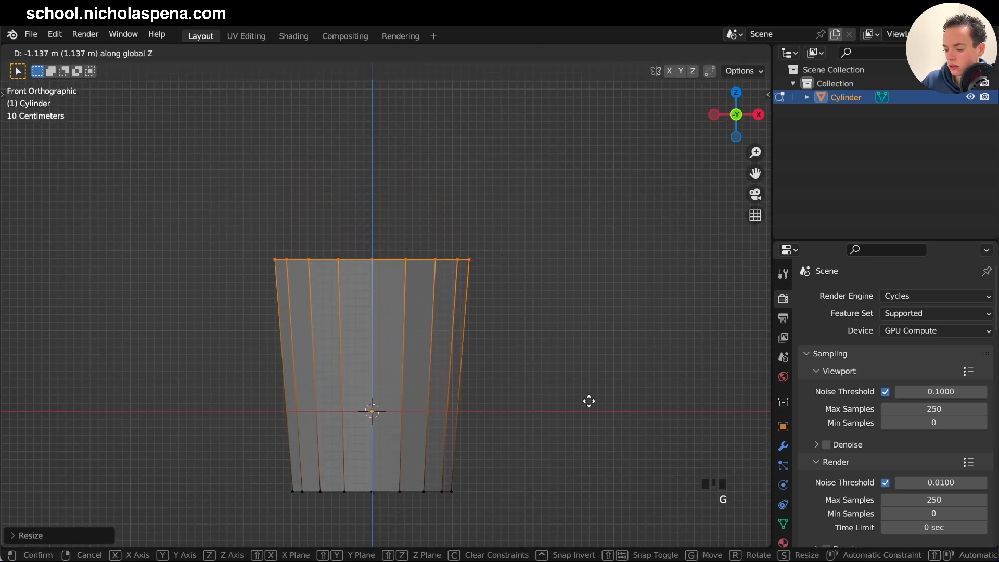
click(589, 399)
shift+scroll(588, 399, down, 3)
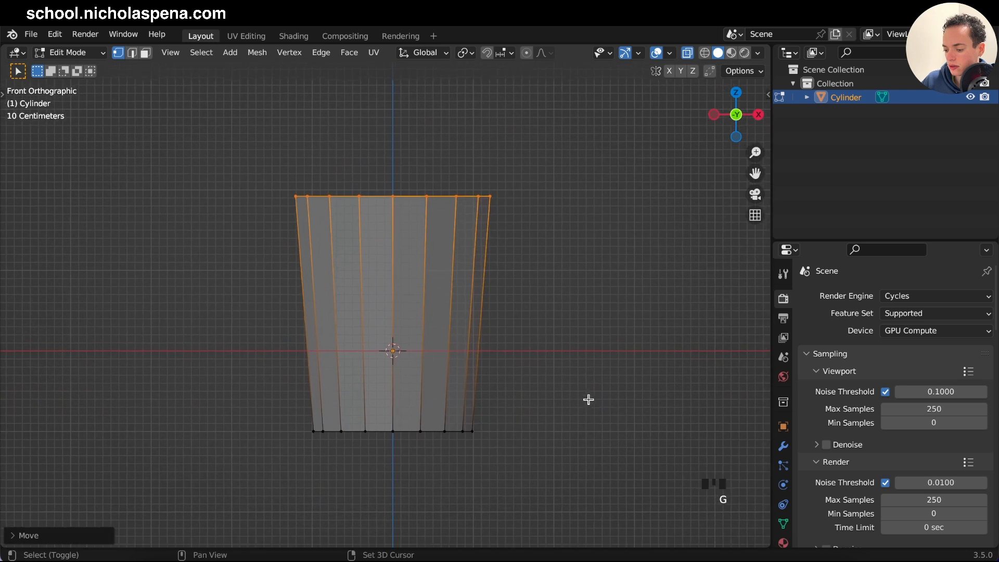
- Bevel the bottom edge loop of the cup about 0.28 m wide with 3 segments and return to Object Mode
scroll(588, 399, up, 3)
scroll(588, 399, down, 5)
super+scroll(588, 400, up, 3)
scroll(588, 399, up, 5)
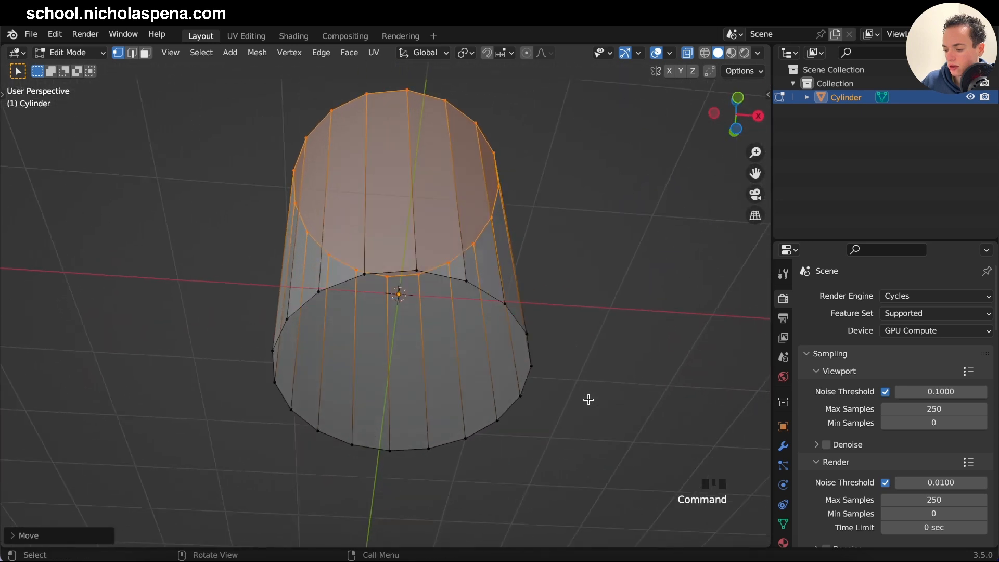
scroll(588, 399, up, 5)
click(494, 437)
alt+click(524, 428)
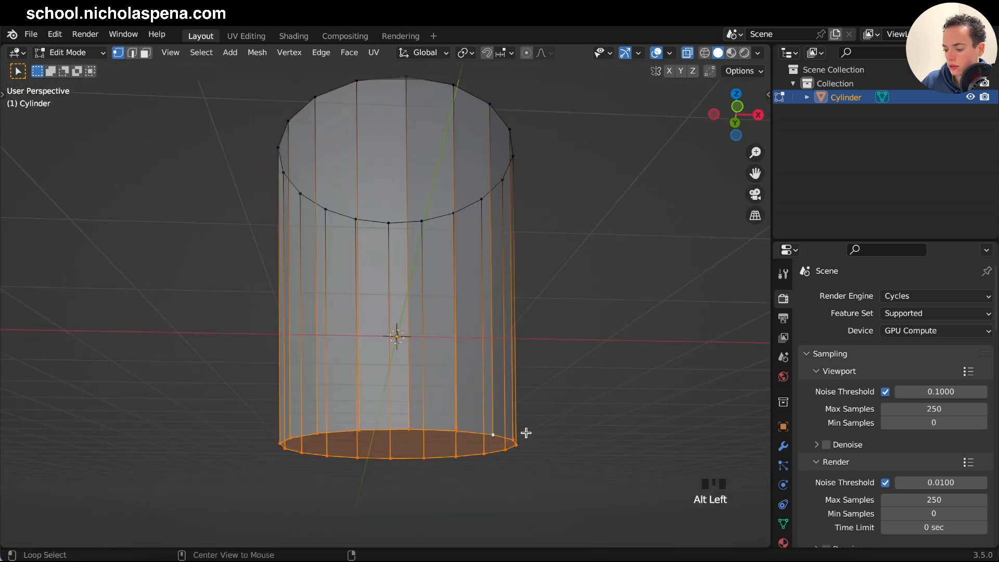
scroll(541, 429, up, 1)
key(ctrl+b)
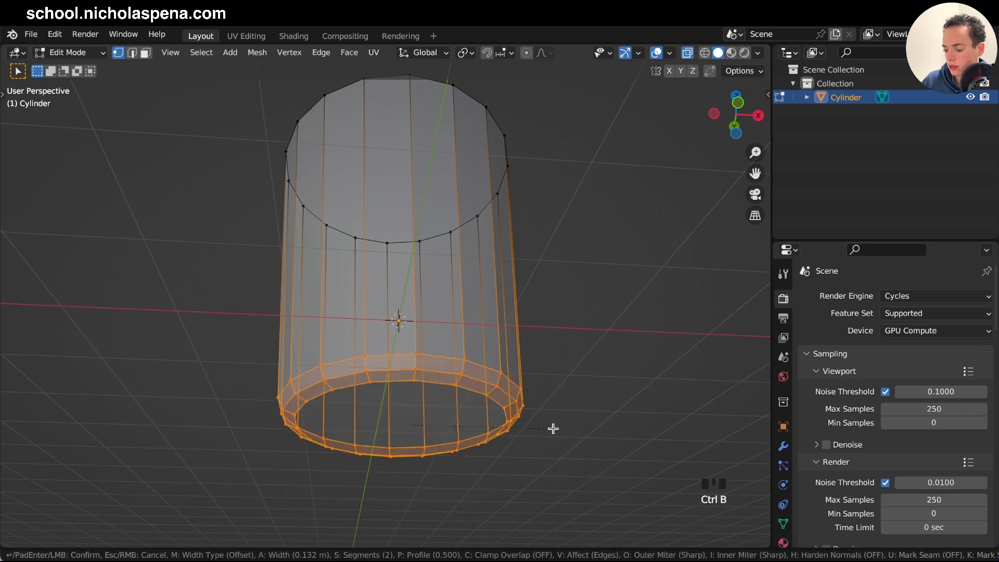
scroll(555, 426, up, 1)
scroll(558, 428, up, 1)
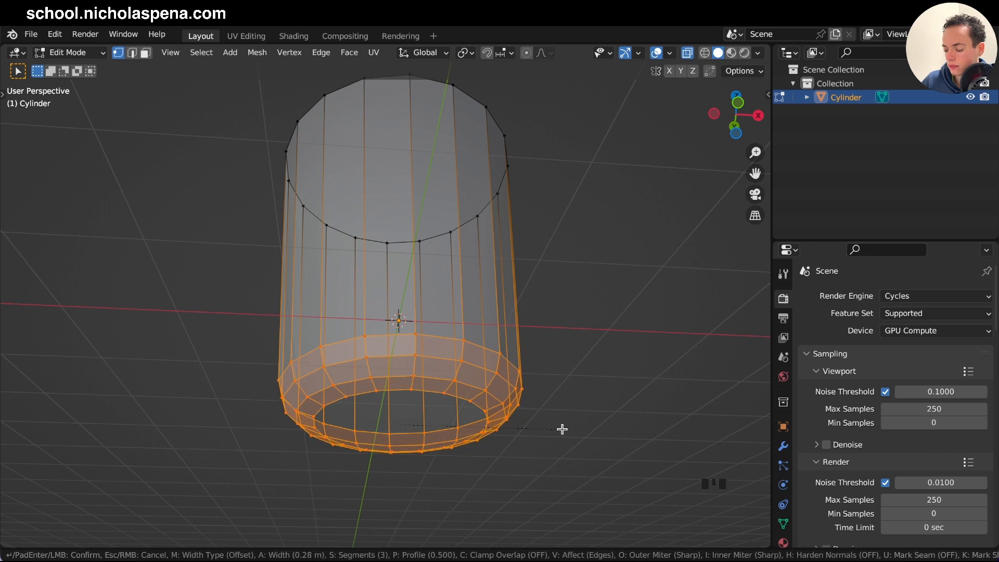
click(560, 429)
key(Tab)
- Delete the cup's top face to open it
scroll(579, 380, up, 10)
super+scroll(579, 380, down, 5)
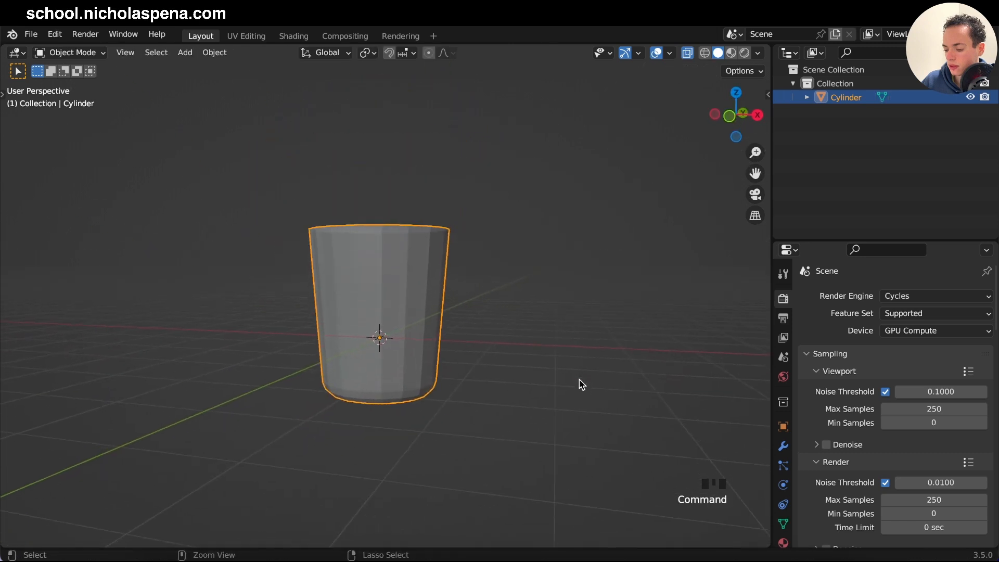
scroll(580, 380, down, 8)
super+scroll(579, 380, up, 4)
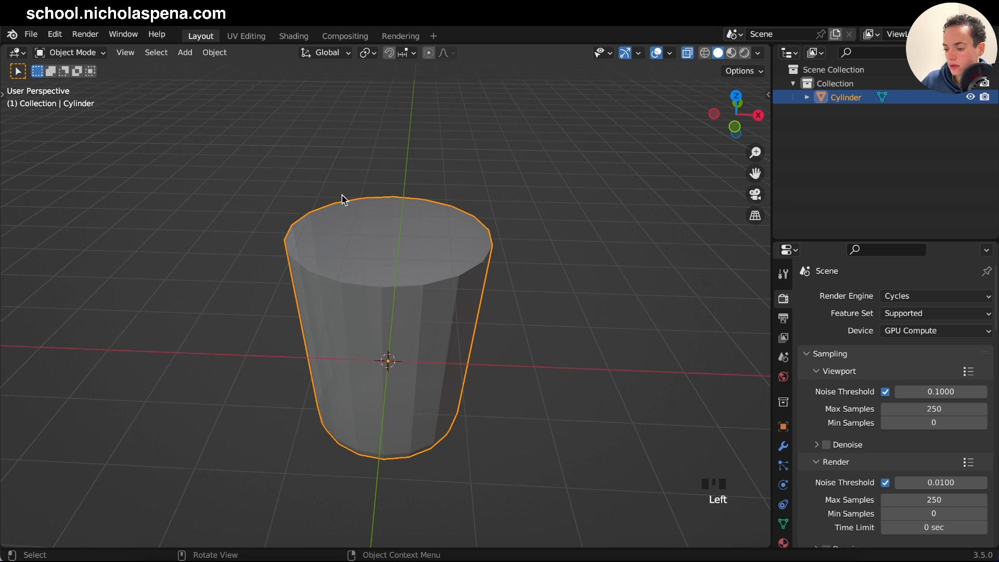
key(Tab)
click(387, 235)
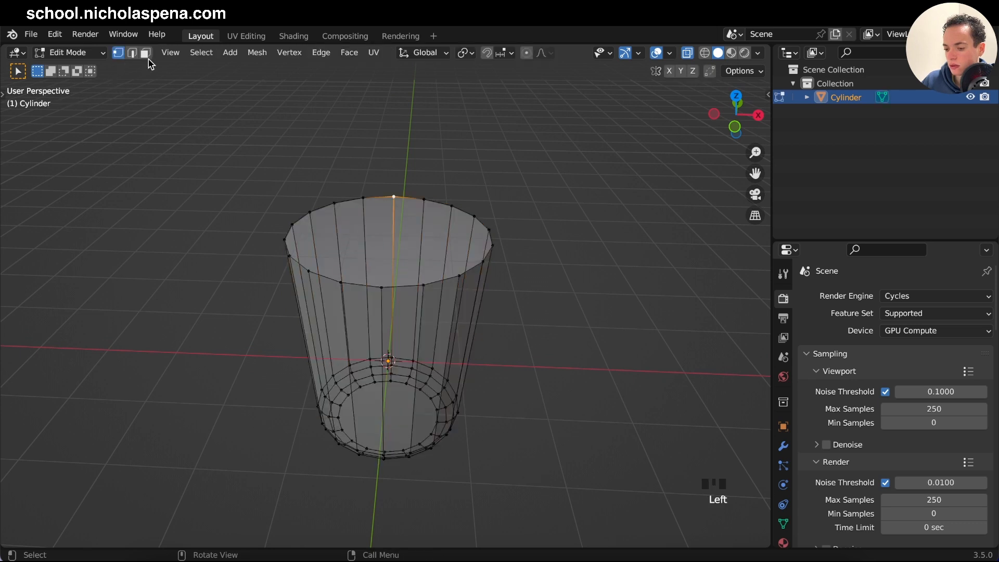
click(396, 226)
super+scroll(514, 229, up, 3)
scroll(463, 219, down, 3)
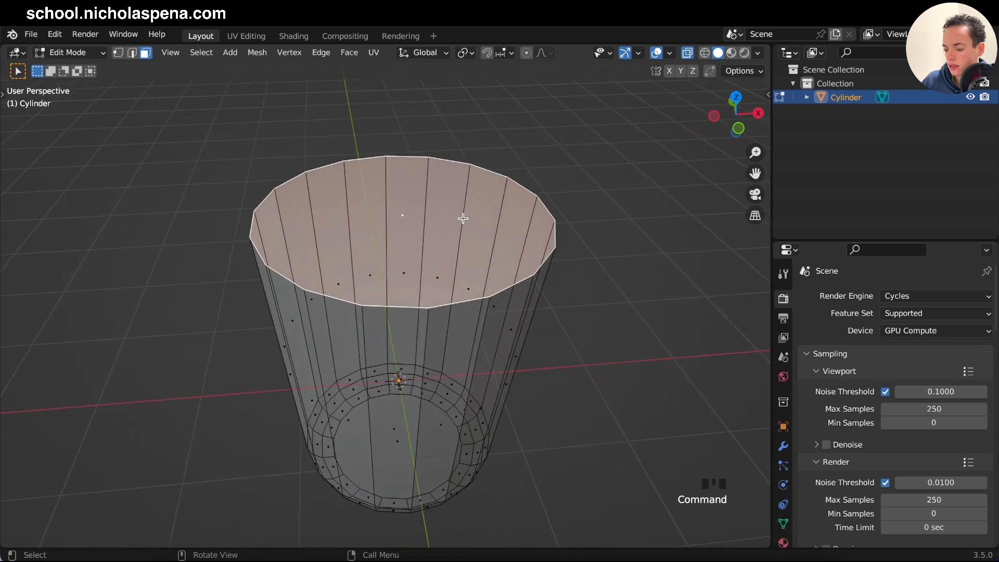
key(x)
click(431, 249)
super+scroll(541, 248, down, 3)
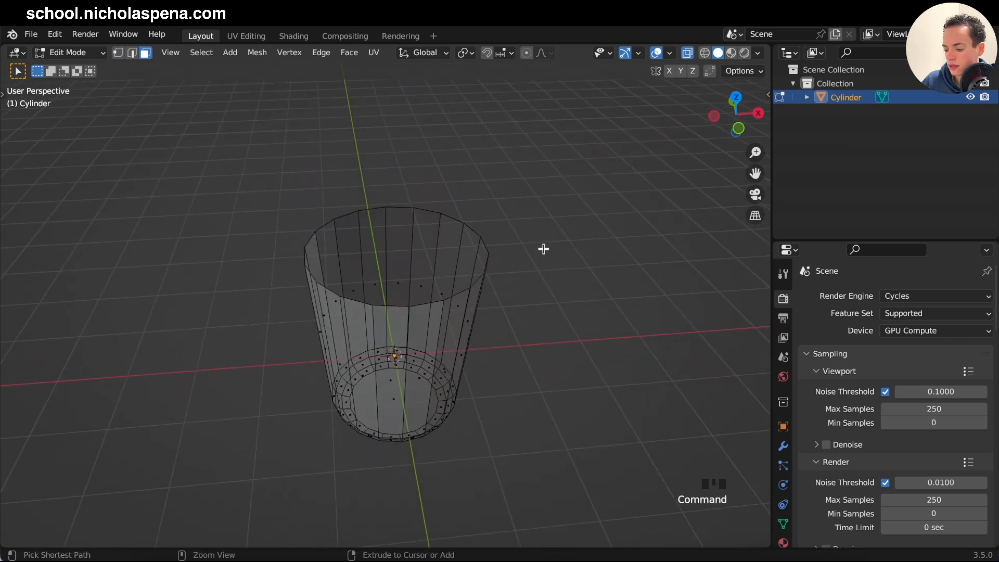
super+scroll(543, 249, up, 3)
click(488, 296)
scroll(489, 296, up, 3)
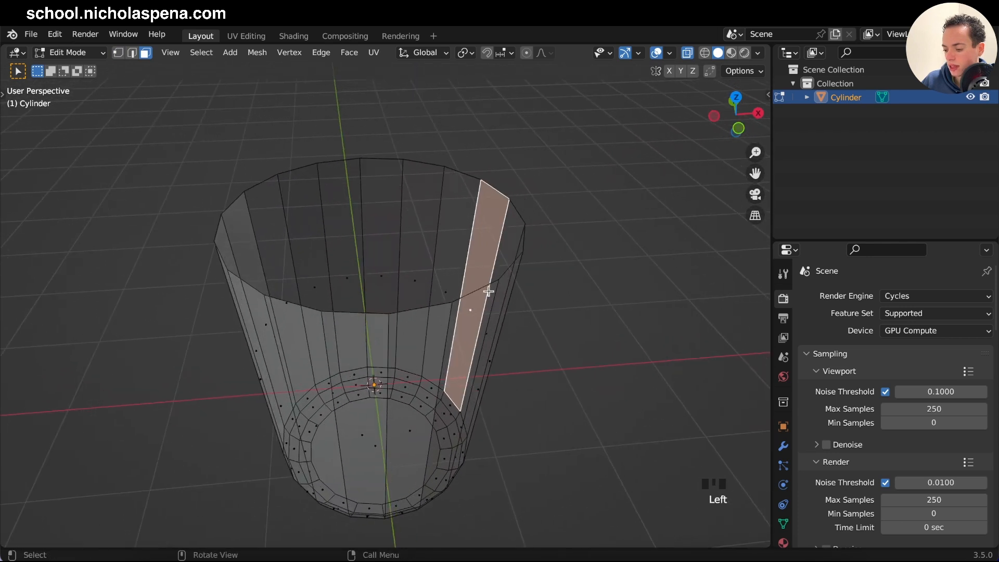
- Add a Solidify modifier to the open cup in Object Mode and enable Even Thickness
key(Tab)
scroll(487, 284, up, 3)
scroll(486, 283, down, 5)
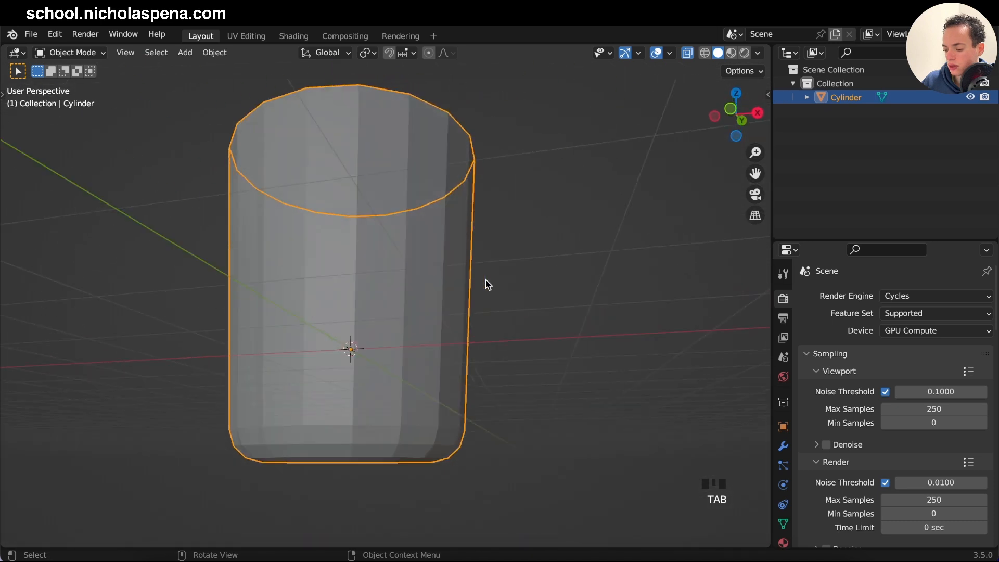
scroll(486, 283, up, 5)
click(784, 448)
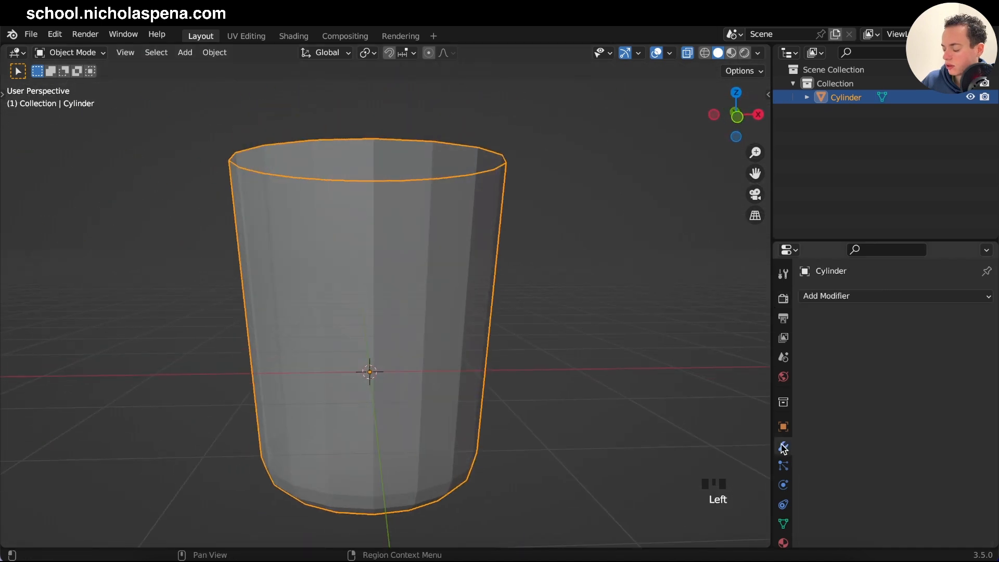
click(838, 297)
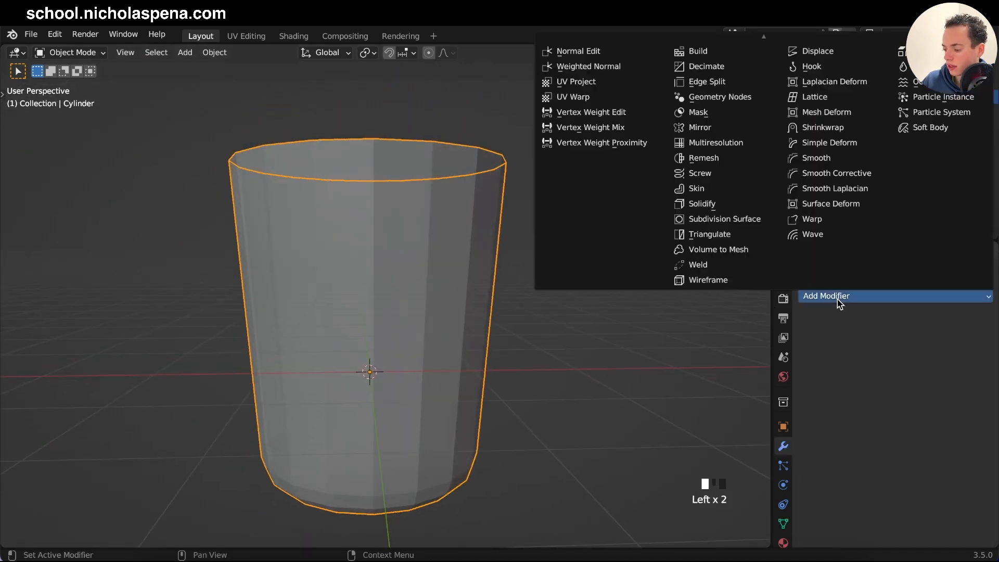
click(712, 205)
middle_drag(611, 310, 552, 267)
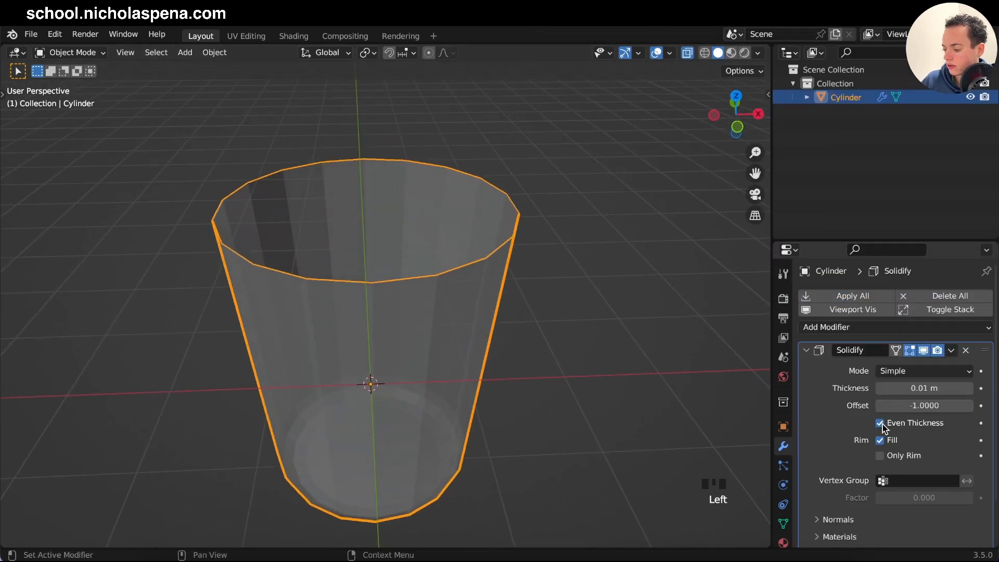
- Set the Solidify thickness to 0.04 m, judging the wall in front view
key(KP_1)
scroll(592, 259, up, 5)
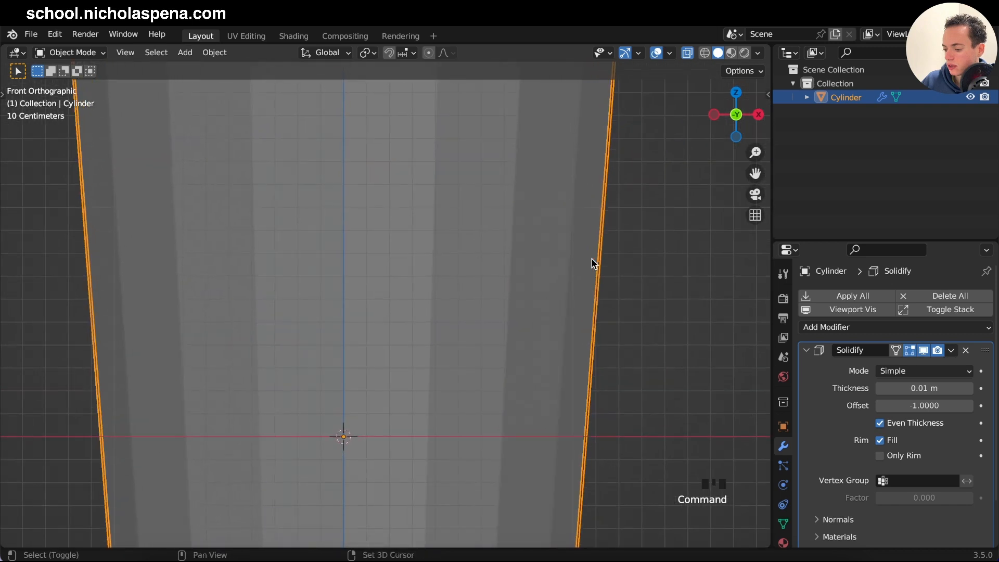
shift+middle_drag(592, 259, 580, 270)
key(KP_Decimal)
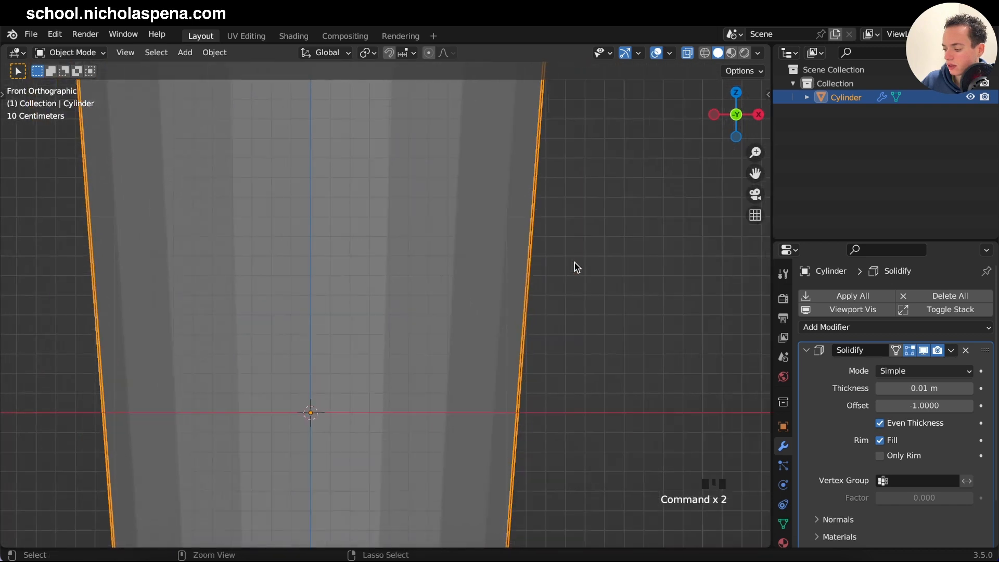
click(968, 389)
click(968, 390)
click(969, 390)
click(969, 390)
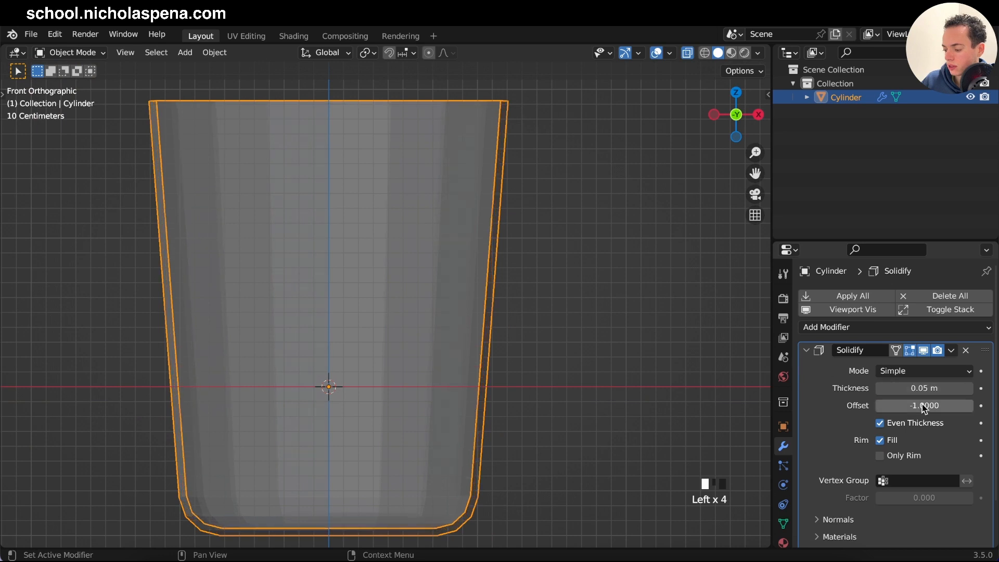
click(880, 390)
super+scroll(617, 306, down, 2)
middle_drag(617, 306, 629, 328)
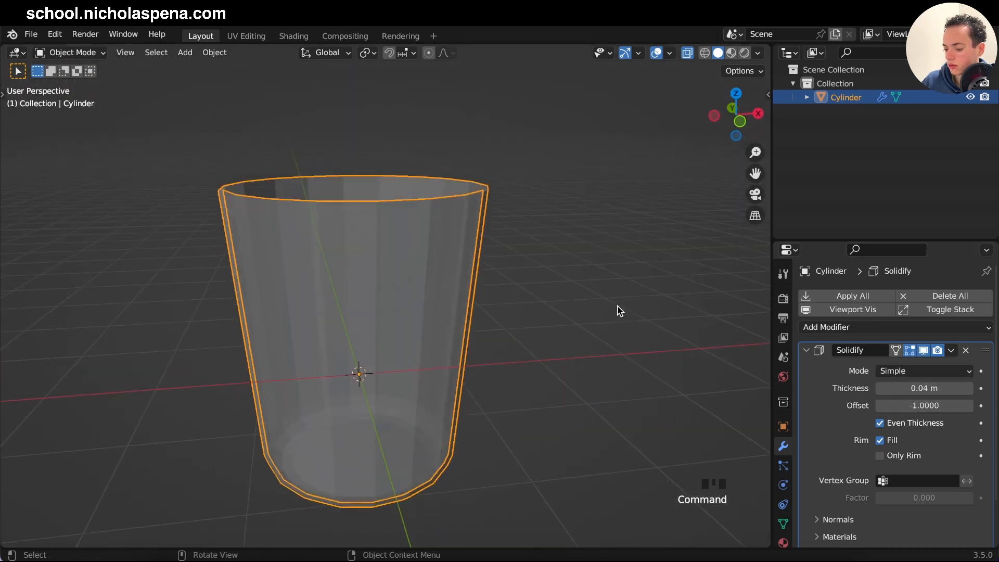
- Examine the cup's wall thickness and rim from several angles
scroll(618, 310, up, 5)
scroll(618, 311, down, 5)
scroll(618, 310, up, 3)
scroll(618, 310, down, 4)
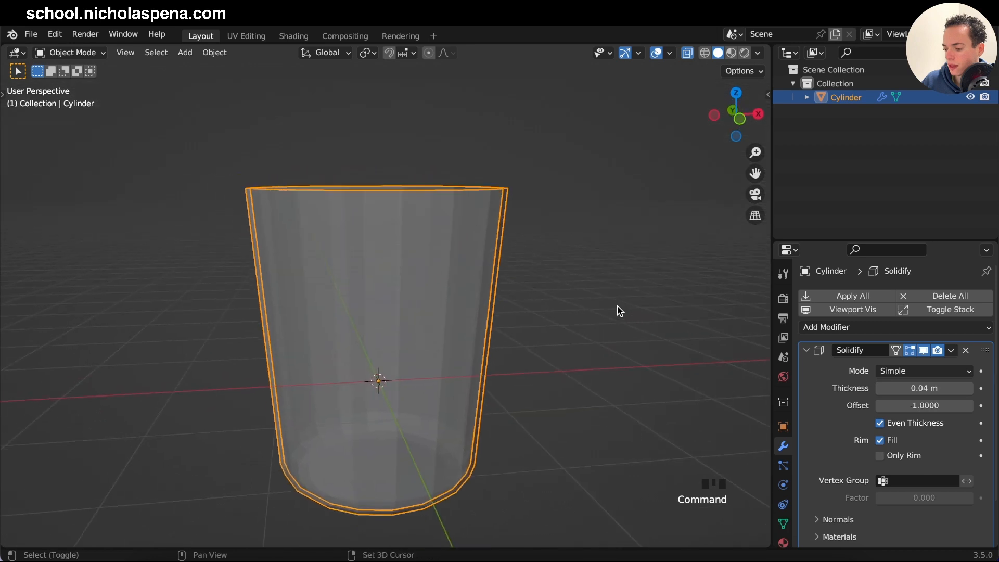
shift+scroll(618, 310, up, 2)
scroll(617, 310, up, 4)
super+scroll(618, 310, up, 2)
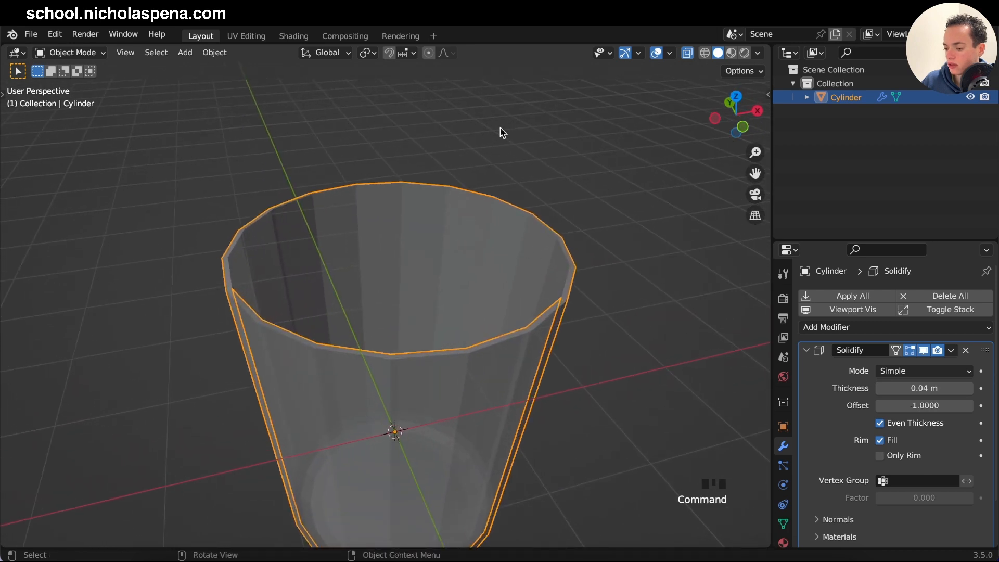
super+scroll(581, 270, down, 5)
scroll(581, 270, down, 4)
scroll(581, 269, up, 4)
super+scroll(580, 269, up, 3)
- Select the cup's top rim edge loop in edge select mode and duplicate it in place
key(Tab)
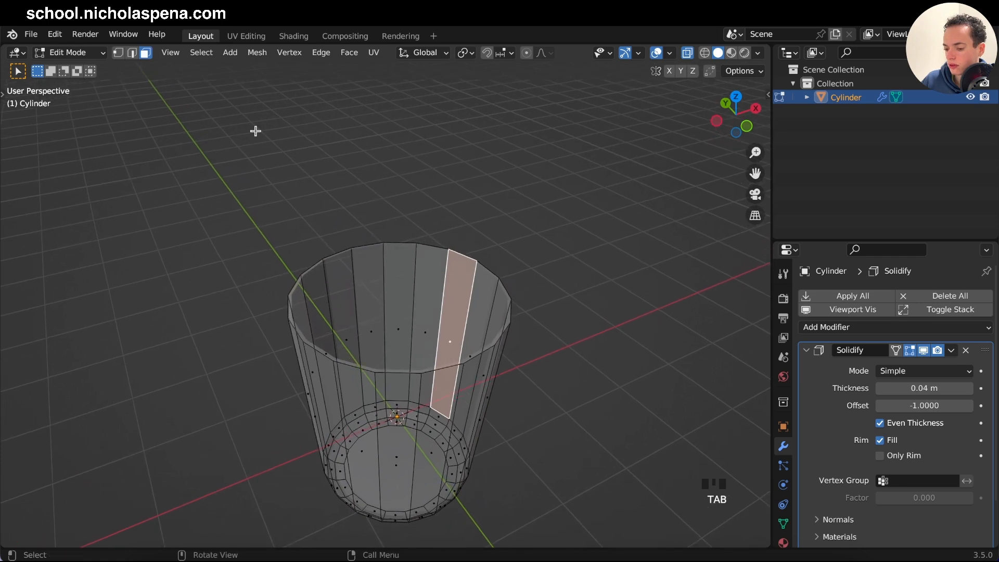
click(132, 53)
super+scroll(435, 319, up, 3)
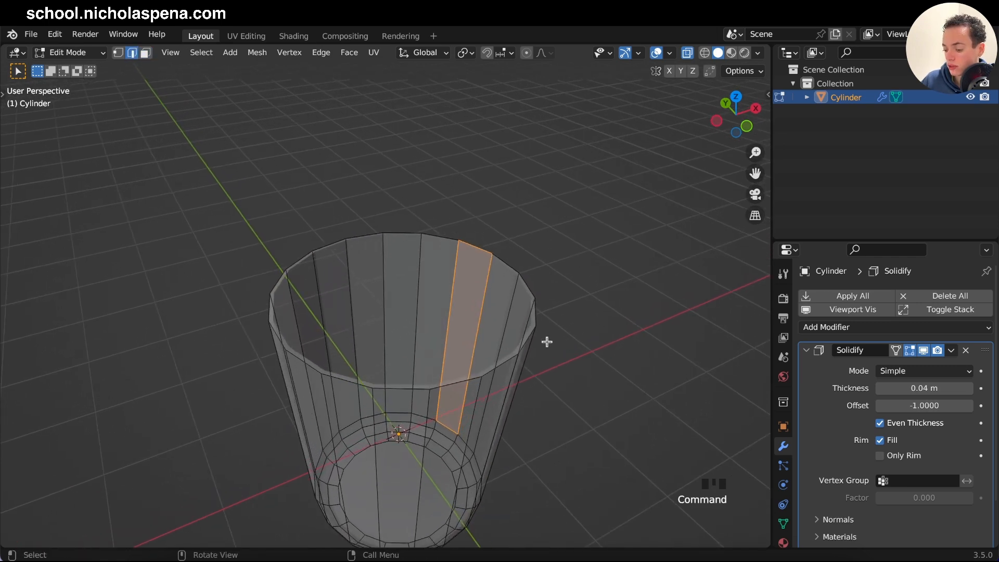
ctrl+click(524, 340)
alt+click(525, 340)
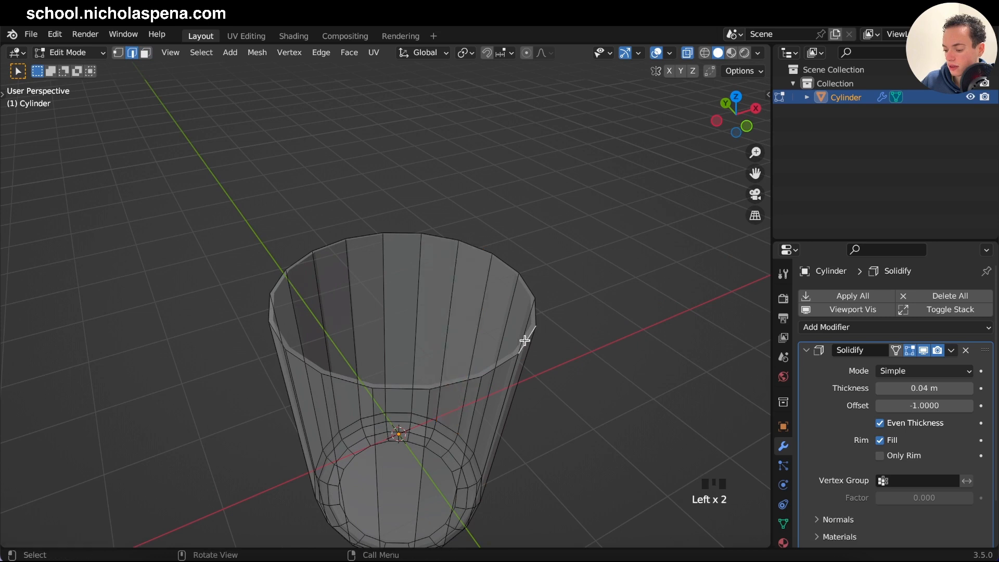
scroll(525, 340, down, 5)
scroll(524, 340, right, 3)
scroll(524, 340, up, 5)
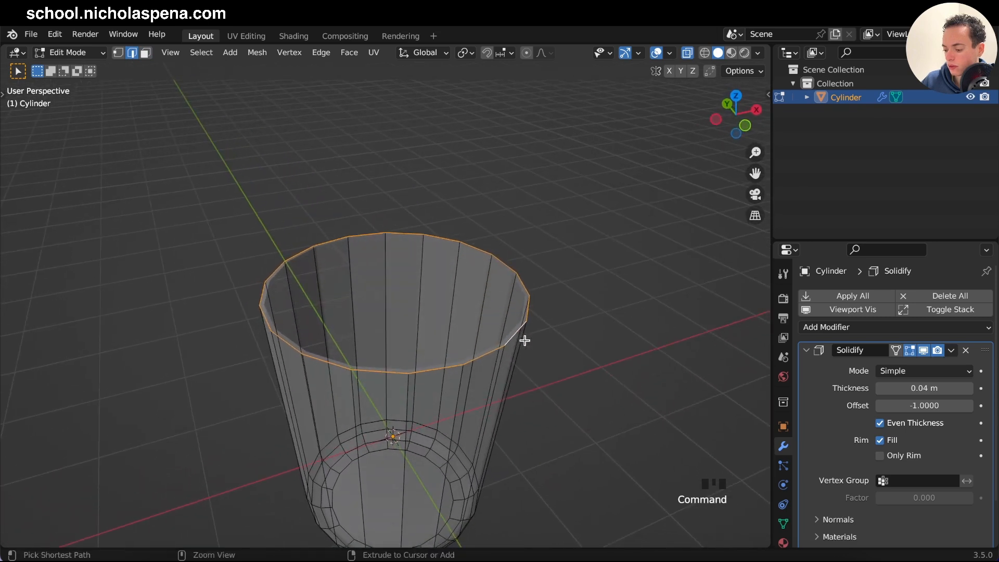
super+scroll(525, 340, up, 2)
scroll(543, 333, down, 4)
scroll(543, 333, up, 2)
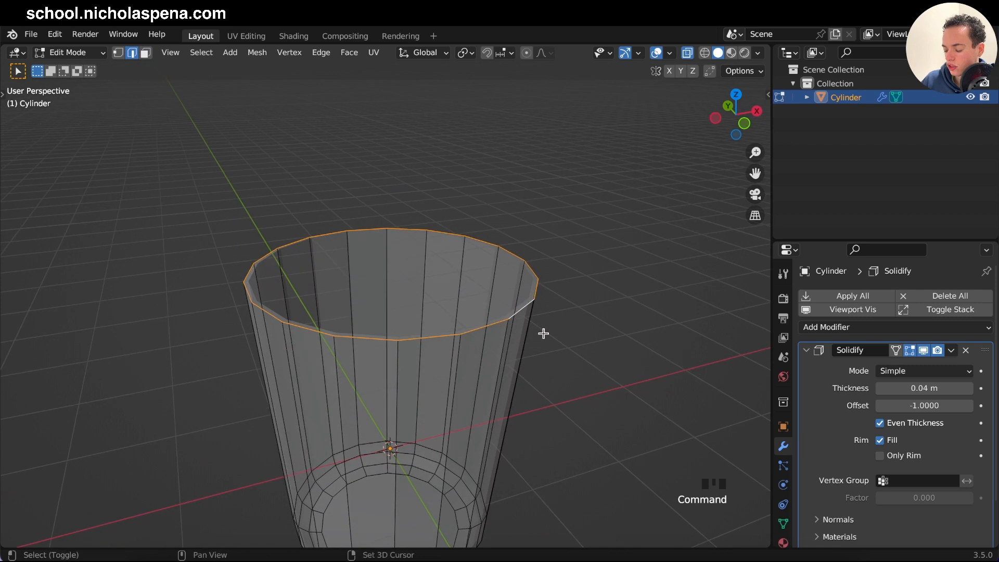
key(shift+d)
right_click(538, 286)
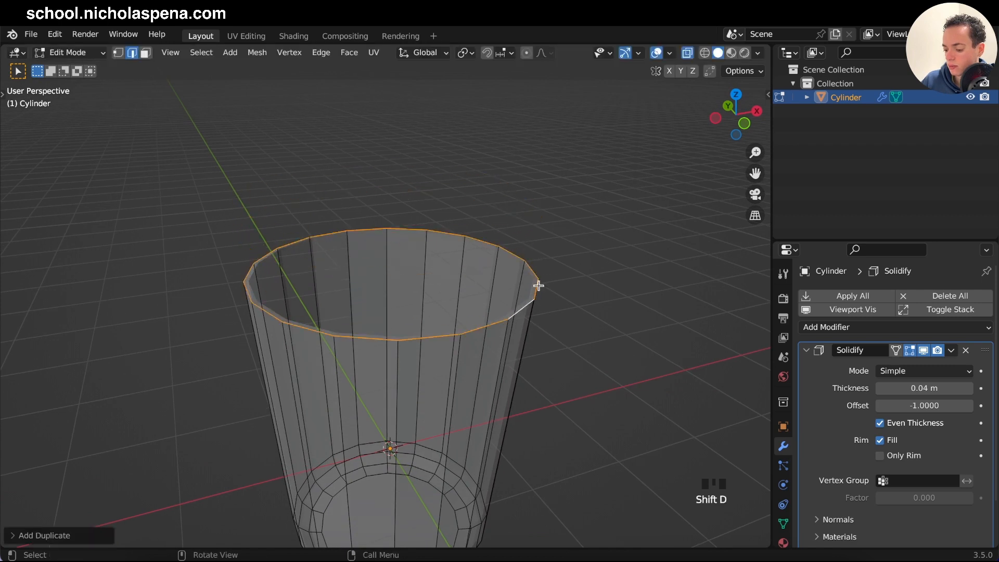
- Raise the duplicated rim loop slightly above the cup along the Z axis
key(g)
key(z)
click(539, 274)
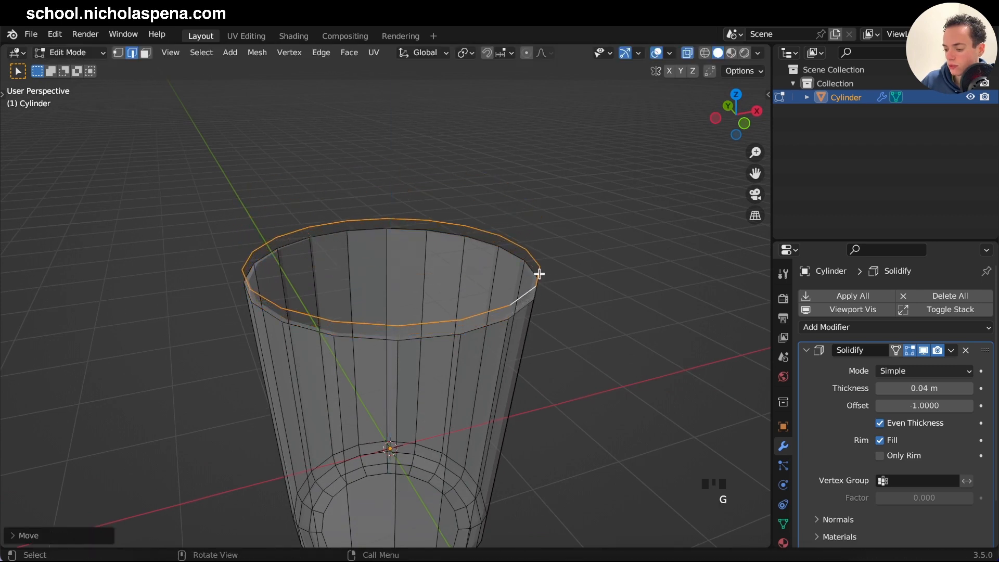
- Extrude the raised loop straight up along Z in front view and scale its top edge inward to form a tapered lid
key(KP_1)
key(KP_1)
shift+middle_drag(539, 273, 537, 286)
key(e)
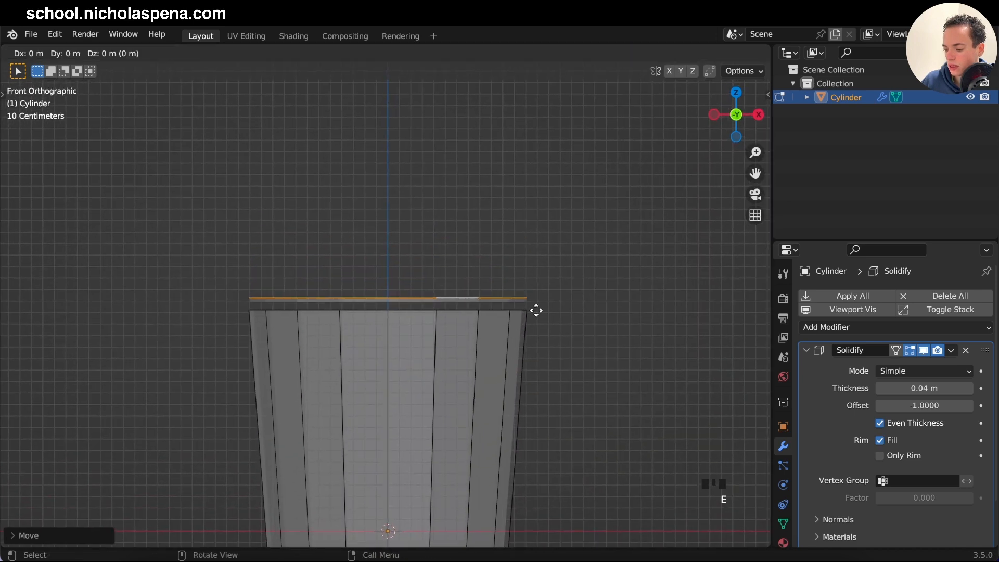
key(z)
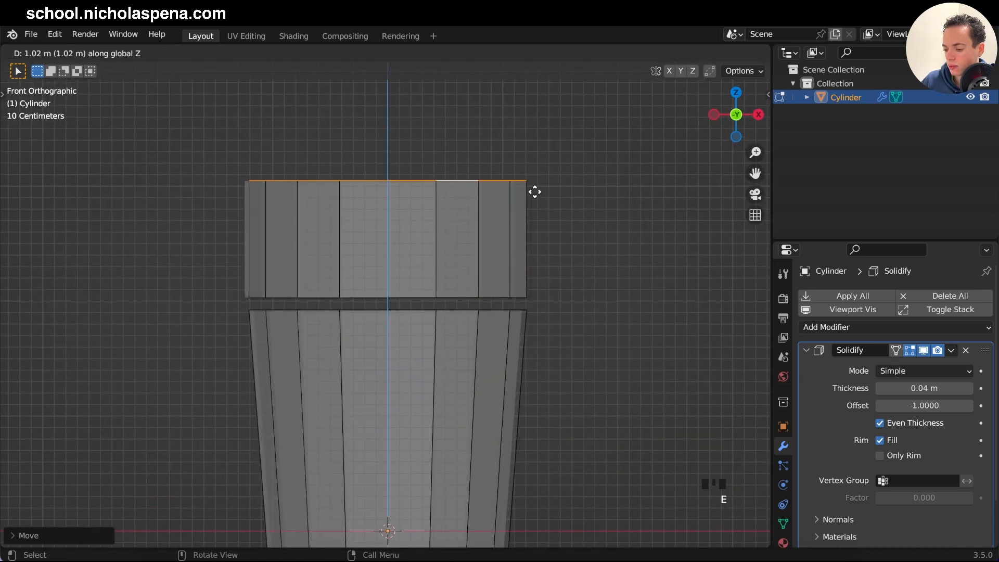
click(535, 166)
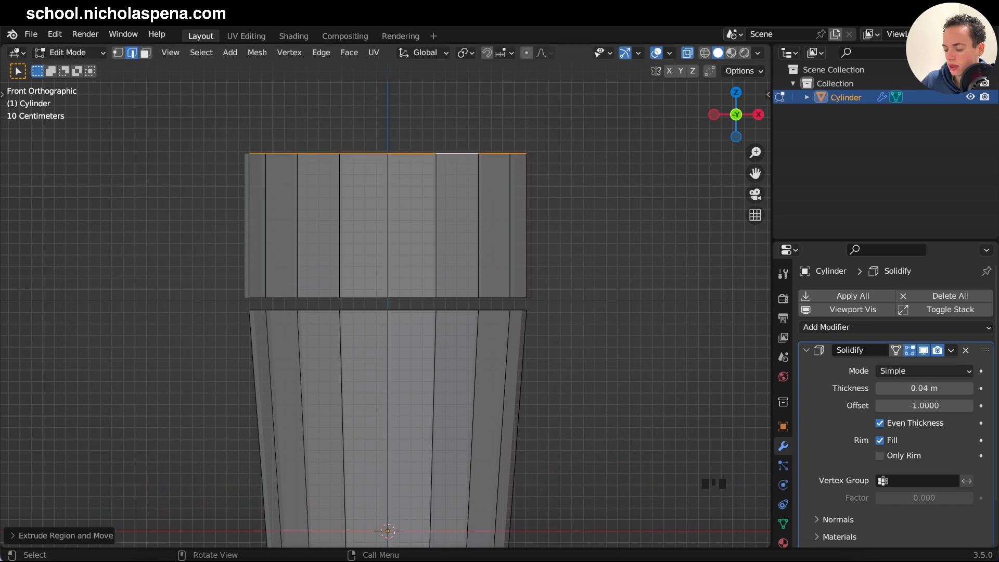
key(s)
click(456, 167)
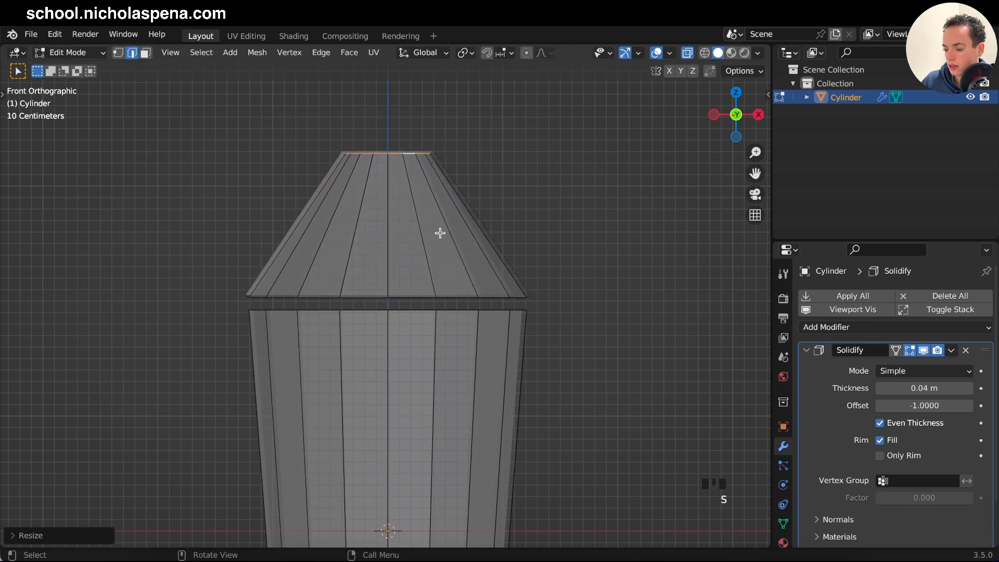
- Add a centred loop cut around the tapered lid and scale it outward to bulge the sides
key(ctrl+r)
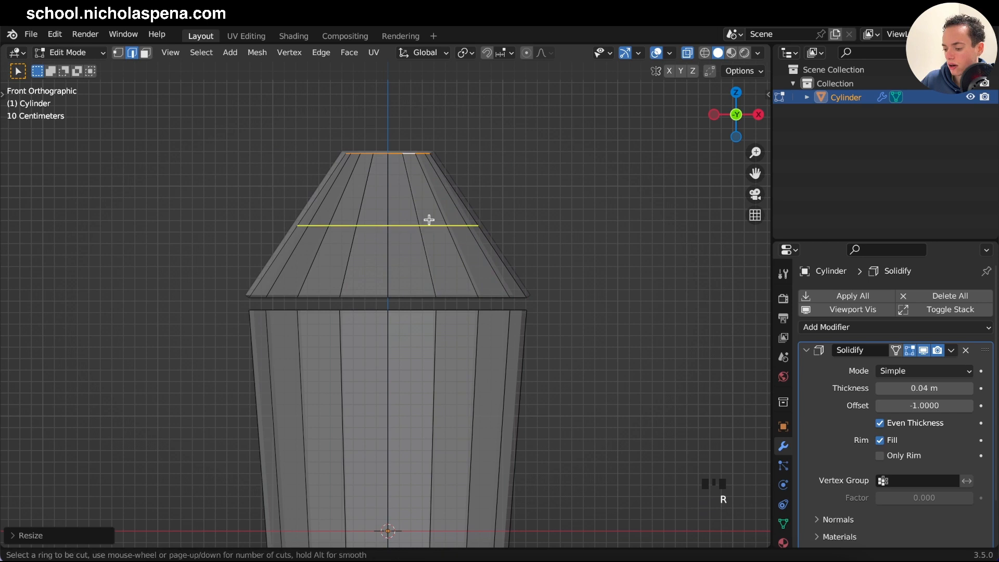
click(449, 220)
right_click(449, 220)
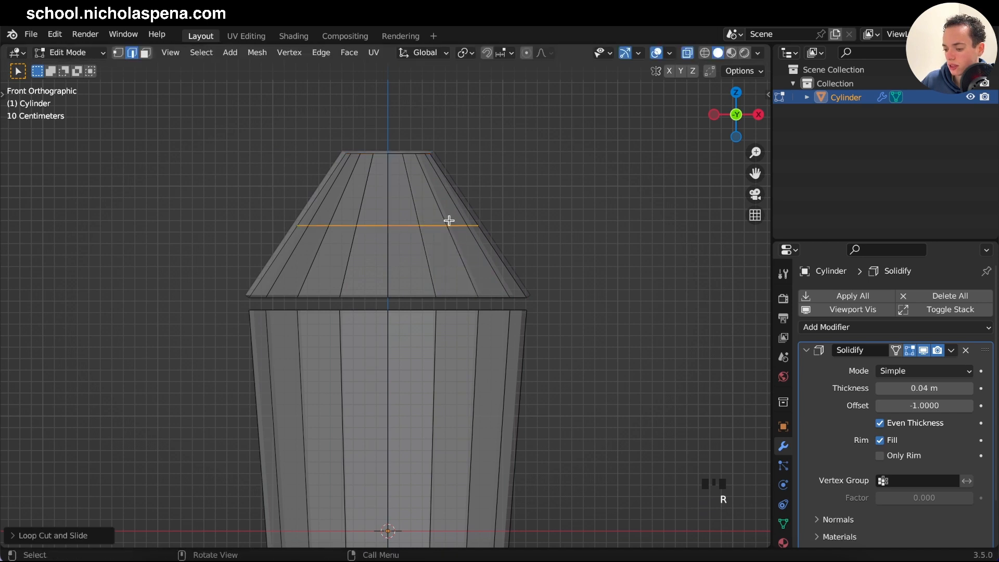
key(s)
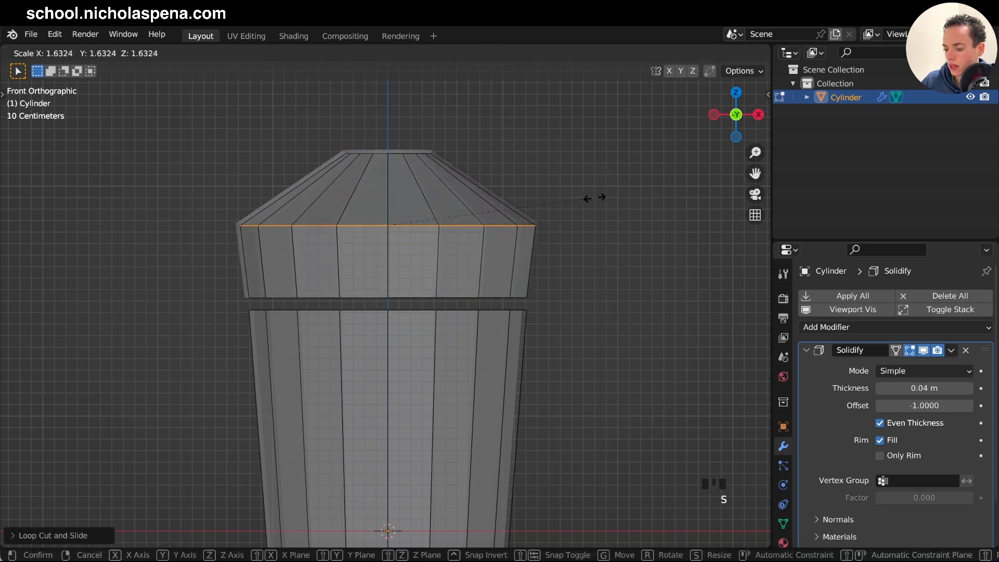
click(566, 192)
- Add a centred loop cut in the lid's upper section, scale it out by about 1.17, and check the profile in Object Mode
scroll(566, 193, up, 3)
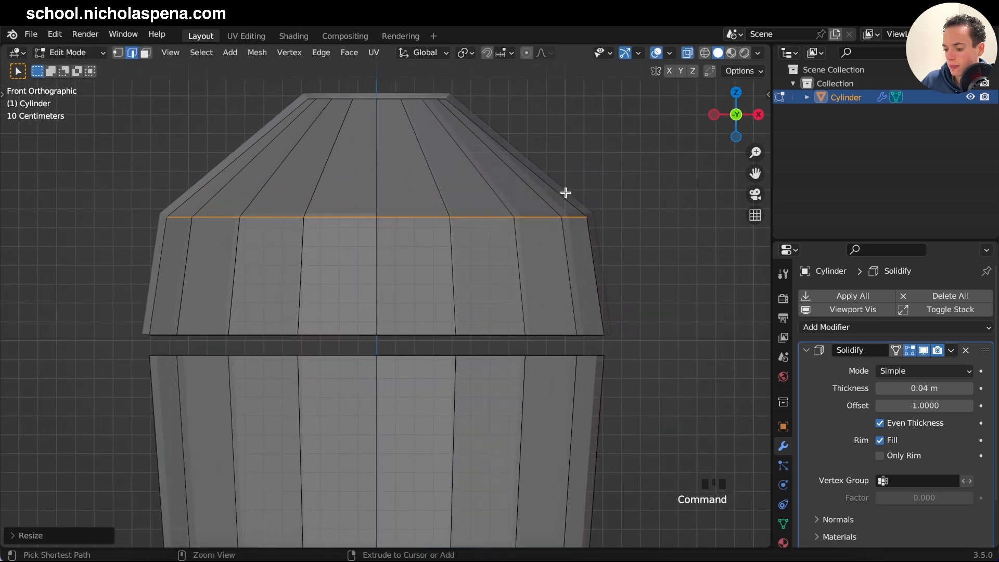
shift+scroll(565, 193, up, 1)
key(ctrl+r)
click(488, 229)
right_click(488, 229)
key(s)
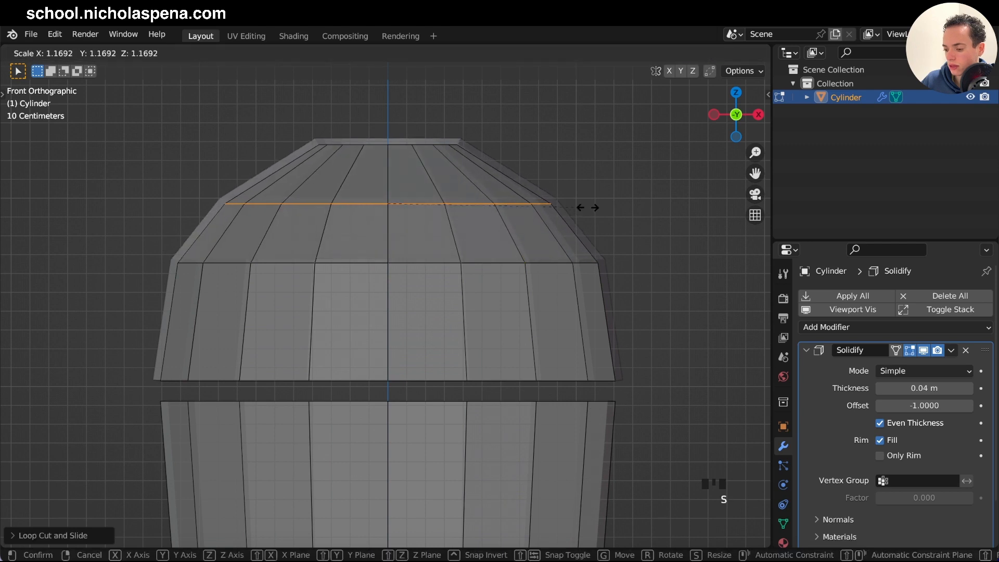
click(588, 207)
scroll(526, 234, down, 4)
key(Tab)
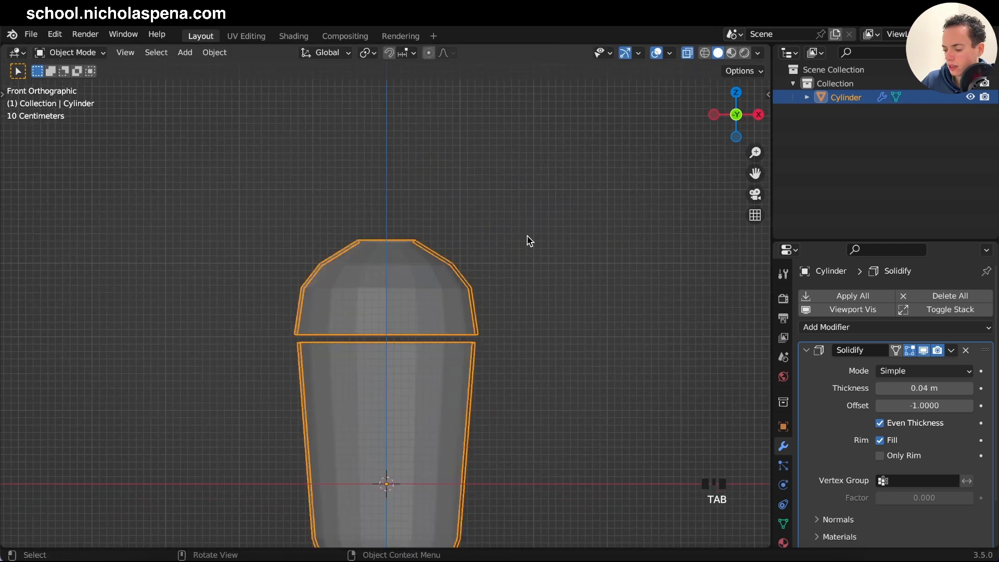
- Add a centred loop cut in the lid's lowest section, scale it out by about 1.02, and return to Object Mode
key(Tab)
scroll(487, 296, up, 2)
key(ctrl+r)
click(461, 283)
right_click(461, 284)
key(s)
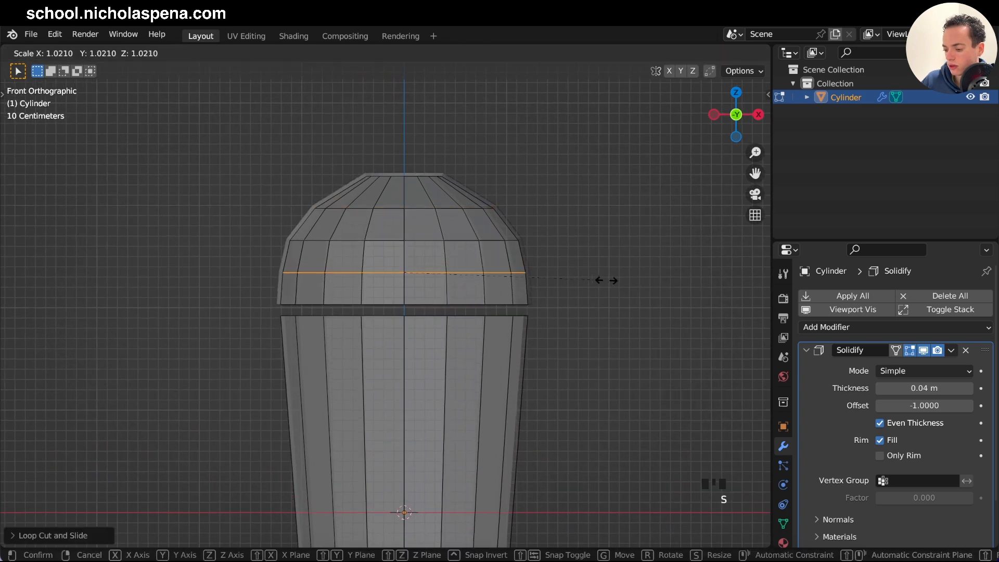
click(607, 279)
key(Tab)
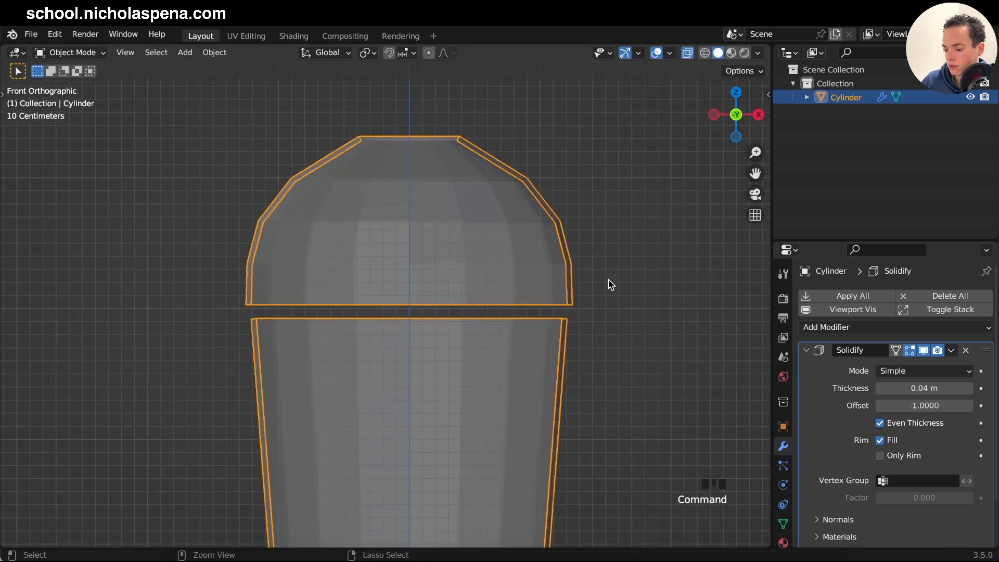
- Select the lid's top edge loop and lower it slightly along Z to flatten the dome
key(Tab)
scroll(476, 174, up, 1)
drag(341, 134, 512, 152)
key(g)
key(z)
click(522, 161)
key(Tab)
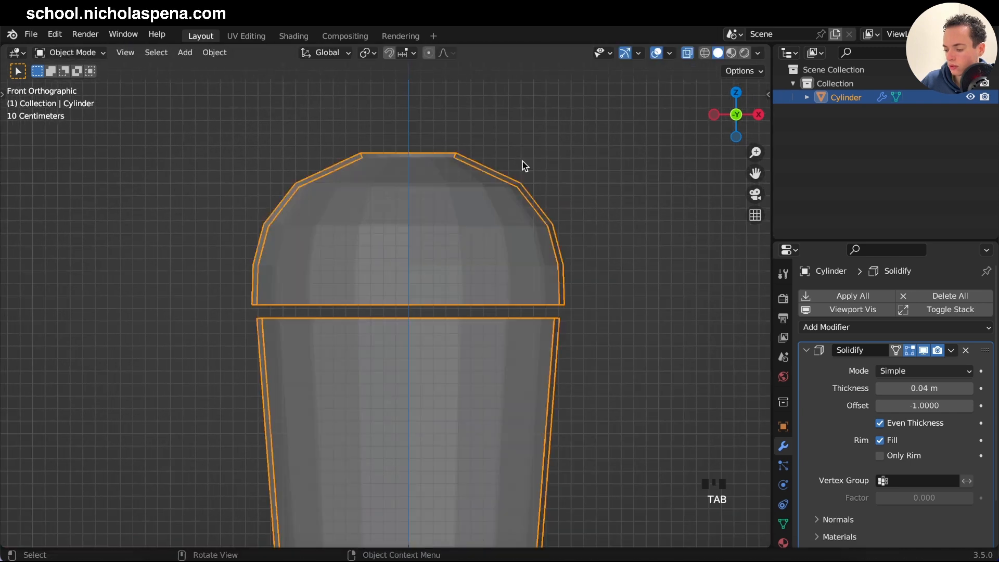
- Add a UV sphere and move it up along Z until its centre sits at the gap between cup and lid
scroll(523, 161, down, 4)
scroll(522, 162, down, 1)
key(shift+a)
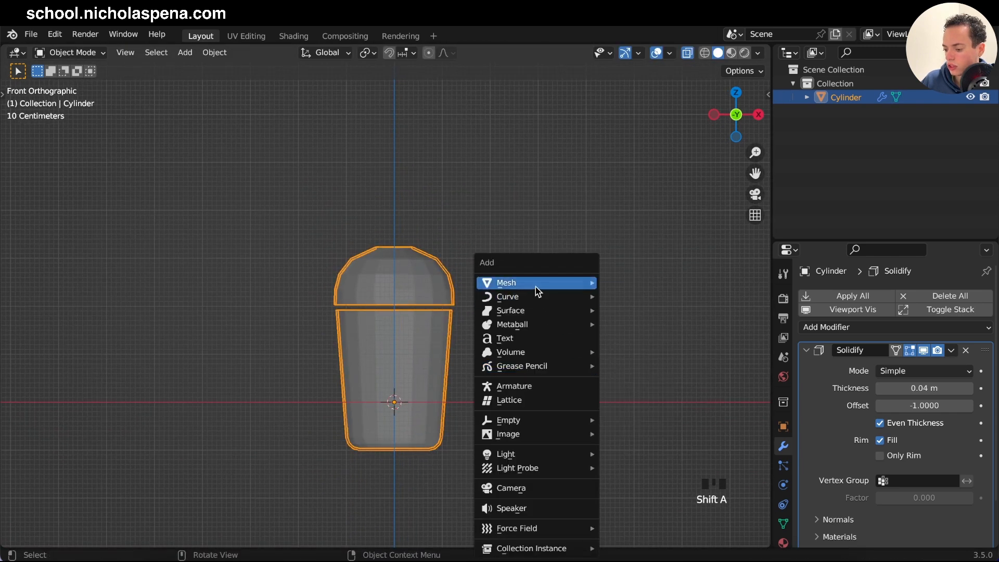
mouse_move(538, 291)
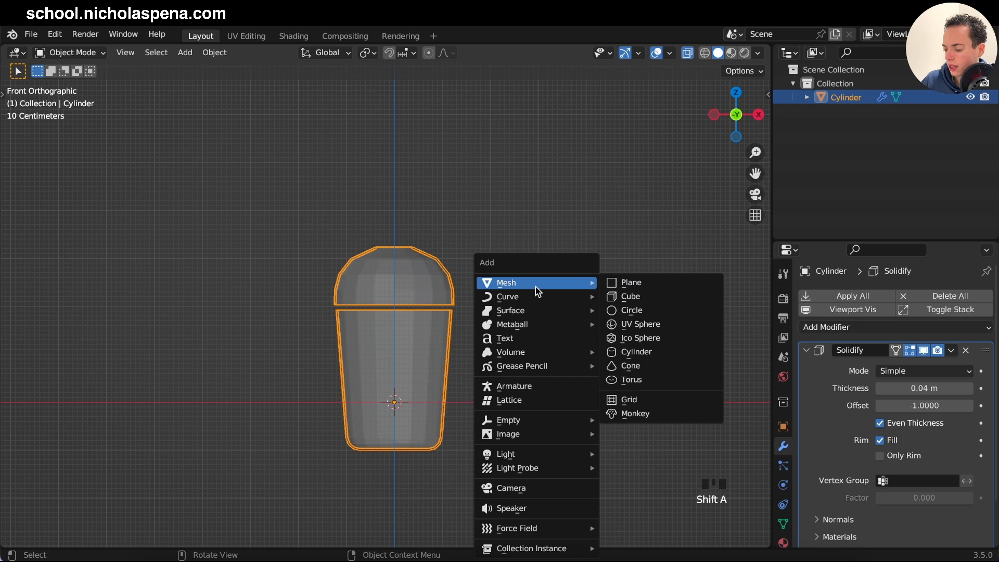
click(645, 324)
scroll(507, 328, up, 5)
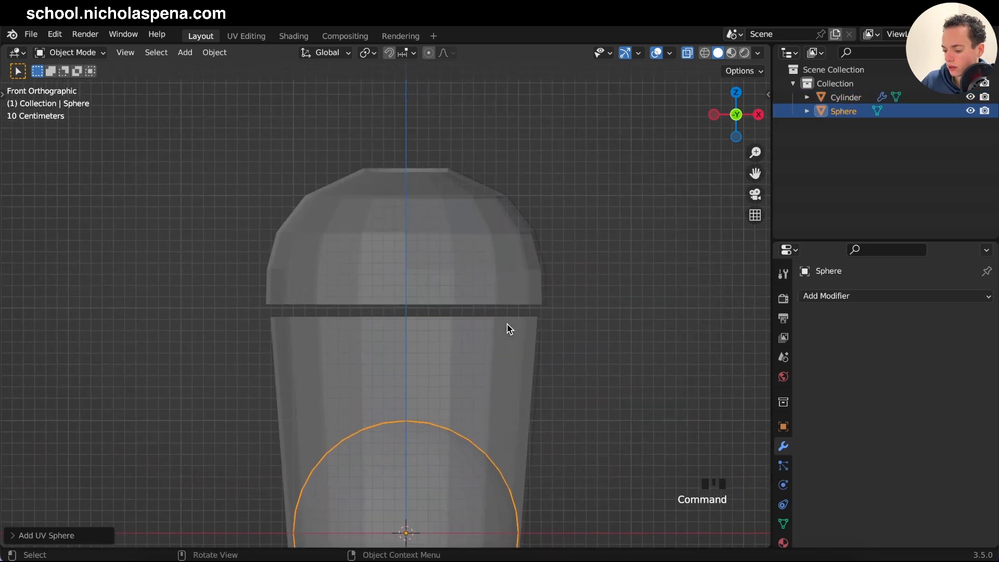
key(g)
key(z)
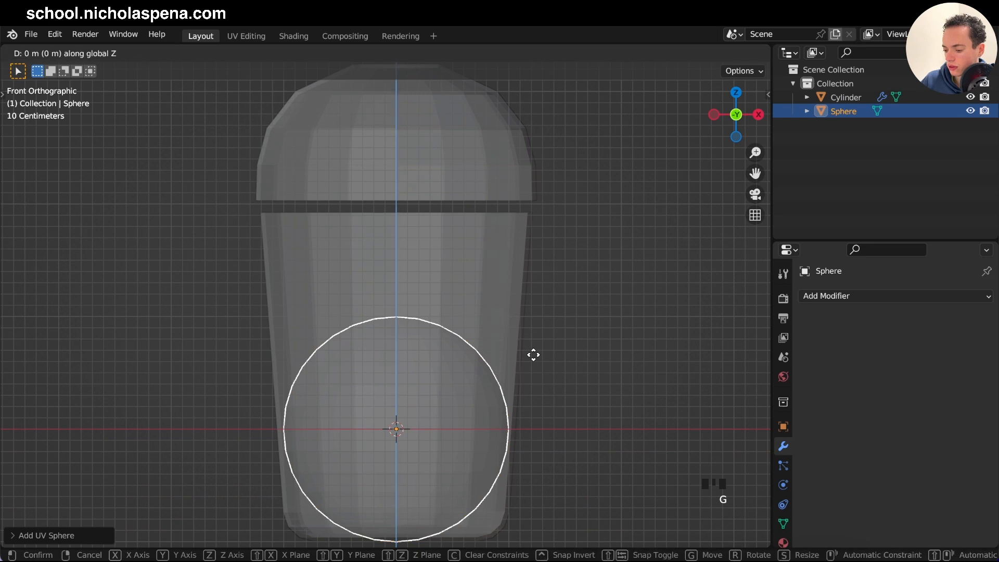
click(518, 132)
- Delete the vertices of the sphere's lower half in Edit Mode, leaving an upper hemisphere
key(Tab)
scroll(517, 131, up, 4)
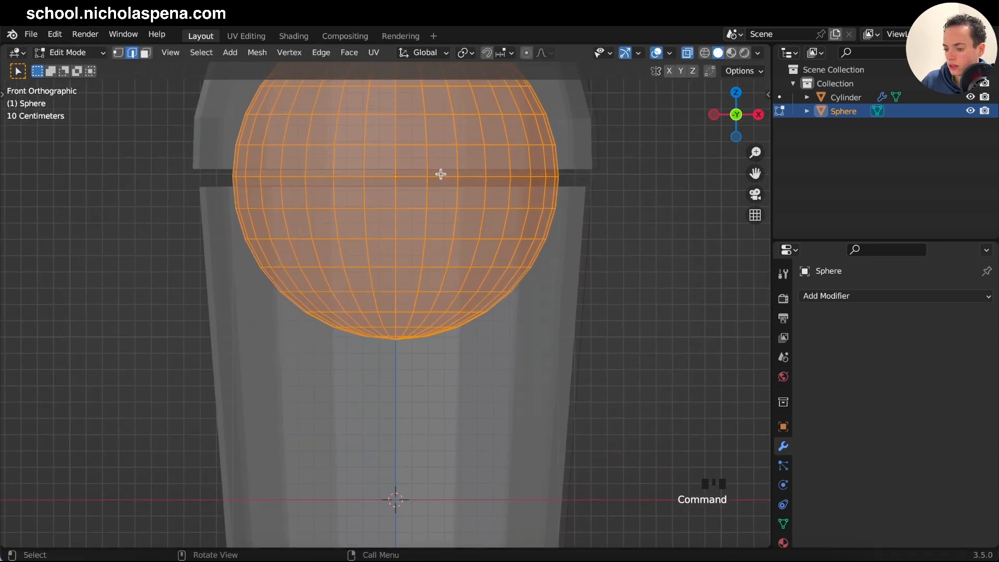
drag(208, 193, 727, 433)
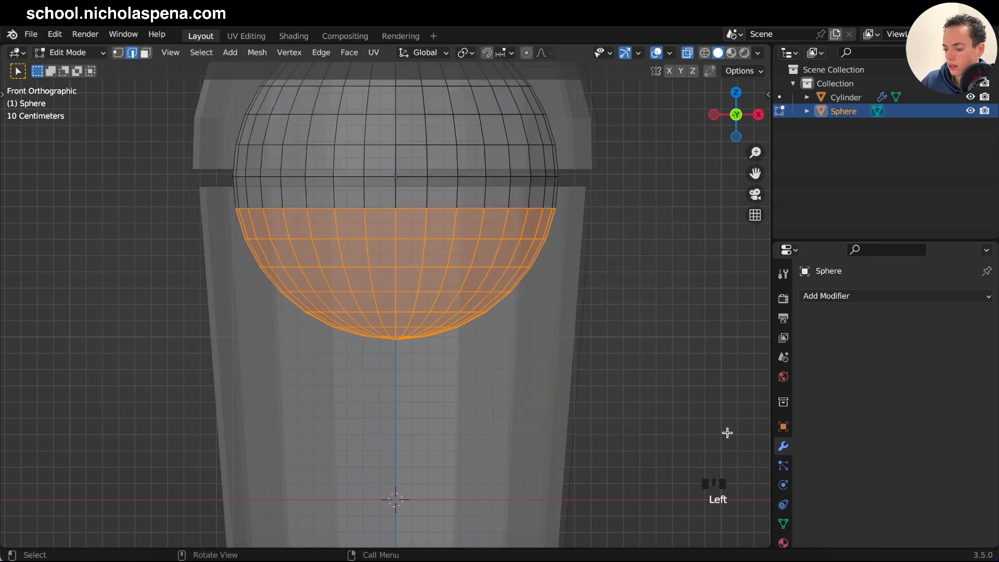
key(x)
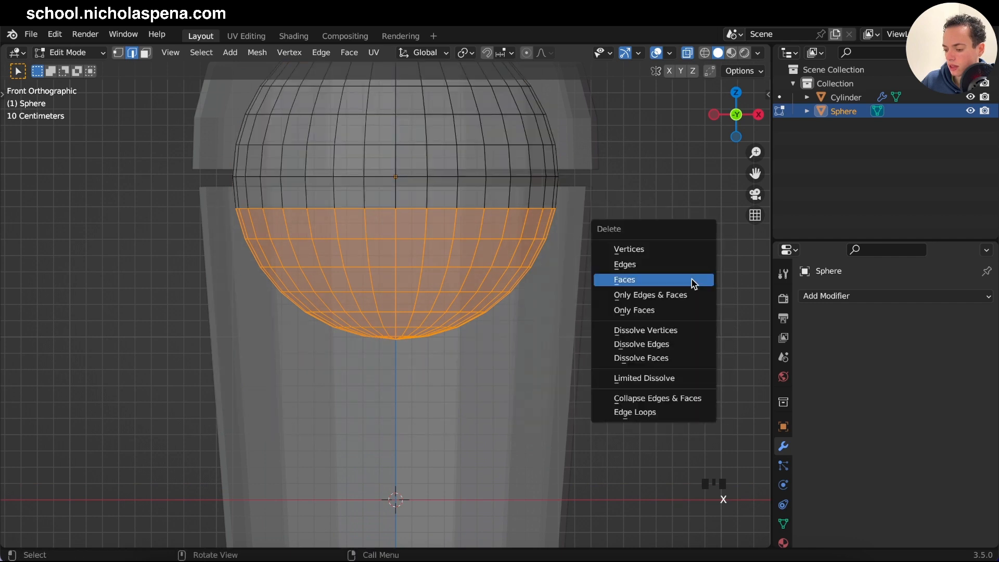
click(666, 247)
shift+middle_drag(656, 250, 631, 234)
shift+scroll(631, 235, up, 5)
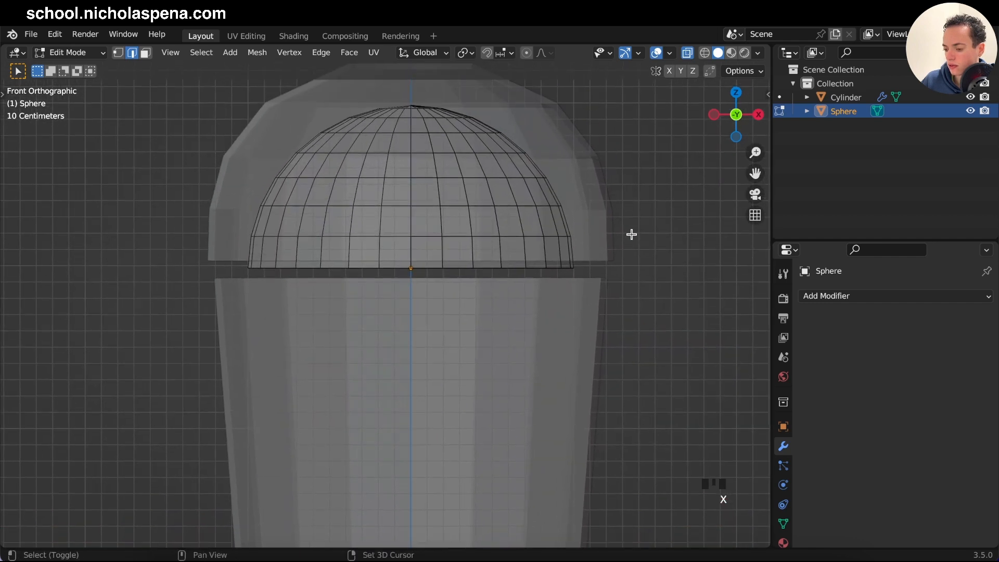
- Scale the hemisphere up by about 1.25 in Object Mode to match the width of the existing lid
key(Tab)
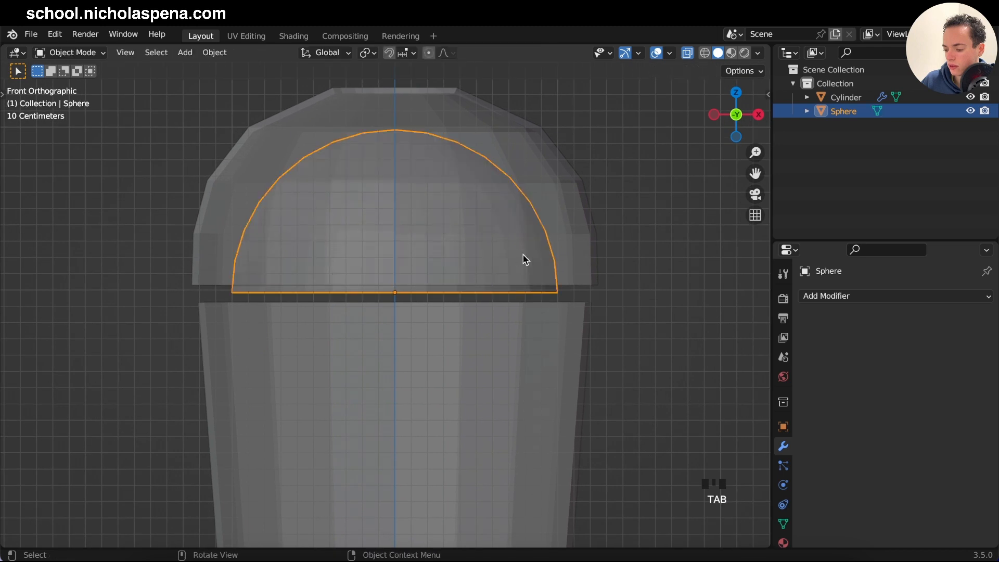
key(s)
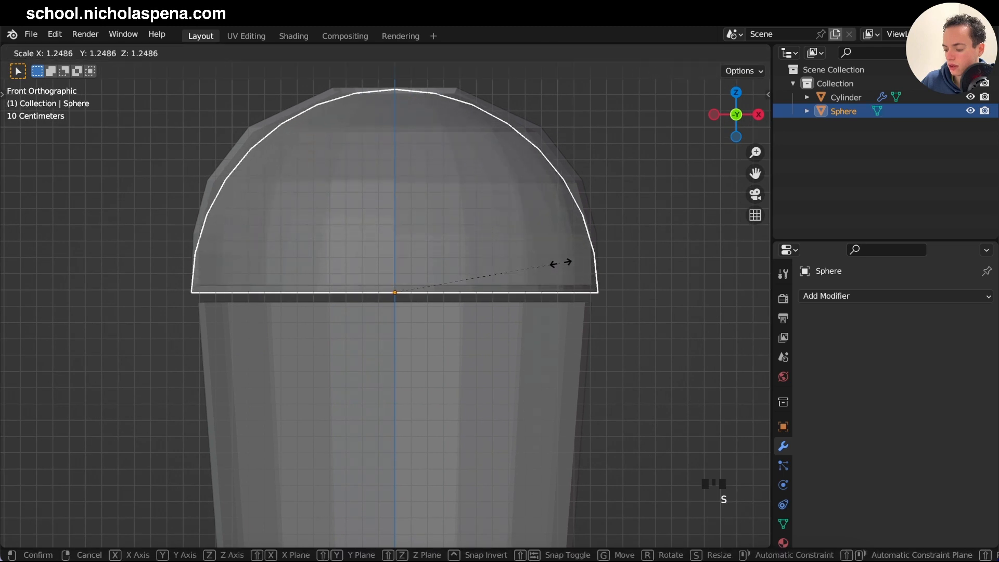
click(560, 264)
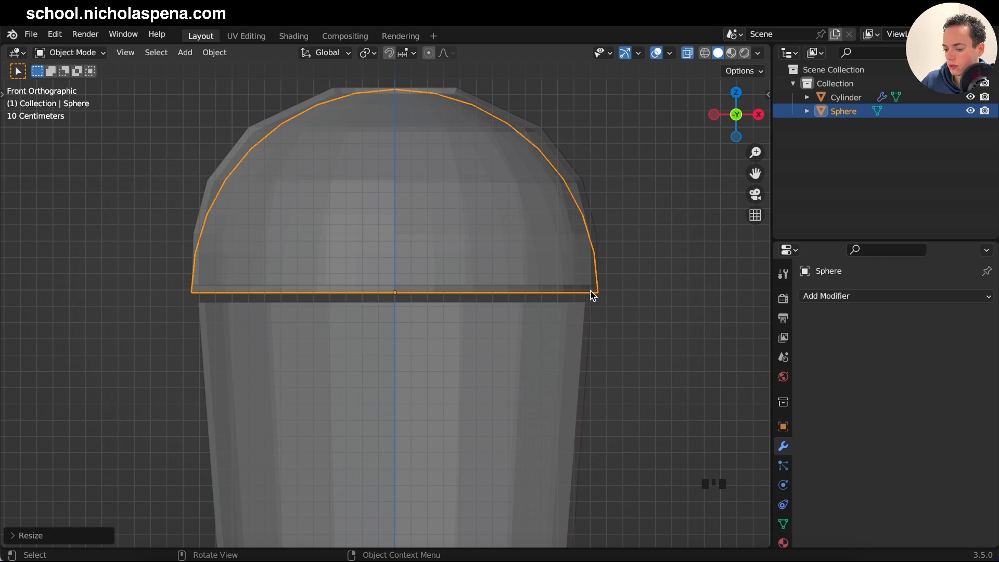
shift+scroll(597, 291, up, 5)
- Select the circular cap of faces around the hemisphere's pole from top view and delete it to open a hole
key(Tab)
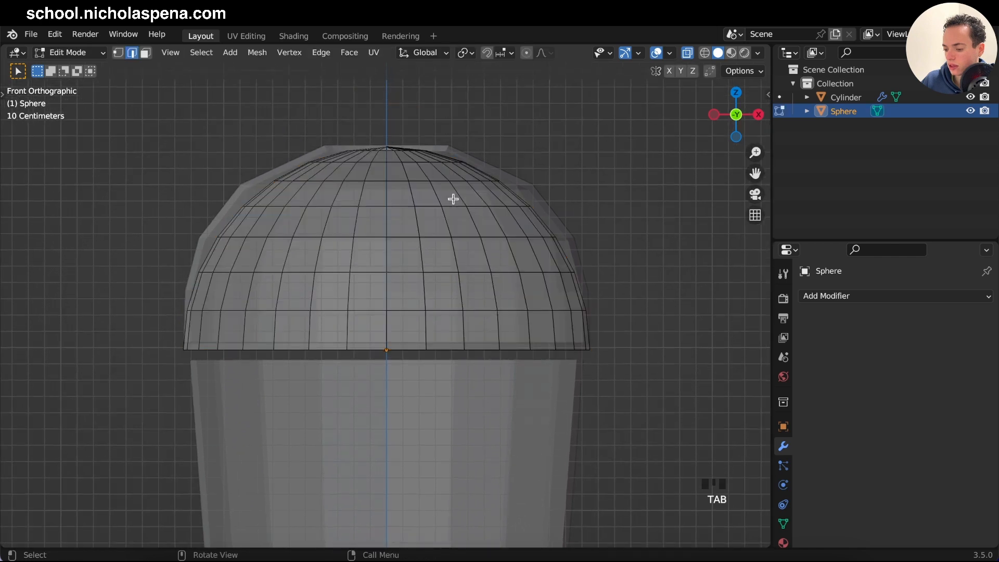
scroll(453, 199, up, 10)
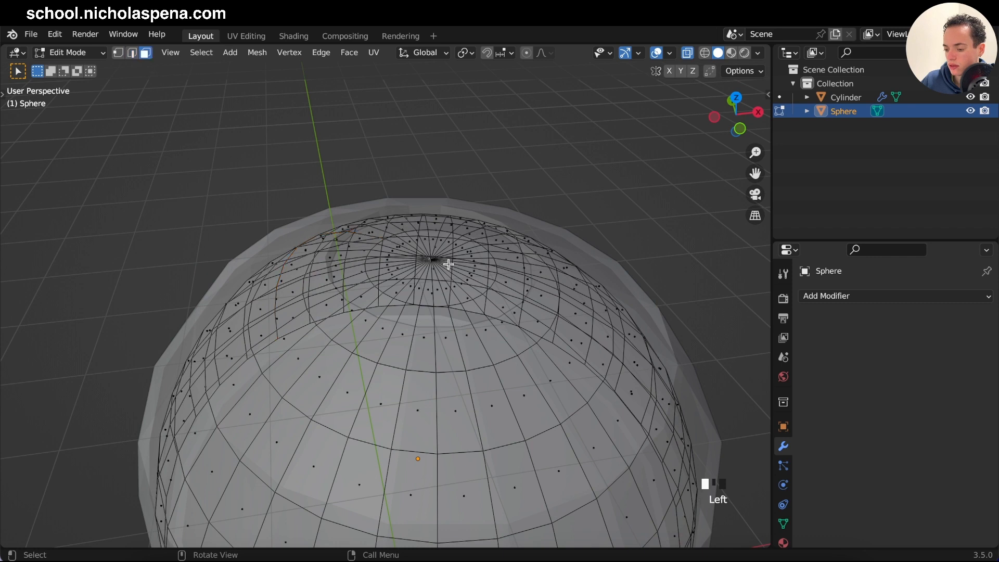
key(KP_7)
super+scroll(448, 264, up, 5)
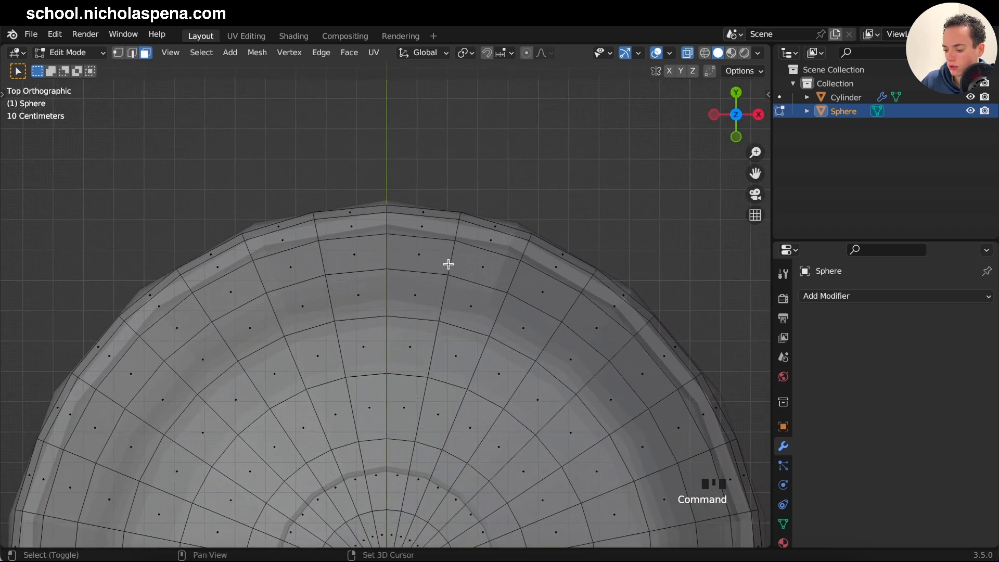
shift+scroll(448, 264, up, 5)
drag(287, 336, 451, 468)
scroll(451, 468, down, 10)
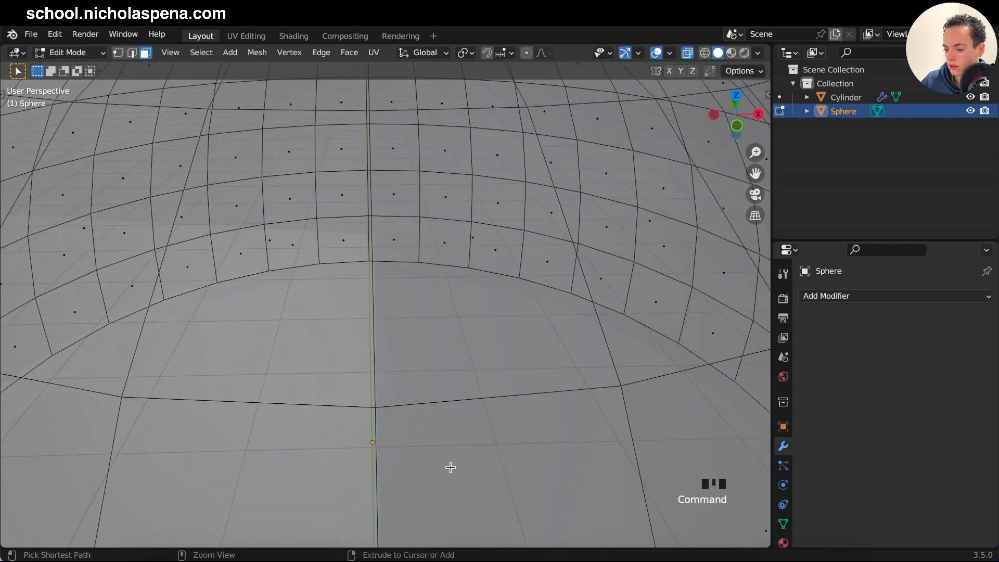
super+scroll(451, 467, down, 5)
scroll(451, 468, down, 3)
scroll(450, 468, up, 2)
shift+scroll(451, 467, up, 4)
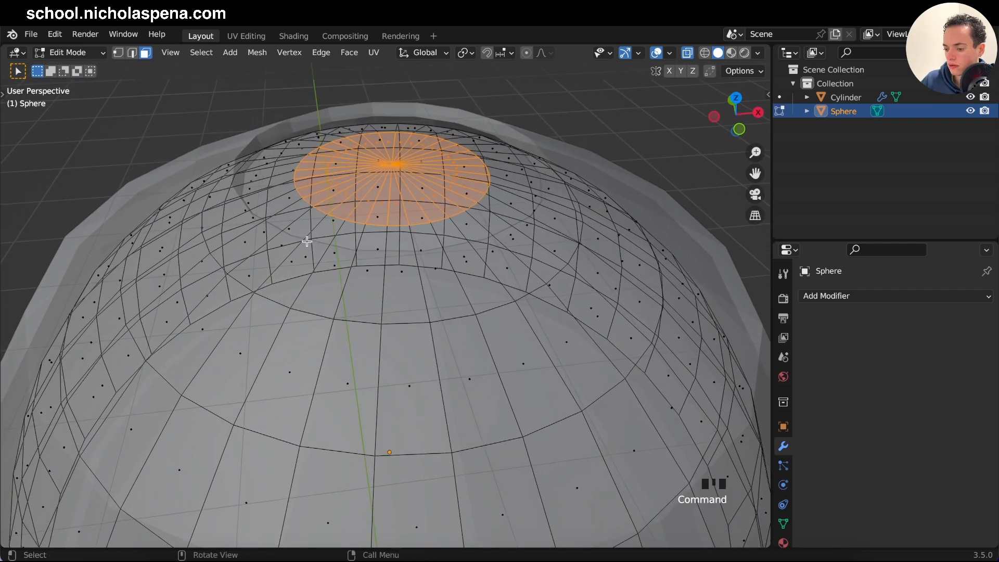
super+scroll(400, 311, down, 8)
super+scroll(399, 311, up, 4)
super+scroll(400, 311, up, 5)
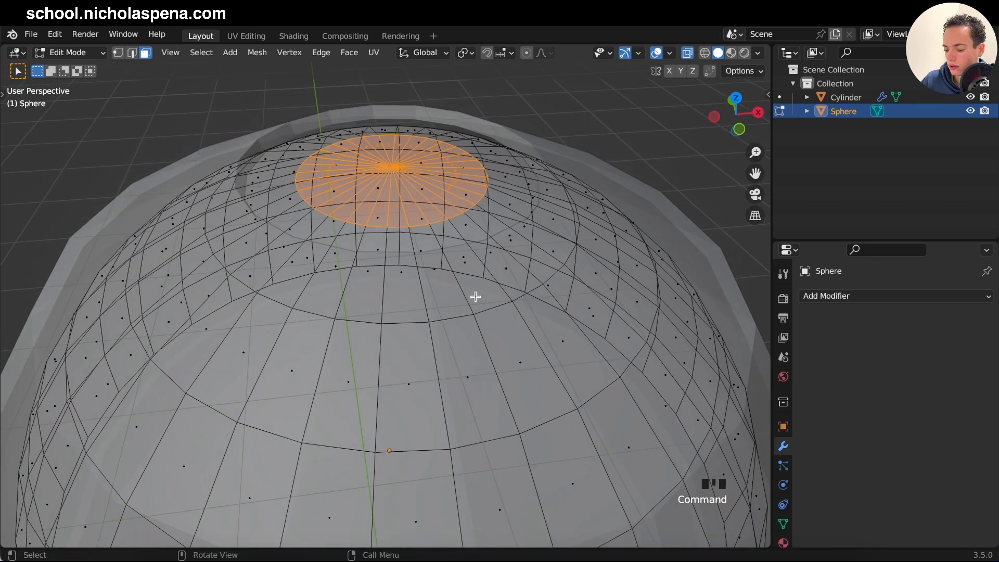
key(x)
click(426, 329)
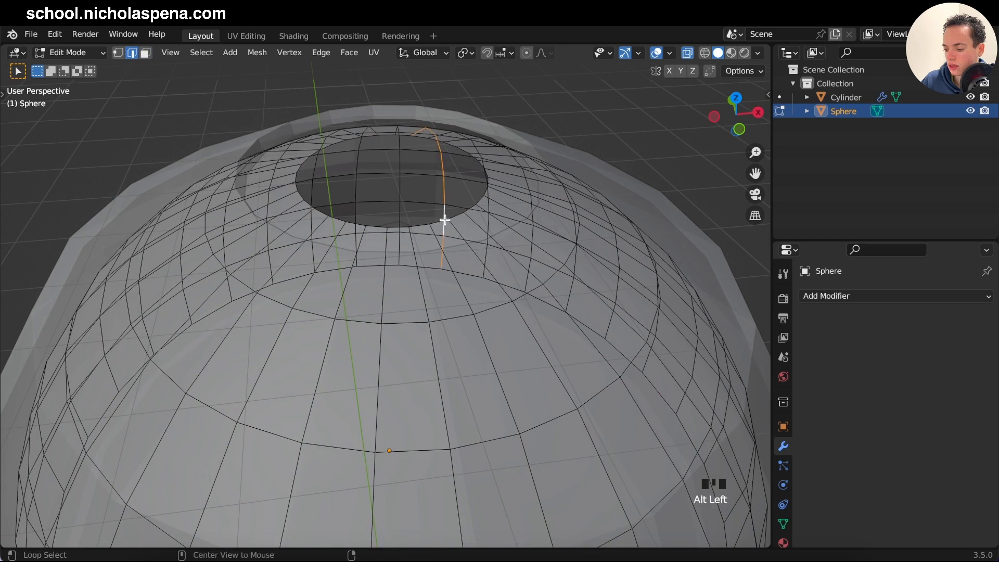
- Select the edge loop around the hemisphere's top hole and scale it up by about 1.13
scroll(499, 214, up, 5)
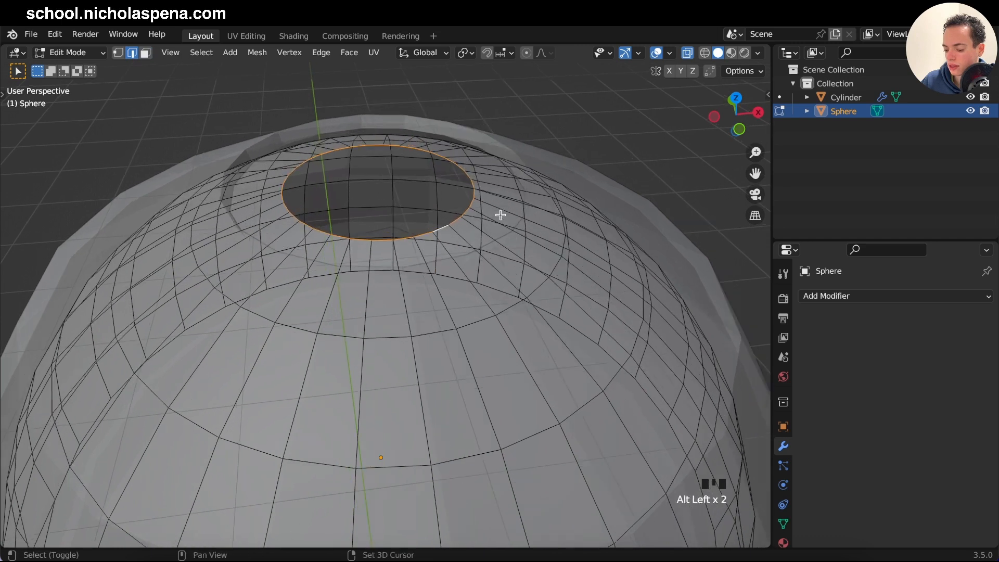
key(s)
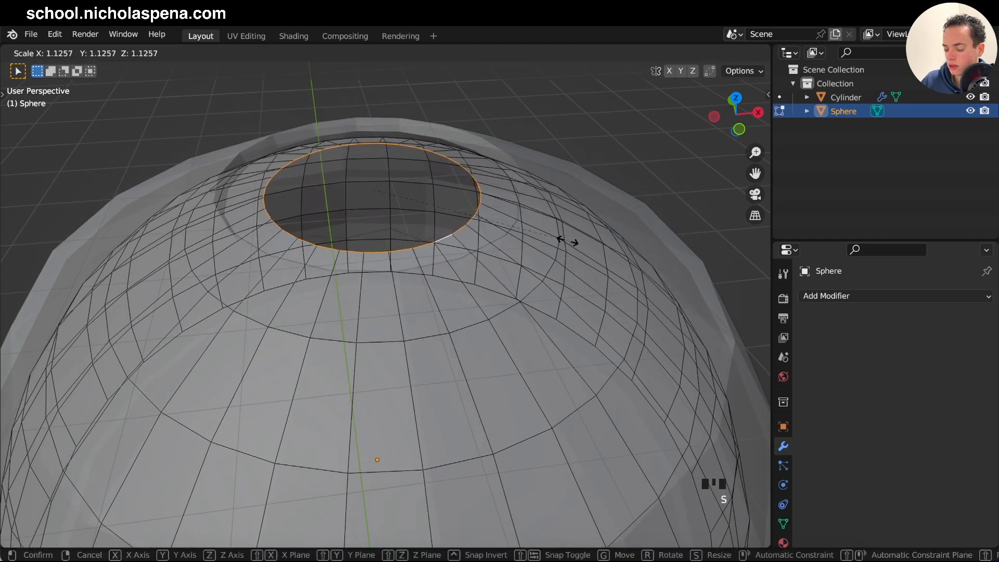
click(567, 241)
key(KP_1)
scroll(567, 241, up, 4)
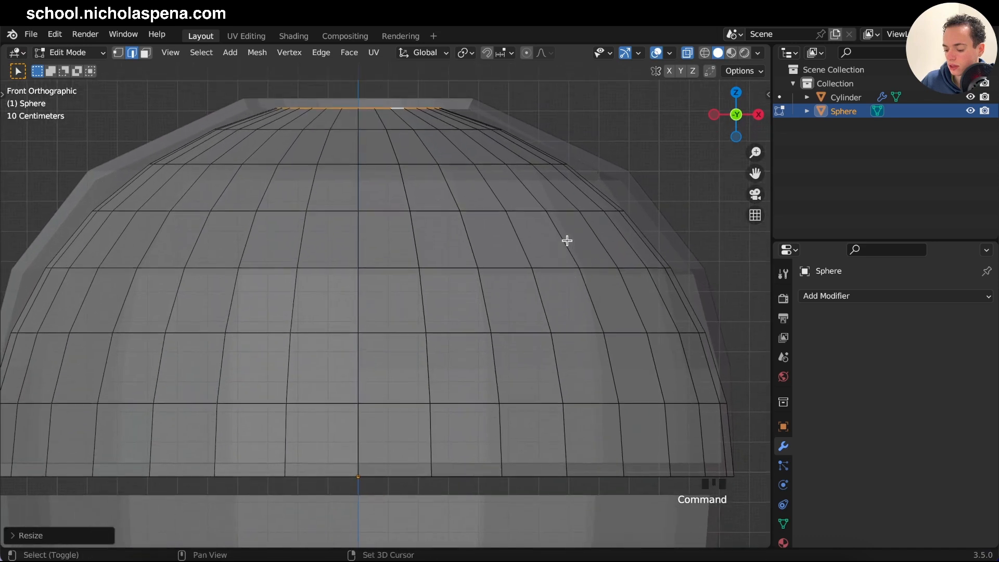
- Adjust the scale of the edge loop around the hemisphere's top hole again, then return to Object Mode
key(s)
click(612, 266)
scroll(611, 265, down, 4)
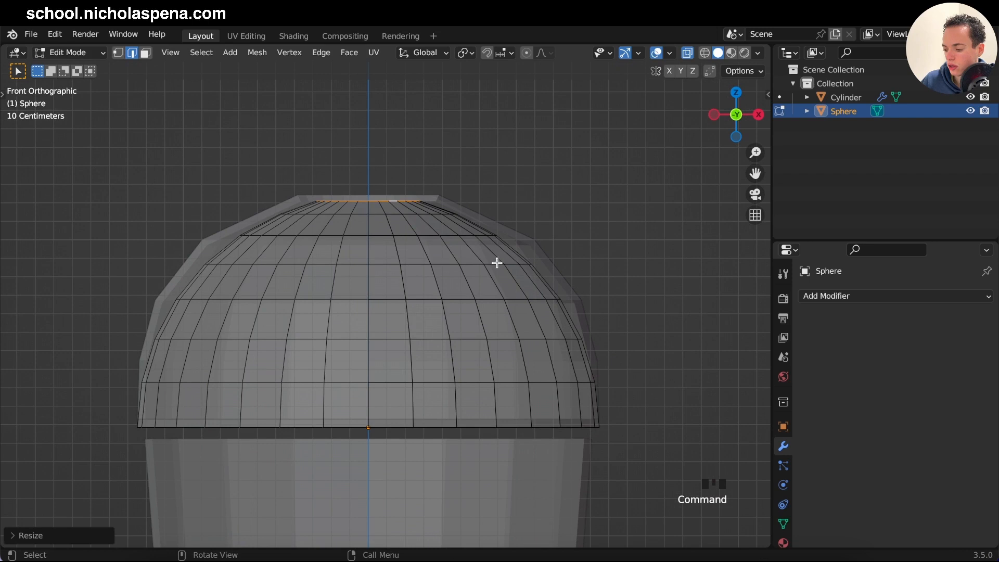
scroll(455, 267, down, 3)
key(Tab)
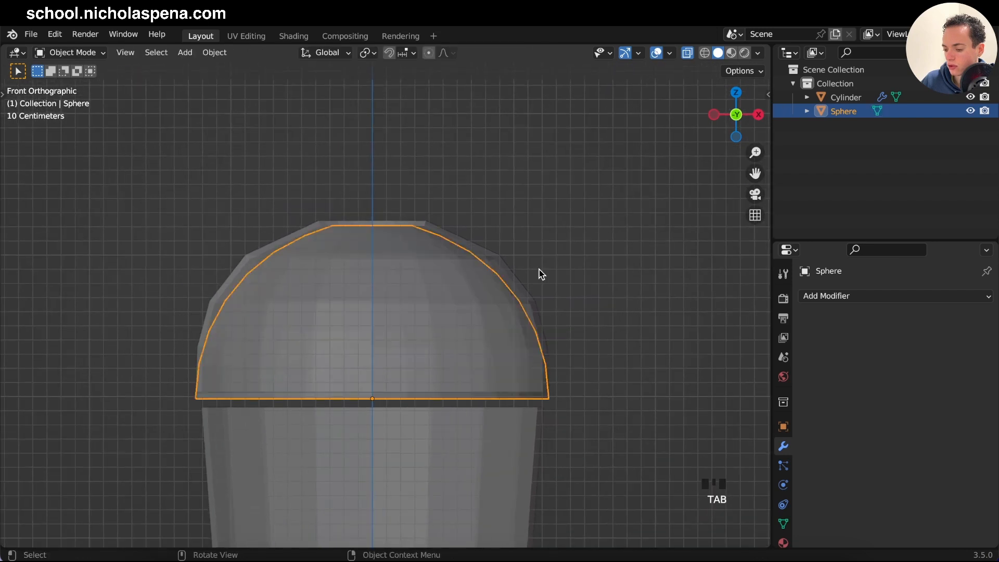
key(shift+a)
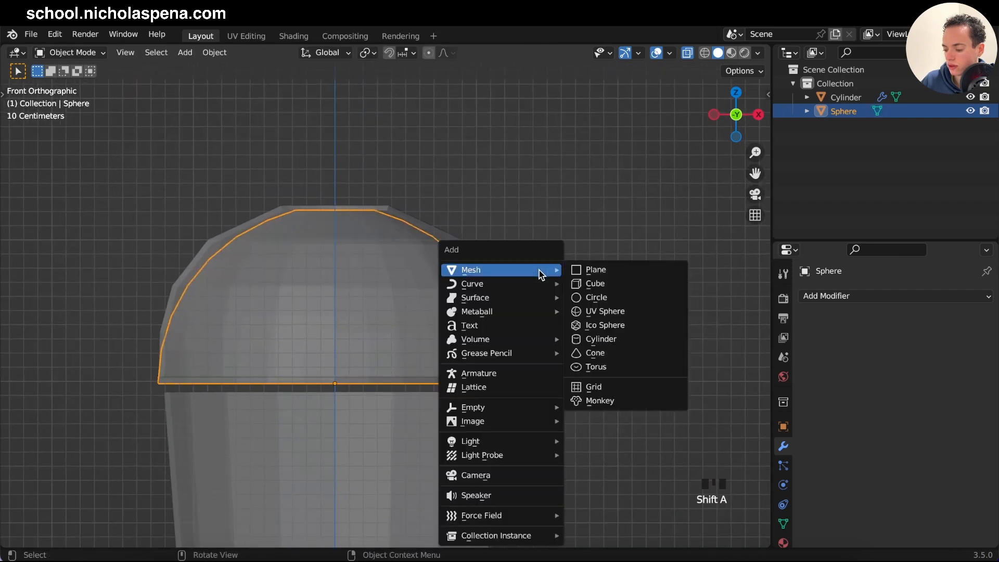
click(606, 311)
click(970, 111)
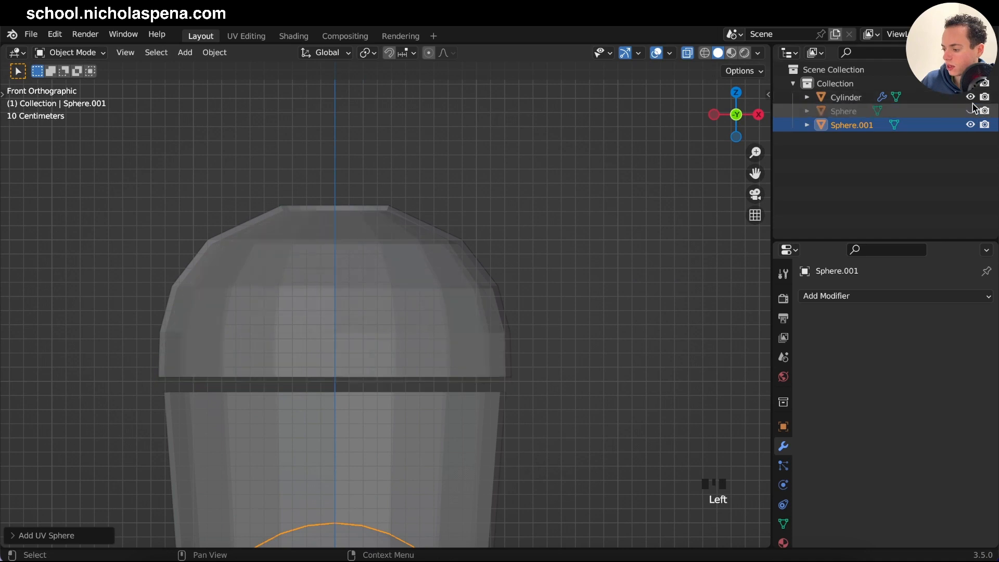
click(970, 97)
key(z)
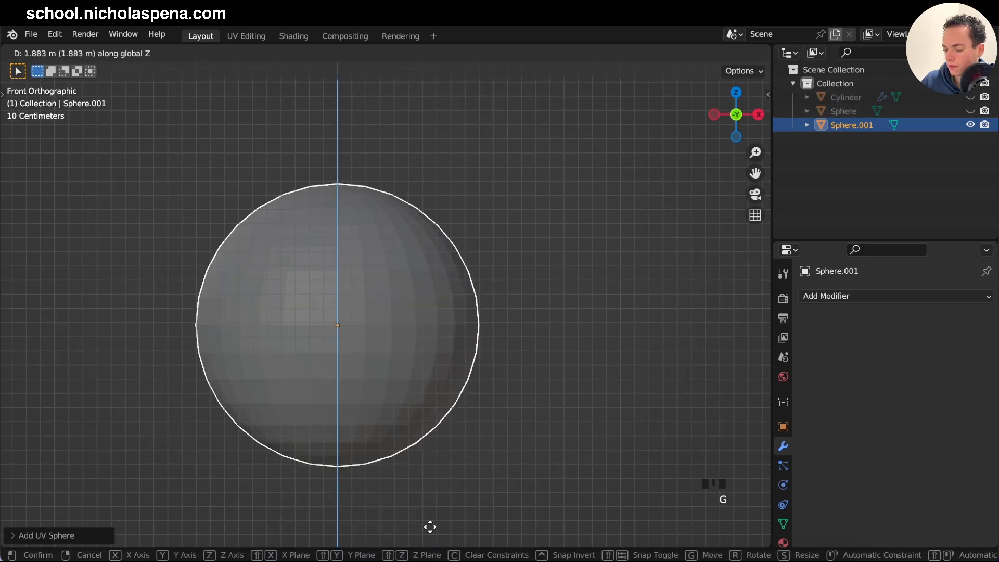
click(424, 518)
key(ctrl+z)
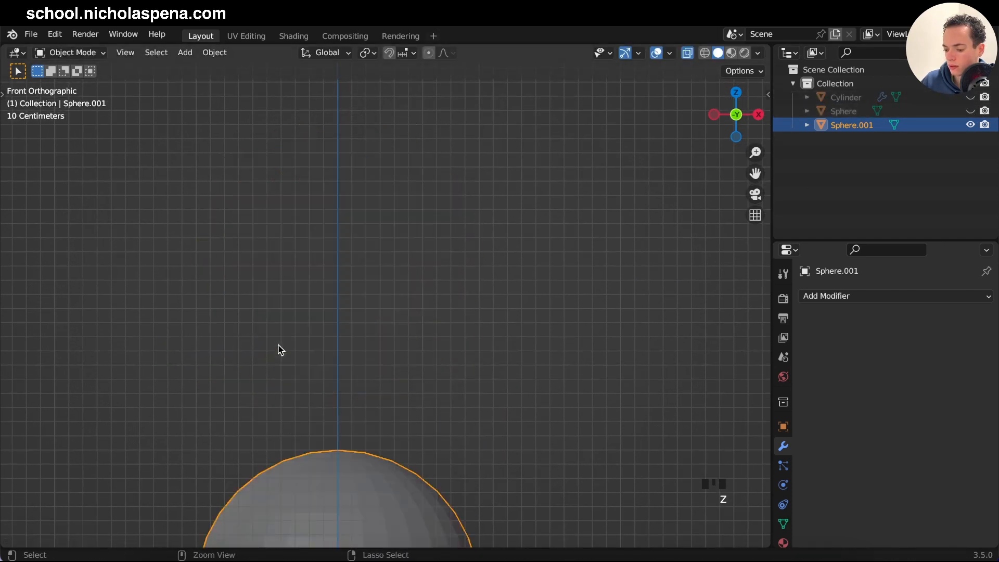
key(ctrl+z)
key(x)
click(330, 289)
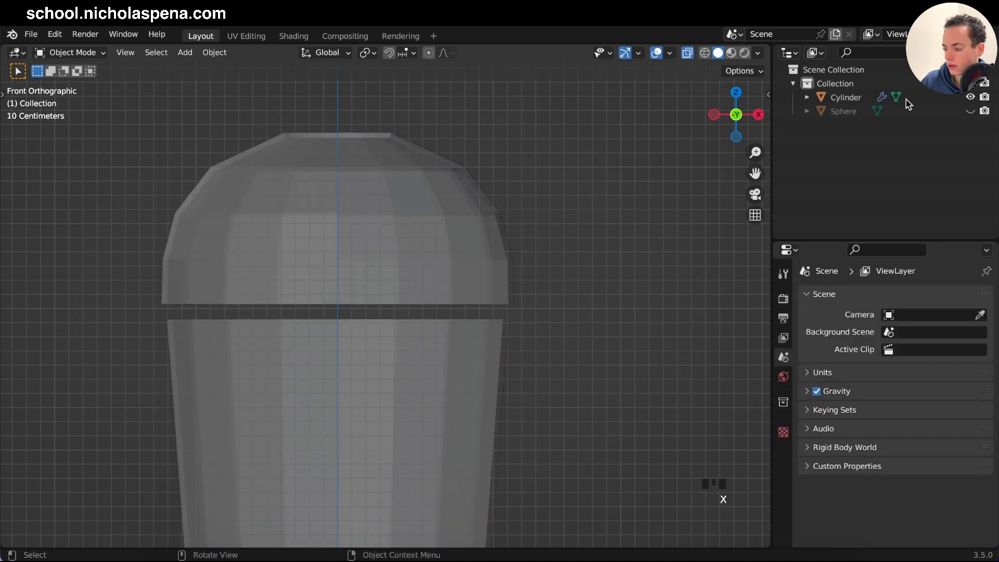
- Hide the cylinder and add a new UV sphere with 18 segments
click(970, 97)
key(shift+a)
mouse_move(409, 265)
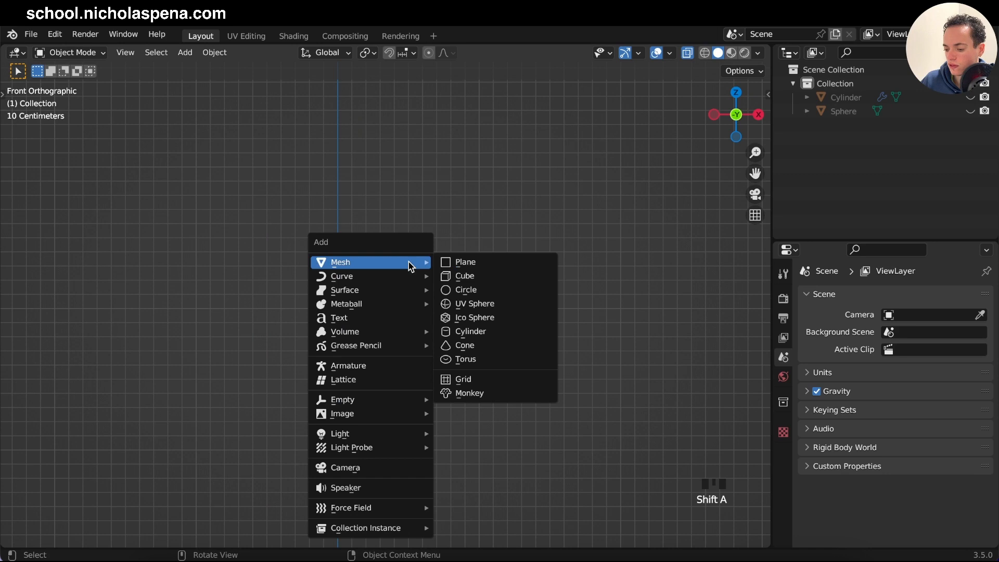
click(468, 306)
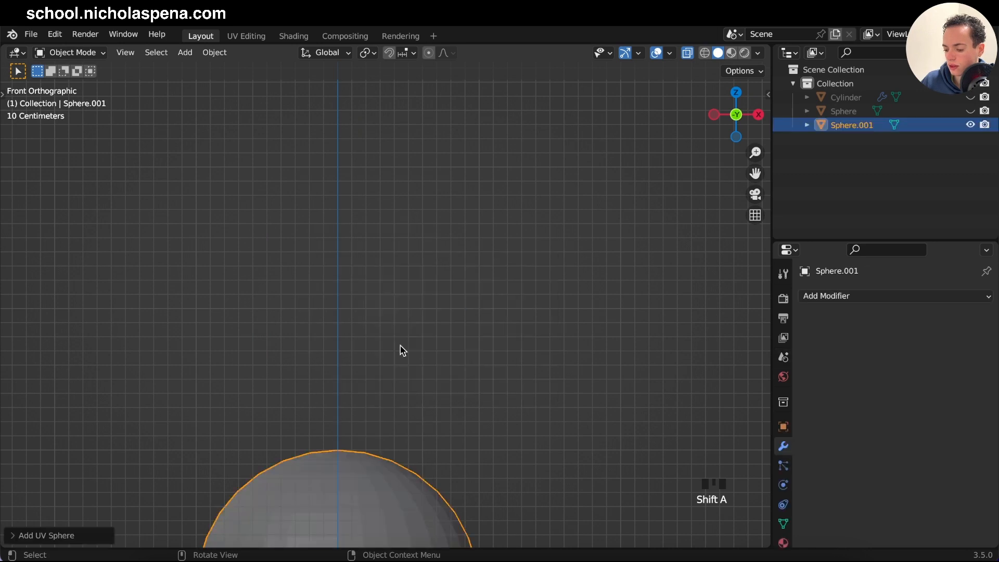
click(58, 533)
shift+scroll(397, 373, down, 5)
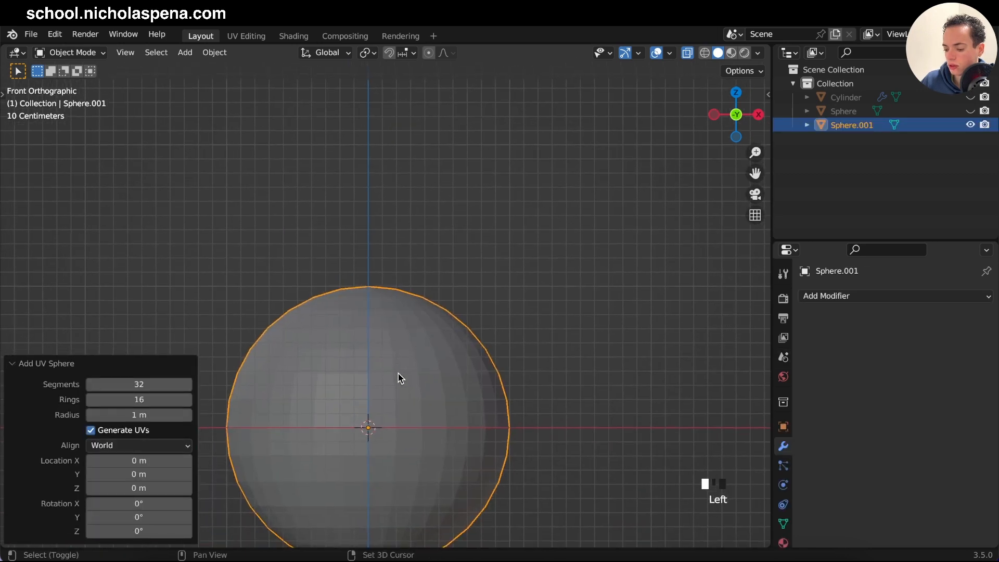
drag(125, 384, 125, 384)
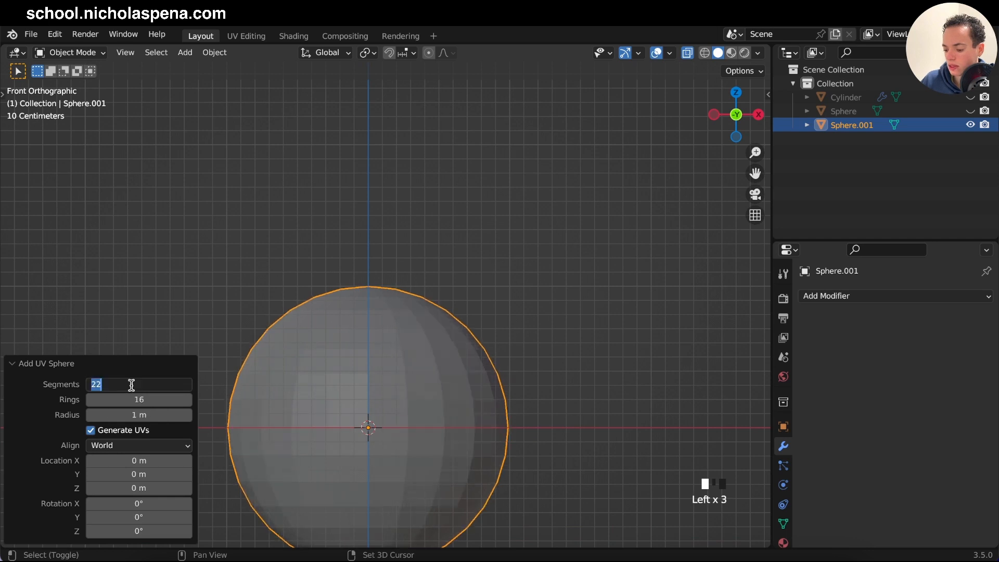
text(18)
key(Return)
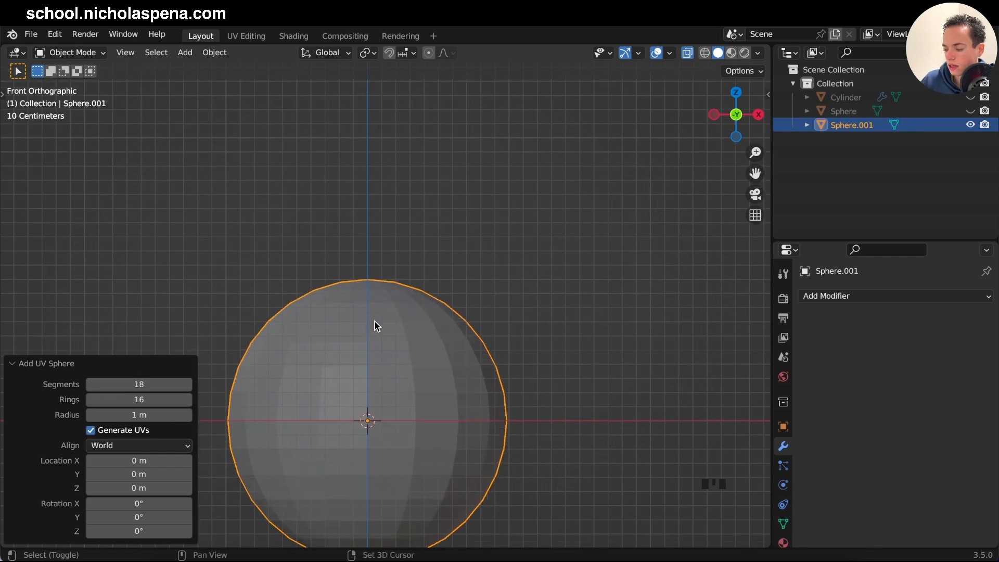
- Reduce the new UV sphere's ring count to 10
shift+scroll(374, 326, down, 5)
drag(156, 399, 150, 396)
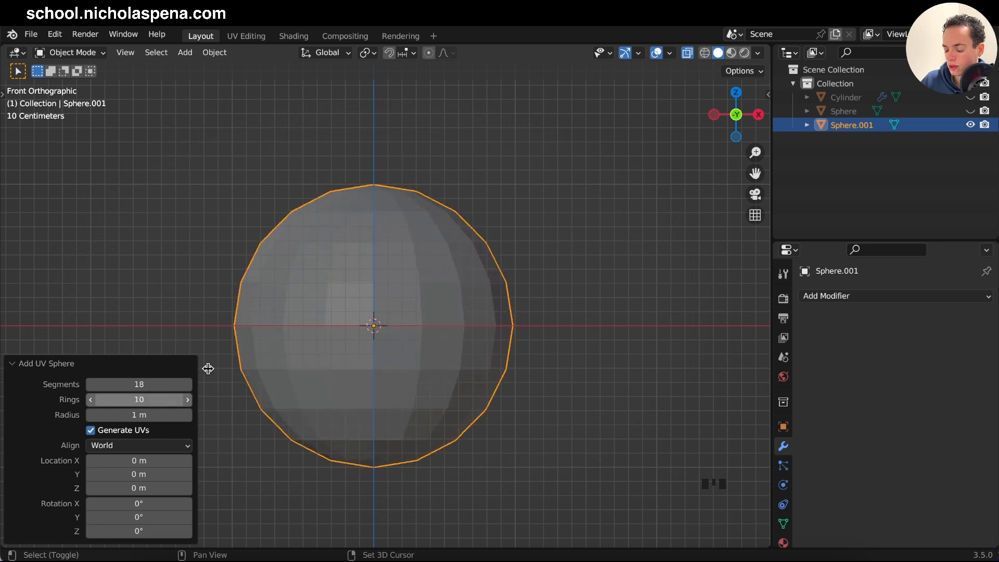
super+scroll(424, 286, up, 3)
super+scroll(424, 286, down, 2)
super+scroll(424, 286, down, 1)
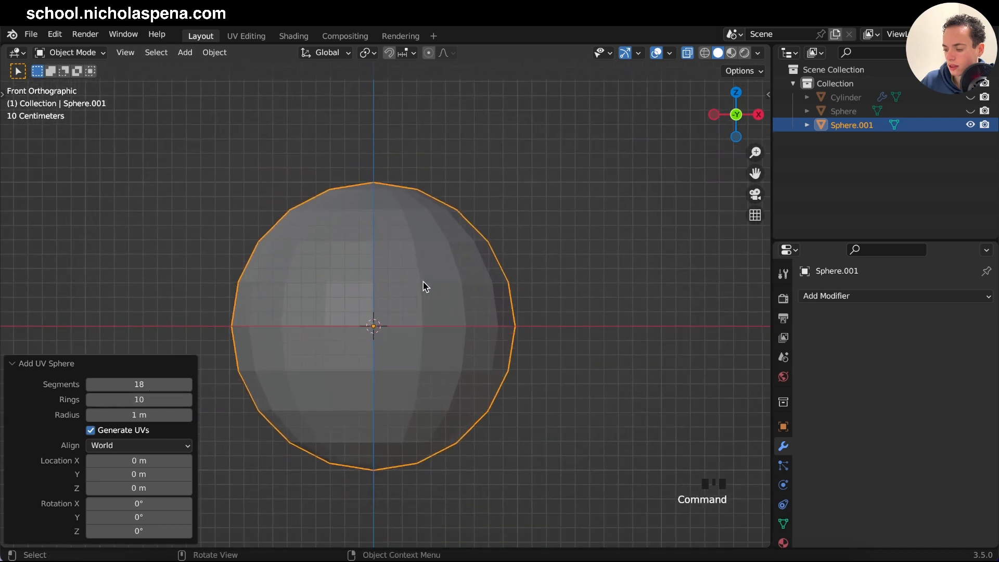
- Move the new sphere up about 1.8 m along Z and unhide the cylinder
shift+scroll(704, 142, up, 3)
key(g)
key(z)
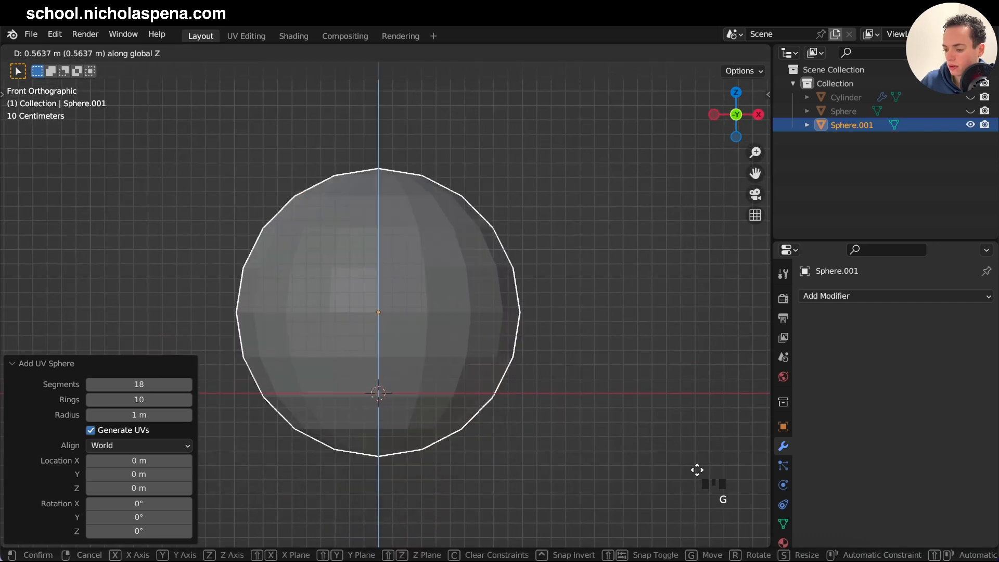
click(694, 363)
shift+scroll(693, 363, up, 4)
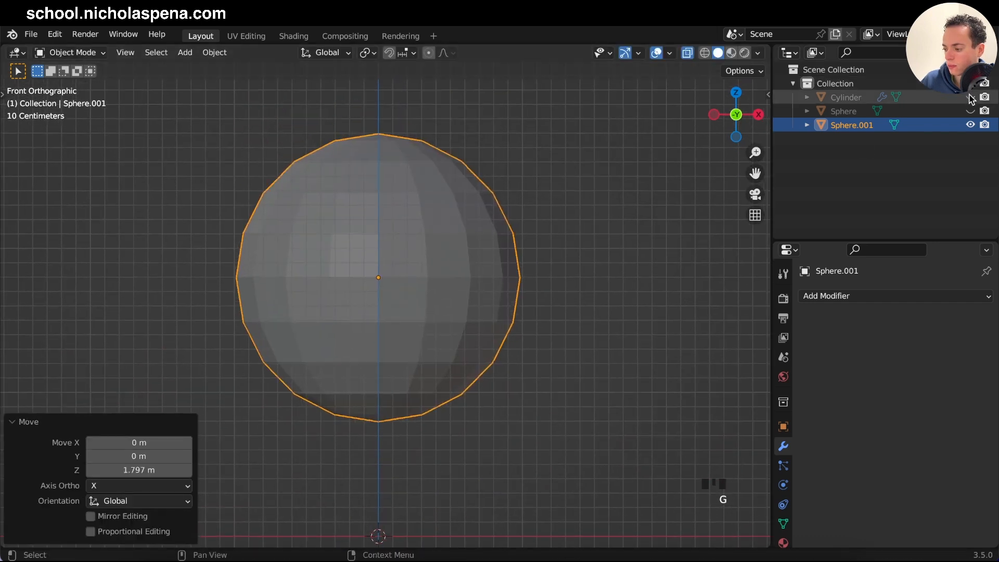
click(970, 97)
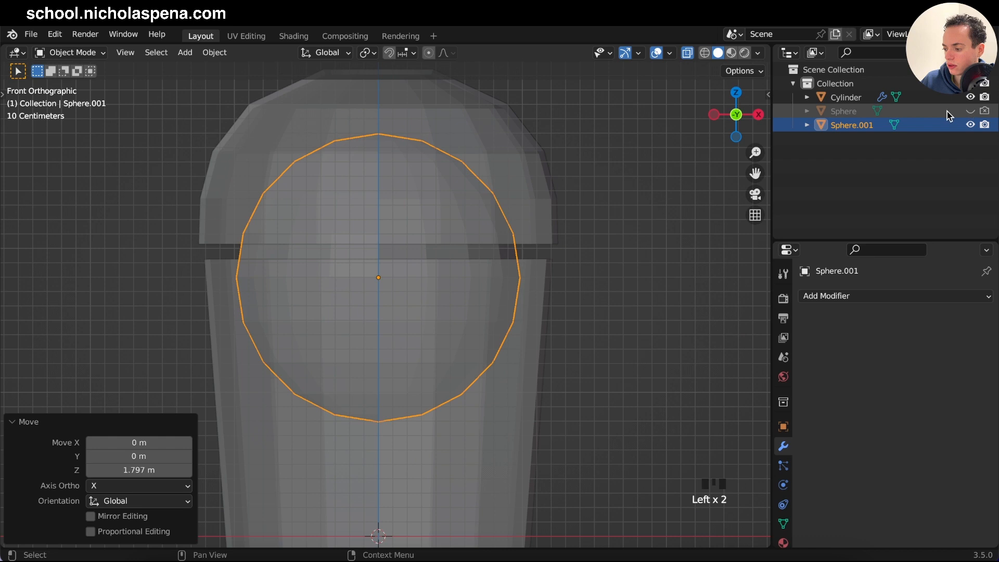
- Unhide the old hemisphere object and delete it from the scene
click(947, 112)
click(972, 111)
key(x)
click(861, 110)
key(x)
click(556, 253)
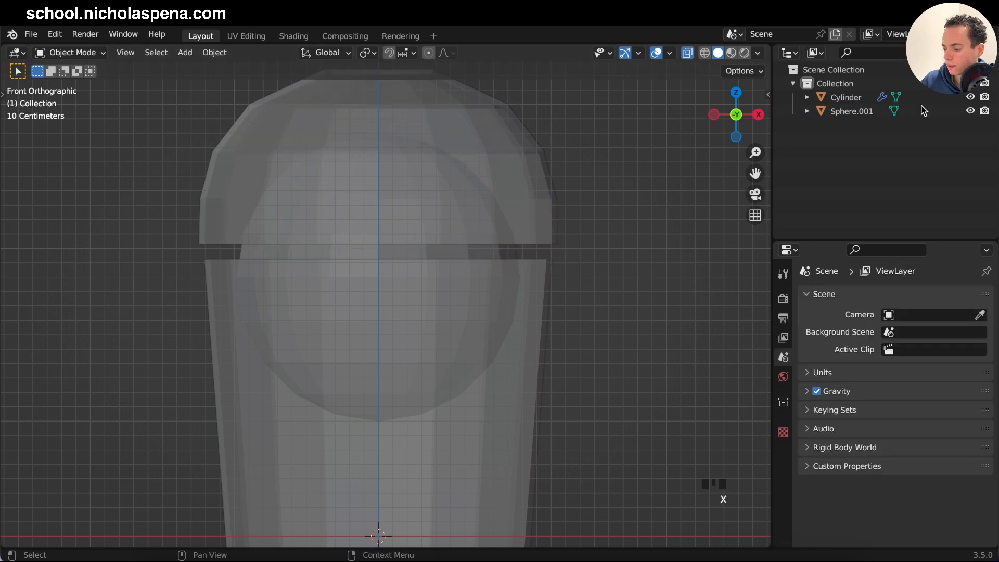
- Select the new sphere and raise it along Z until its centre is about level with the existing lid's bottom edge
click(896, 112)
shift+scroll(496, 253, up, 5)
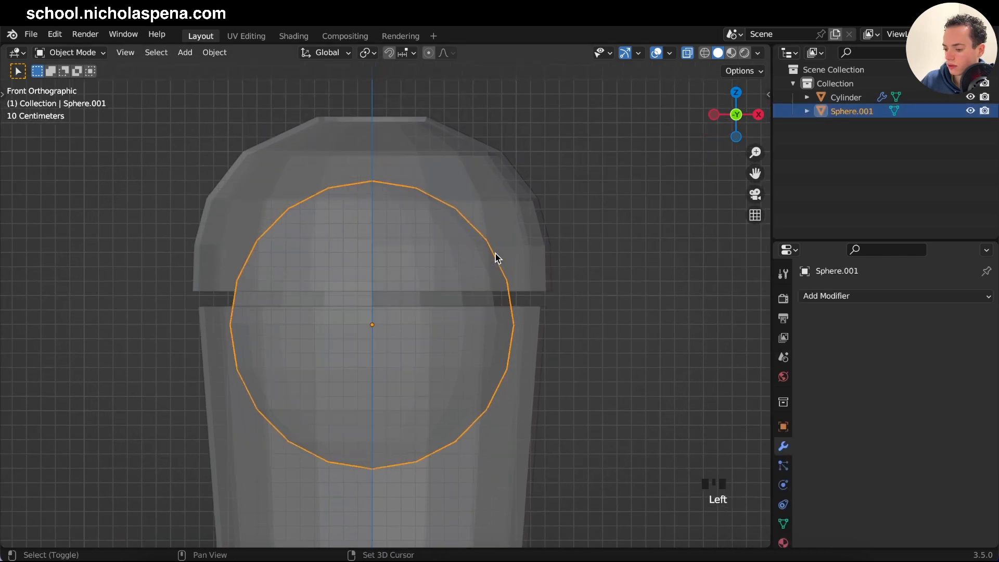
key(g)
key(z)
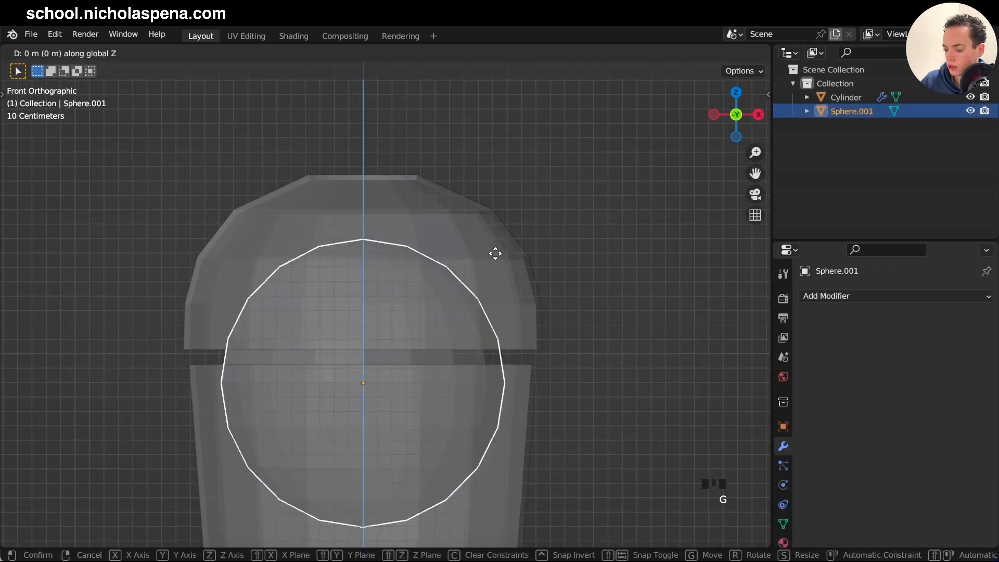
click(492, 220)
- Delete the vertices of the new sphere's lower half in Edit Mode, keeping the upper hemisphere
key(Tab)
shift+scroll(492, 222, down, 5)
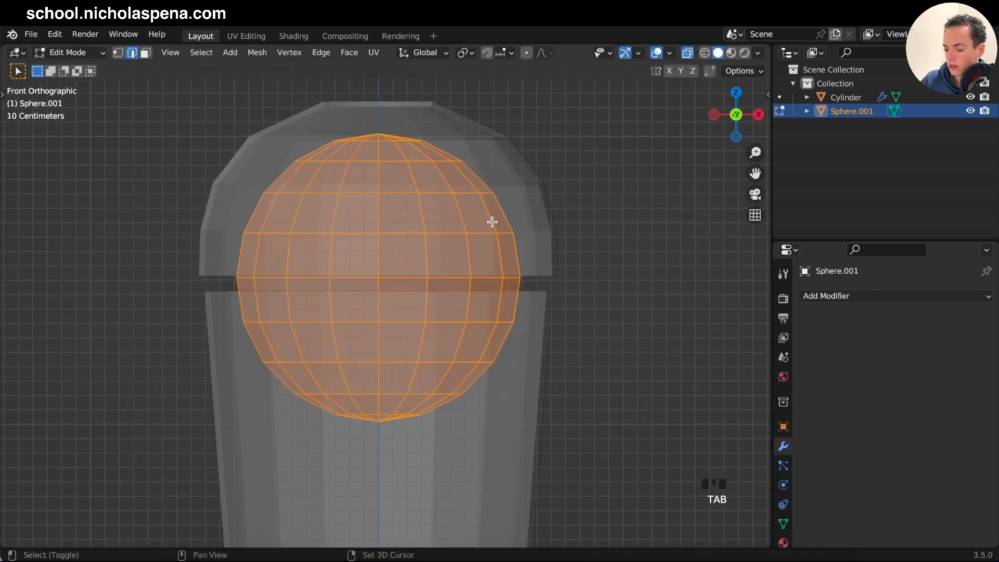
drag(217, 290, 606, 436)
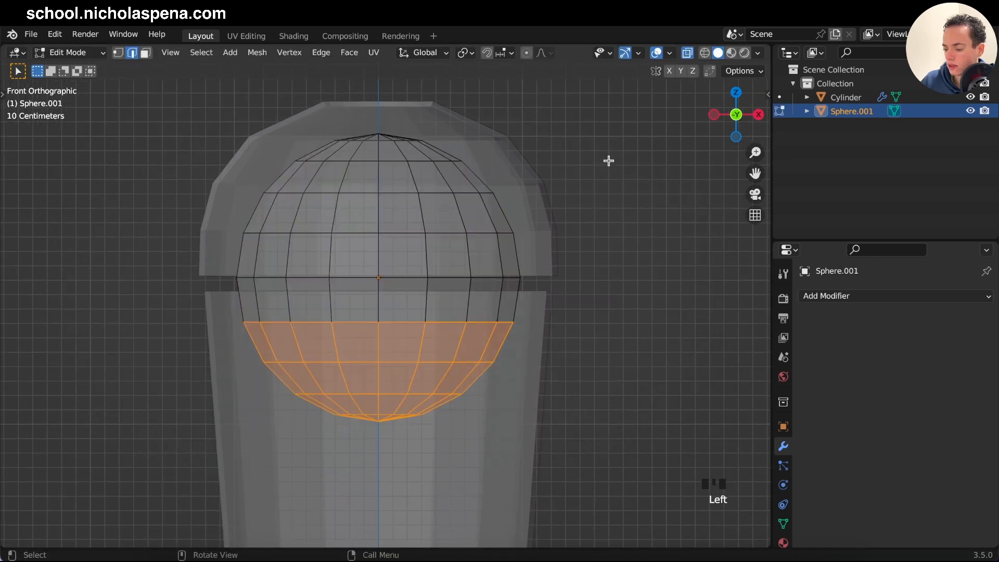
shift+scroll(578, 338, down, 3)
key(x)
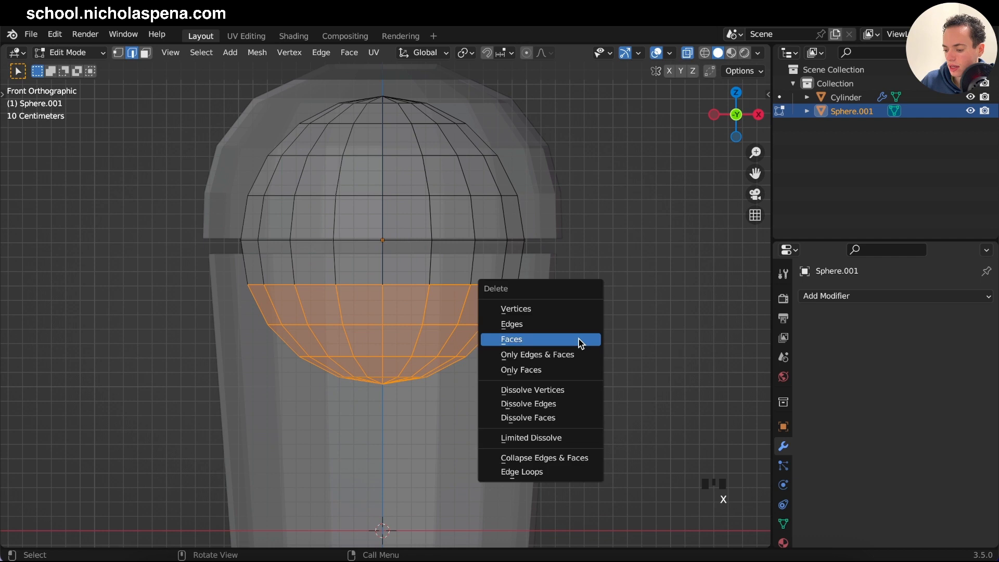
click(541, 311)
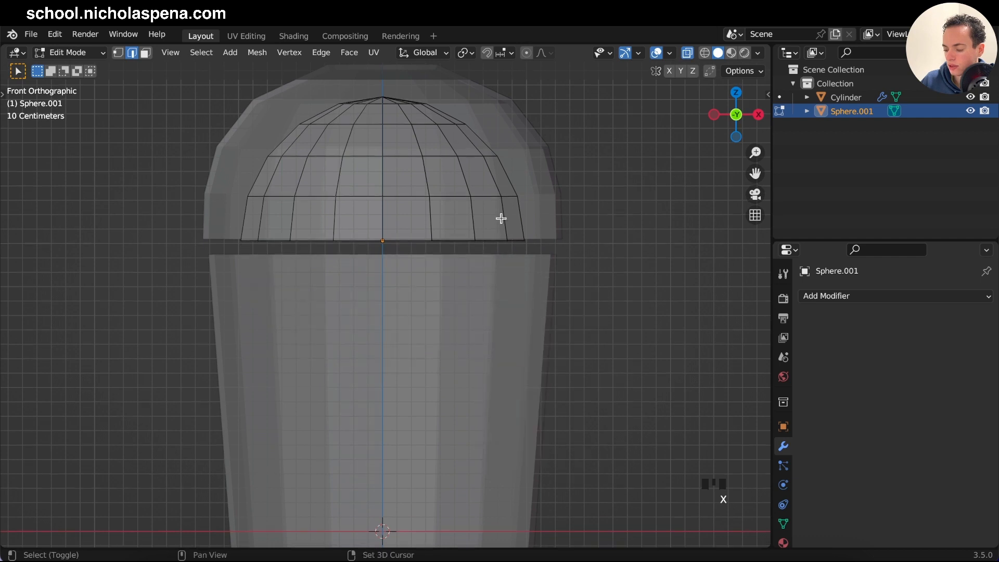
- Delete the ring of faces around the new hemisphere's top pole to open a hole
shift+scroll(501, 218, up, 4)
drag(326, 147, 443, 170)
key(x)
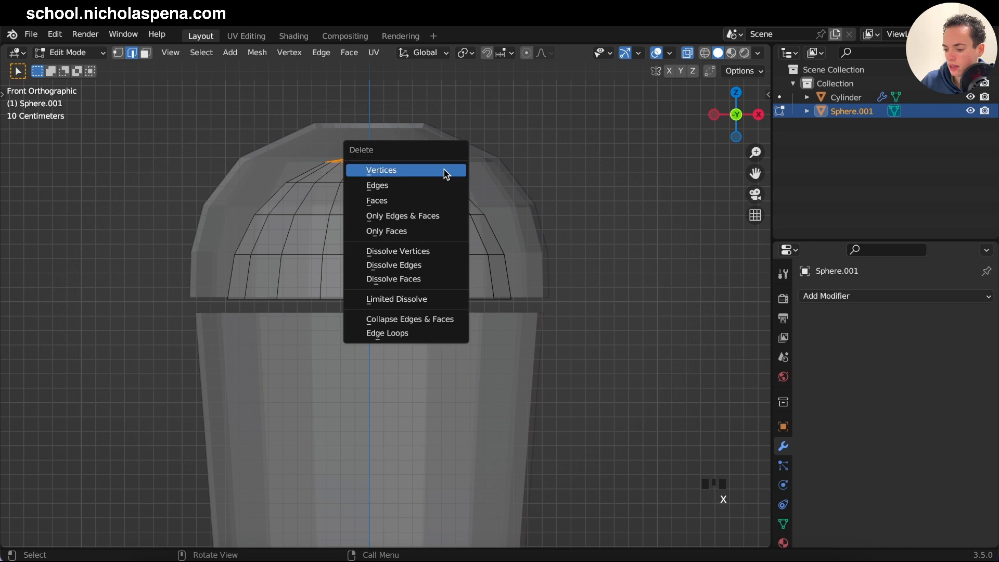
click(431, 202)
shift+scroll(448, 176, up, 3)
shift+scroll(456, 162, up, 1)
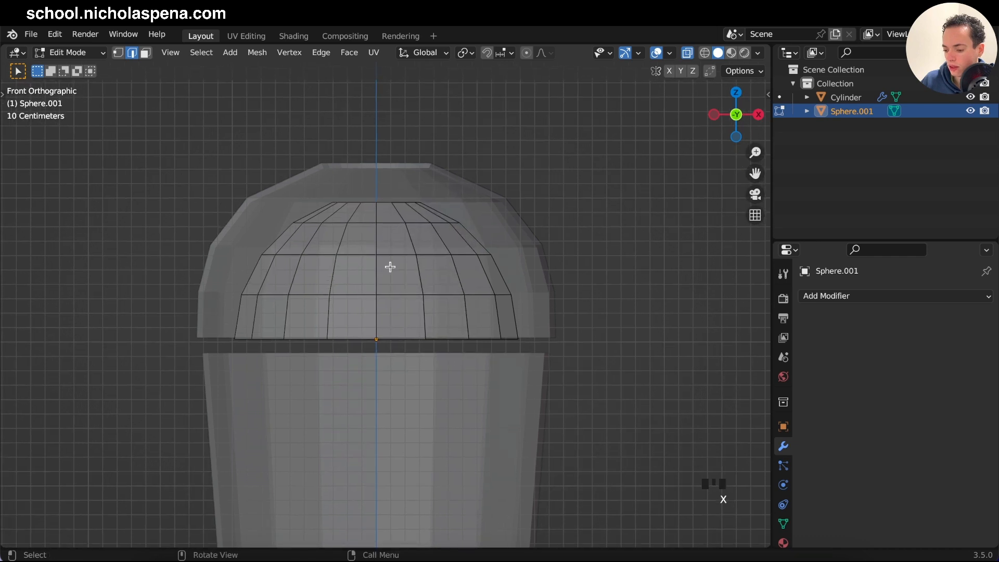
- Fit the whole dome mesh over the existing lid by scaling it 1.309, raising it about 0.188 m along Z and scaling it 0.970
key(a)
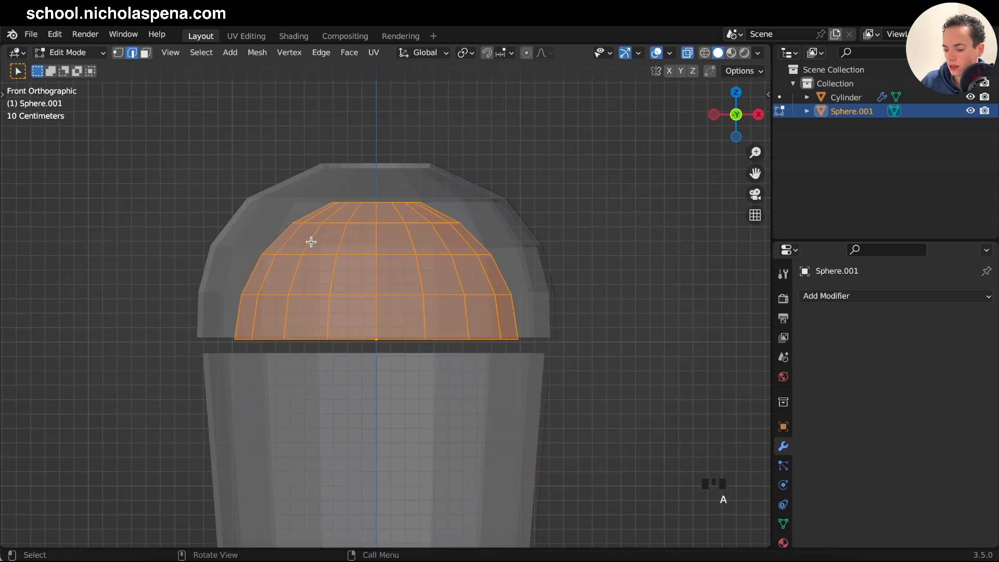
key(s)
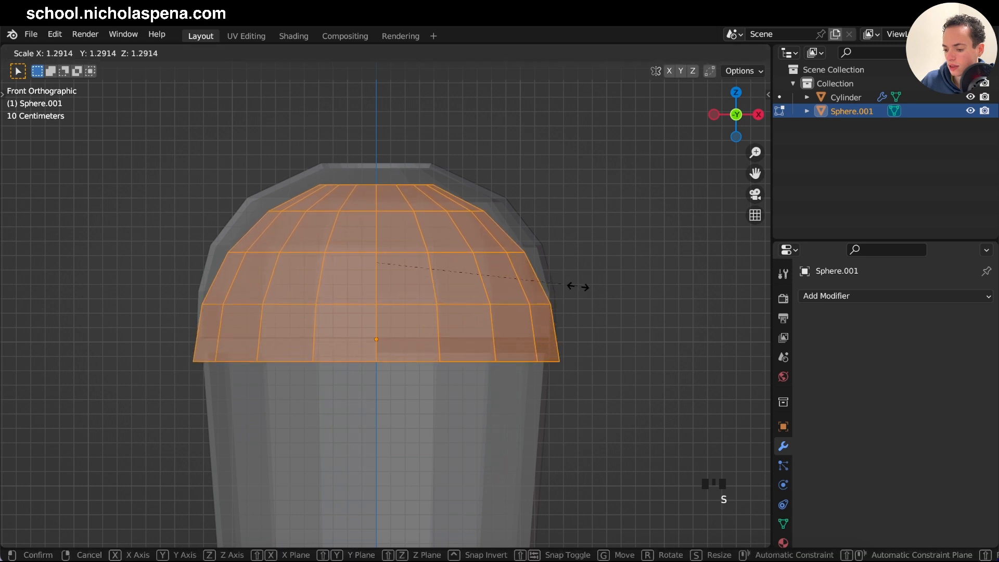
click(579, 286)
key(g)
key(z)
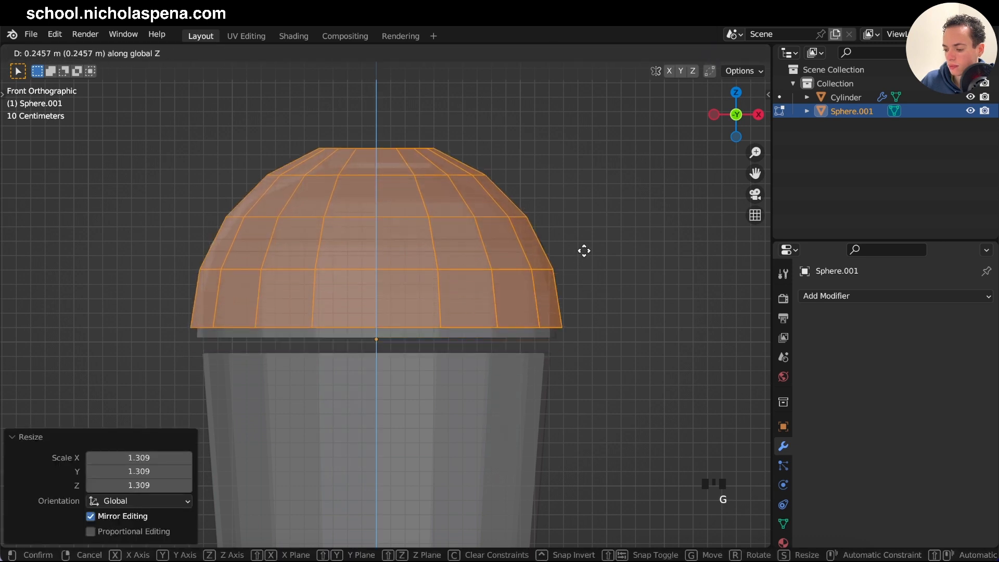
click(585, 258)
key(s)
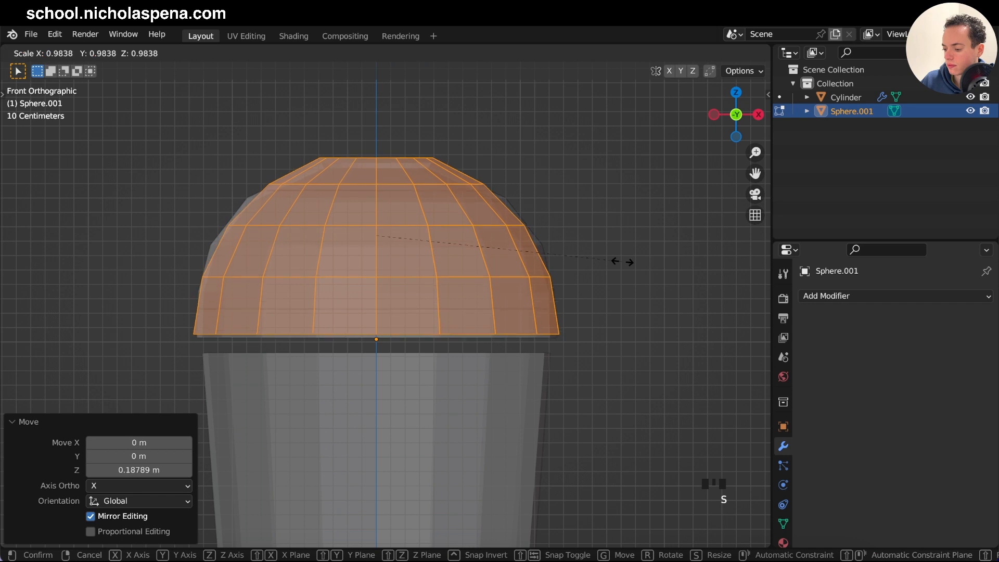
click(619, 261)
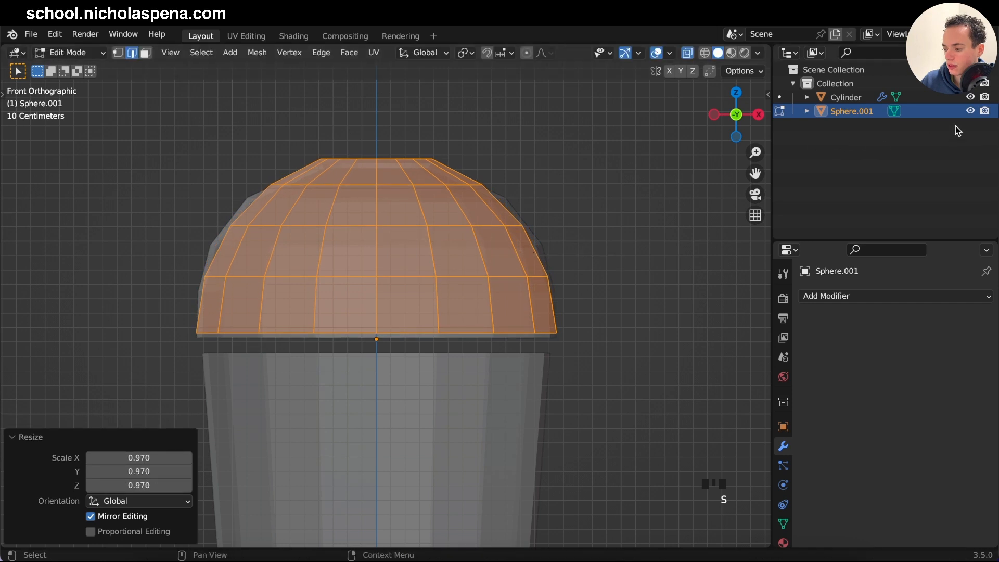
key(Tab)
- Hide the new dome and delete the old lid's geometry from the cylinder mesh in Edit Mode, keeping the cup body
click(970, 111)
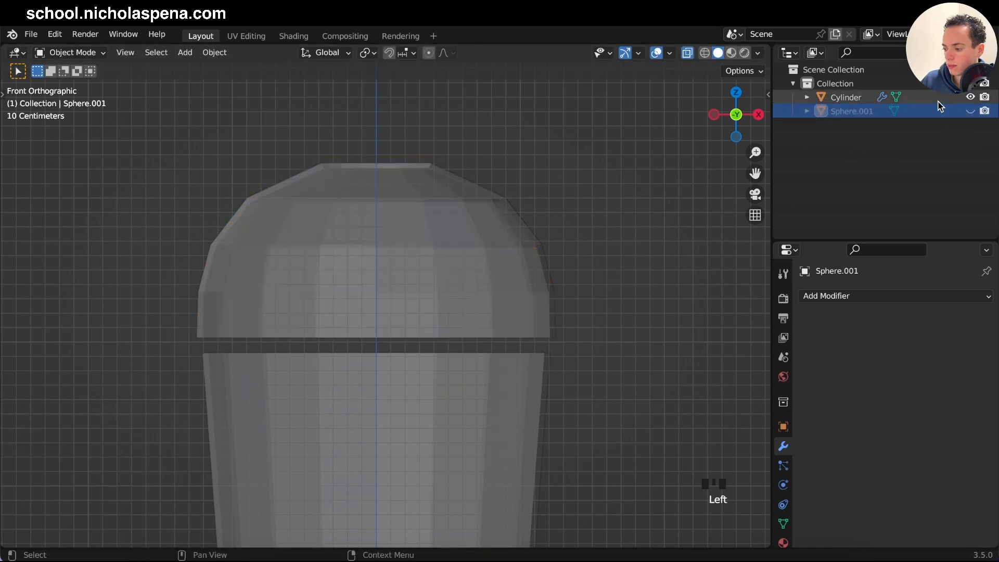
click(939, 99)
key(Tab)
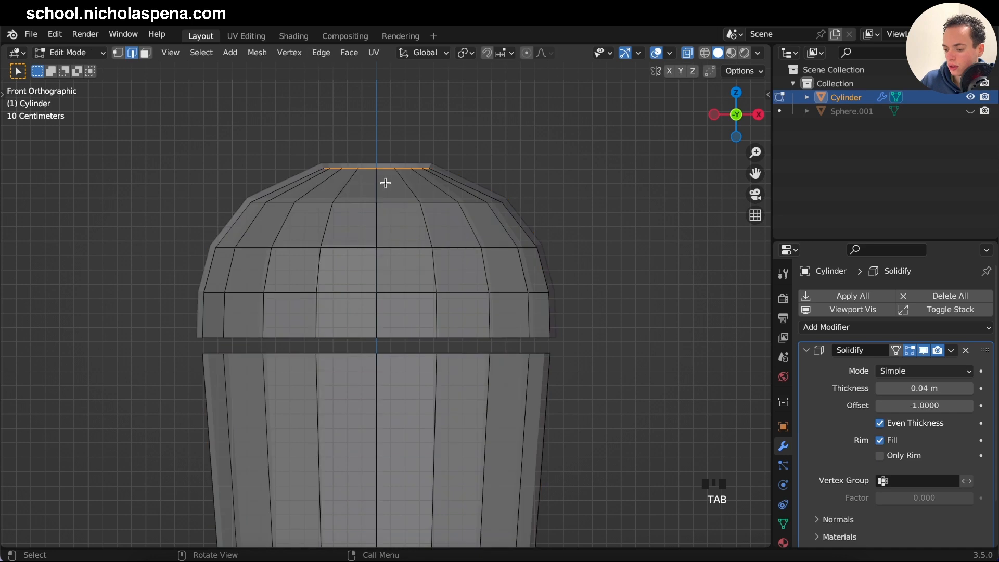
drag(41, 156, 637, 347)
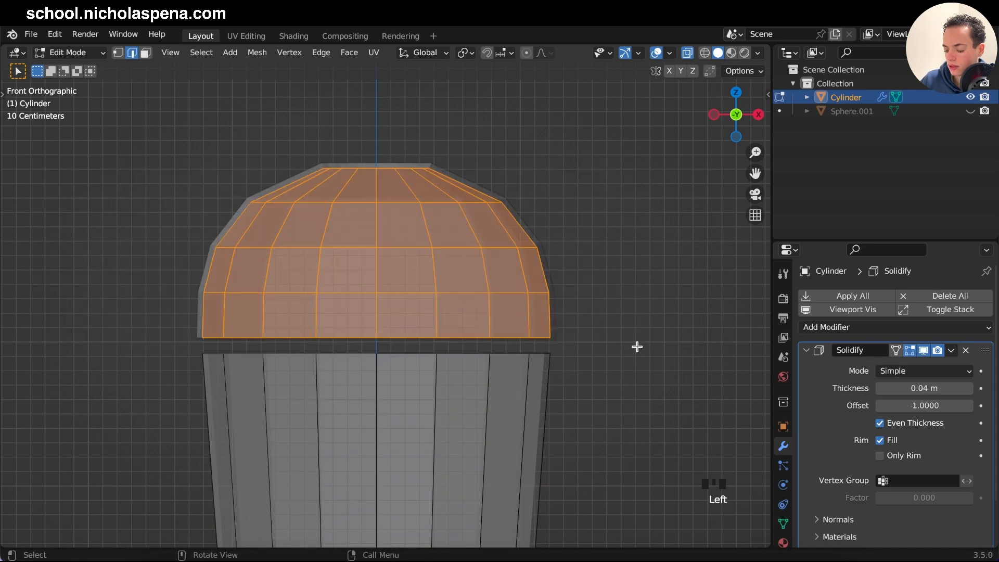
key(x)
click(571, 254)
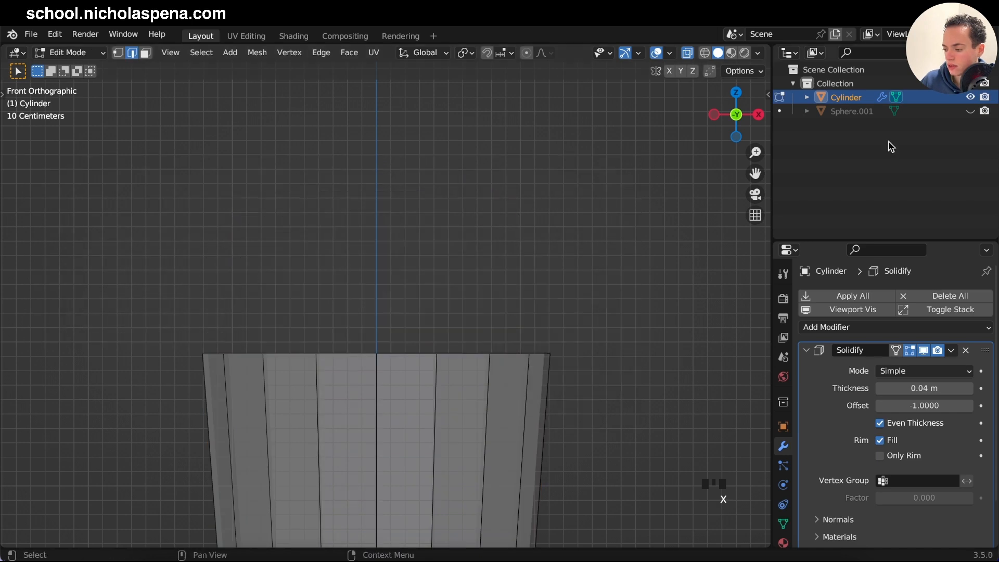
- Leave Edit Mode, unhide the dome object and lower it about 0.101 m along Z towards the cup's top edge
key(Tab)
click(834, 112)
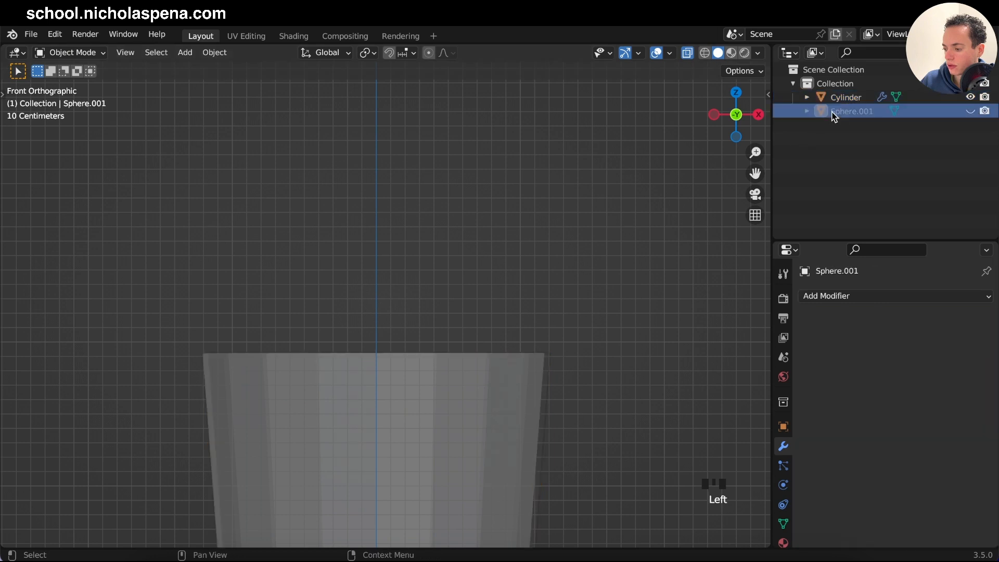
click(970, 110)
key(z)
key(Escape)
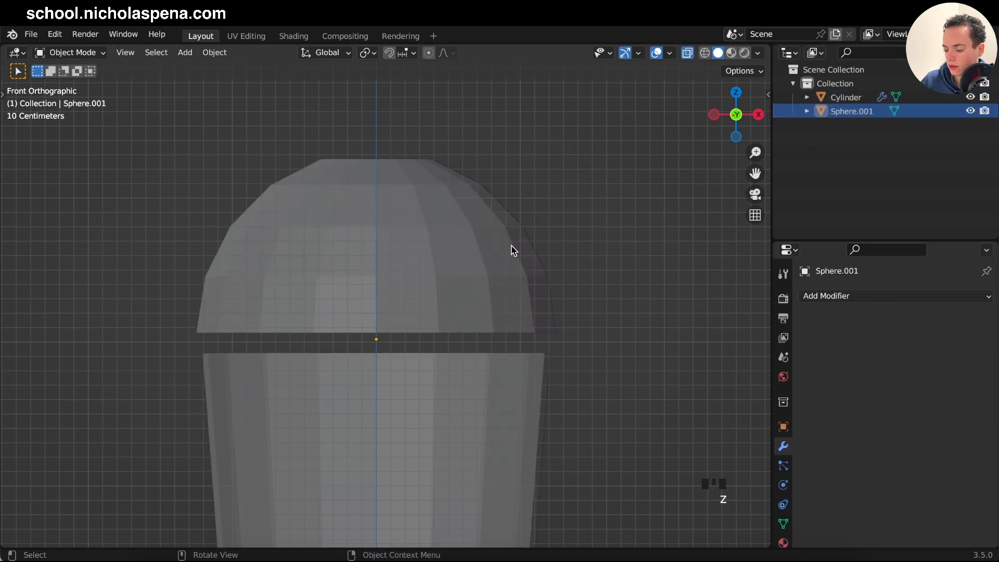
key(g)
key(z)
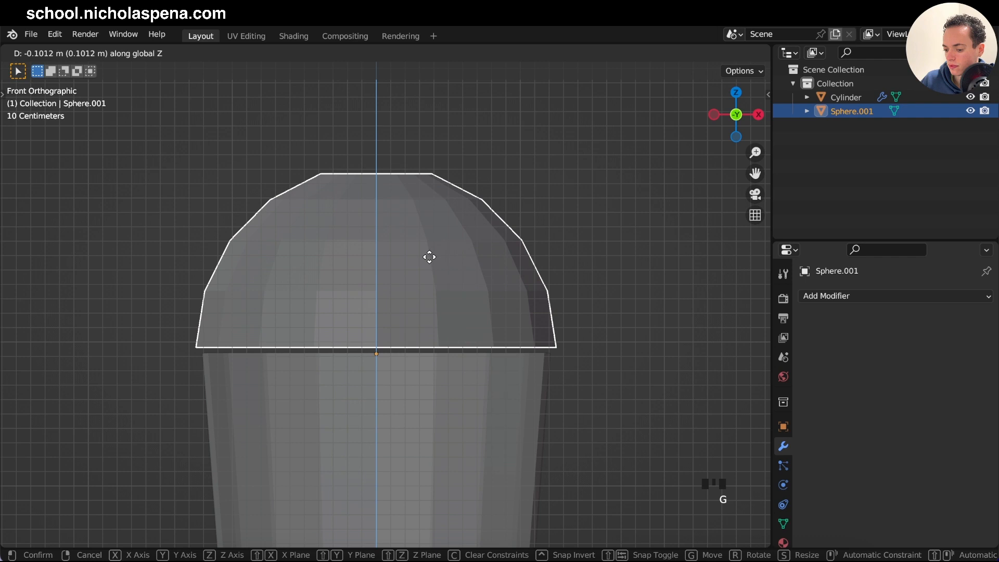
click(429, 255)
- Add the bubble tea picture as a reference image and move it beside the cup, about 3.777 m in X and 2.803 m in Z
scroll(526, 350, up, 2)
shift+scroll(527, 351, down, 3)
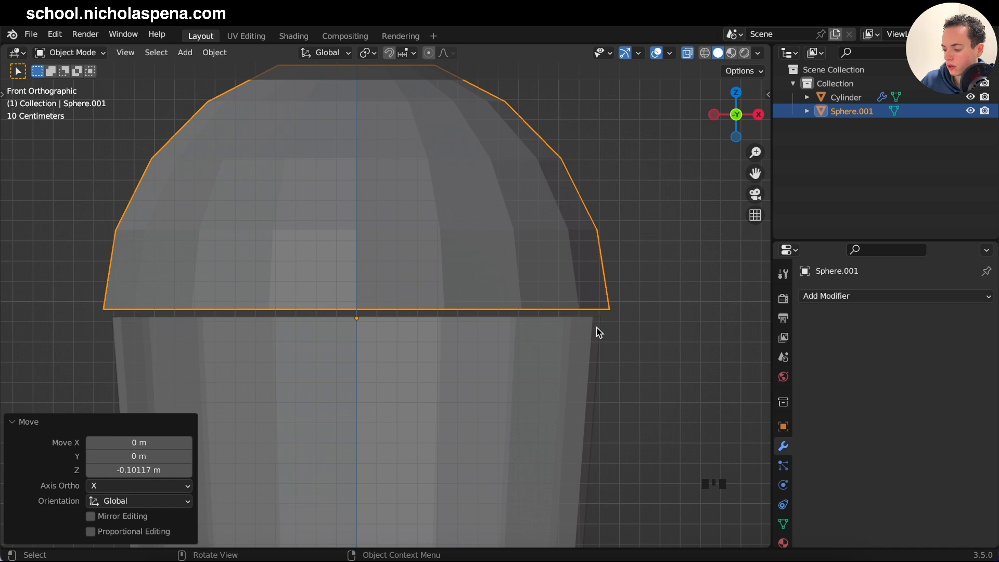
key(shift+a)
mouse_move(611, 309)
mouse_move(602, 291)
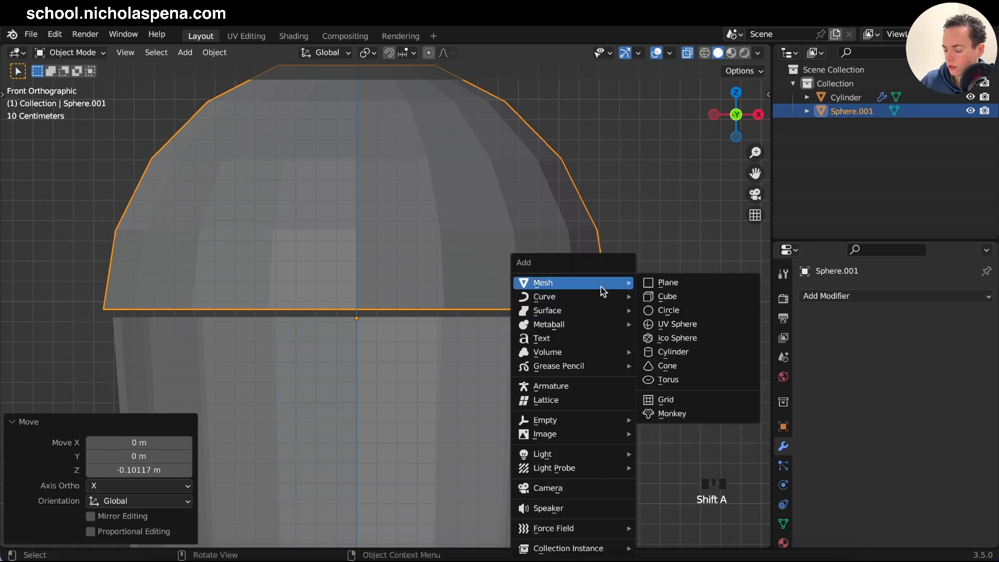
mouse_move(565, 435)
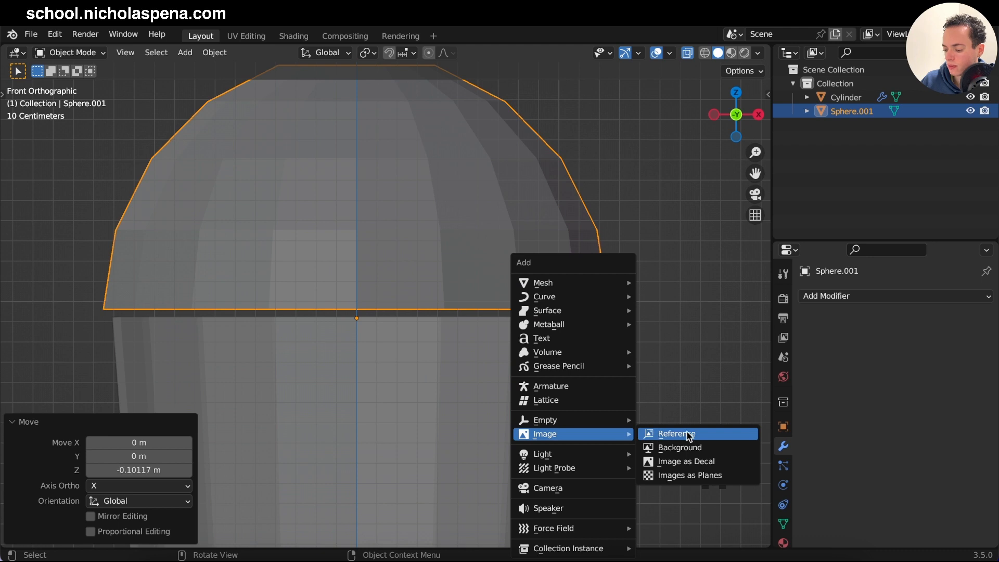
click(689, 436)
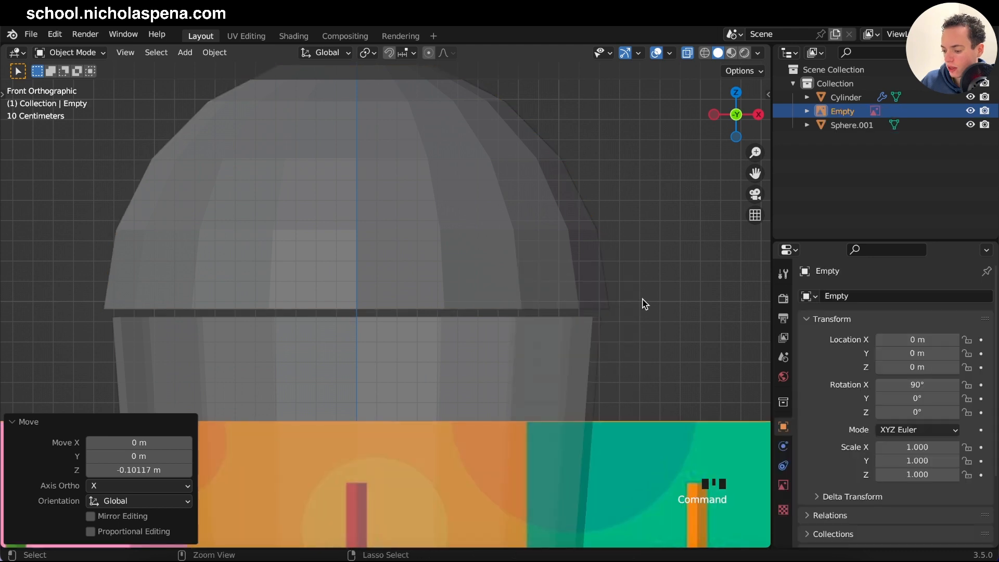
scroll(644, 304, down, 6)
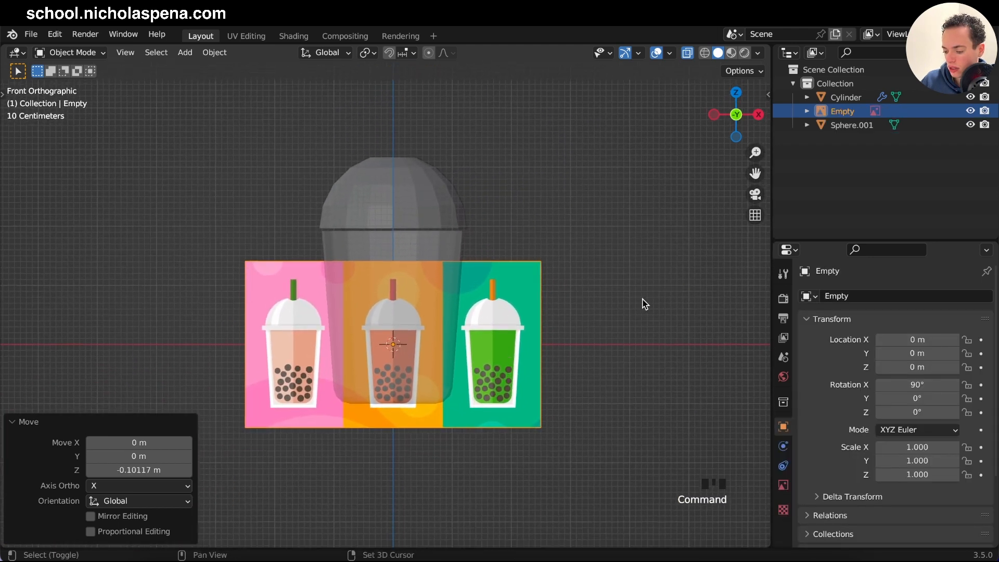
key(g)
click(103, 138)
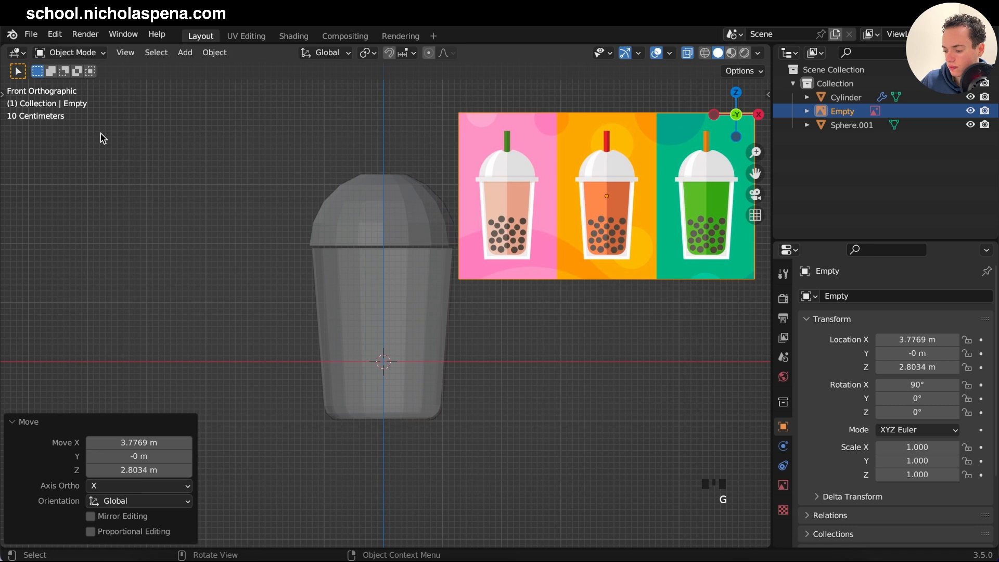
- Examine the lid rim in the reference image and select the dome's open bottom edge loop in Edit Mode
super+scroll(616, 211, up, 8)
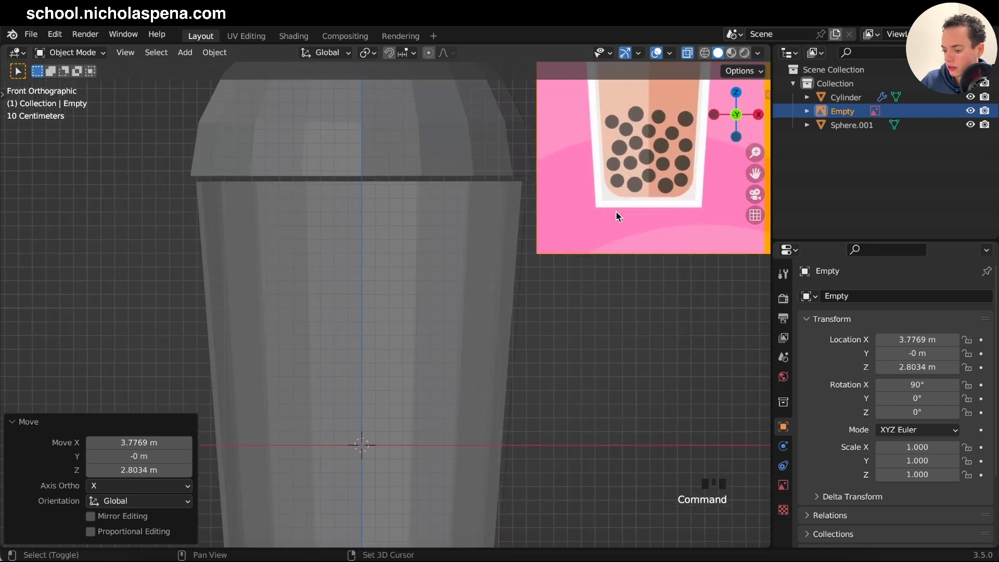
shift+scroll(616, 211, right, 10)
shift+scroll(615, 211, up, 7)
super+scroll(576, 230, up, 3)
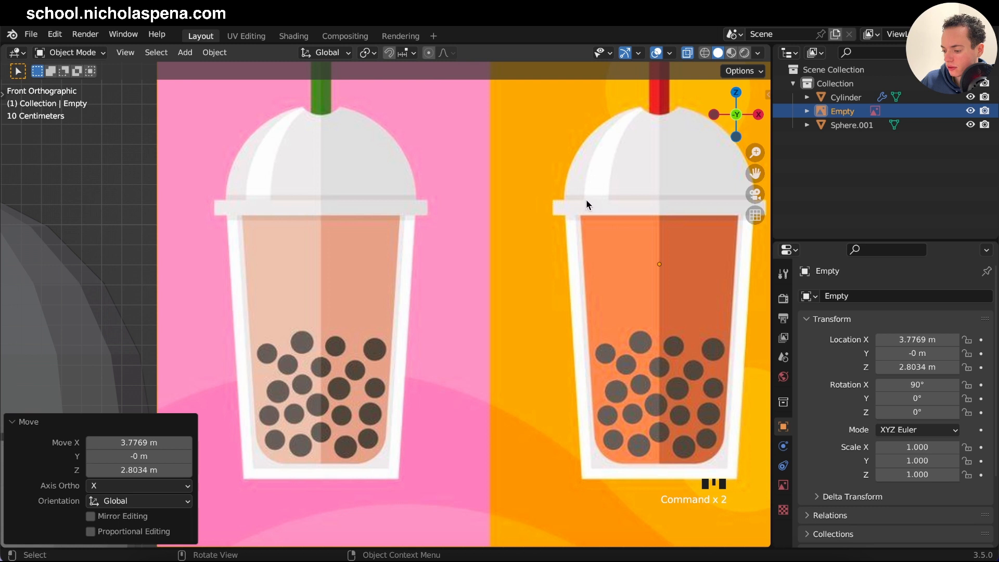
shift+scroll(511, 298, left, 15)
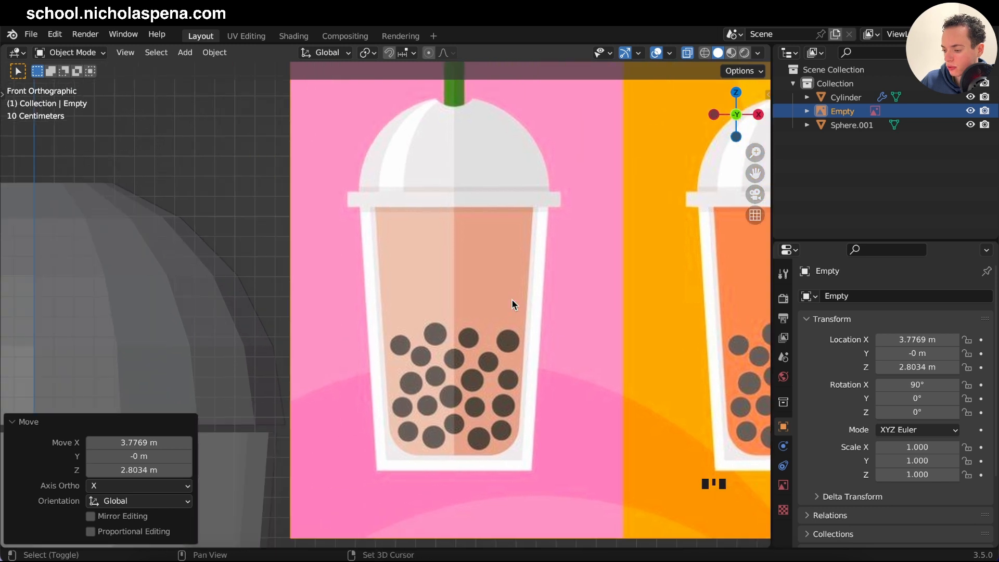
click(472, 240)
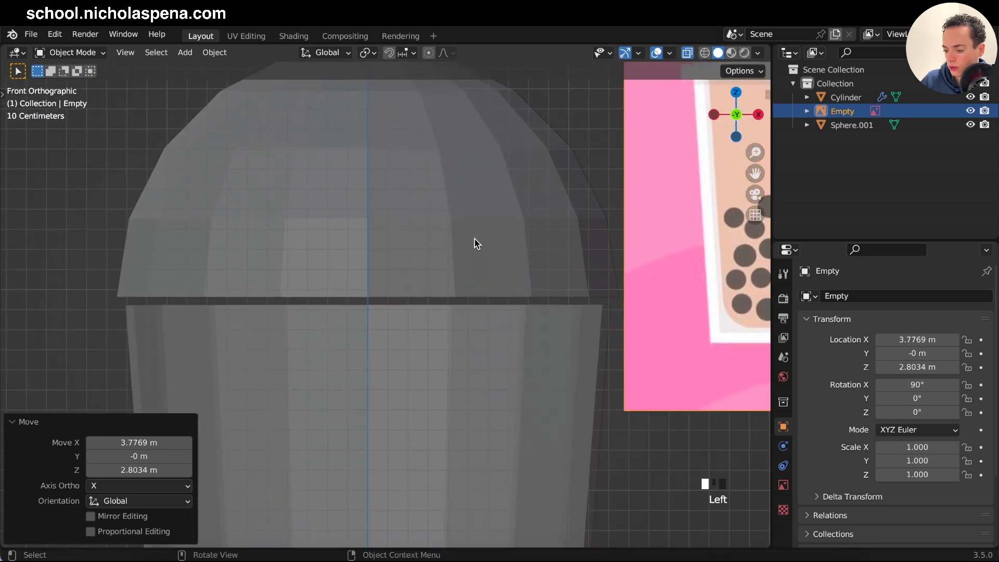
key(Tab)
super+scroll(473, 239, up, 2)
shift+scroll(348, 250, up, 2)
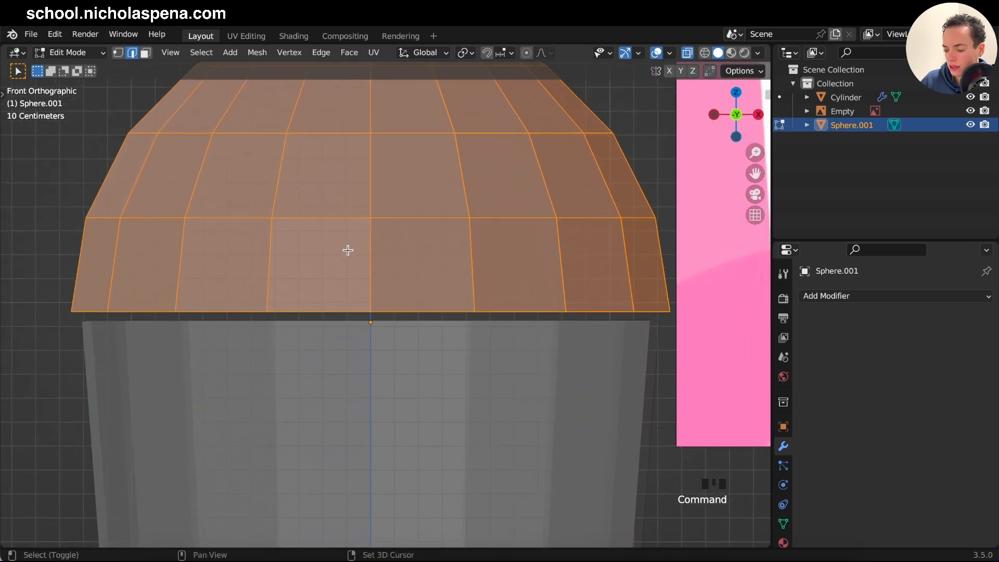
click(125, 316)
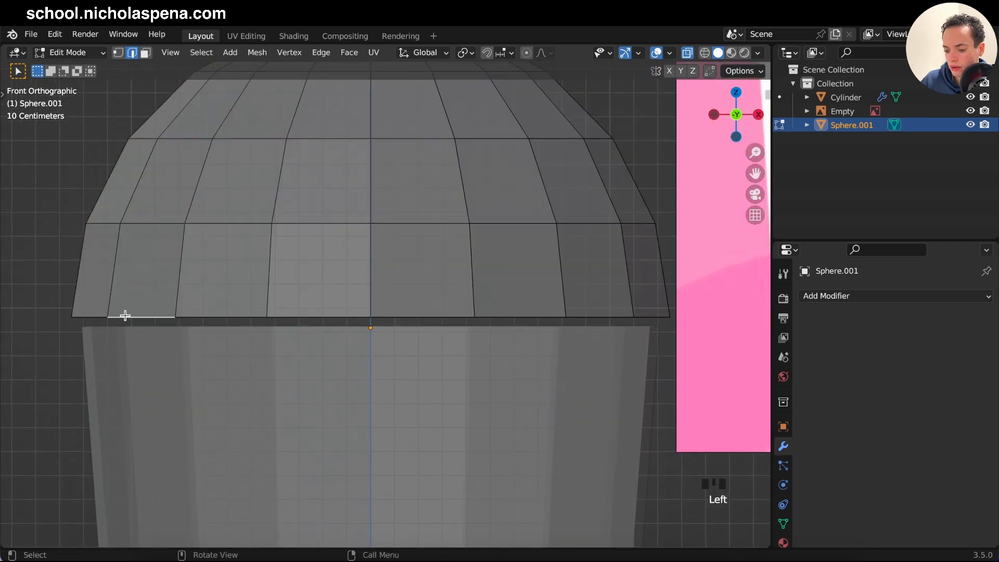
scroll(125, 316, down, 5)
super+scroll(126, 316, down, 5)
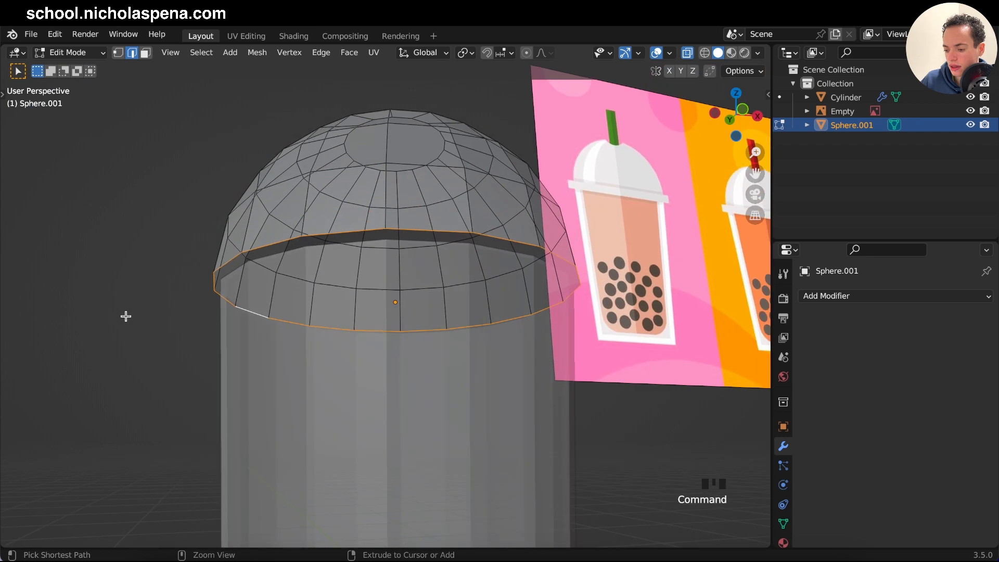
key(KP_5)
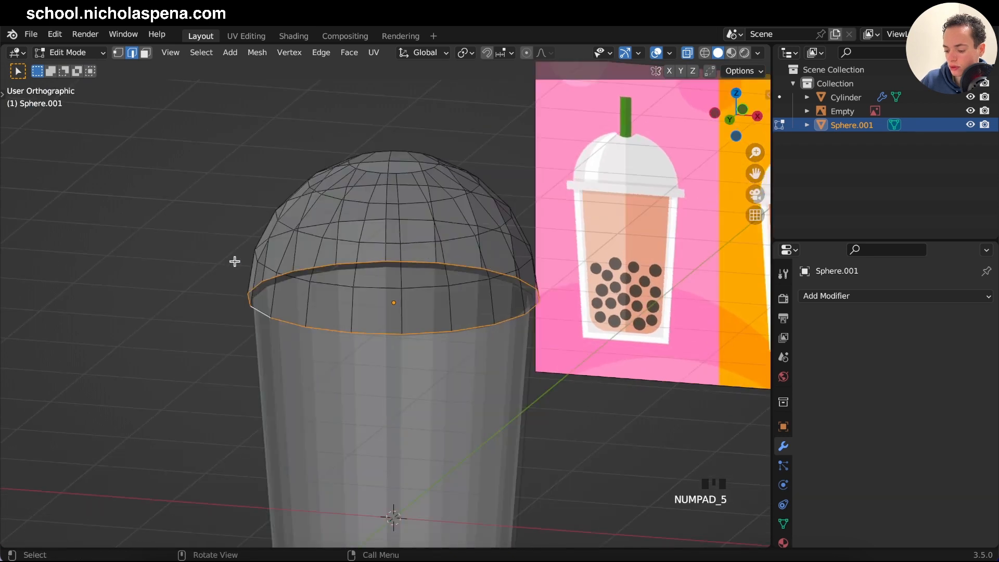
- Extrude the dome's bottom edge loop in place and scale it outward by 1.044 to form a narrow ledge
key(KP_1)
super+scroll(235, 261, up, 8)
key(e)
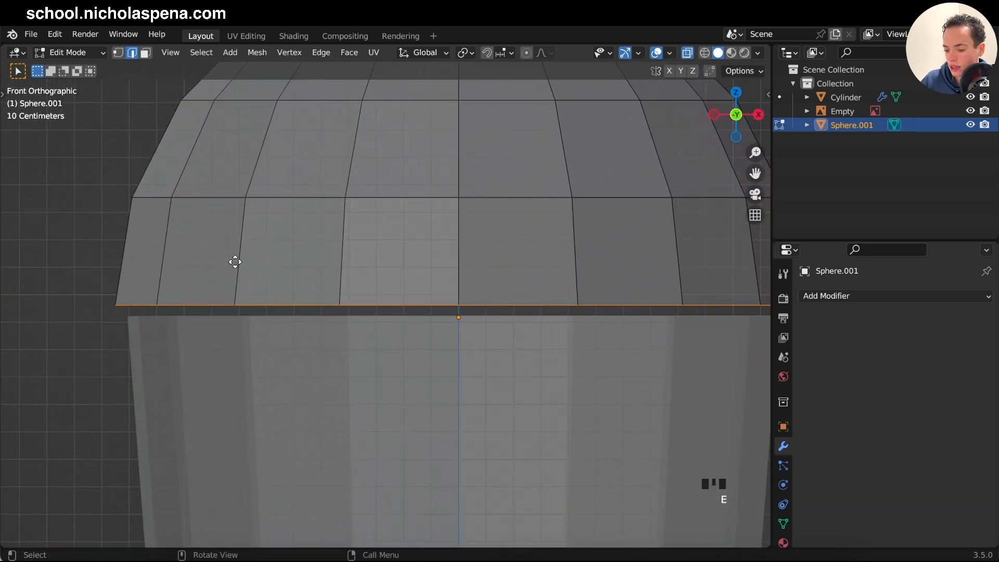
right_click(205, 269)
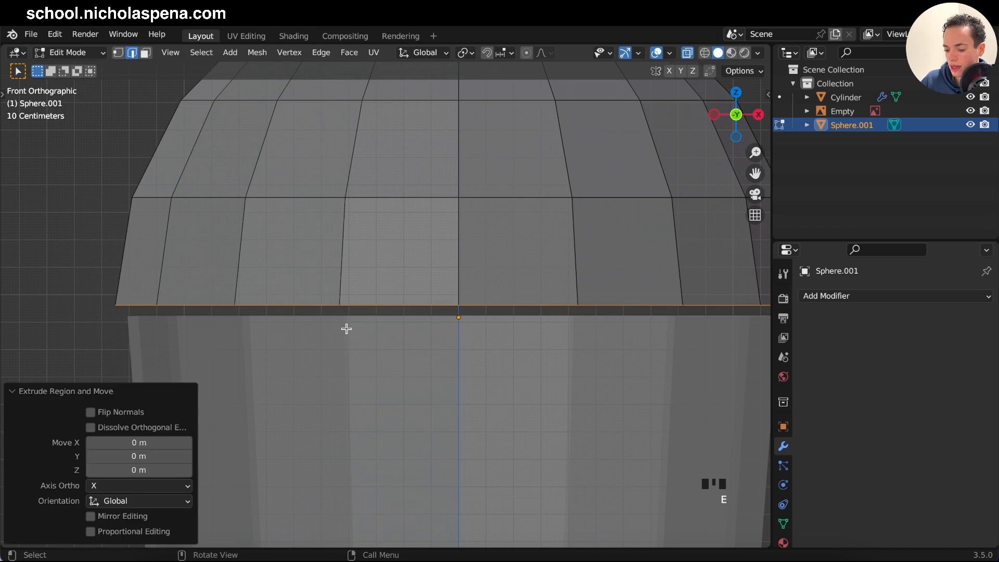
key(s)
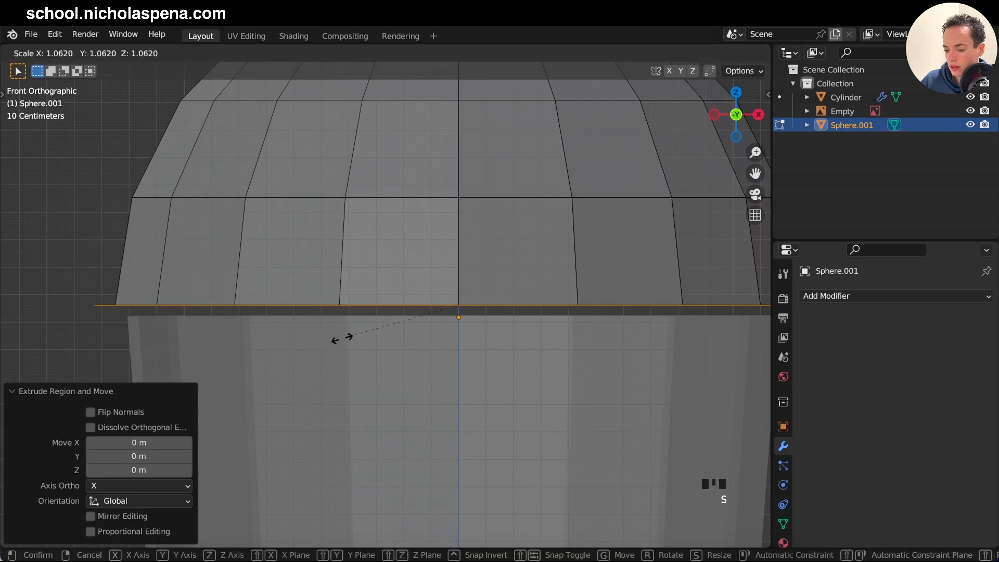
click(344, 338)
- Extrude the ledge's outer edge down about 0.134 m along Z as the lid's rim, fine-tune its height and save the file
key(e)
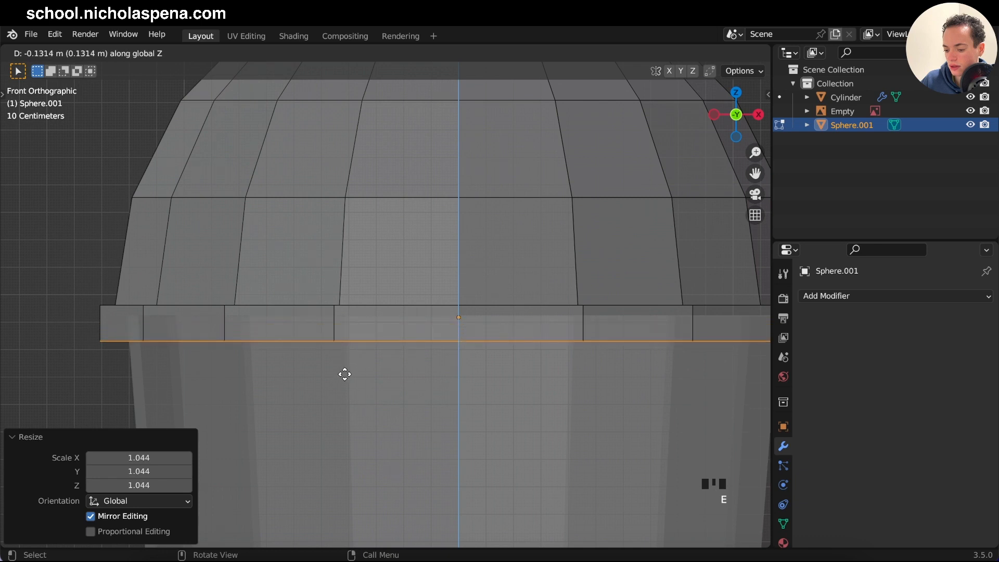
click(345, 374)
middle_drag(357, 338, 358, 338)
key(alt+z)
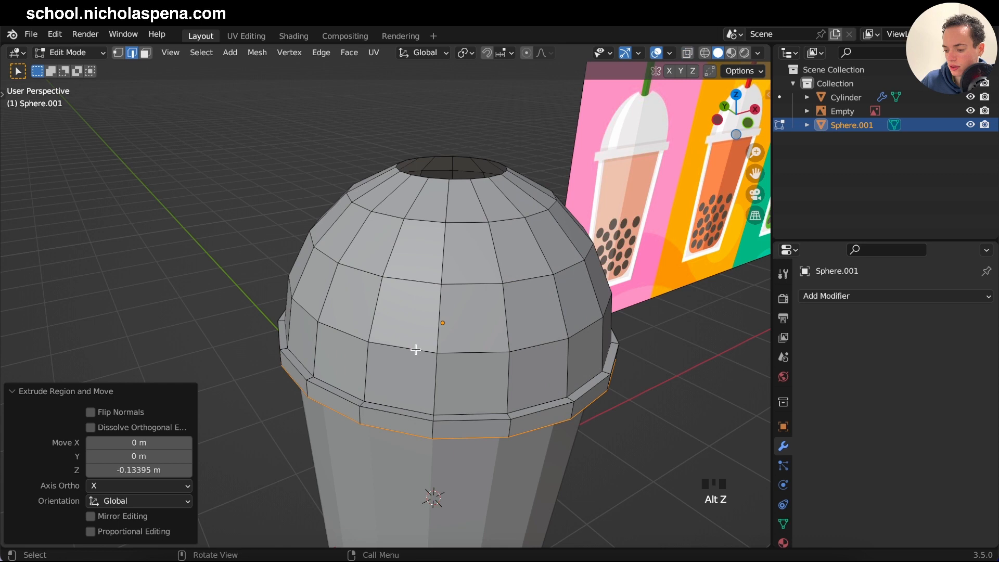
shift+middle_drag(415, 349, 422, 350)
middle_drag(536, 382, 537, 382)
key(g)
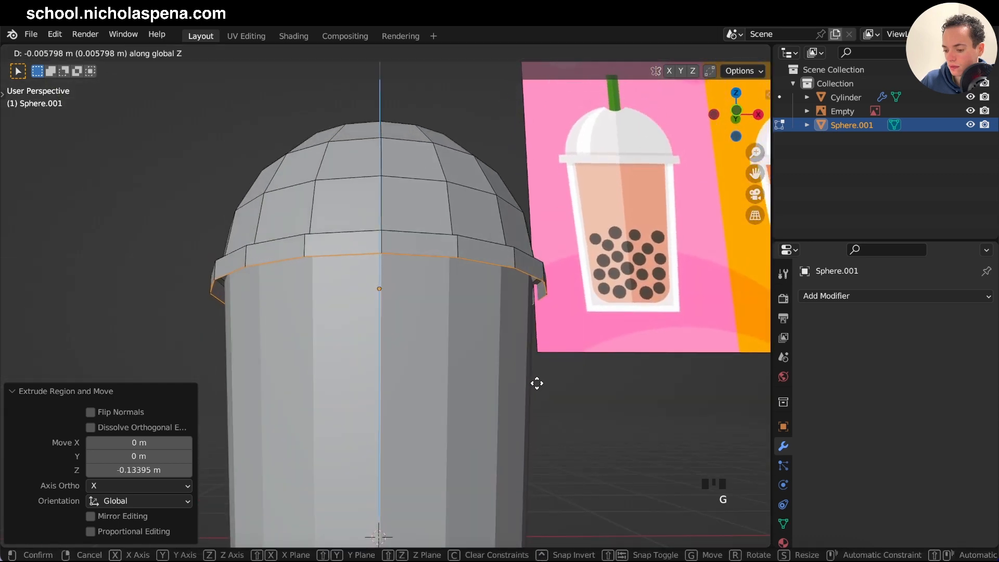
click(536, 383)
key(ctrl+s)
- Add a Solidify modifier to the dome lid in Object Mode and check the object's scale values
middle_drag(536, 355, 629, 357)
key(Tab)
super+scroll(507, 230, up, 4)
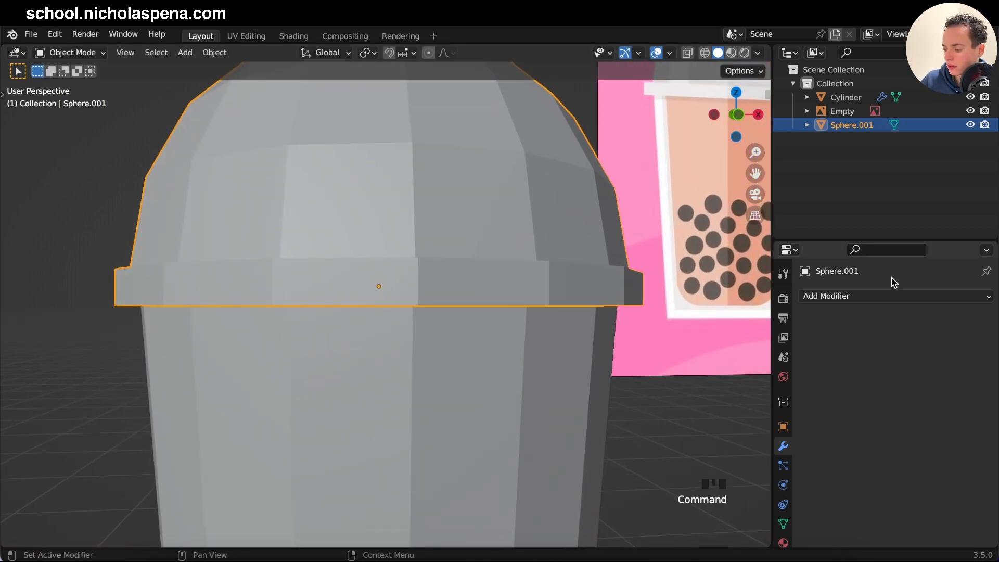
click(875, 295)
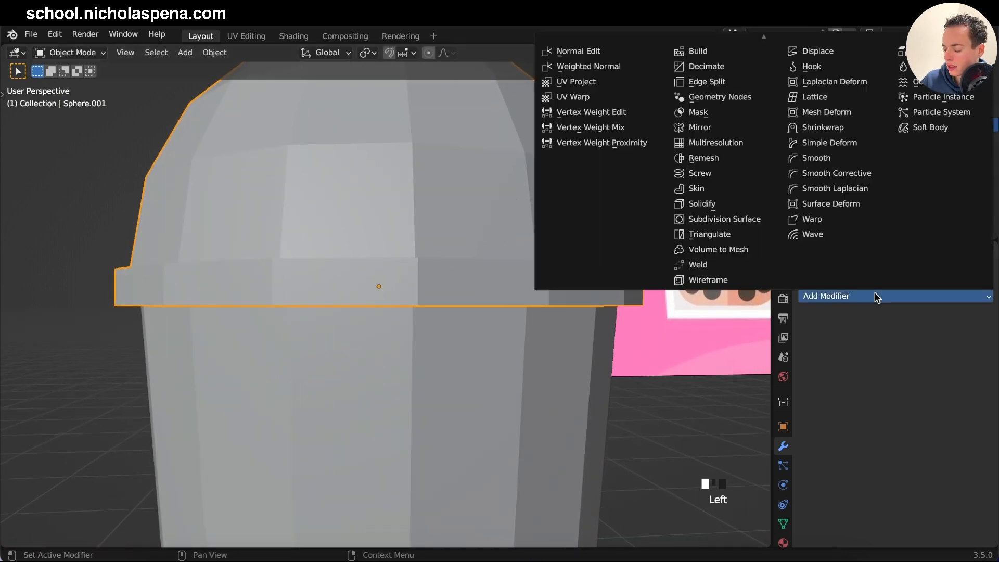
click(711, 204)
click(783, 427)
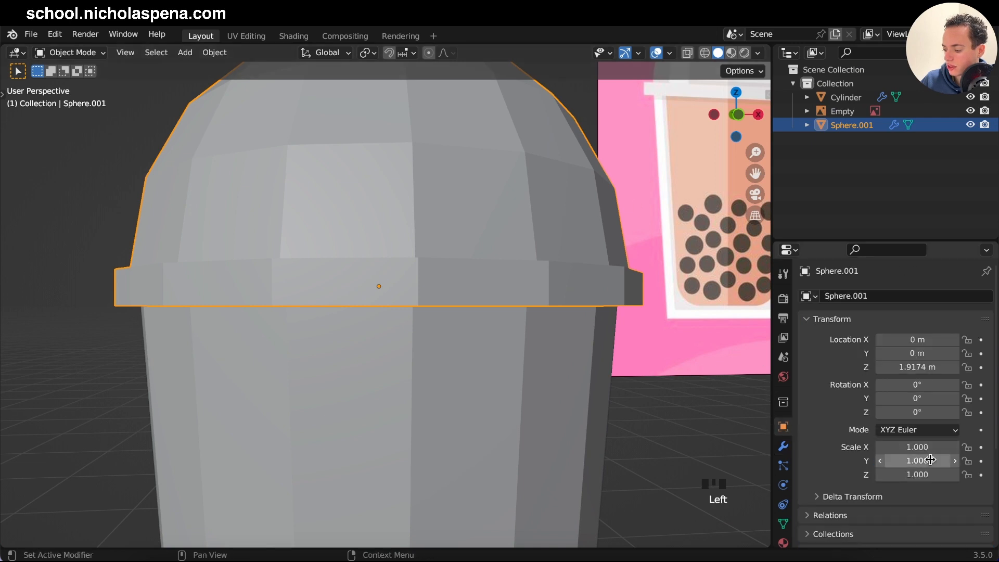
scroll(833, 408, down, 1)
scroll(832, 408, down, 4)
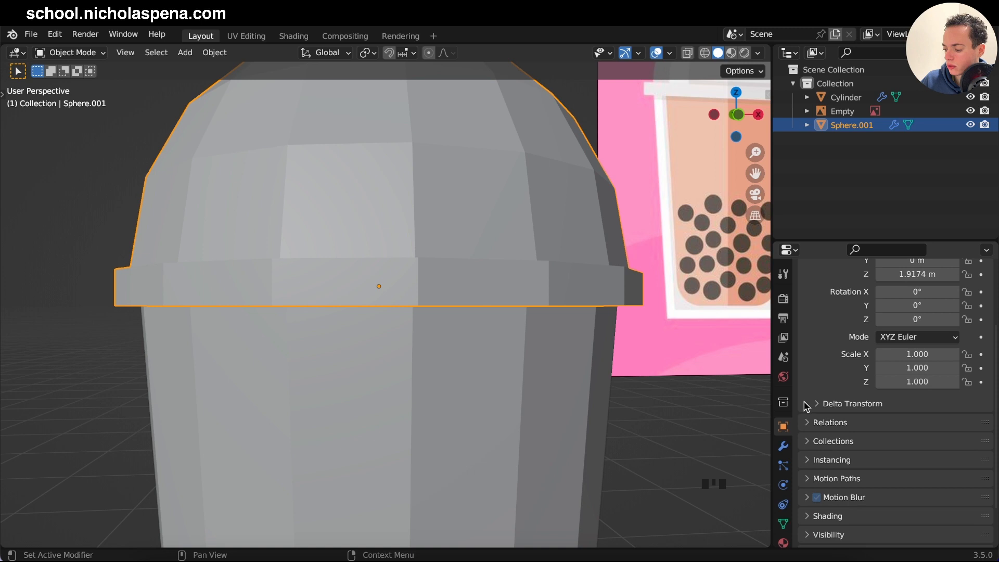
click(522, 412)
click(491, 272)
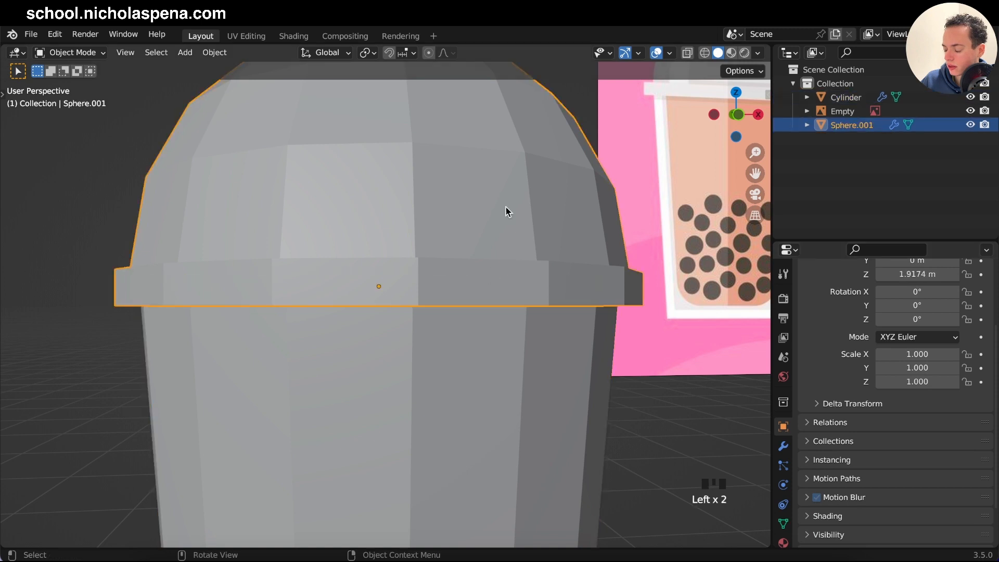
- Enable X-ray in front view and give the lid's Solidify modifier Even Thickness and a thickness of 0.02 m
key(KP_1)
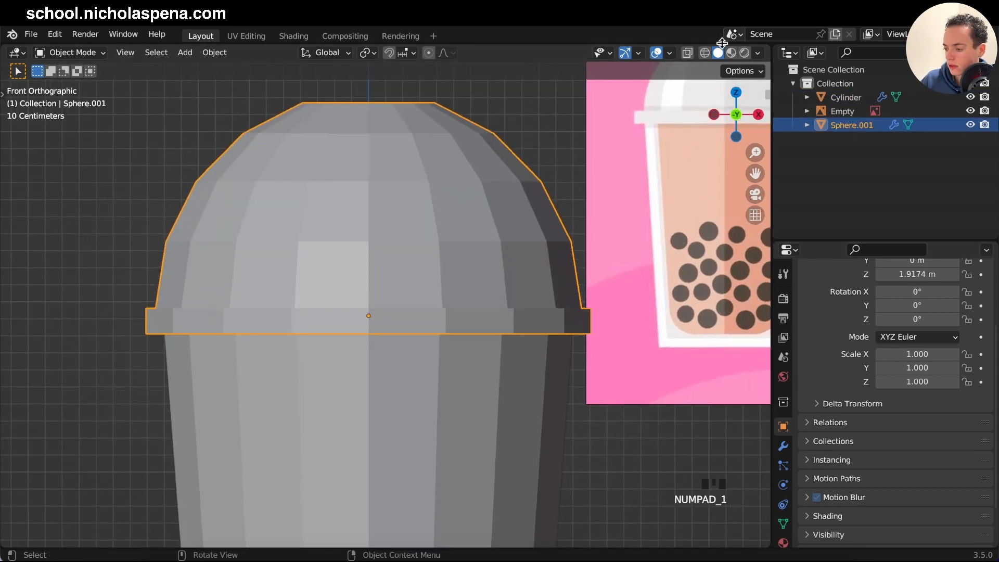
click(686, 53)
scroll(558, 248, up, 5)
shift+scroll(557, 249, right, 8)
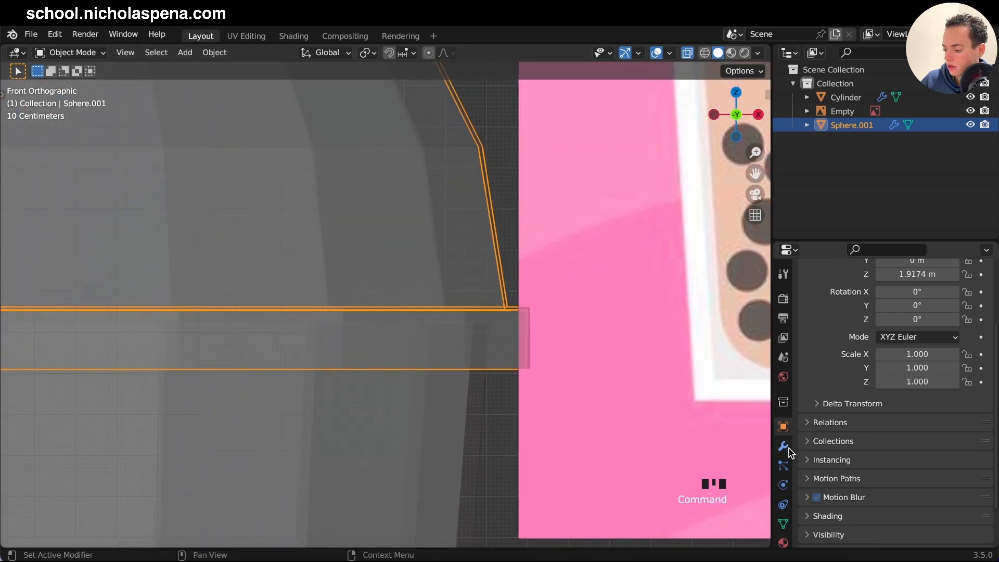
click(787, 449)
click(879, 373)
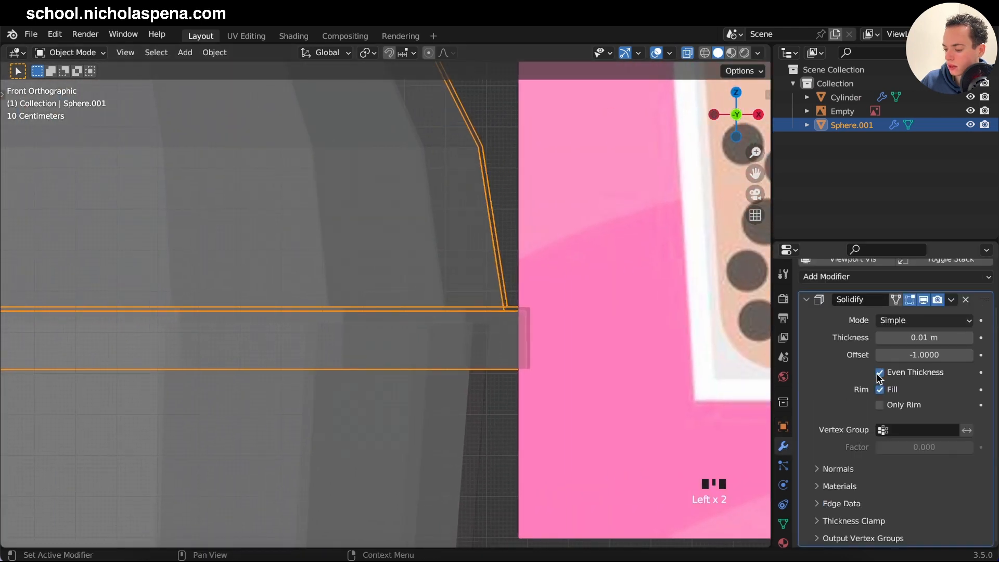
click(969, 338)
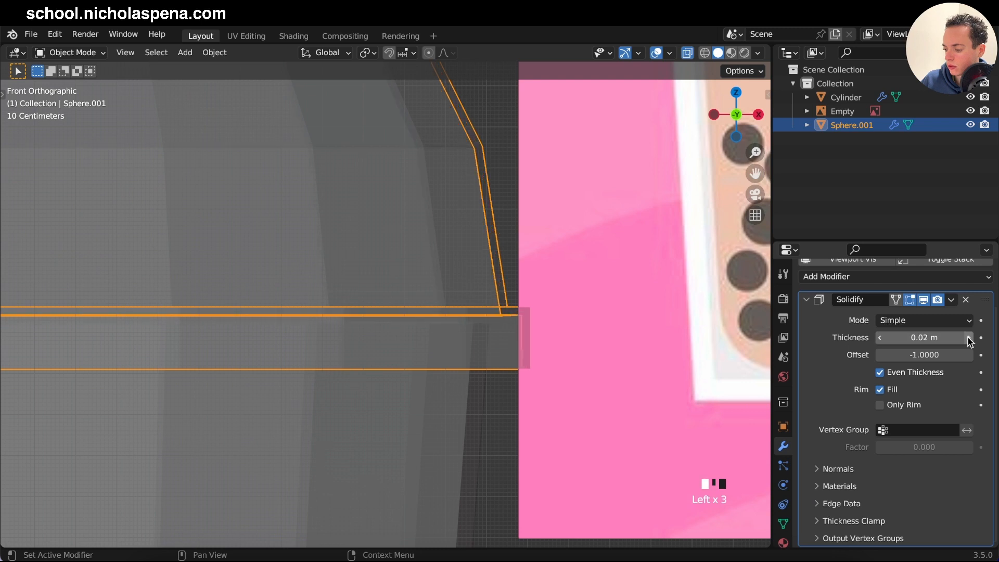
- Inspect the lid's mesh around the rim, hide the reference image and return to Object Mode
shift+scroll(488, 302, left, 4)
super+scroll(489, 301, down, 4)
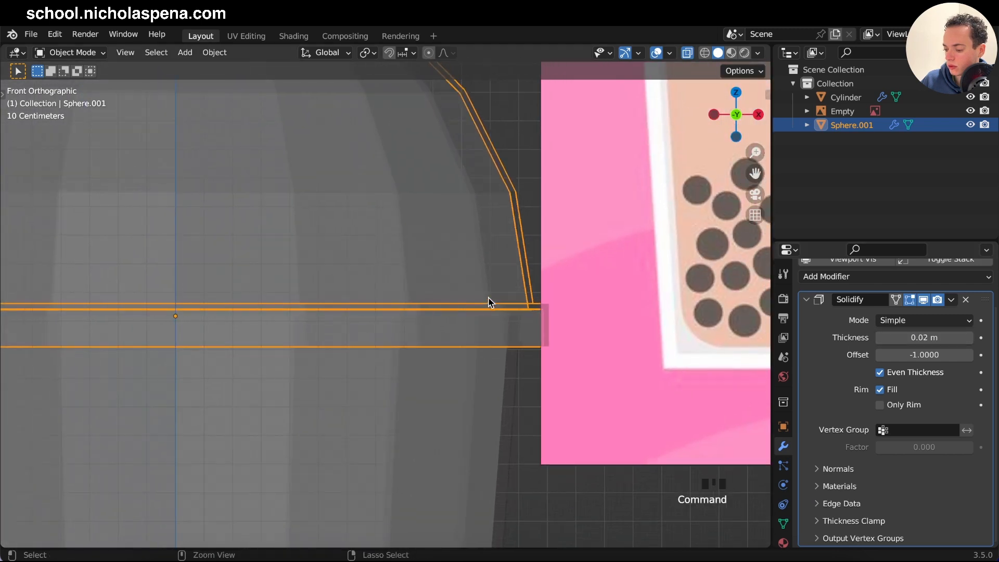
super+scroll(489, 301, down, 3)
shift+scroll(489, 302, left, 3)
key(Tab)
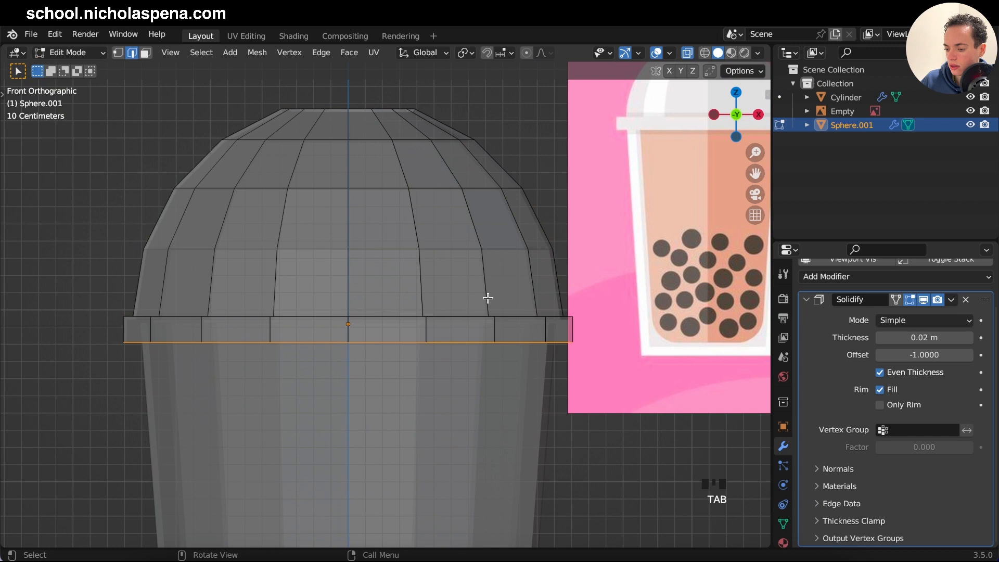
scroll(488, 298, up, 5)
super+scroll(487, 298, down, 5)
click(970, 111)
scroll(562, 233, right, 2)
key(Tab)
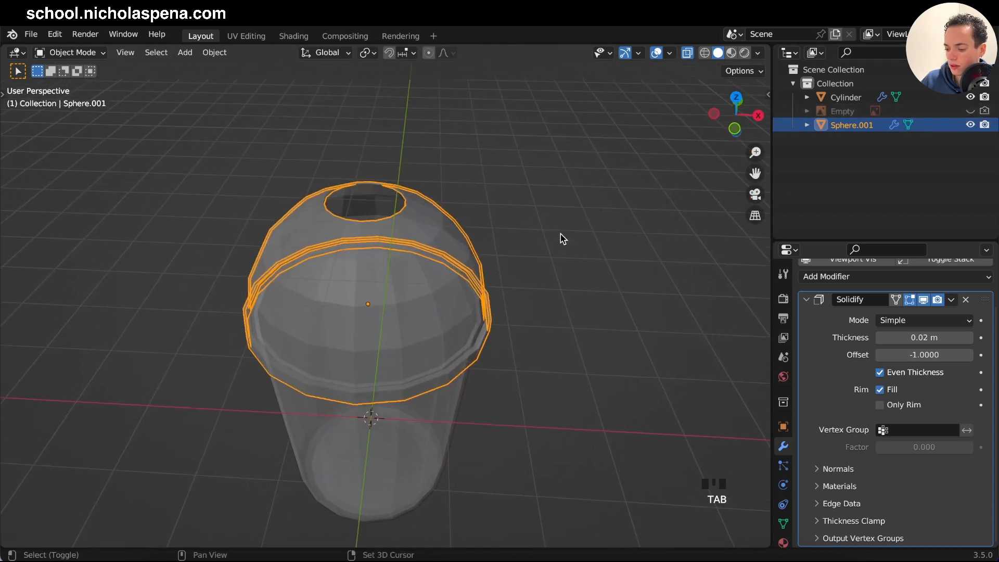
- Check the cup and lid in front-view wireframe, return to solid shading and save the file
scroll(560, 234, down, 3)
super+scroll(561, 234, down, 5)
key(KP_1)
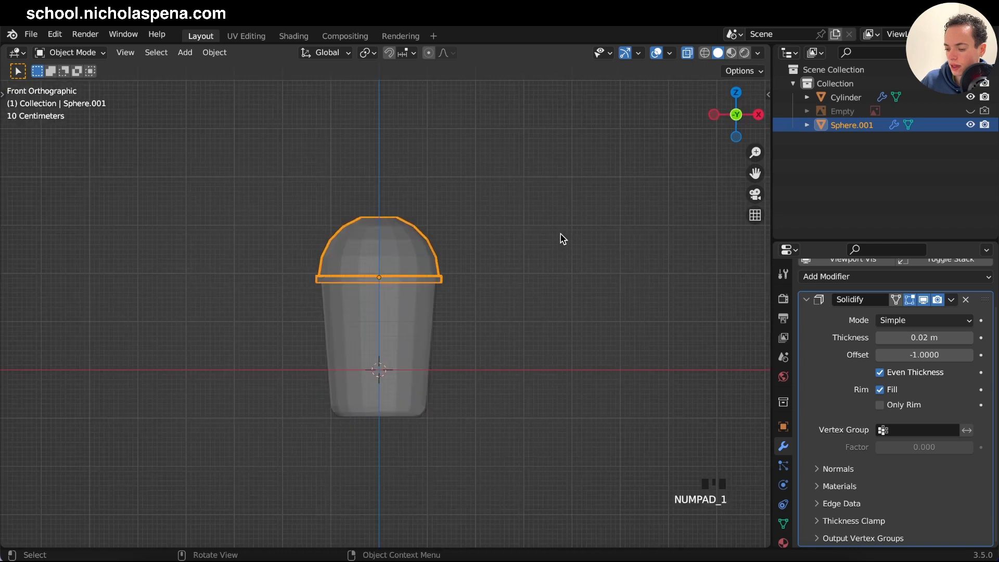
super+scroll(561, 234, down, 3)
super+scroll(560, 234, up, 10)
super+scroll(560, 234, down, 8)
scroll(560, 234, up, 2)
key(shift+z)
key(z)
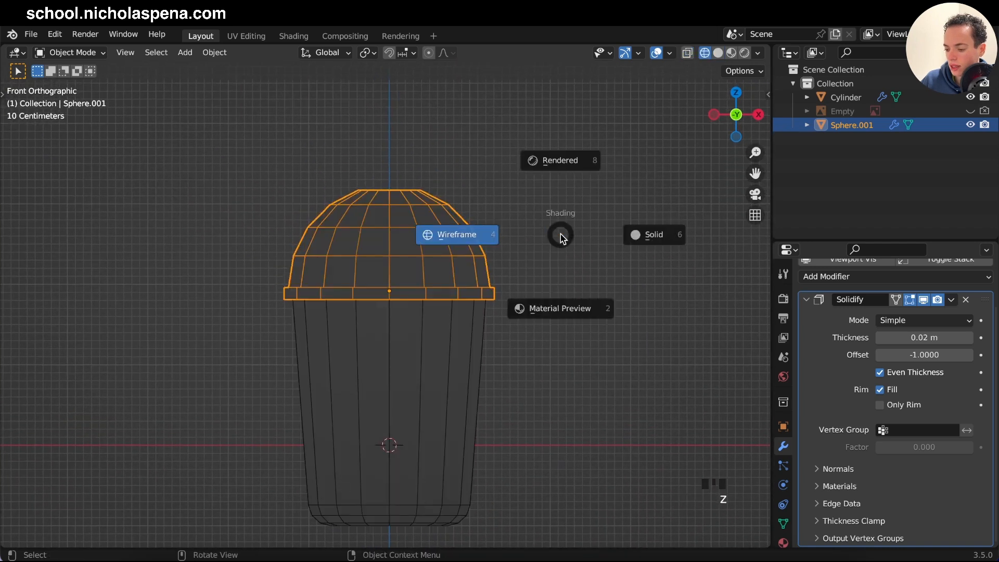
key(z)
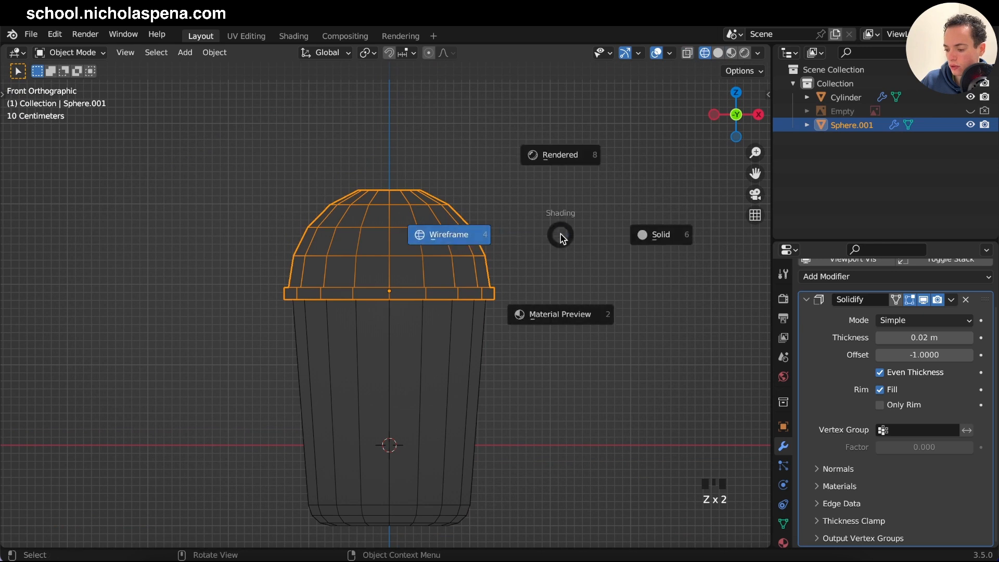
key(super+s)
- Add a cylinder mesh with 8 vertices at the scene origin as the base for a straw
key(shift+a)
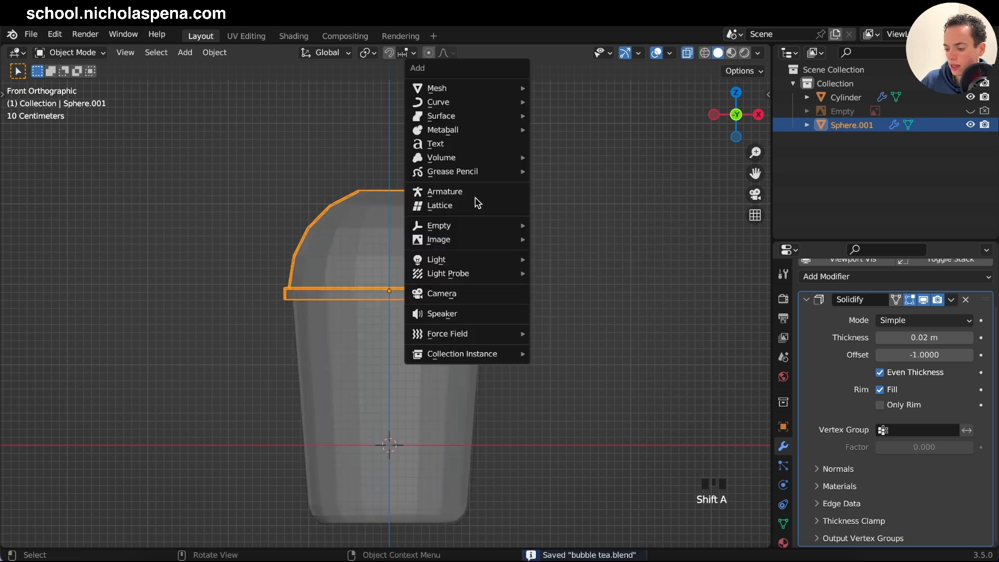
mouse_move(446, 89)
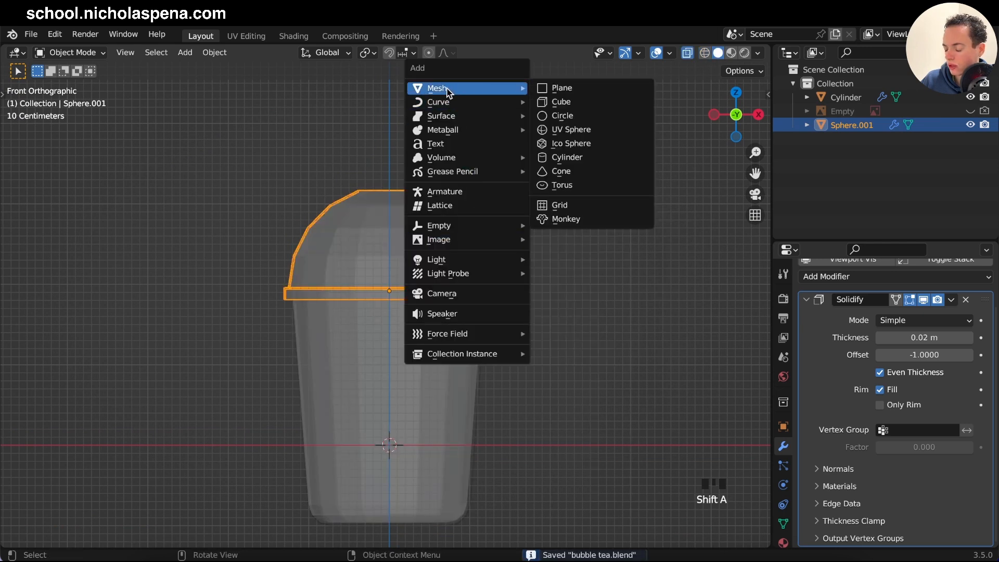
click(586, 159)
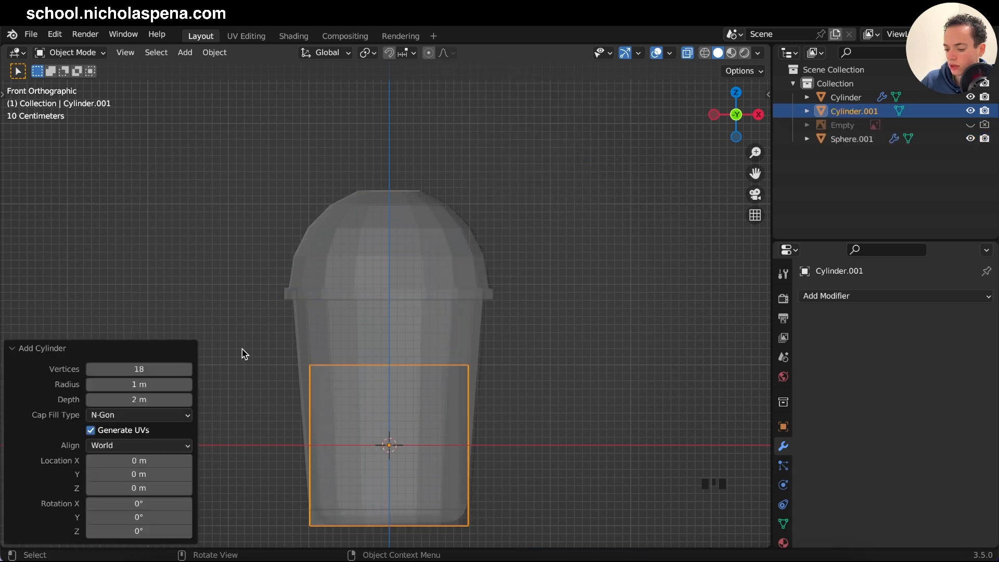
drag(140, 370, 127, 370)
middle_drag(375, 395, 499, 411)
click(189, 369)
click(188, 369)
click(189, 369)
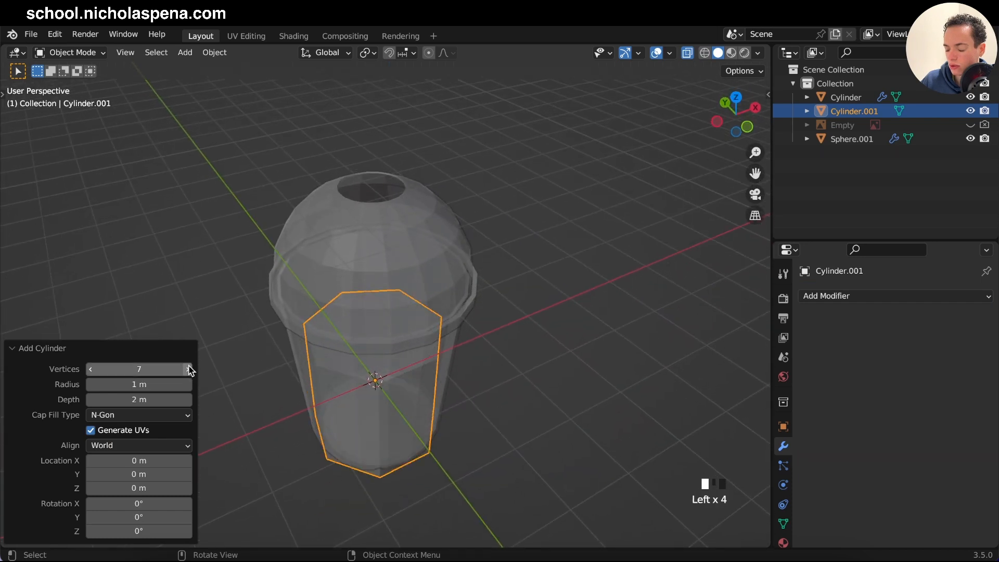
click(188, 370)
- Scale the new cylinder to about 0.187 in X and Y, leaving Z out, and check its width from the front
middle_drag(541, 404, 541, 406)
key(s)
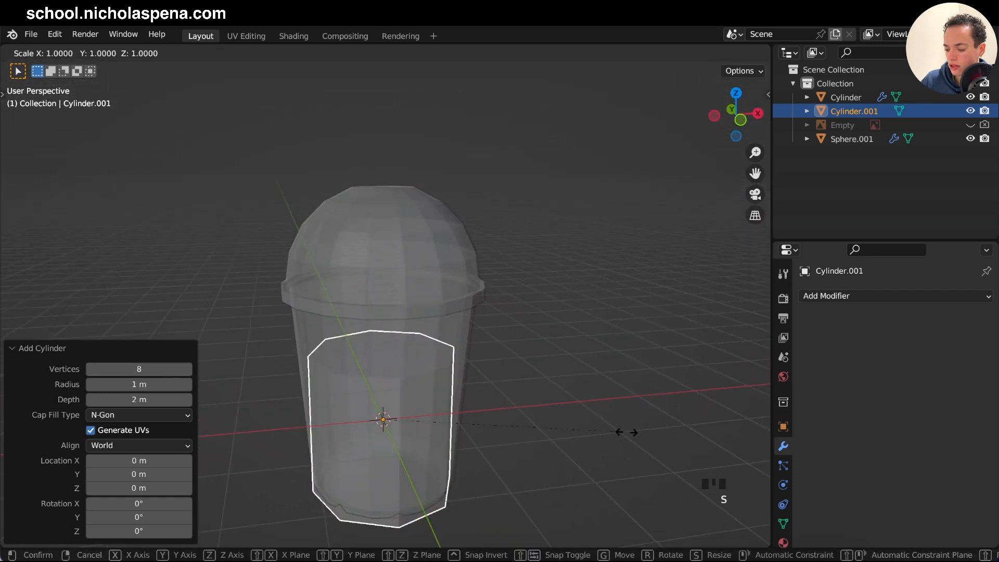
key(shift+z)
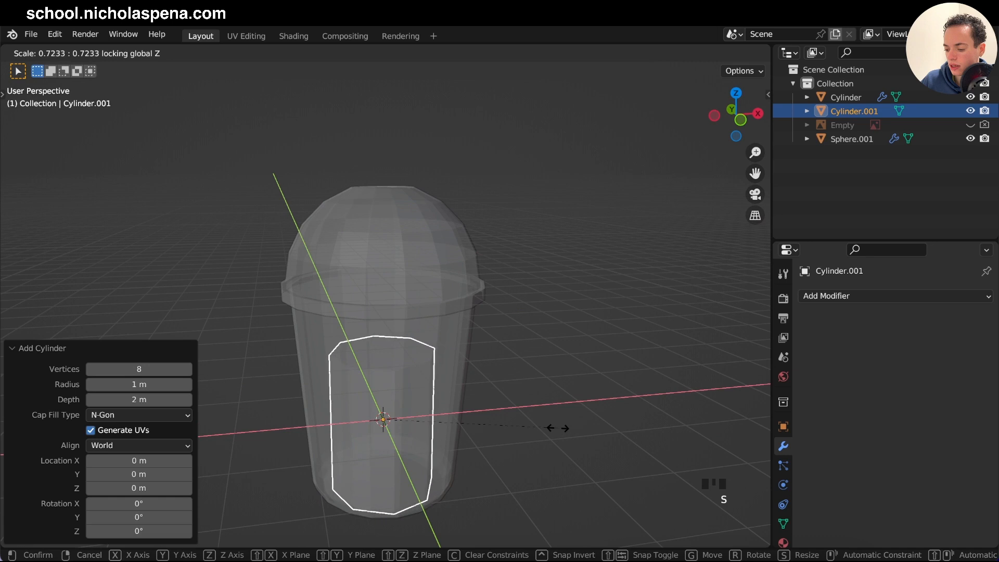
click(429, 419)
key(KP_1)
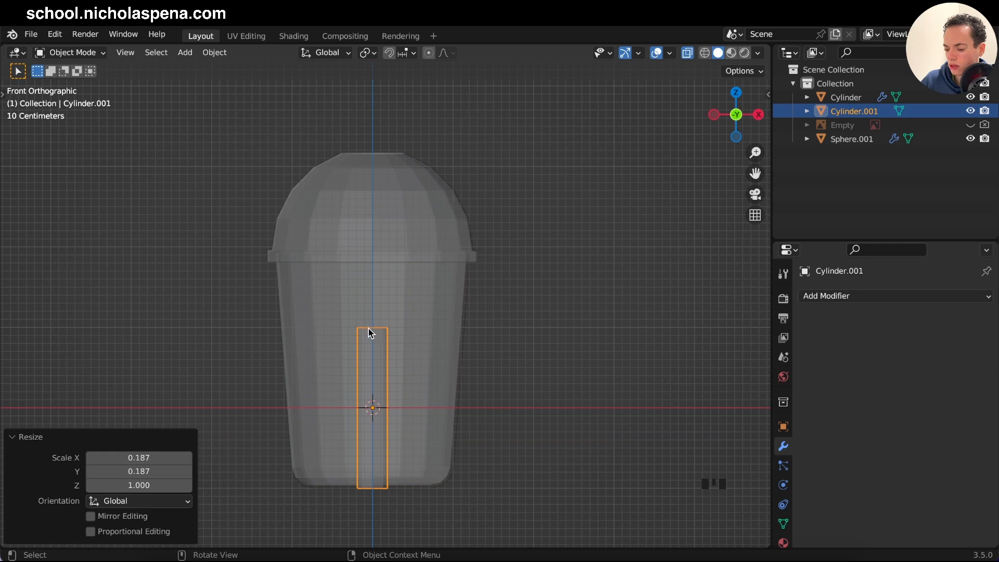
middle_drag(378, 329, 364, 322)
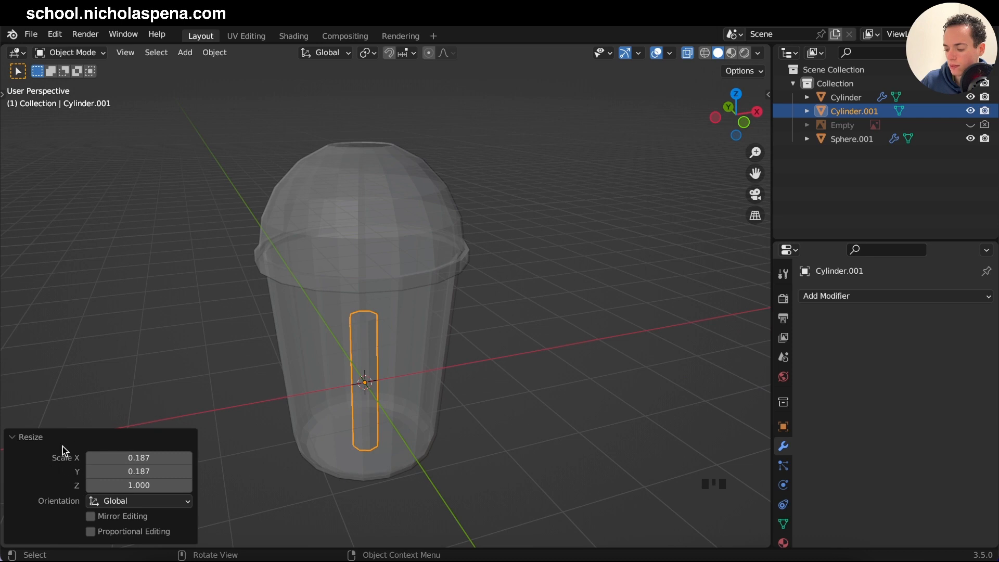
key(KP_1)
scroll(463, 379, up, 4)
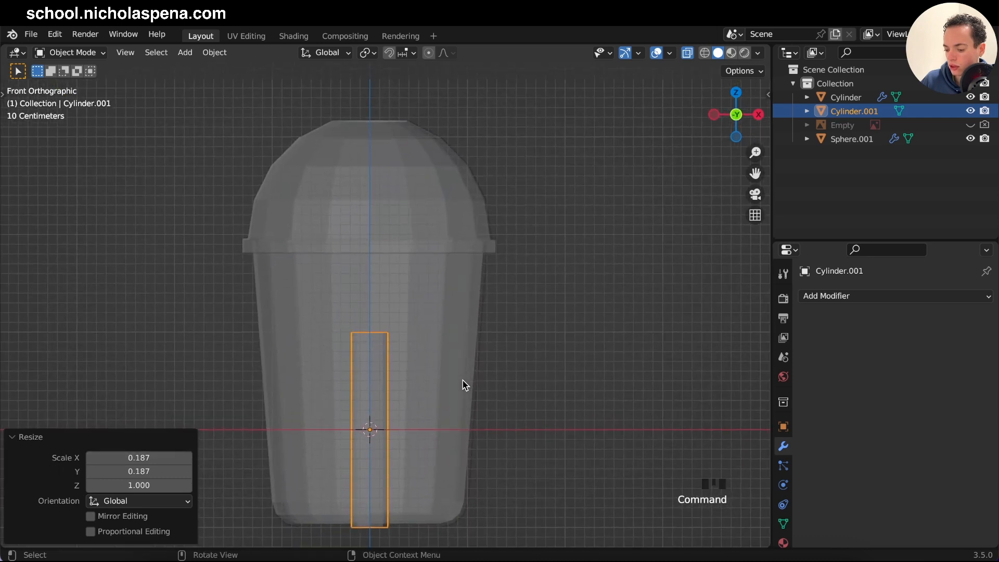
- Stretch the straw by about 2.107 along Z and raise it along Z so its top clears the lid
key(s)
key(z)
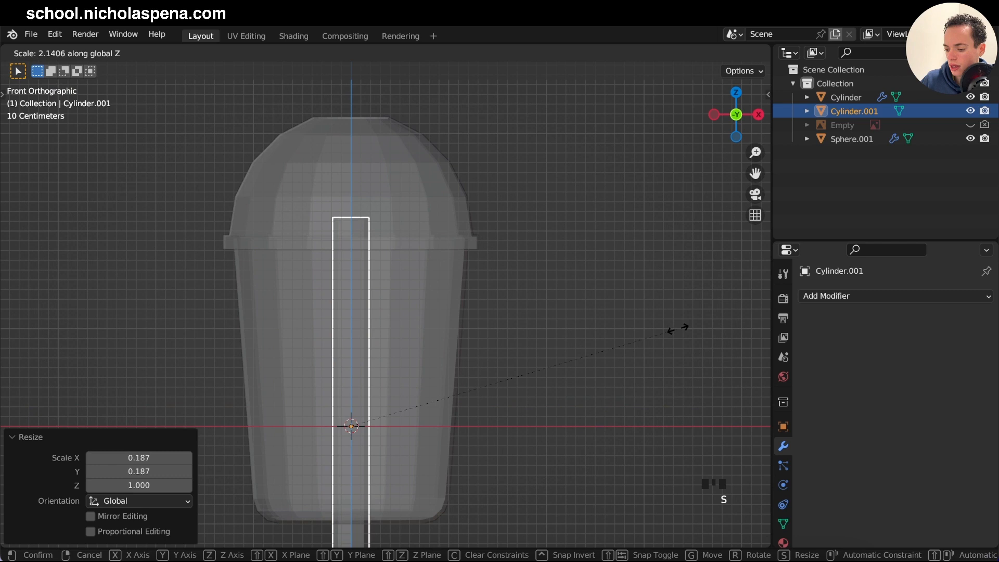
click(630, 333)
key(g)
key(z)
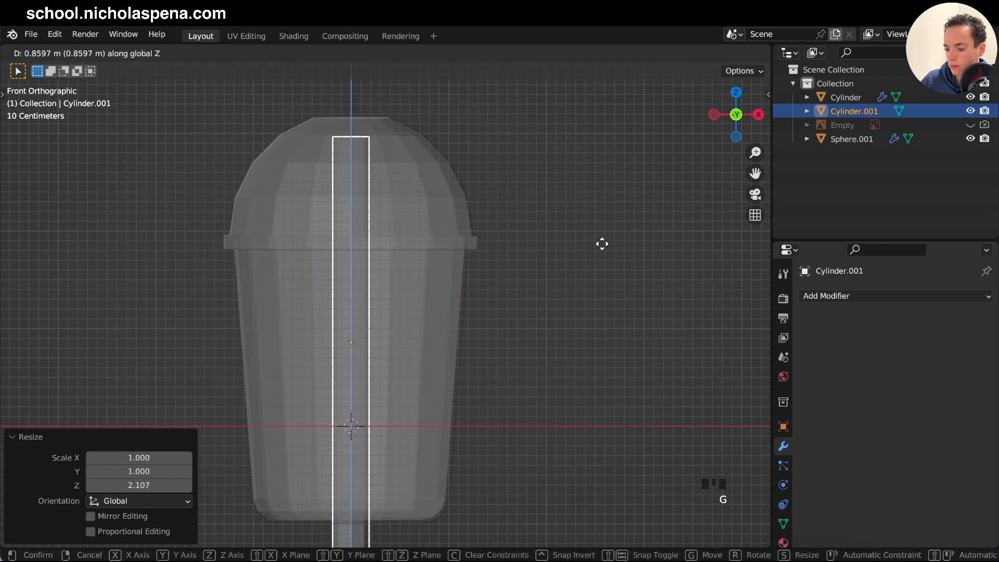
click(592, 201)
- Lengthen the straw by about 1.144 along Z and narrow it by about 0.89 in X and Y
key(s)
key(z)
click(607, 240)
key(s)
key(shift+z)
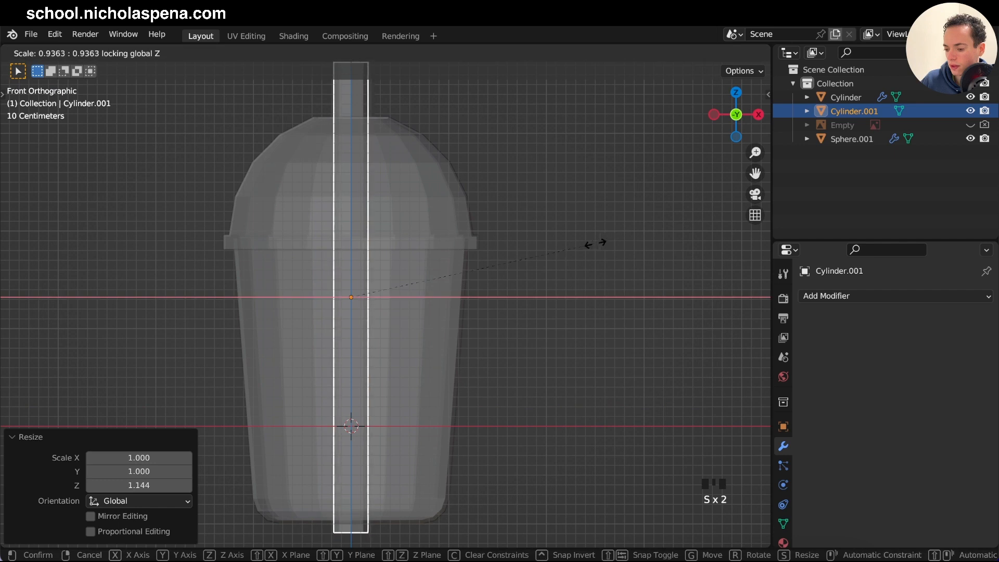
click(582, 244)
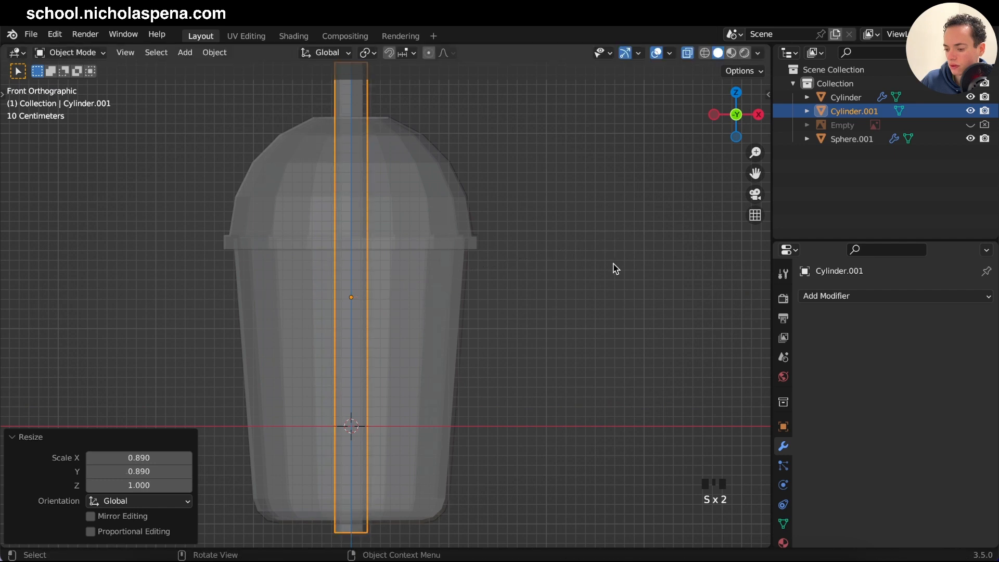
- Raise the straw about 0.256 m along Z and switch the viewport to wireframe shading
key(g)
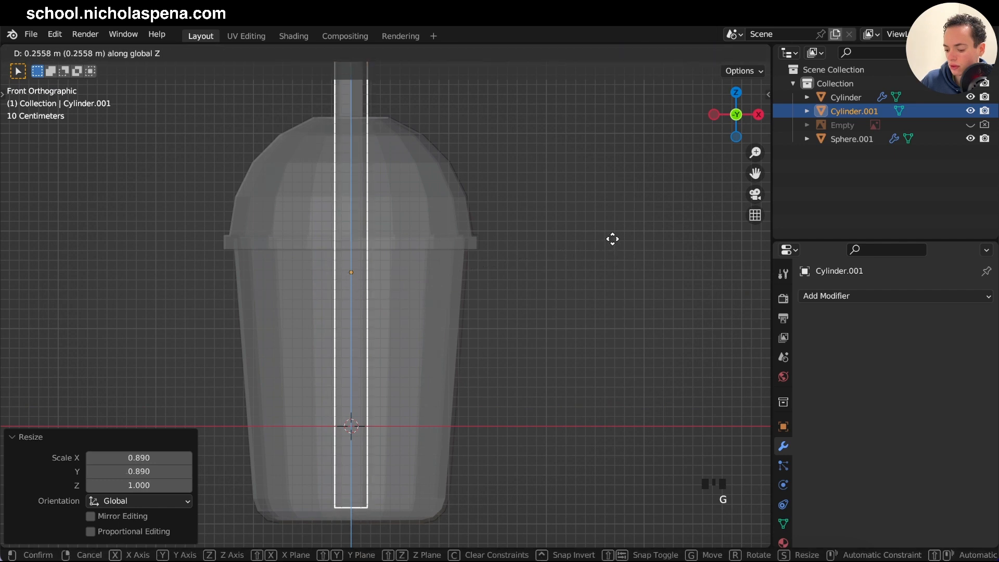
click(613, 239)
key(z)
click(531, 241)
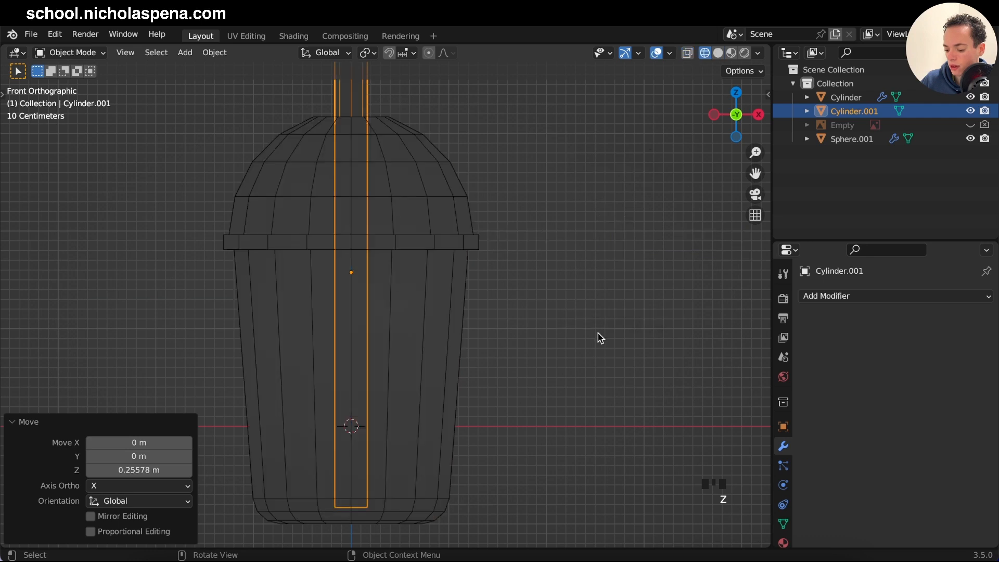
- Enable X-ray and lower the straw about 0.099 m along Z so its end sits near the cup's inner floor
key(alt+z)
super+scroll(600, 338, up, 3)
shift+scroll(601, 338, down, 5)
super+scroll(600, 338, up, 4)
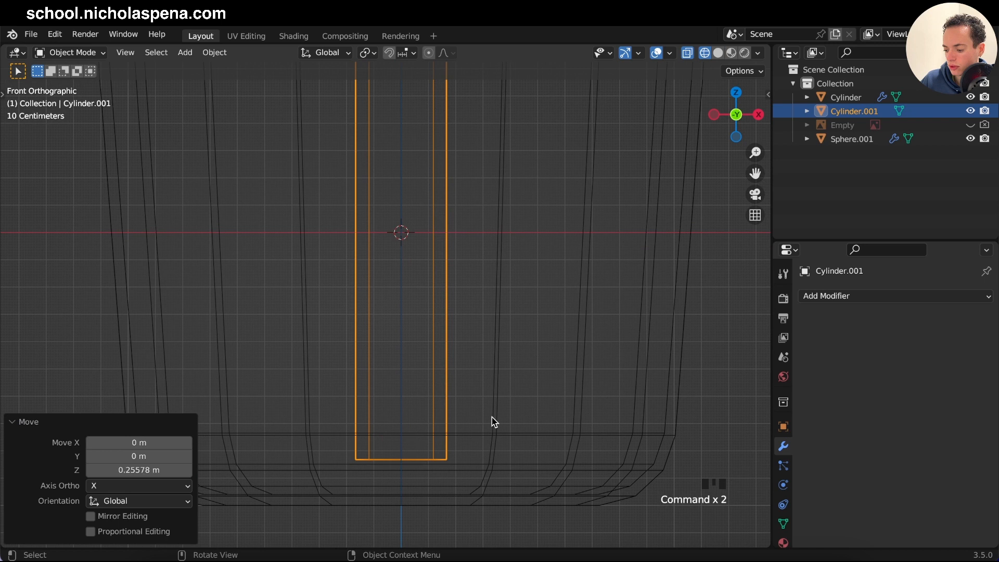
key(g)
key(z)
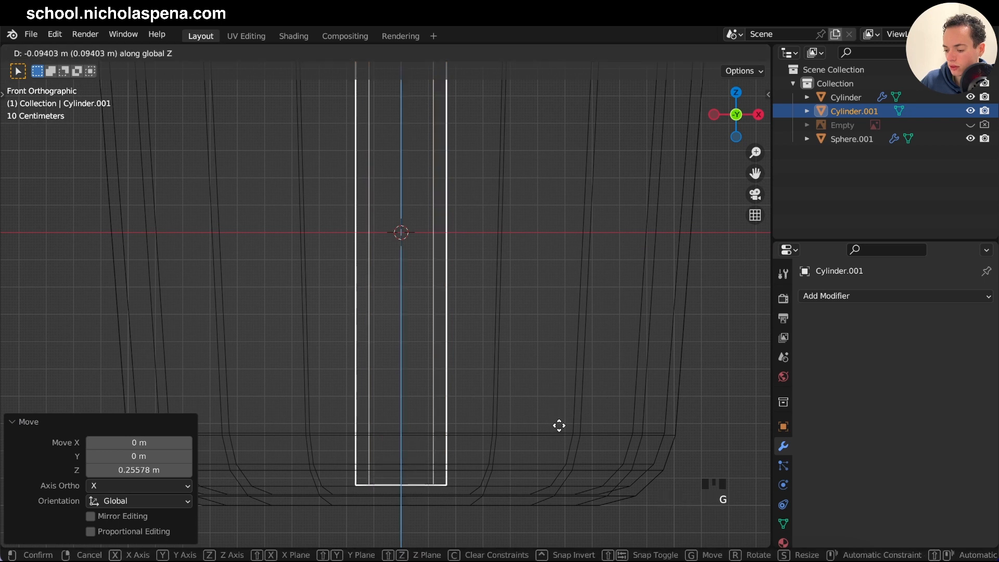
click(558, 426)
- Narrow the straw by about 0.97 in X and Y and lengthen it by about 1.052 along Z
super+scroll(591, 423, down, 5)
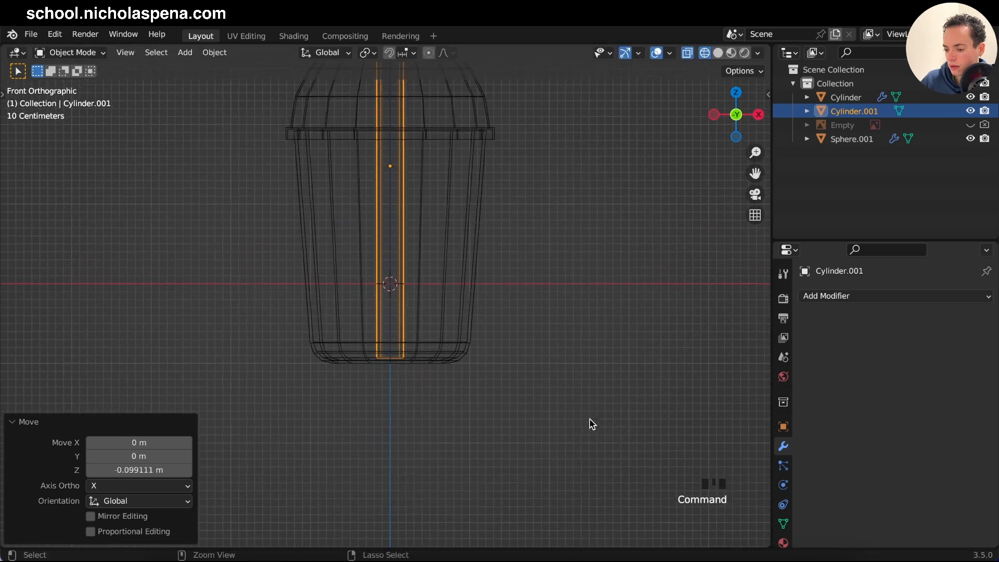
key(s)
key(shift+z)
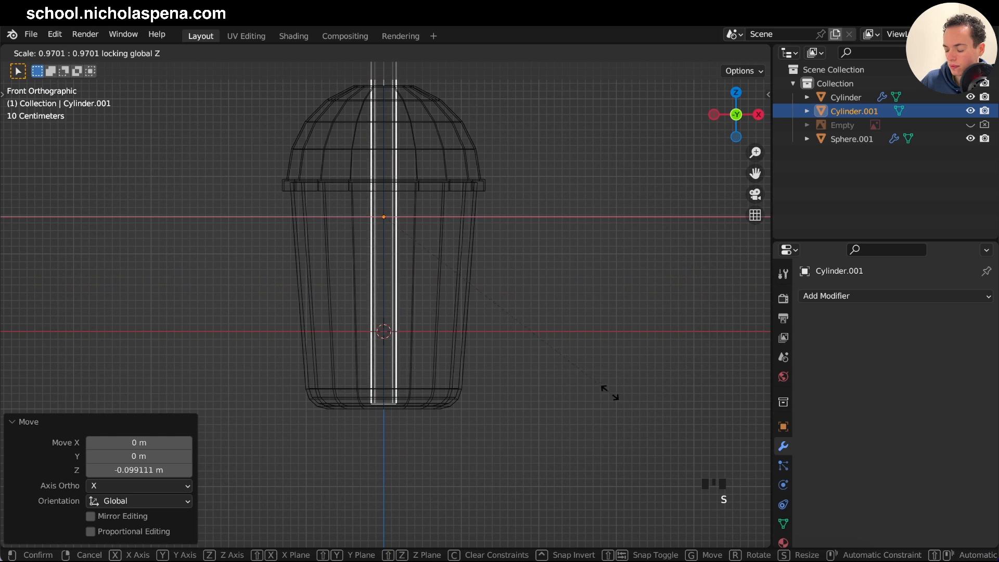
click(611, 398)
scroll(612, 397, up, 3)
shift+scroll(611, 398, right, 2)
shift+scroll(611, 398, down, 2)
key(s)
key(z)
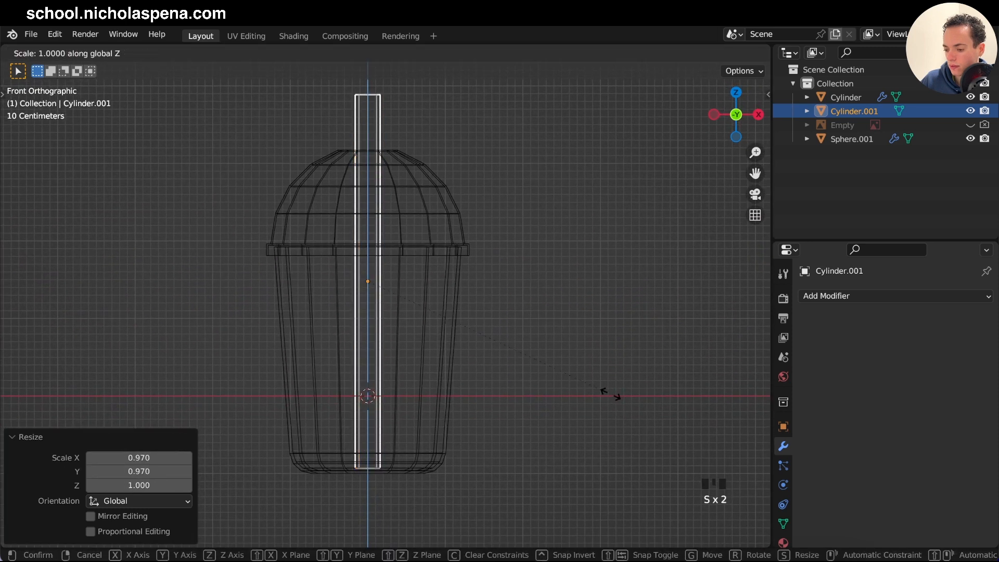
click(626, 391)
- Move the straw up about 0.134 m along Z to lift its lower end off the cup's floor
super+scroll(626, 394, up, 5)
shift+scroll(626, 394, down, 5)
key(g)
key(z)
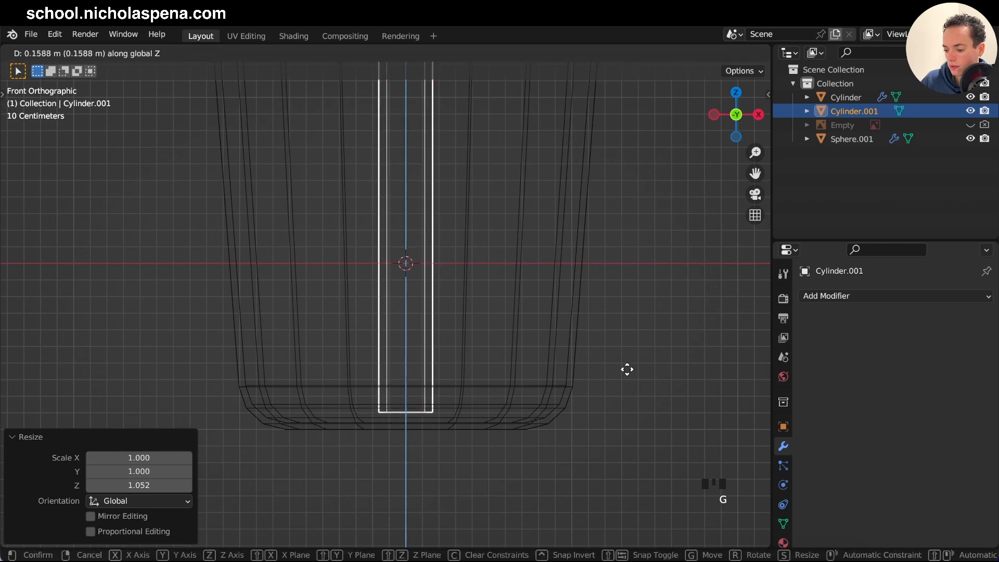
click(626, 373)
- Rotate the straw about -7.11° in front view so it leans within the lid's hole, check its lower end and save the file
shift+scroll(582, 242, up, 3)
shift+scroll(582, 242, up, 6)
shift+scroll(583, 242, down, 1)
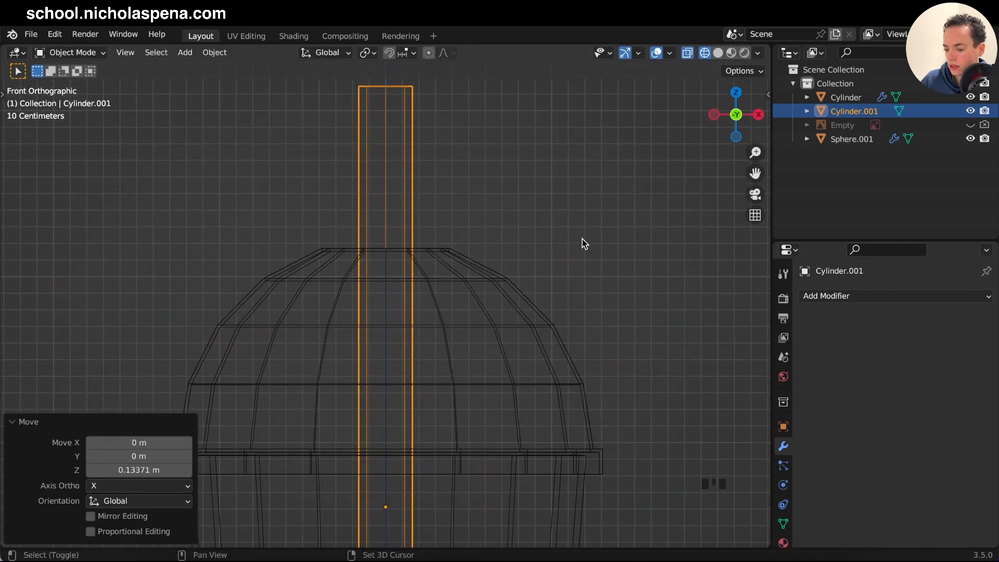
key(r)
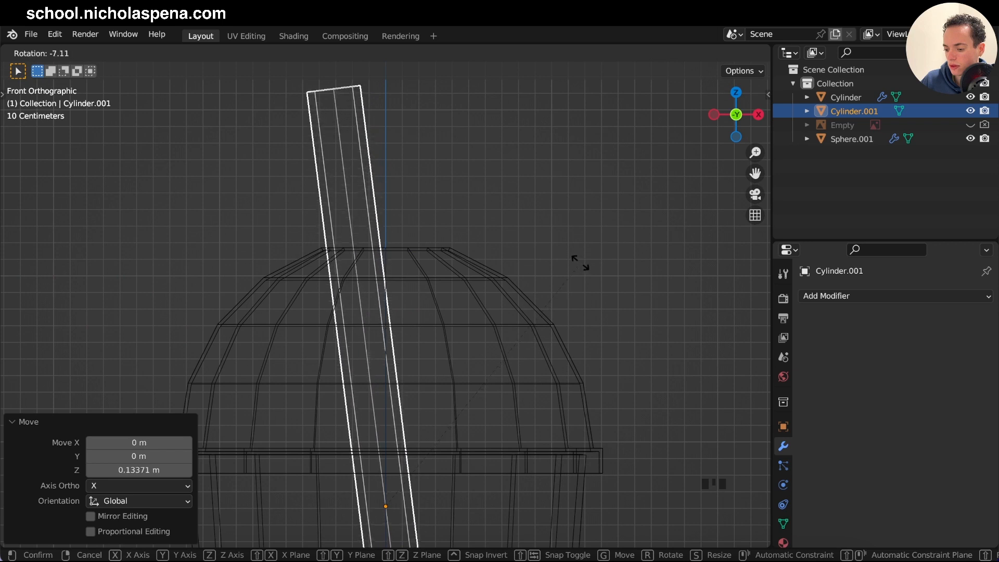
click(582, 265)
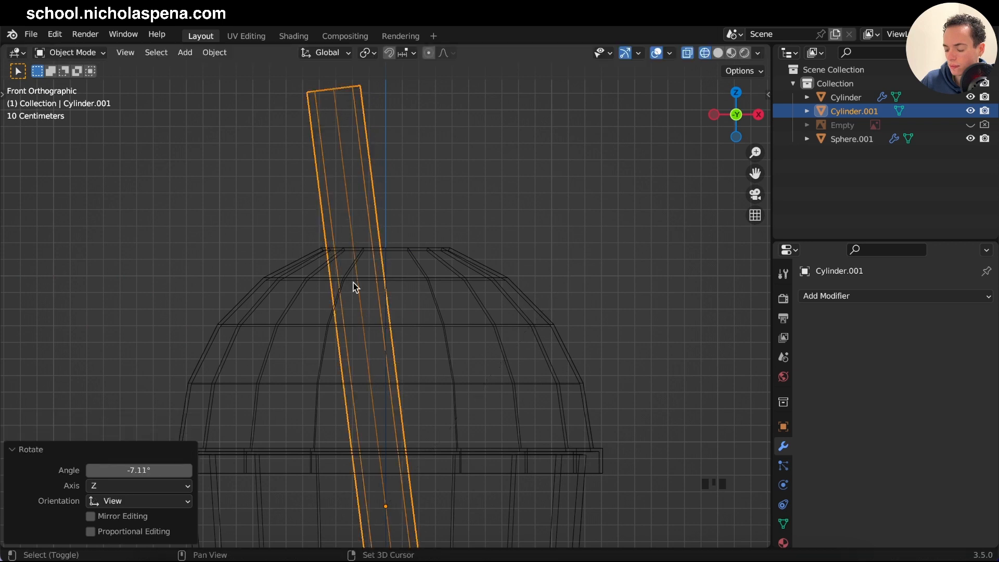
shift+scroll(353, 287, down, 6)
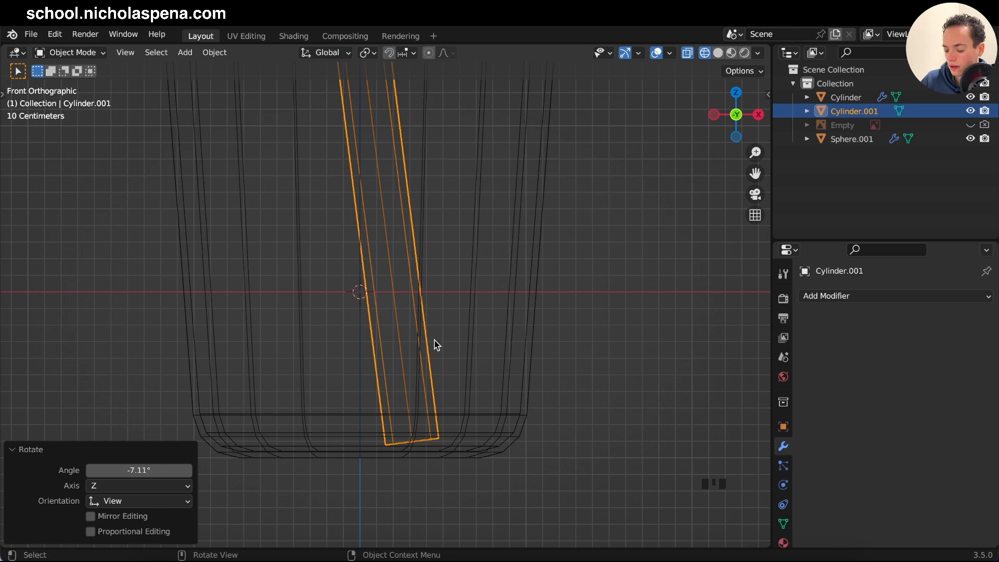
ctrl+scroll(436, 344, up, 5)
scroll(436, 345, down, 6)
key(ctrl+s)
- Deselect the straw and examine its fit through the lid and inside the cup from several angles
shift+scroll(436, 345, up, 6)
key(Tab)
key(Tab)
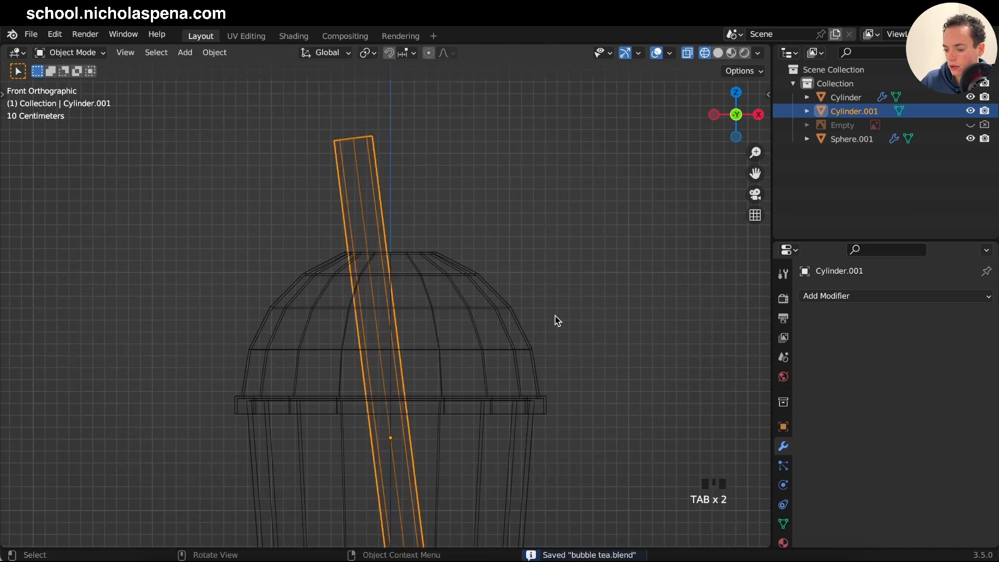
ctrl+scroll(555, 315, down, 5)
click(555, 315)
scroll(555, 315, up, 3)
shift+scroll(554, 315, down, 3)
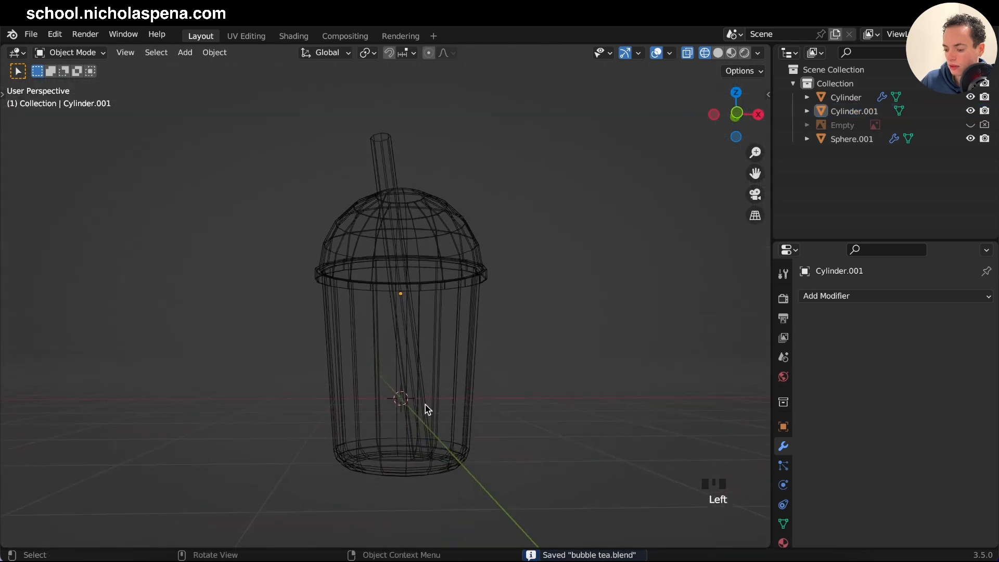
scroll(434, 407, up, 5)
scroll(434, 408, down, 5)
super+scroll(435, 407, up, 5)
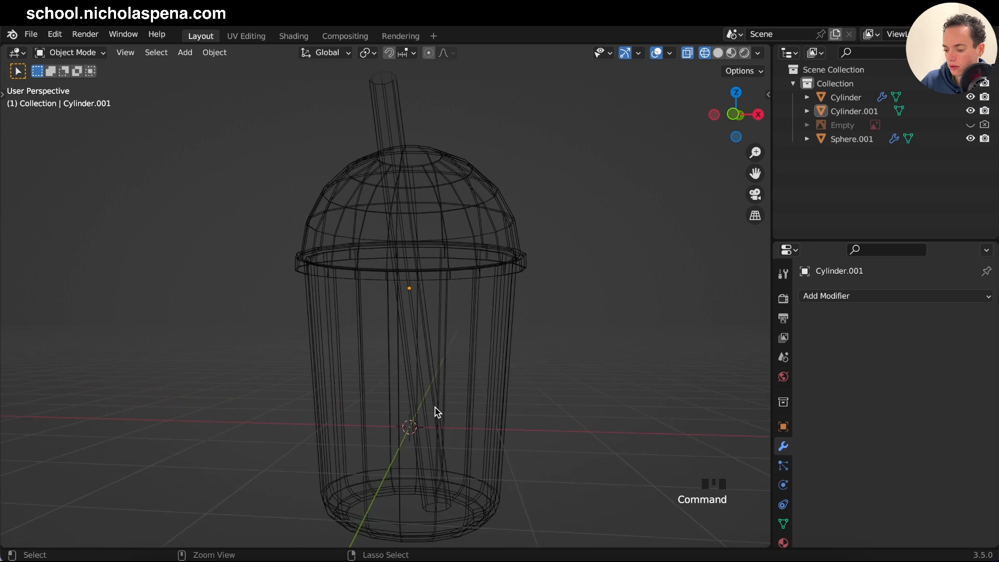
scroll(520, 399, up, 5)
key(Tab)
key(Tab)
scroll(517, 360, down, 5)
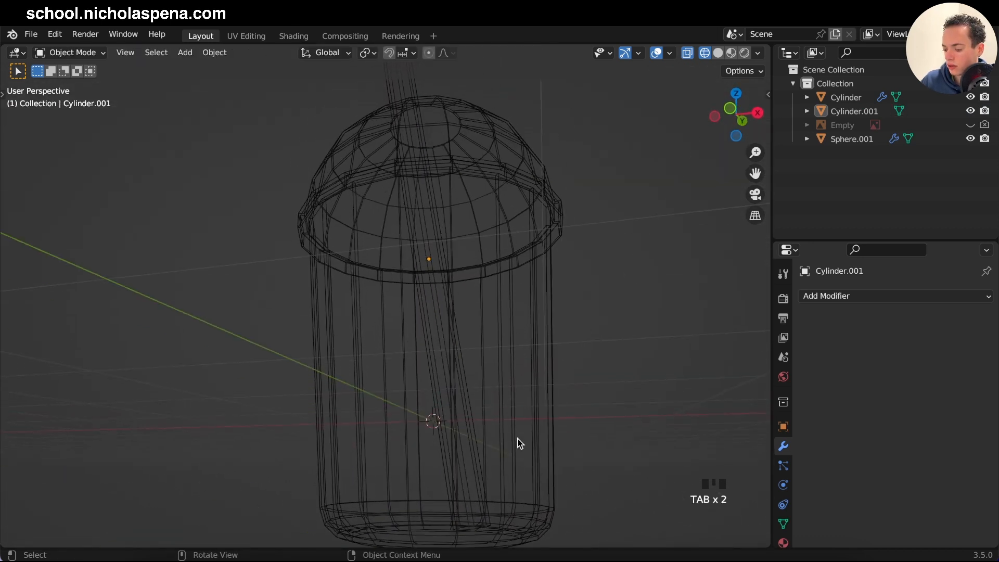
- Select the cup body, hide the straw and the dome lid, and save the file
click(526, 345)
scroll(525, 345, up, 5)
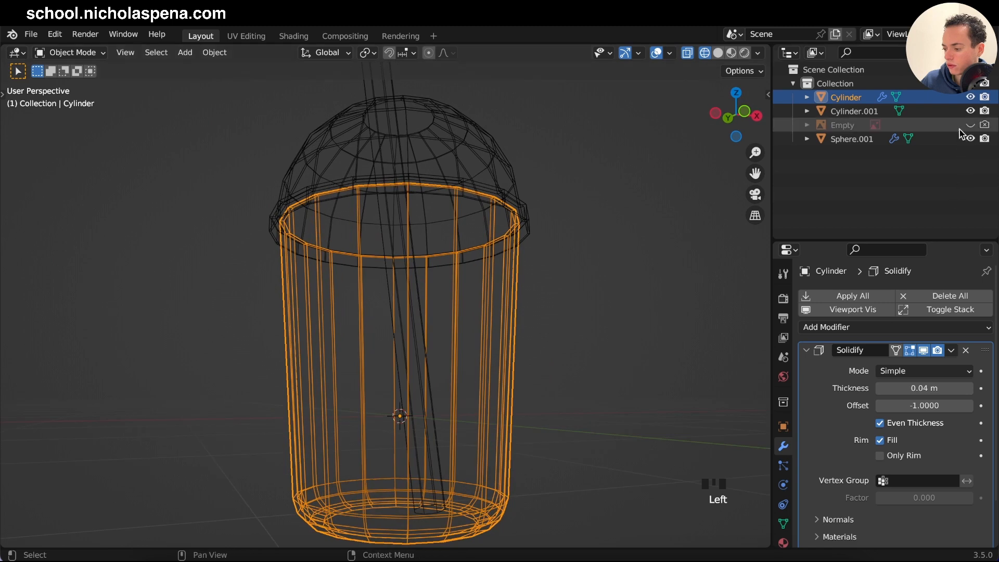
click(970, 110)
click(970, 138)
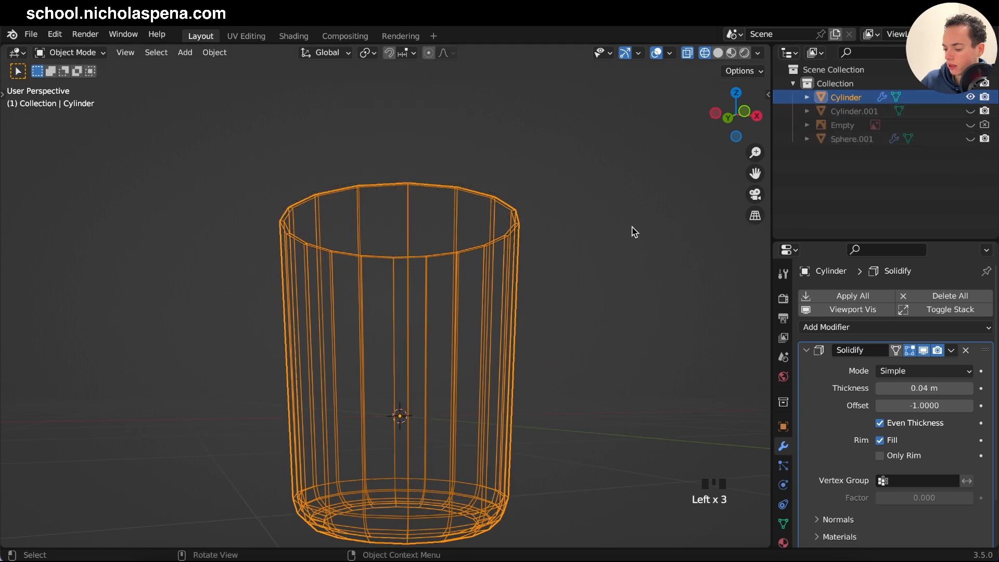
scroll(622, 237, up, 3)
scroll(621, 235, up, 5)
scroll(621, 235, down, 2)
key(super+s)
scroll(621, 234, up, 2)
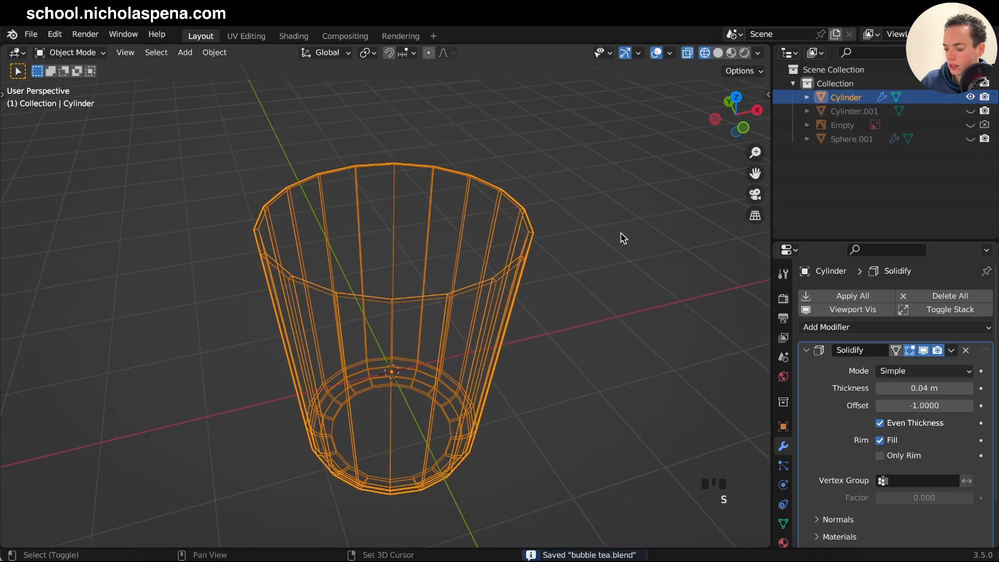
- Add one horizontal loop cut around the cup body in front view, slid towards the rim with a factor of about -0.577
scroll(486, 292, down, 3)
key(Tab)
key(Tab)
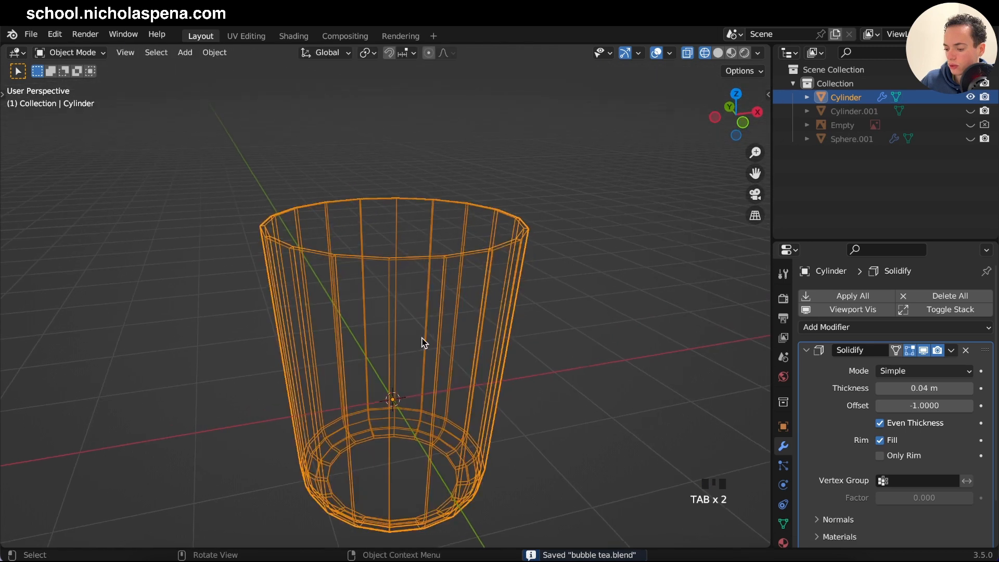
key(KP_1)
shift+scroll(399, 342, down, 3)
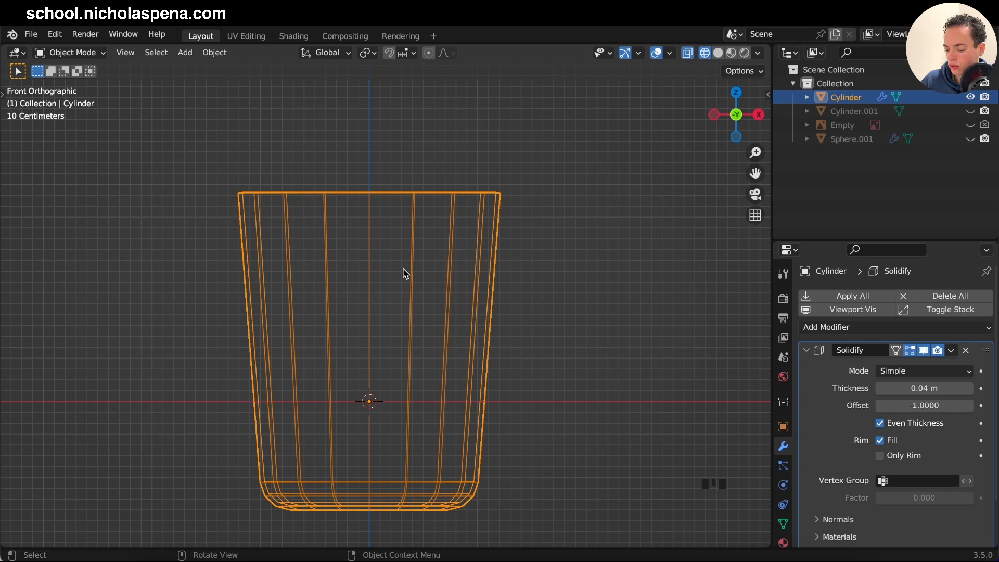
key(Tab)
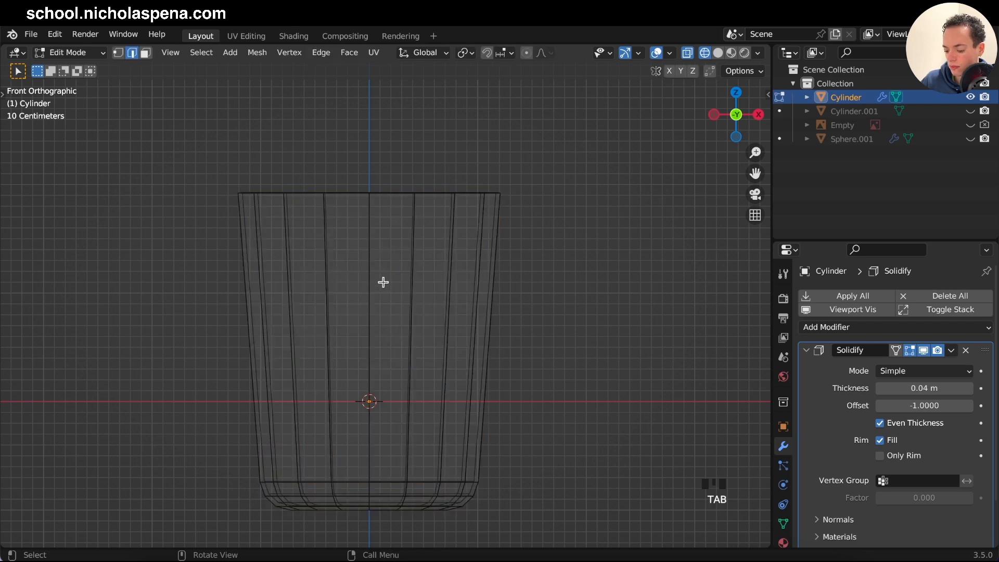
key(ctrl+r)
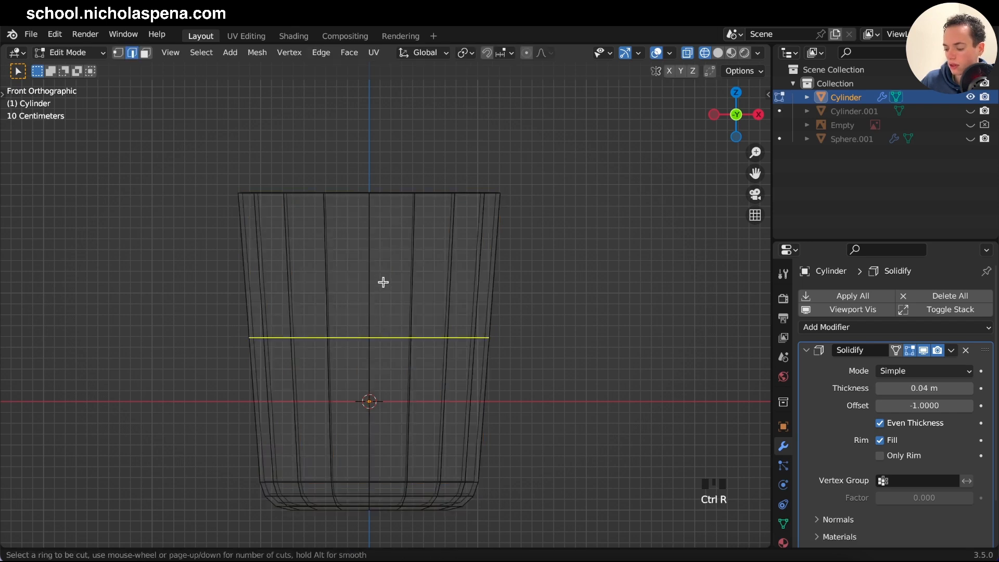
click(382, 284)
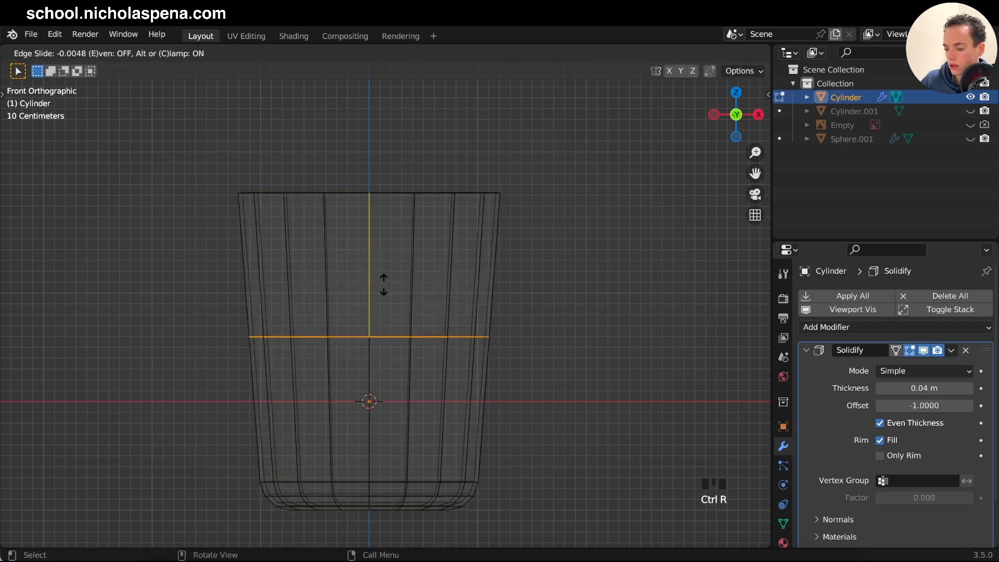
click(382, 202)
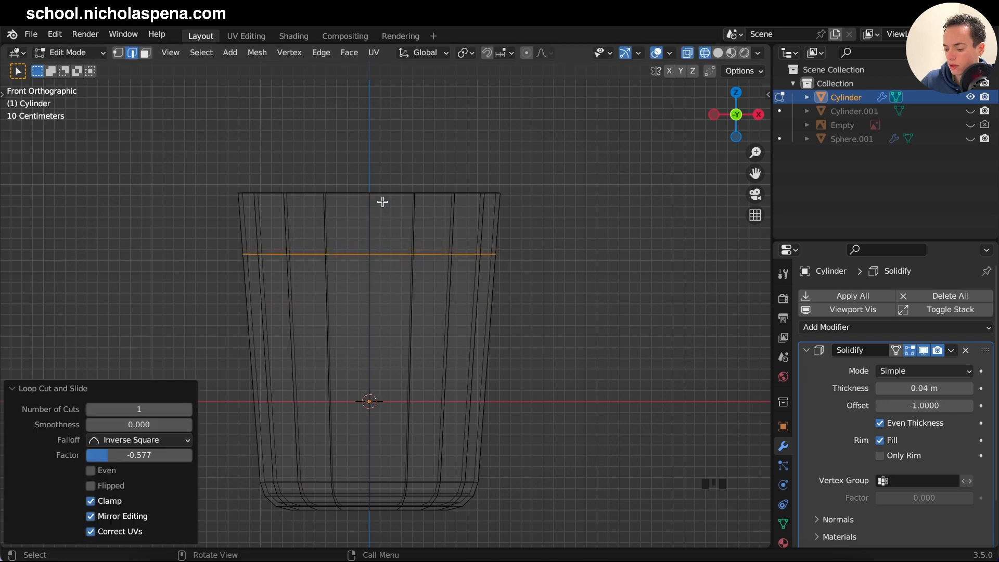
- Select all cup faces below the new loop, duplicate them in place and separate the duplicate into its own object
click(146, 61)
drag(210, 290, 599, 537)
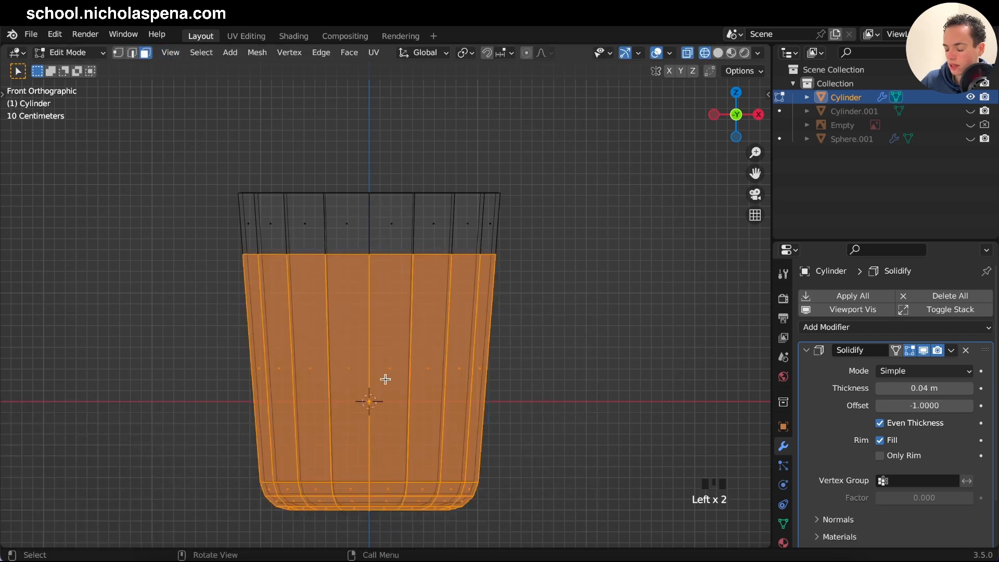
scroll(545, 402, up, 5)
super+scroll(544, 402, up, 3)
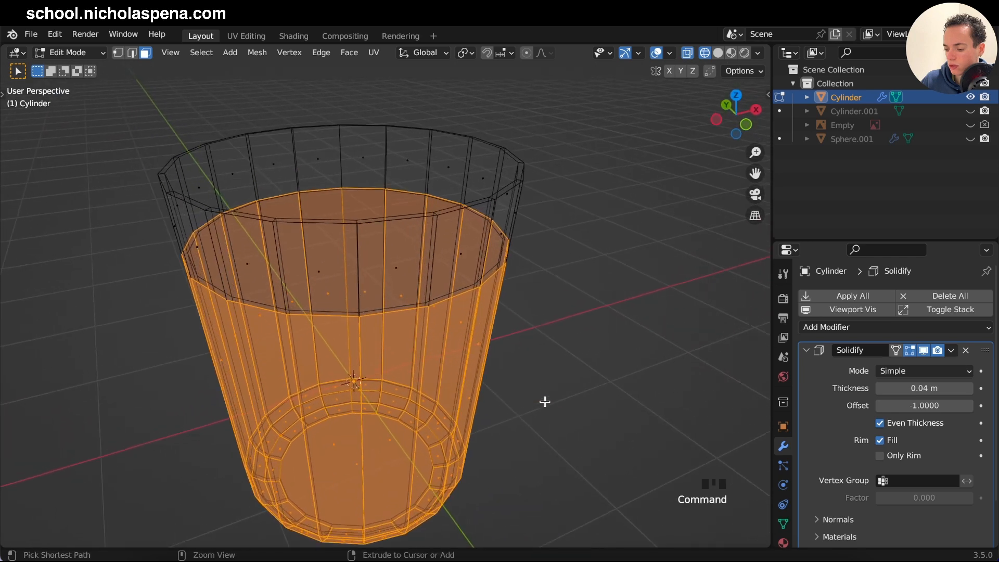
middle_drag(594, 381, 602, 316)
key(shift+d)
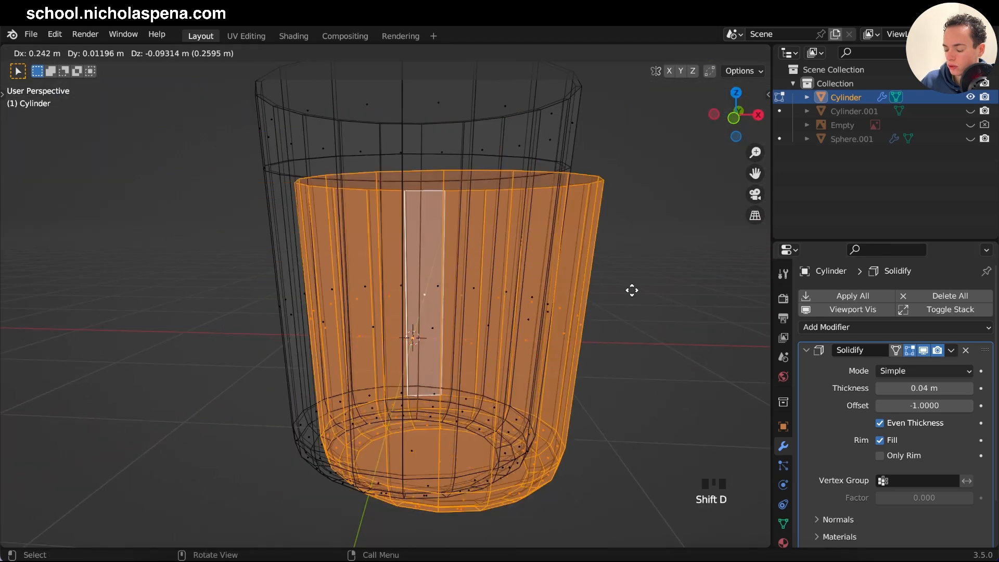
right_click(622, 349)
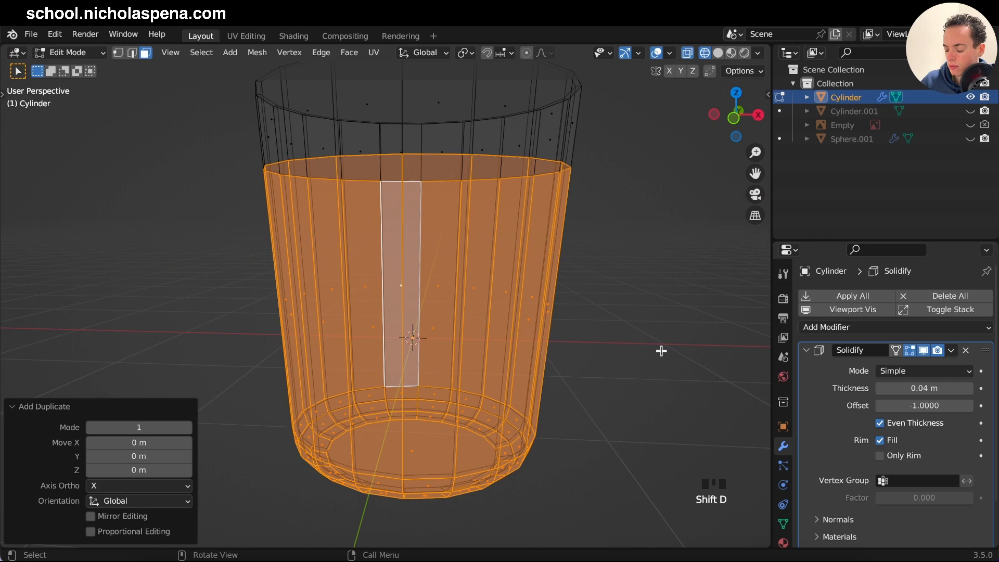
key(p)
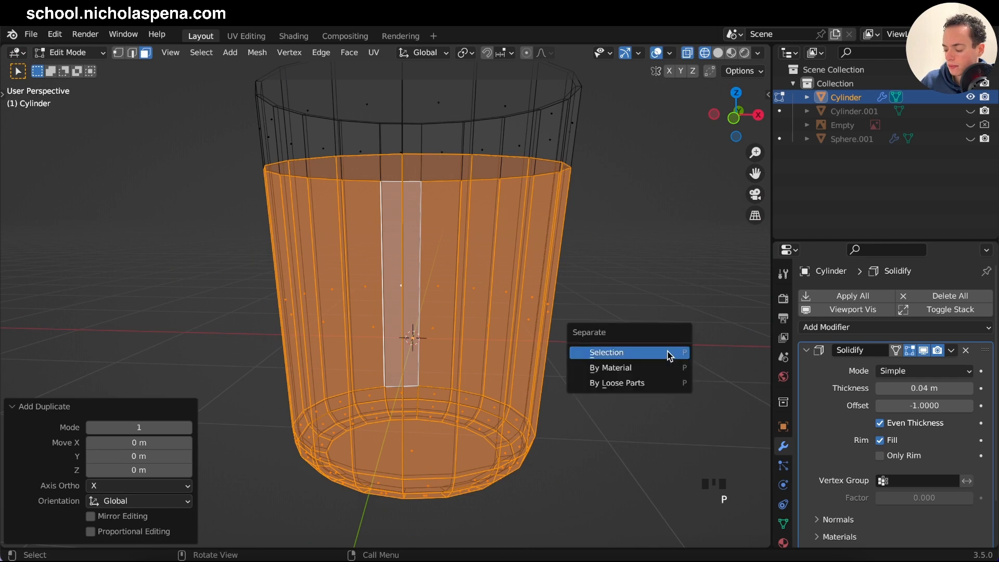
click(669, 353)
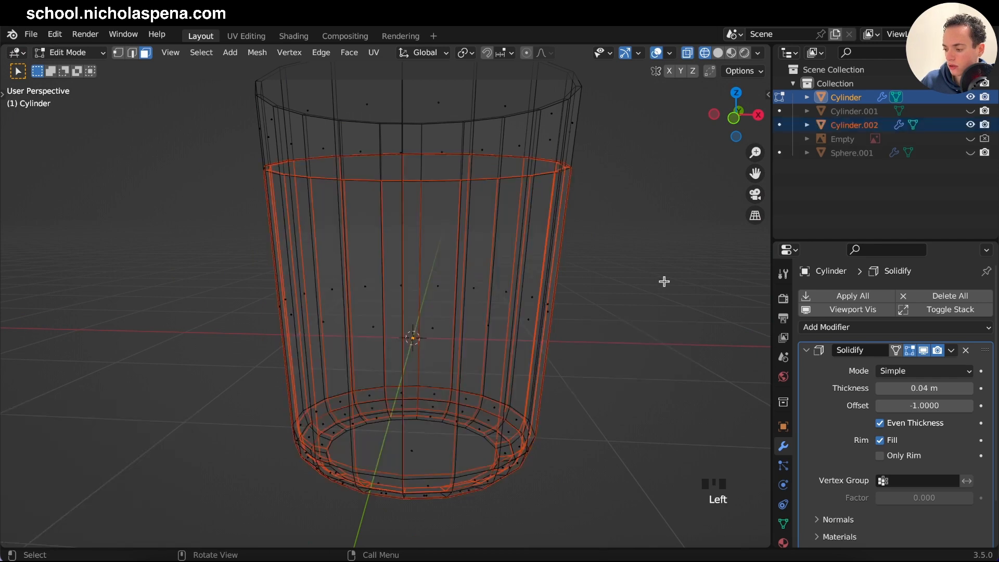
- Return to Object Mode and select only the separated copy of the cup's lower part
click(853, 128)
key(Tab)
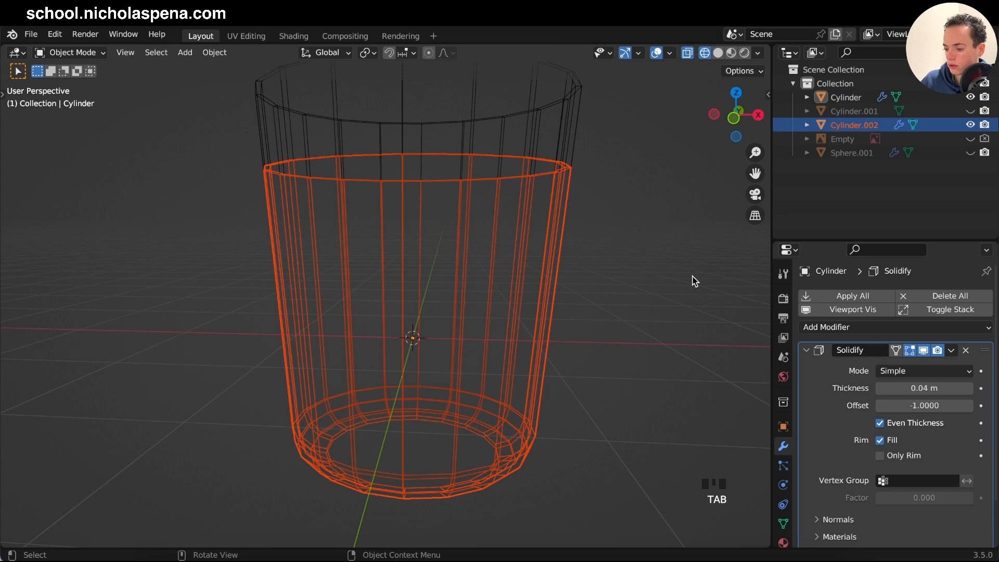
click(910, 217)
click(847, 99)
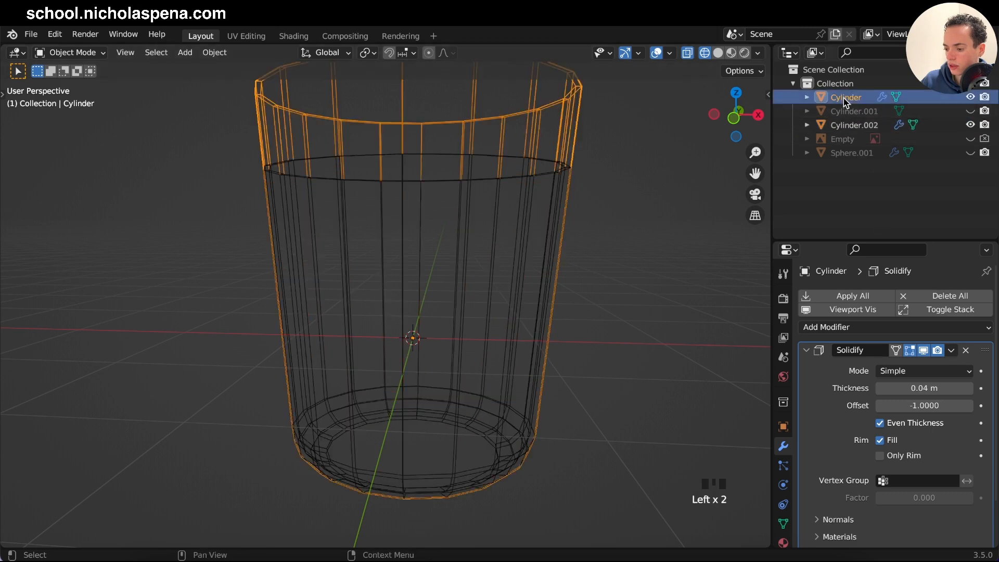
click(855, 125)
- Examine the separated copy's walls, floor and Solidify settings from several angles
scroll(594, 295, down, 2)
scroll(594, 294, up, 8)
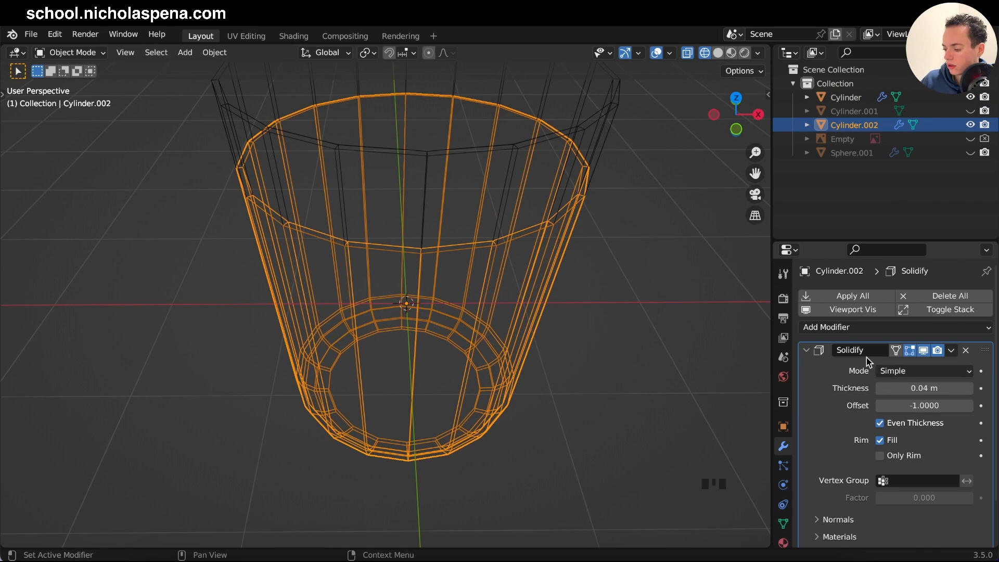
super+scroll(599, 240, up, 3)
scroll(599, 240, right, 4)
shift+scroll(599, 245, up, 2)
scroll(573, 292, down, 5)
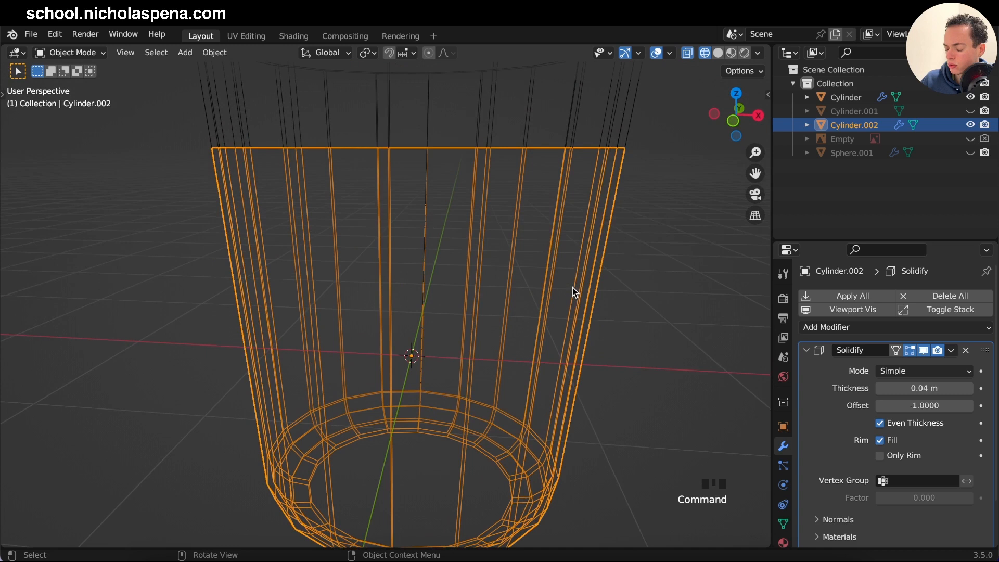
shift+scroll(617, 282, down, 4)
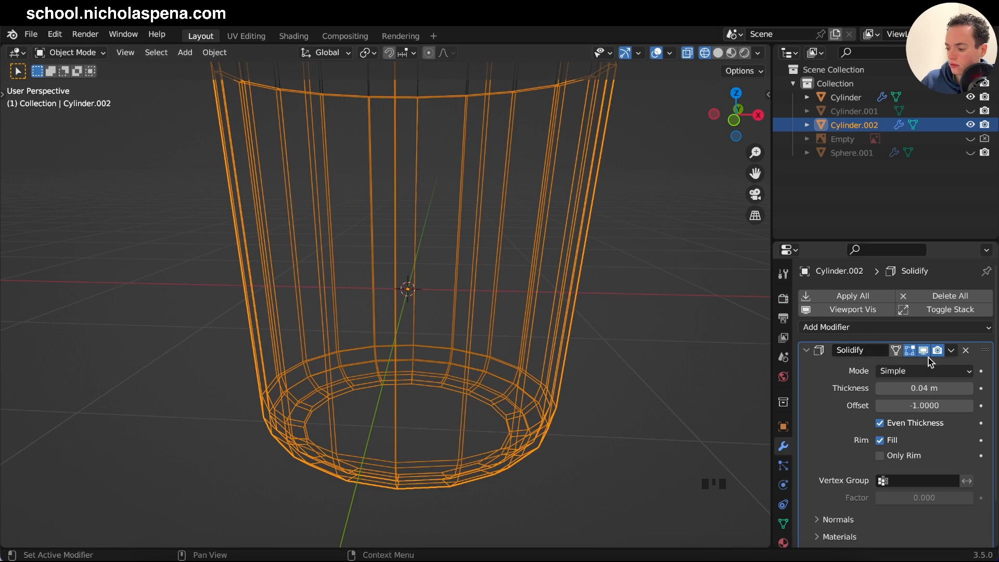
super+scroll(598, 234, down, 3)
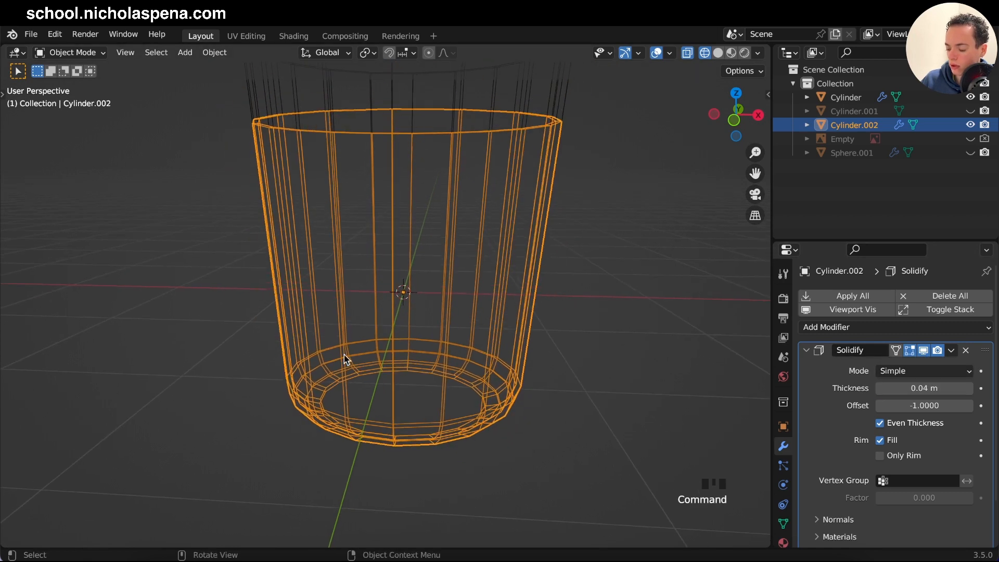
scroll(580, 297, down, 10)
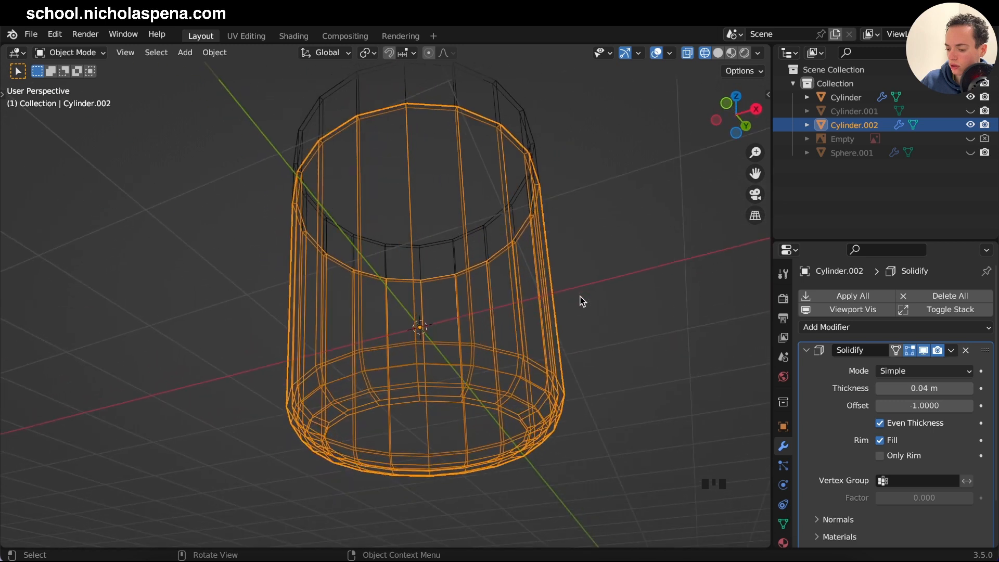
scroll(582, 301, up, 10)
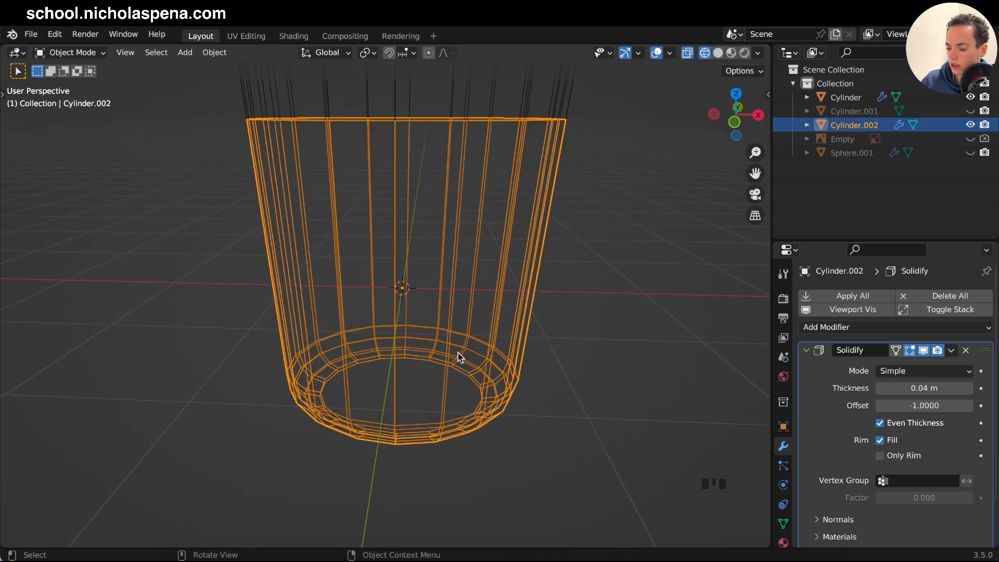
super+scroll(469, 275, up, 5)
- Select the top edge loop of the separated copy and fill it with a face to close the liquid surface
key(Tab)
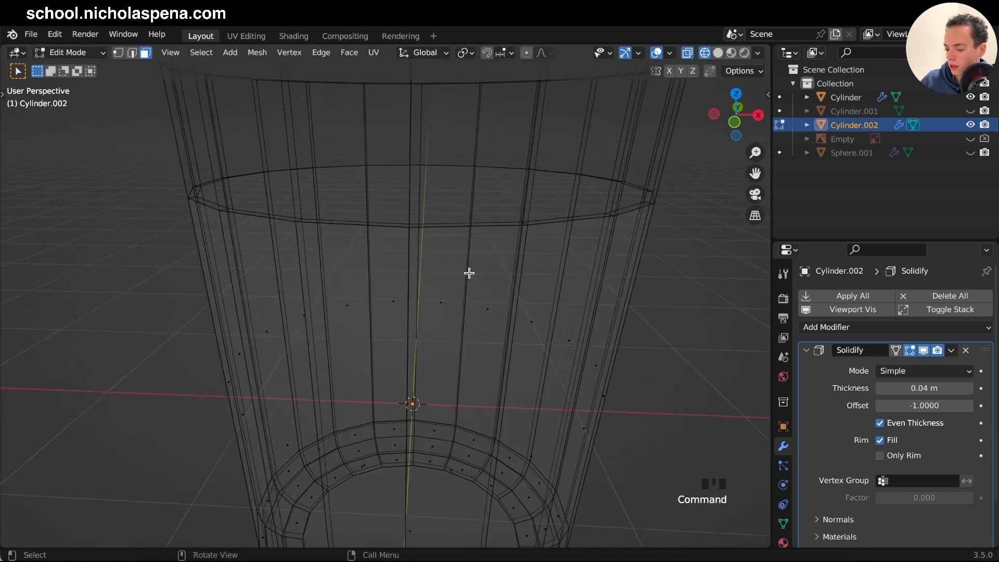
key(Tab)
scroll(470, 275, up, 3)
click(857, 124)
key(Tab)
click(539, 294)
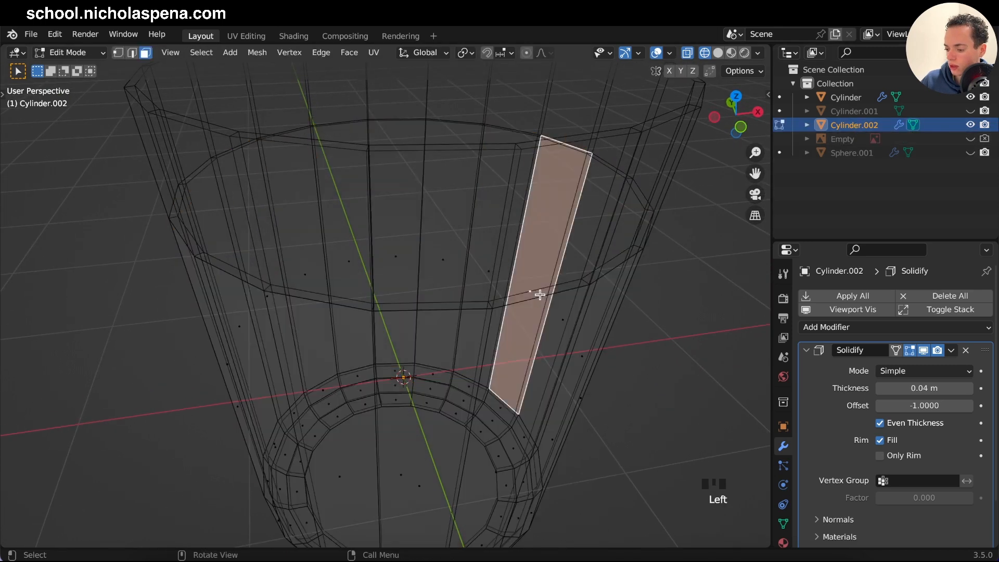
click(133, 53)
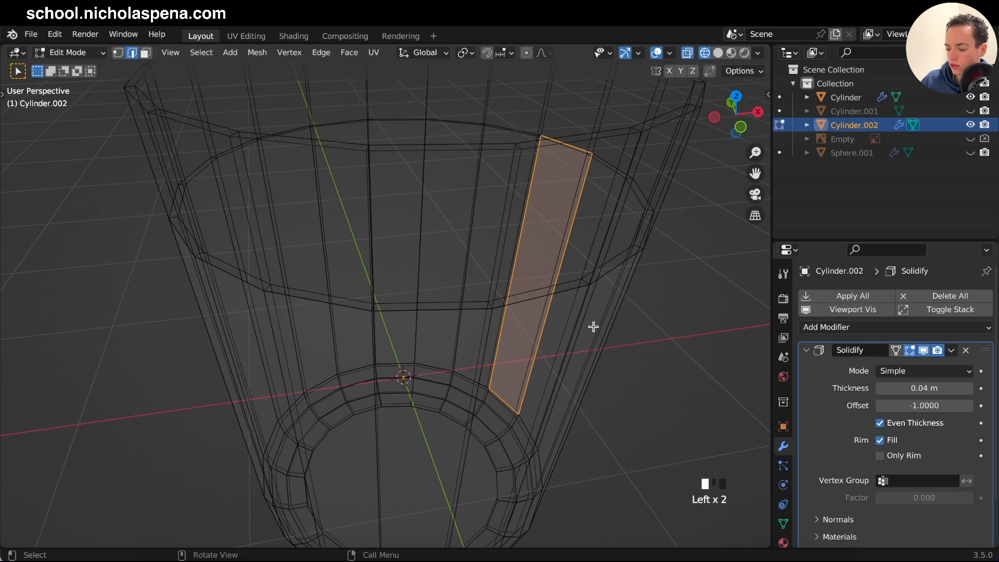
alt+click(549, 297)
alt+click(568, 292)
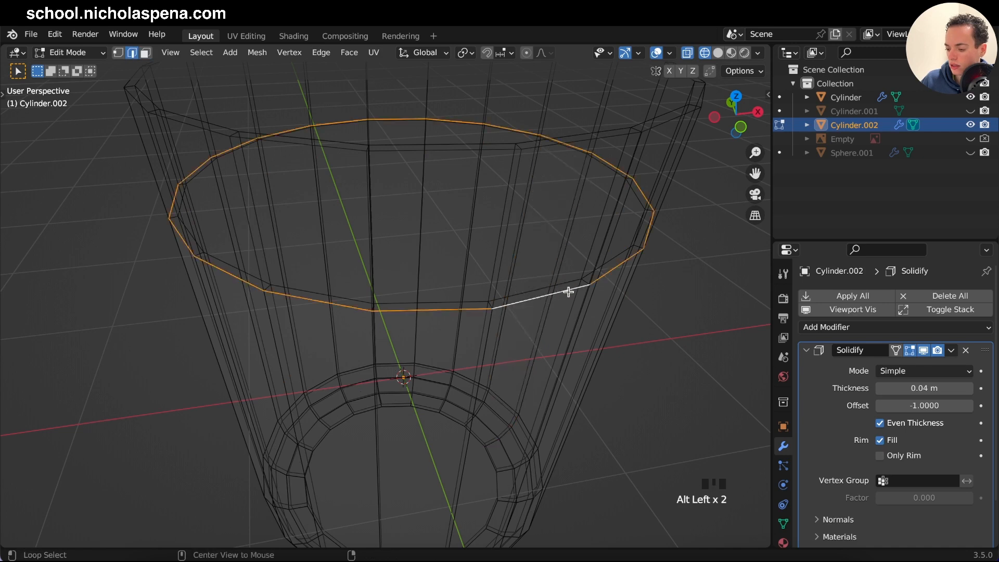
key(f)
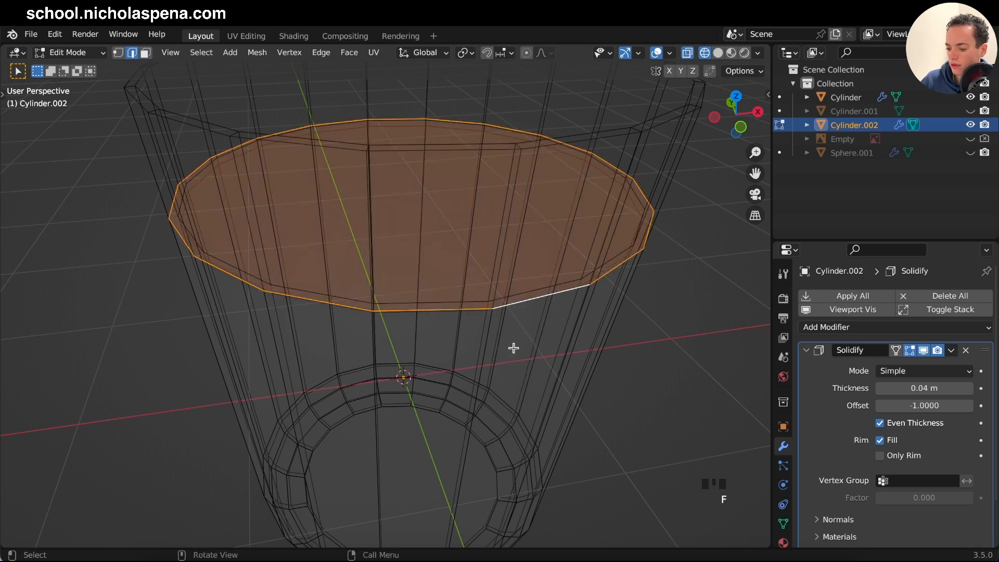
key(Tab)
- Frame the liquid object, switch to see-through solid shading, deselect everything and check the filled surface inside the cup
key(KP_Decimal)
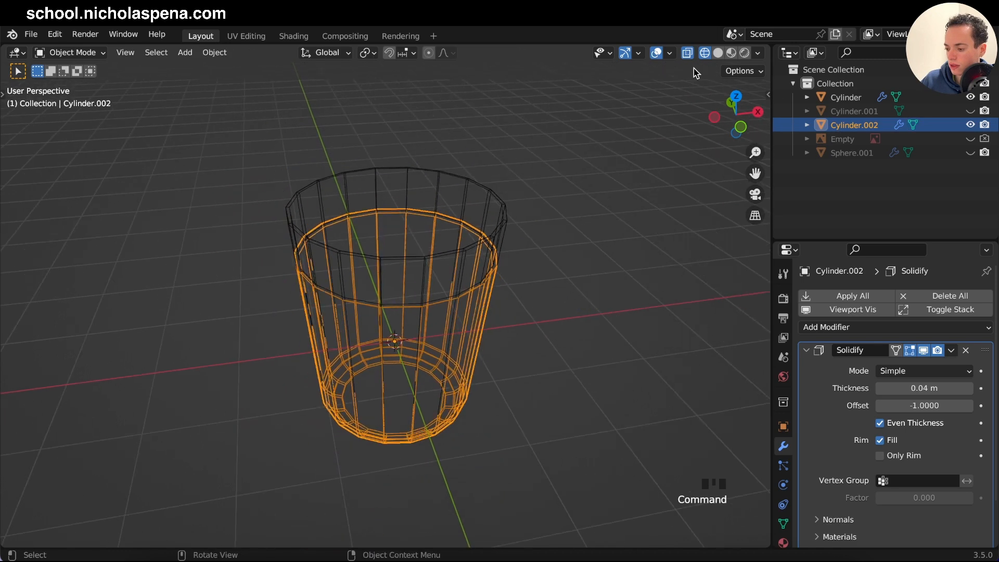
click(687, 55)
click(718, 53)
click(630, 255)
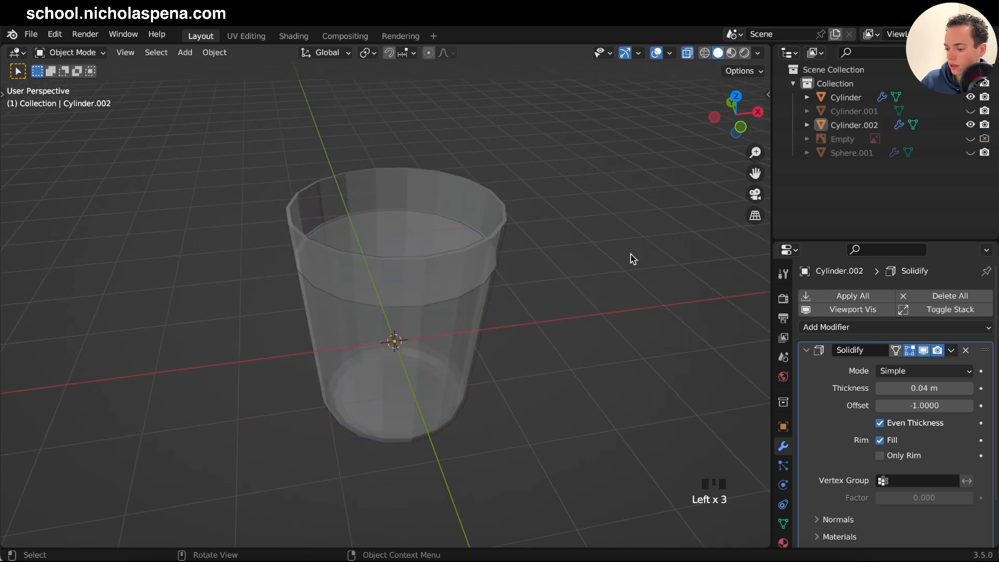
scroll(631, 254, up, 5)
scroll(631, 255, down, 5)
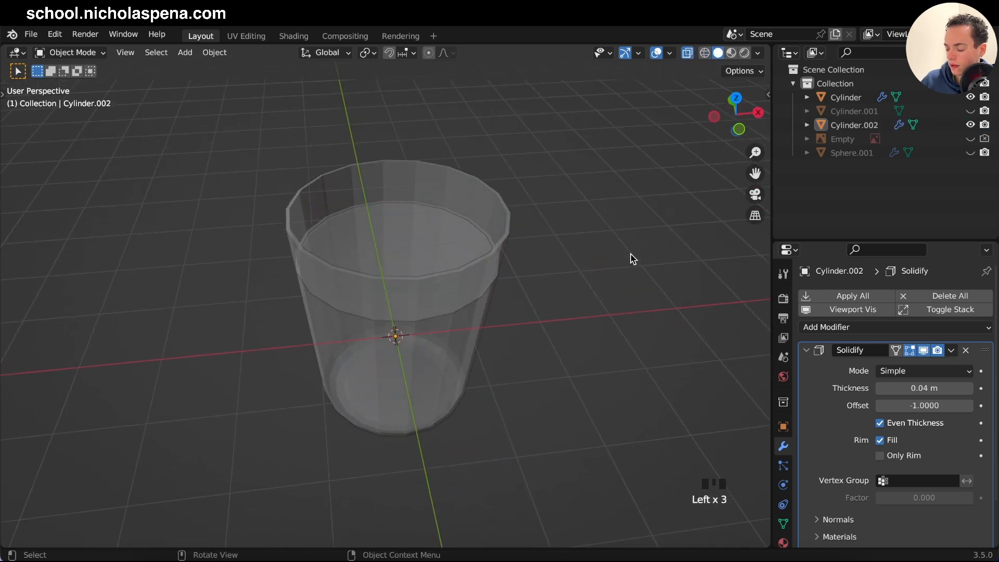
- Select the liquid object, compare it with the cup wall in front view and switch back to see-through wireframe shading
click(411, 245)
key(KP_1)
scroll(506, 301, up, 6)
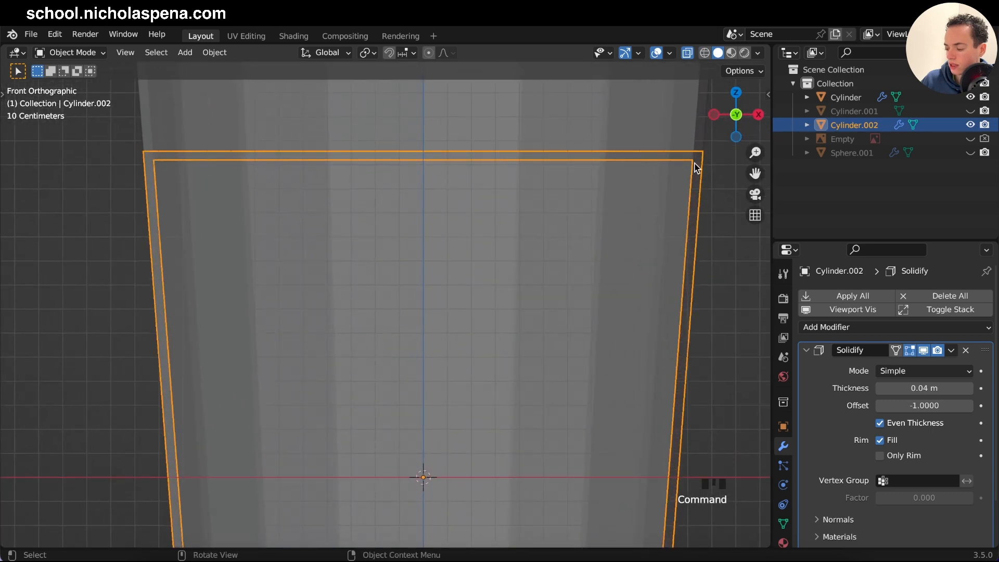
super+scroll(679, 251, down, 2)
click(687, 53)
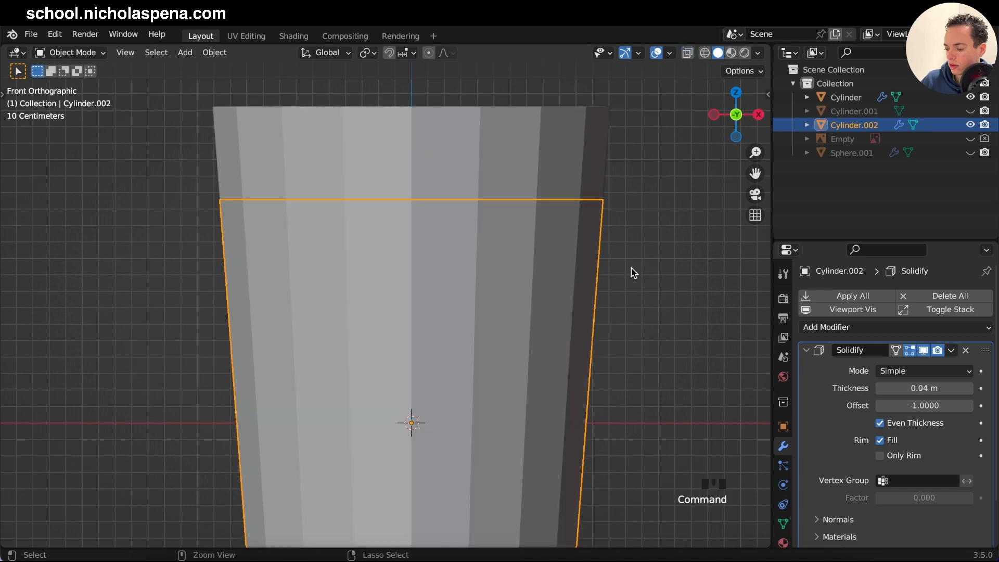
super+scroll(631, 267, up, 2)
click(704, 52)
click(688, 53)
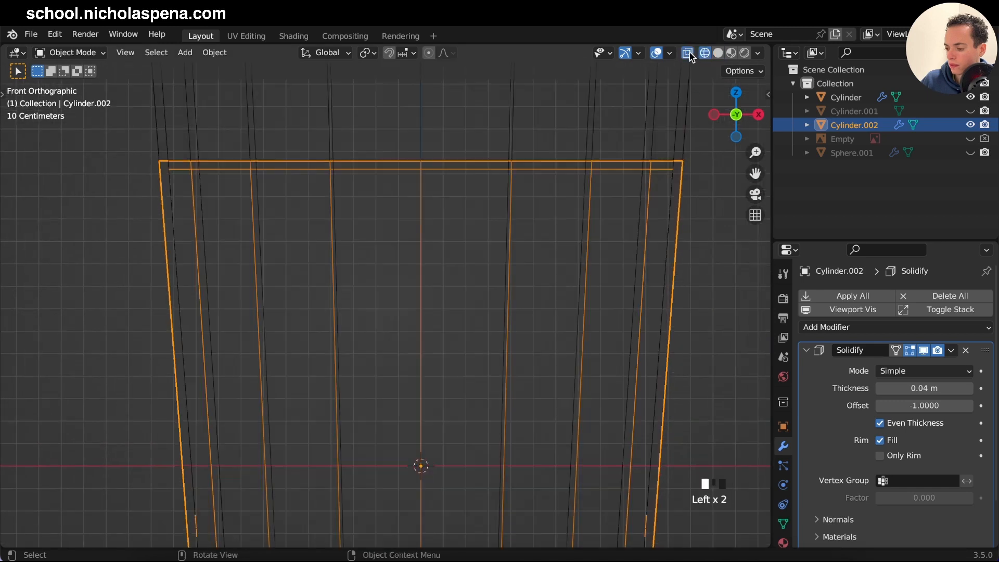
key(s)
key(shift+z)
key(Escape)
- Scale the liquid object uniformly to about 0.950 in front view so it shrinks inside the cup's wall
super+scroll(719, 292, down, 5)
super+scroll(720, 293, up, 2)
shift+scroll(720, 293, down, 2)
scroll(719, 293, up, 2)
super+scroll(720, 292, up, 1)
key(KP_1)
super+scroll(720, 292, up, 3)
key(s)
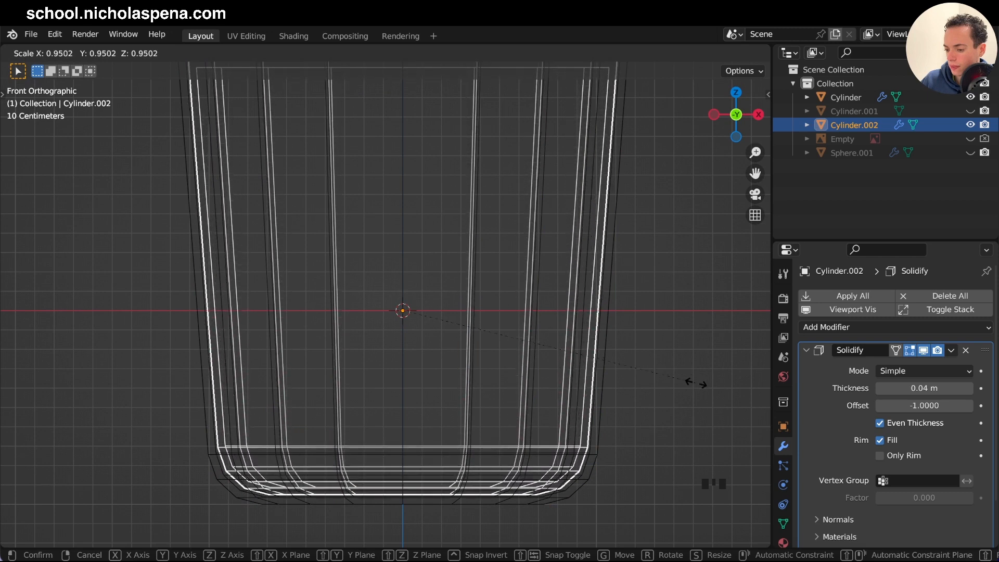
click(695, 383)
- Scale the liquid object up uniformly by about 1.010 to fit closer to the cup's lower inner wall, and save the file
shift+scroll(442, 339, left, 4)
shift+scroll(442, 339, down, 1)
super+scroll(442, 340, up, 5)
shift+scroll(442, 339, down, 10)
key(s)
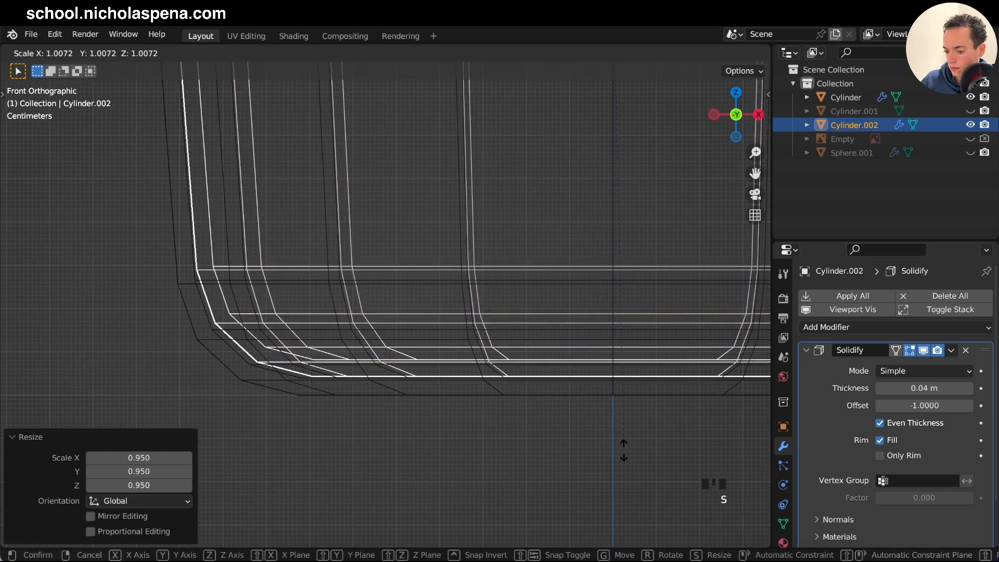
click(623, 451)
key(ctrl+s)
- Check in front view how the liquid's side and upper edge fit inside the cup wall, and save the file
scroll(586, 381, up, 3)
shift+scroll(588, 383, up, 15)
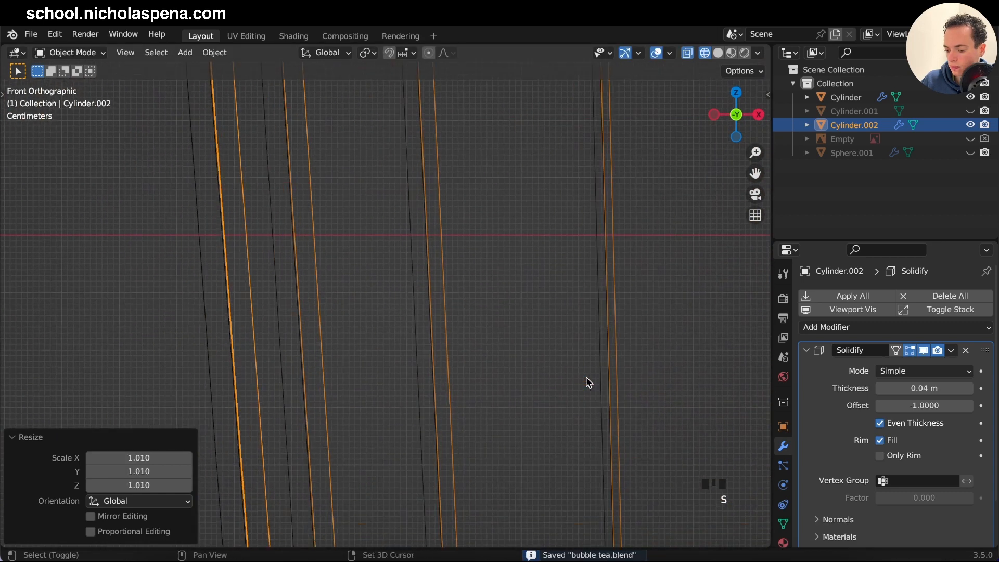
shift+scroll(586, 381, up, 5)
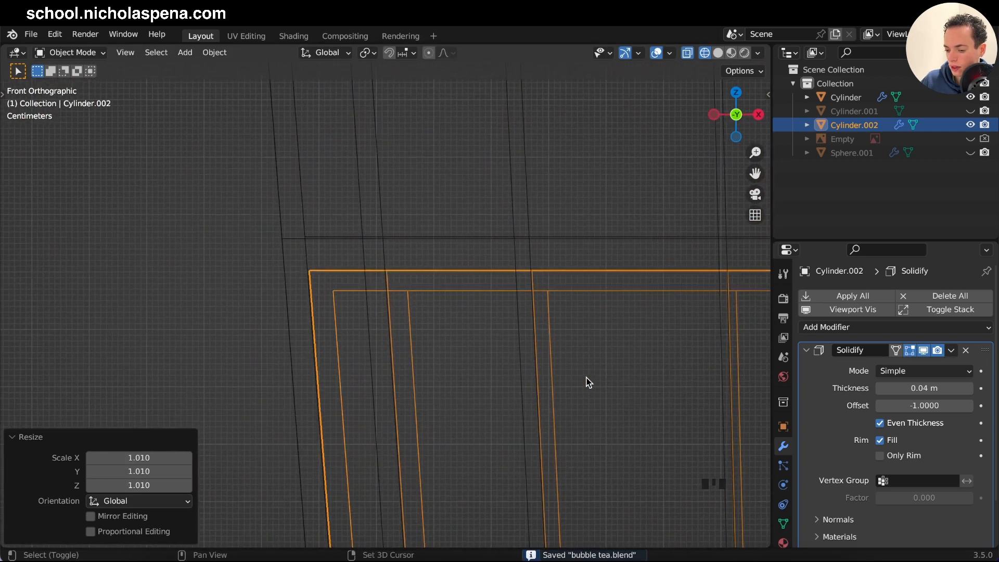
scroll(370, 337, up, 4)
scroll(372, 335, down, 3)
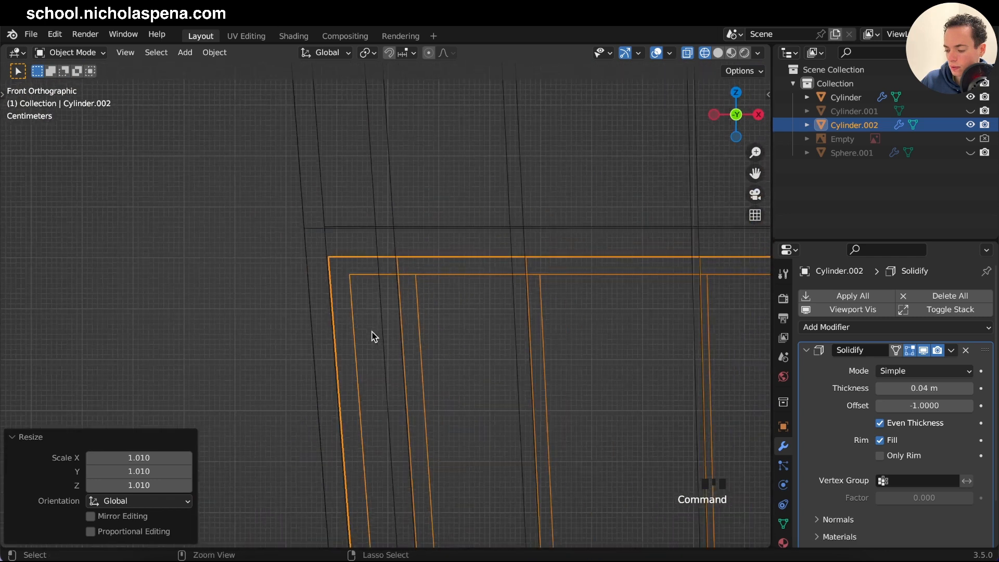
key(super+s)
scroll(373, 336, down, 3)
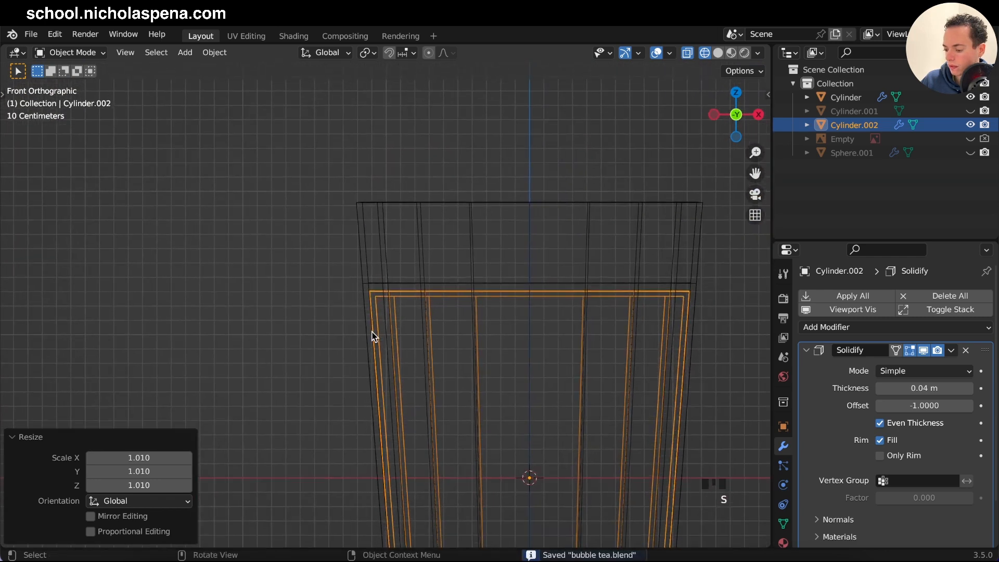
- Unhide the straw and the dome lid around the cup and deselect everything
middle_drag(372, 336, 539, 129)
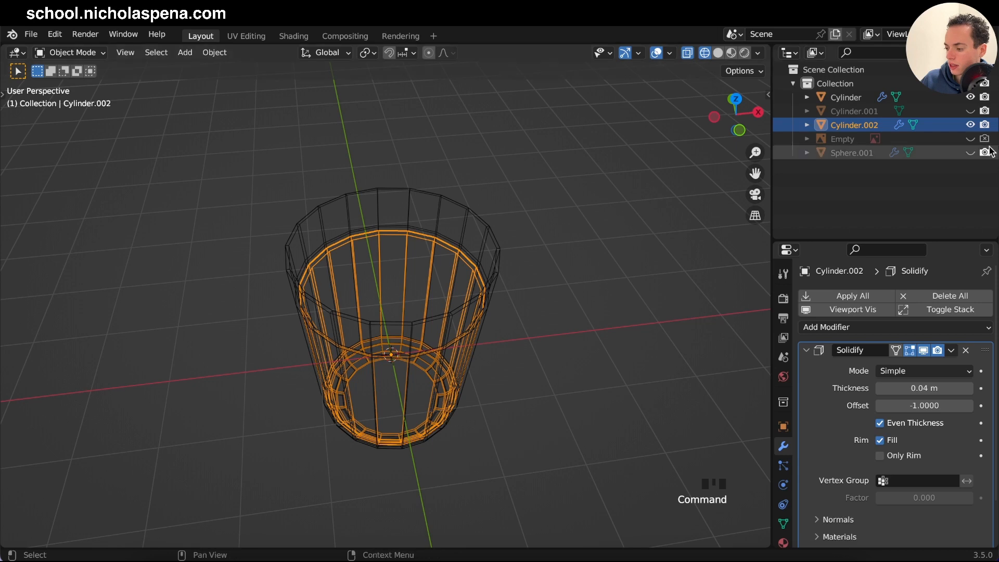
click(970, 111)
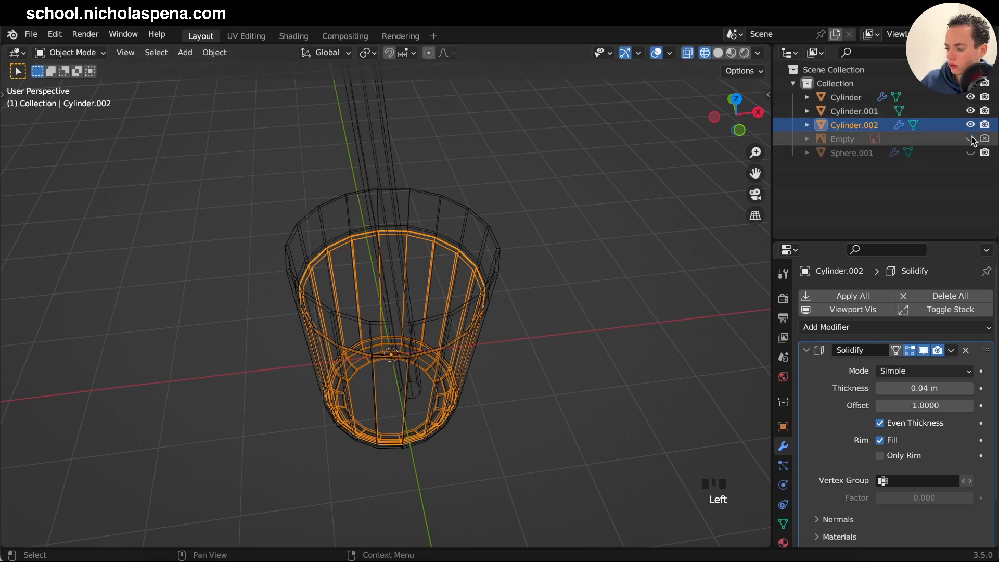
click(969, 152)
click(563, 295)
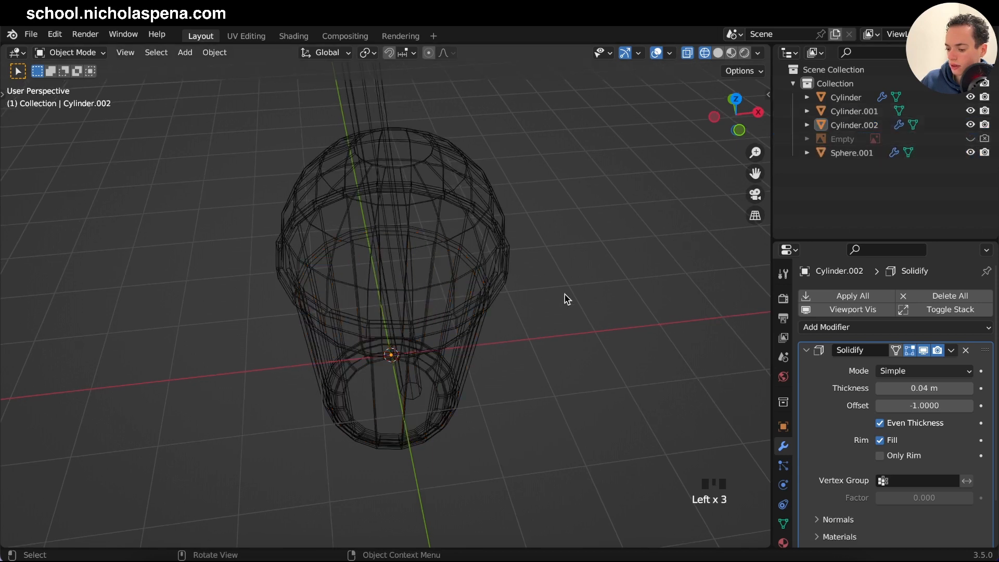
- Add an ico sphere mesh with 2 subdivisions and a 1 m radius at the centre of the cup
scroll(564, 294, down, 8)
key(shift+a)
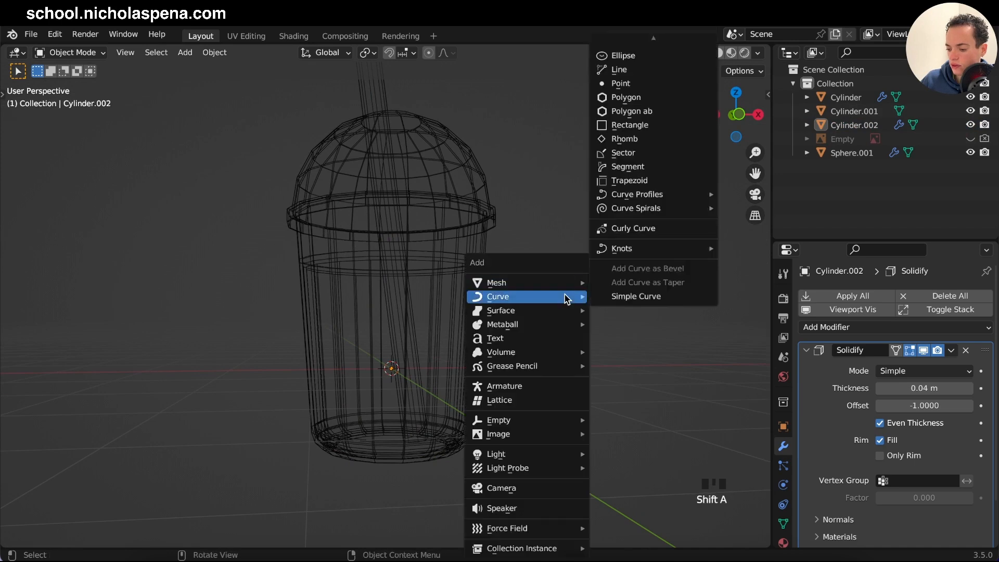
mouse_move(567, 283)
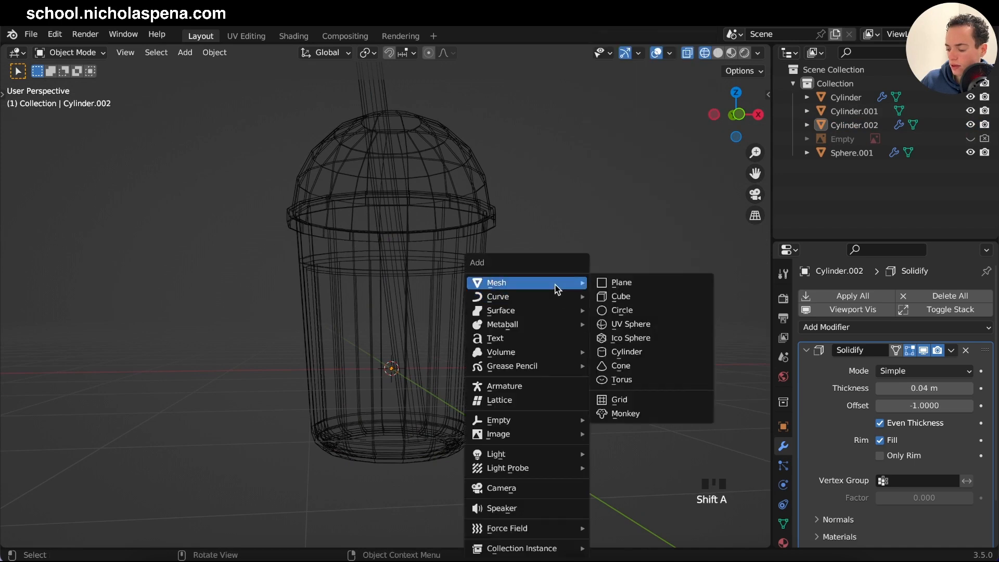
click(635, 342)
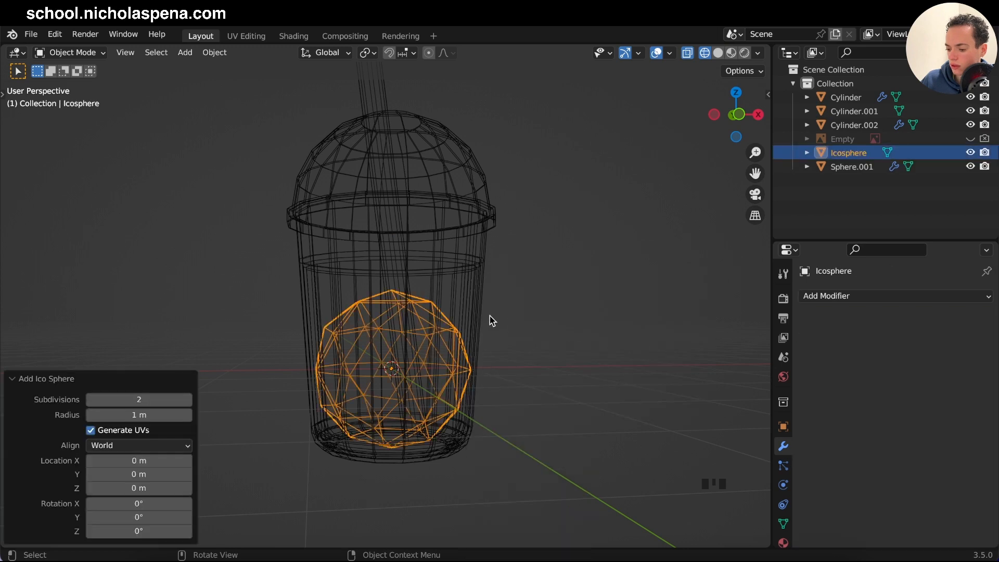
click(91, 400)
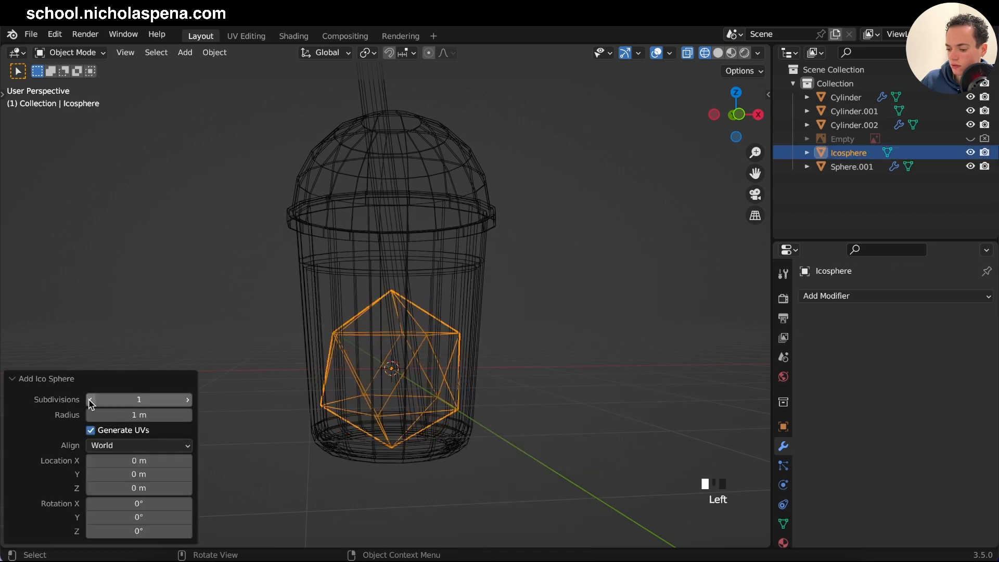
click(184, 399)
scroll(566, 317, up, 1)
scroll(563, 313, down, 2)
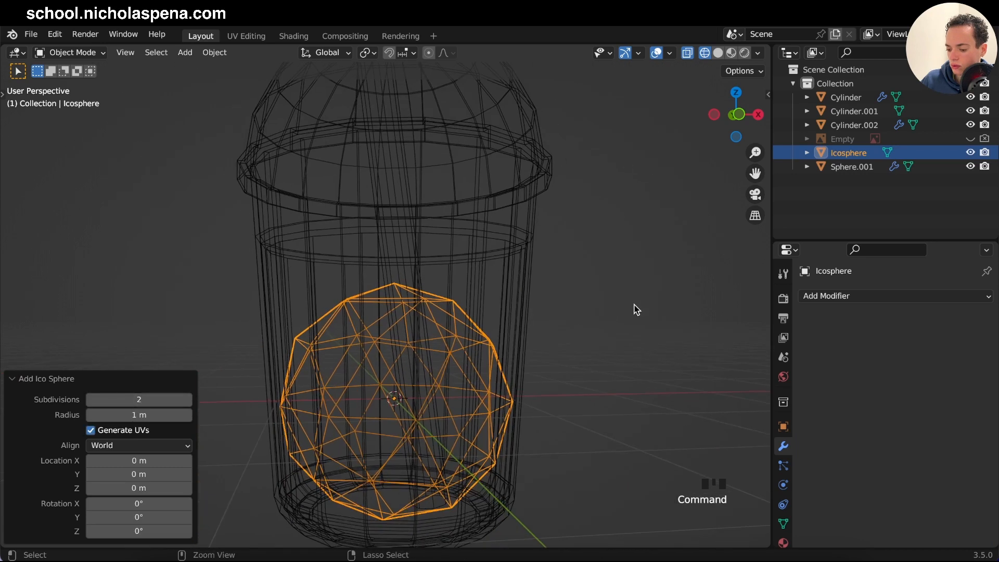
- Scale the ico sphere down uniformly to a small pearl, finishing in front view with a factor of about 0.822
key(s)
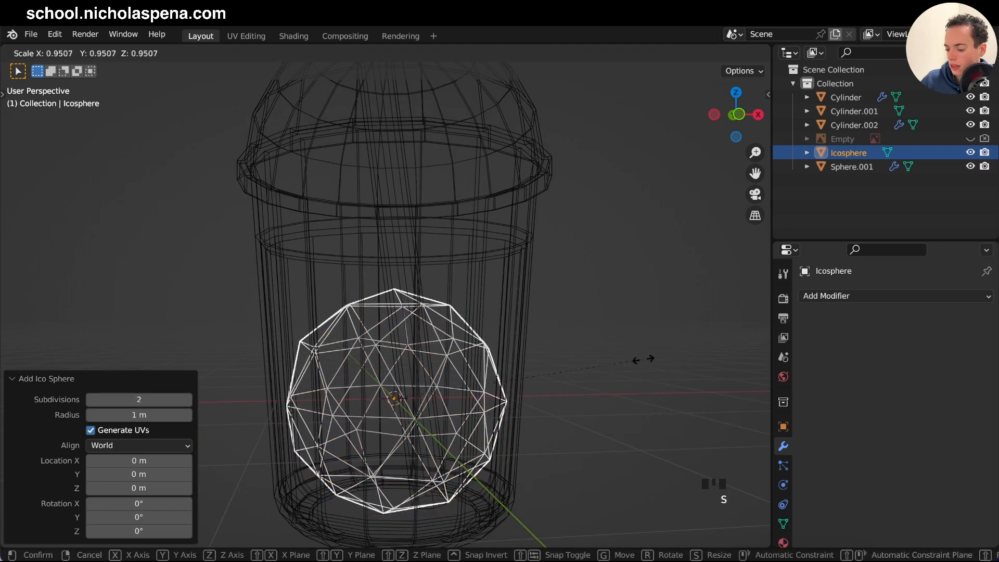
click(459, 382)
key(KP_1)
scroll(459, 382, down, 3)
scroll(460, 384, up, 2)
key(s)
click(524, 367)
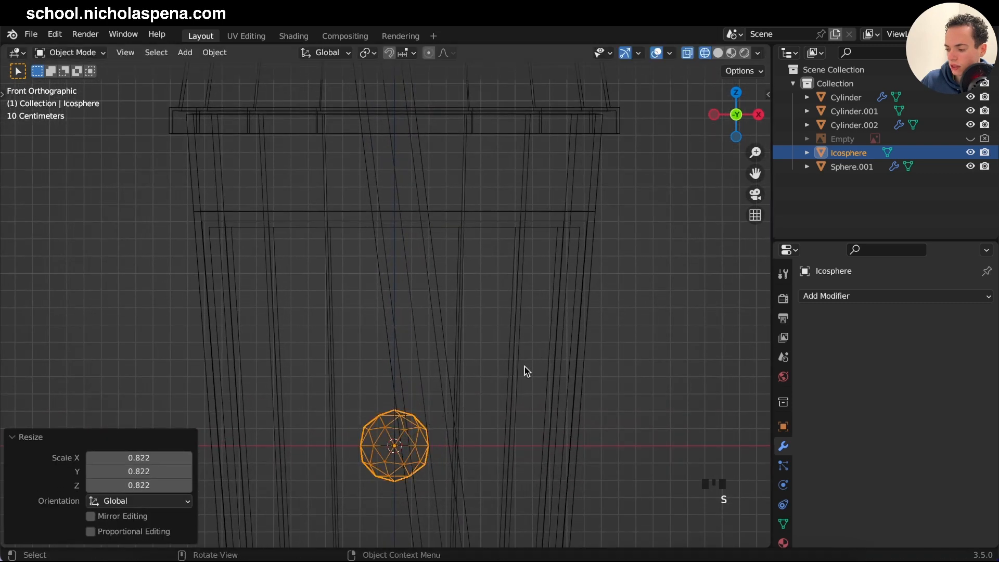
- Move the pearl up and sideways onto the straw in front view and scale it uniformly by about 0.771
click(687, 53)
click(696, 54)
key(g)
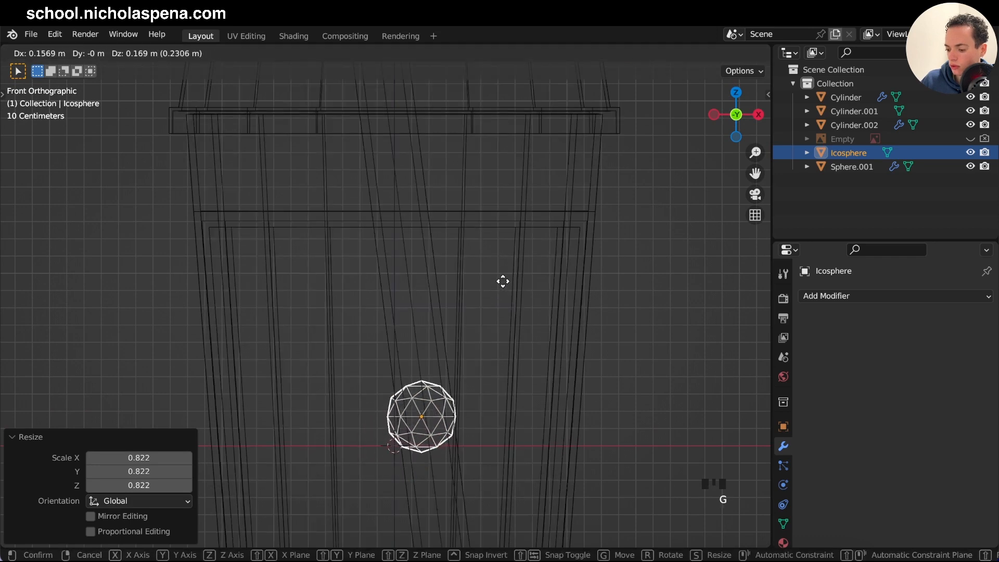
click(508, 283)
key(s)
click(567, 343)
- Scale the pearl by about 0.944 to match the straw's width and shift it about 0.0096 m in X and Z
scroll(566, 342, up, 4)
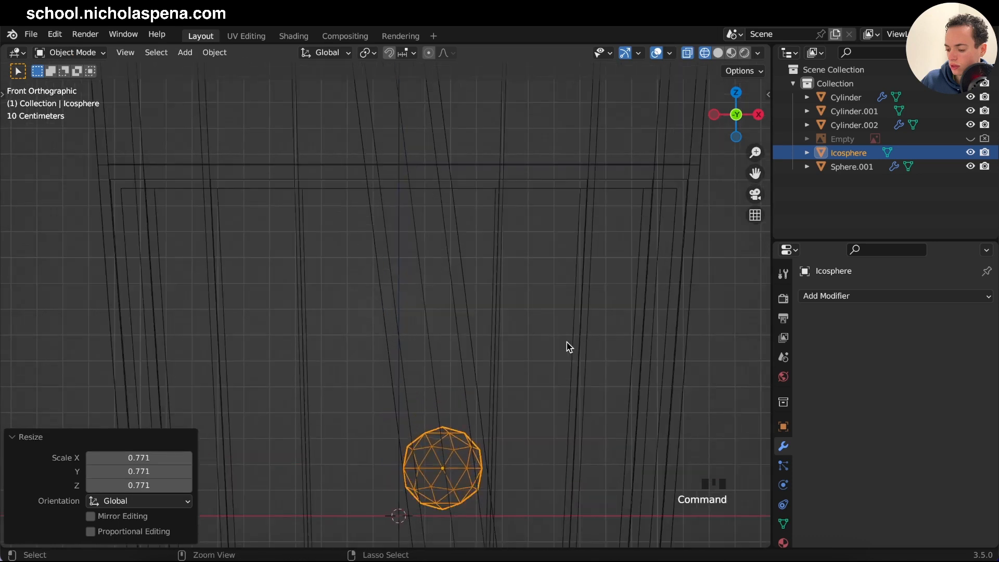
shift+scroll(566, 343, down, 5)
key(s)
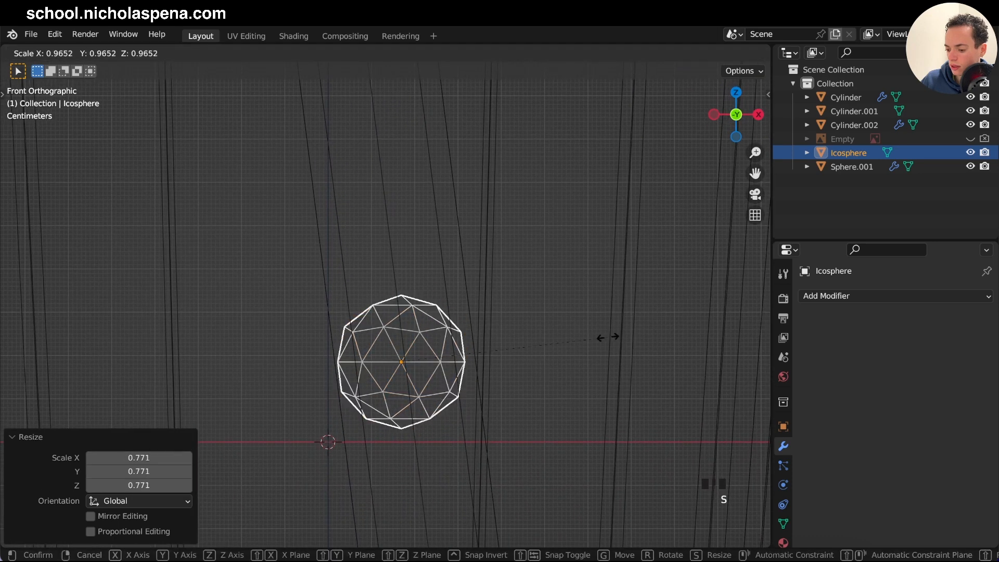
click(604, 341)
key(g)
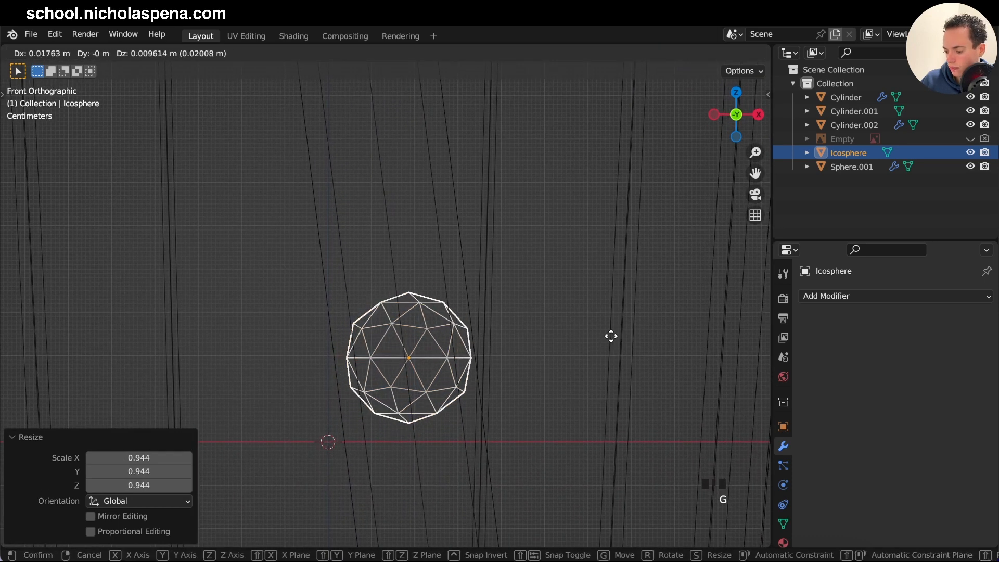
click(608, 336)
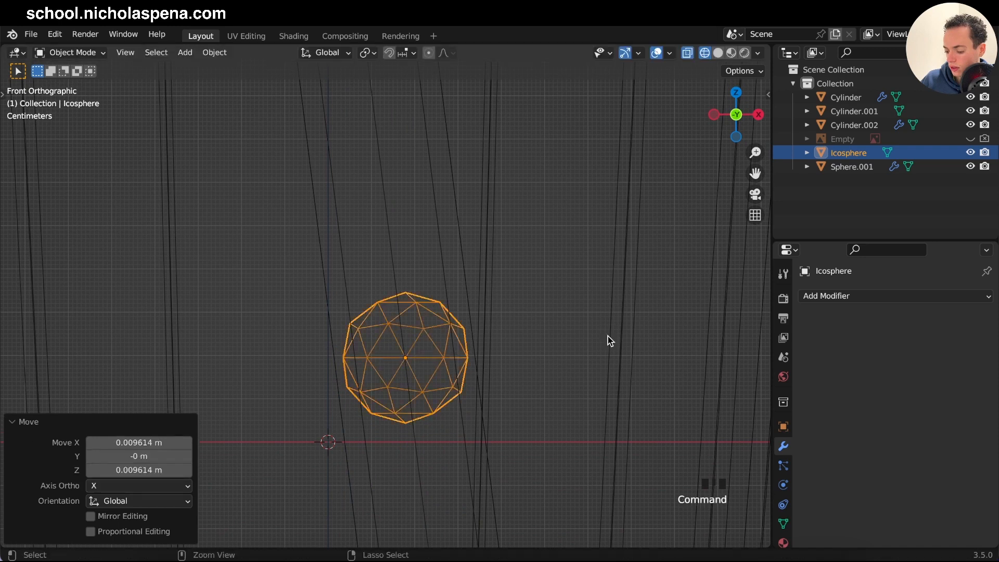
- Save the file and move the pearl about -0.78 m in X and -0.85 m in Z, near the cup's bottom
scroll(607, 336, down, 4)
key(ctrl+s)
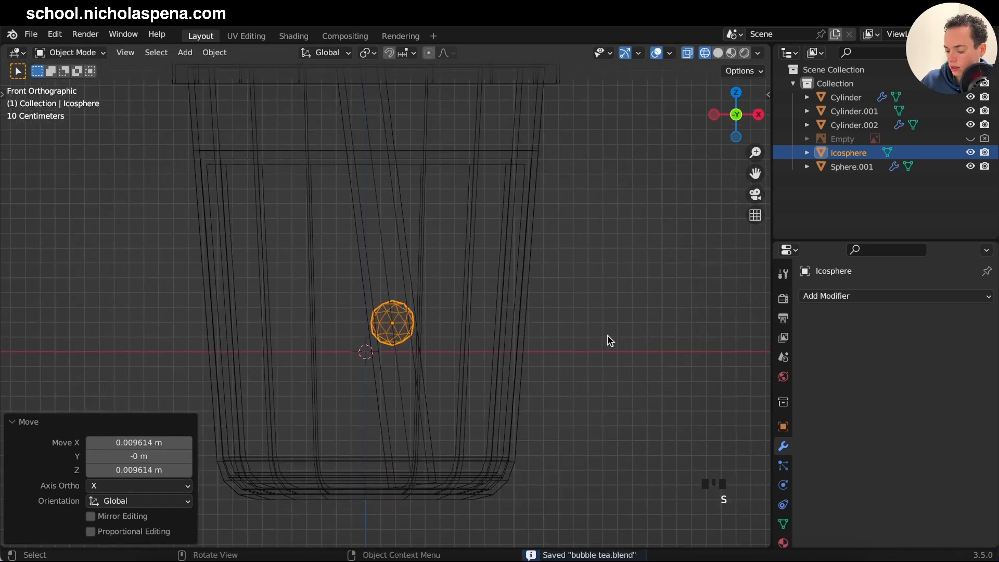
key(g)
click(492, 465)
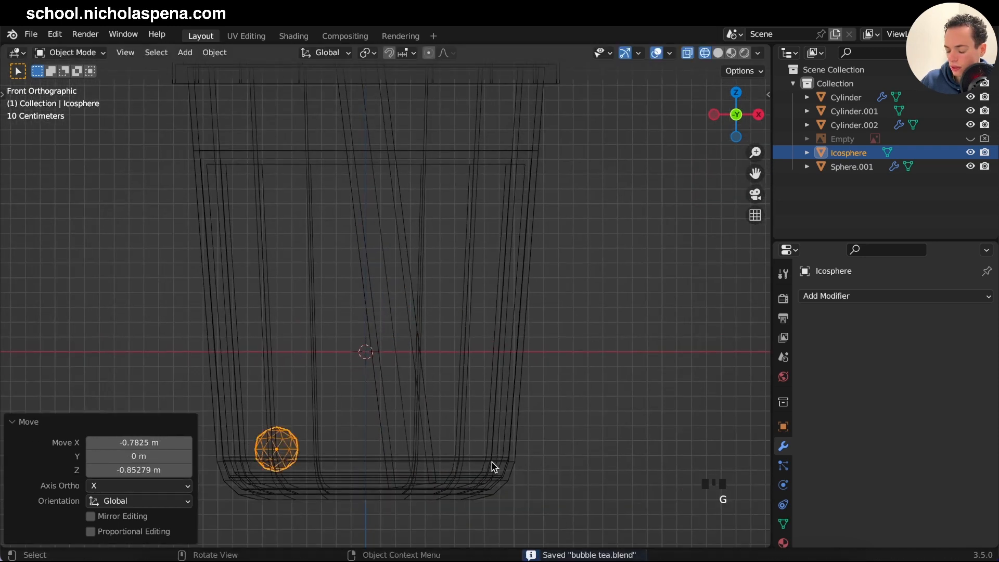
- Duplicate the pearl twice along the cup's bottom, offset about 0.39 m X, -0.05 m Z and then 0.87 m X, 0.31 m Z
key(shift+d)
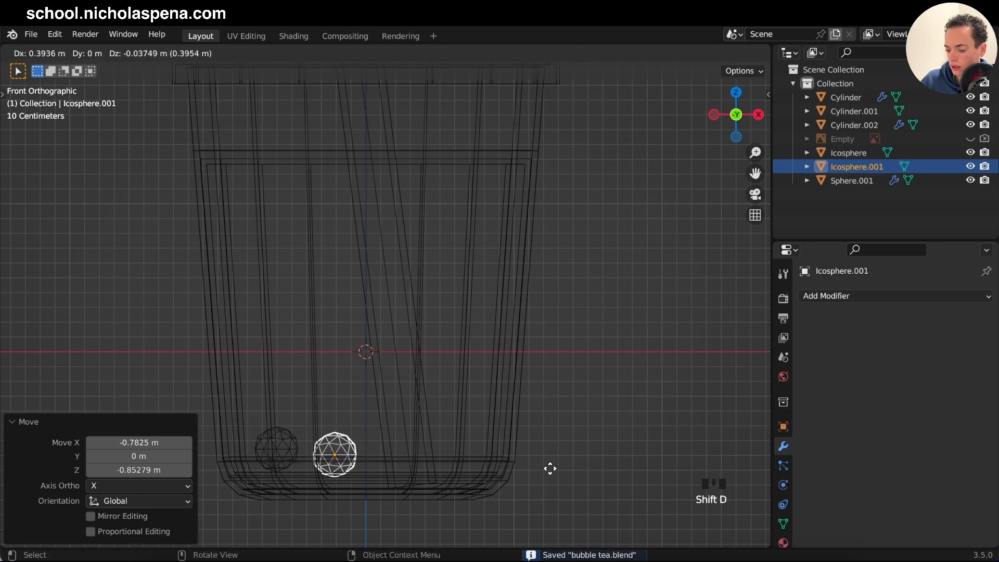
click(550, 468)
key(shift+d)
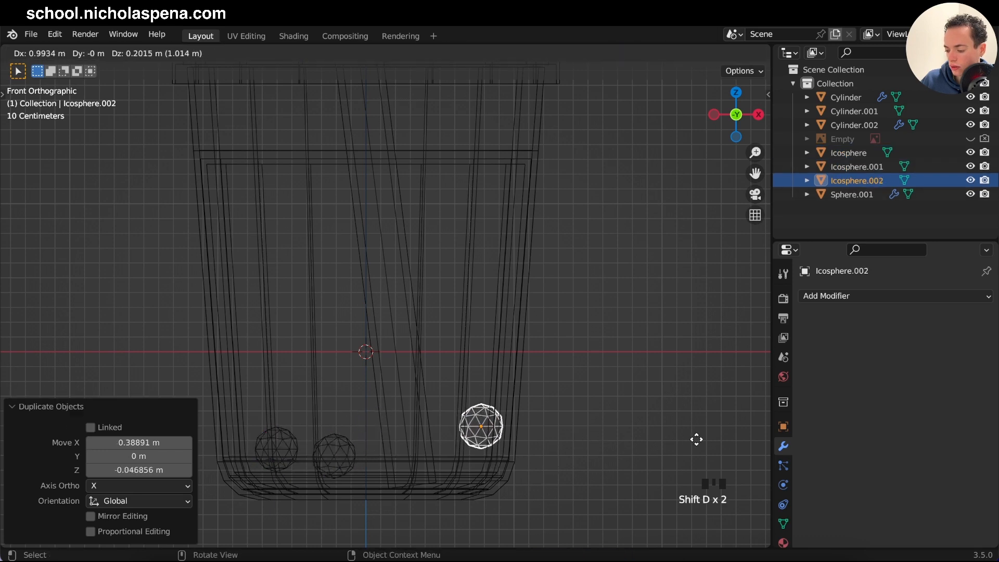
click(677, 427)
- Switch to top view and try to select the middle pearl overlapping the straw
key(KP_7)
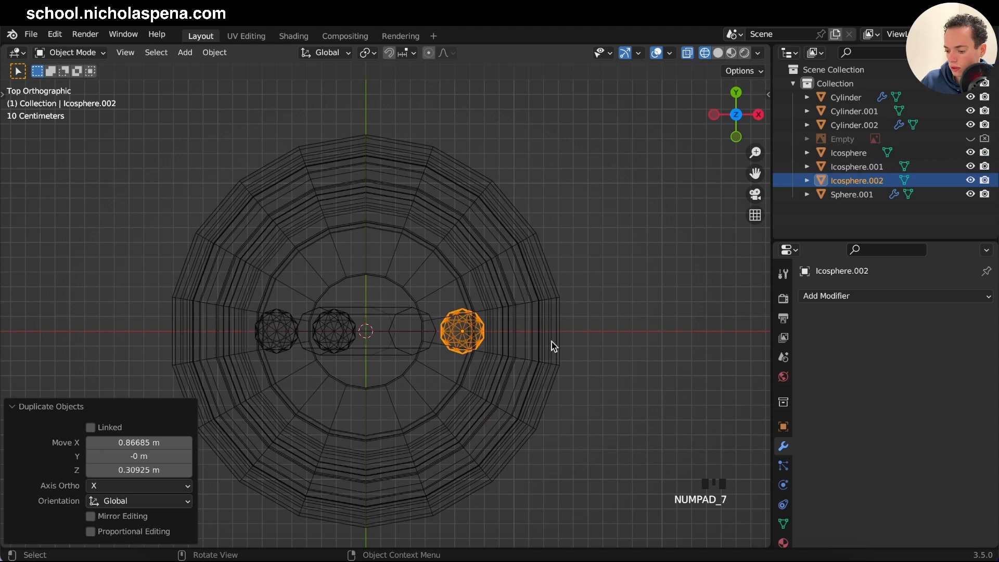
scroll(364, 342, up, 2)
click(314, 341)
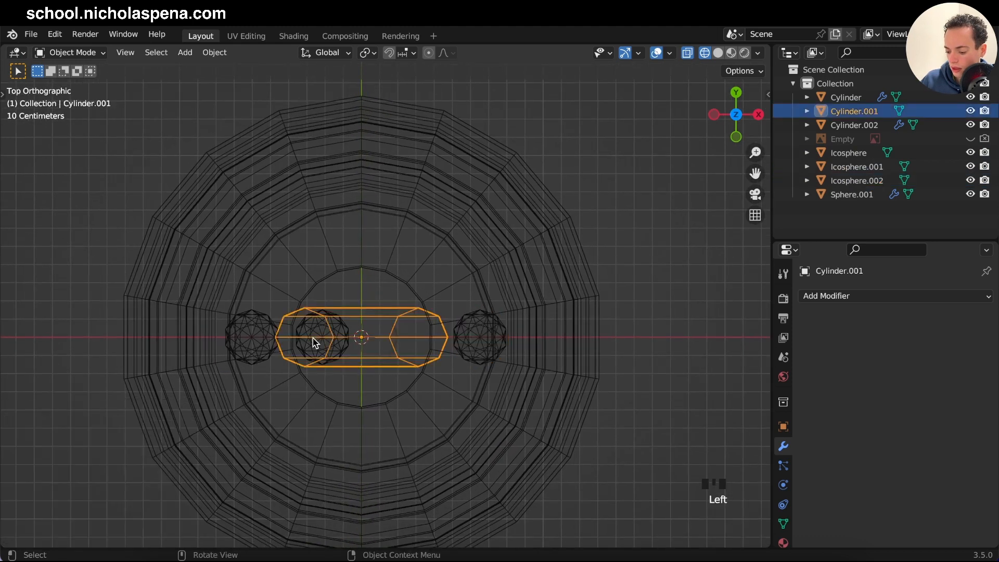
- Move the icosphere overlapping the straw about 0.42 m along negative Y in top view
click(317, 359)
key(g)
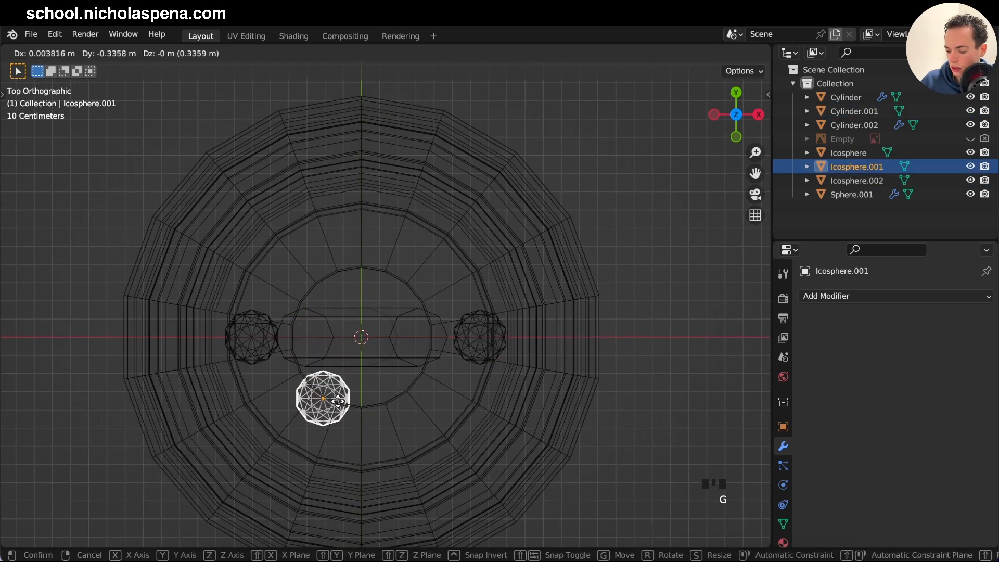
click(341, 419)
- Duplicate the moved ball three times, placing one copy in front of the straw and two behind it inside the cup
key(shift+d)
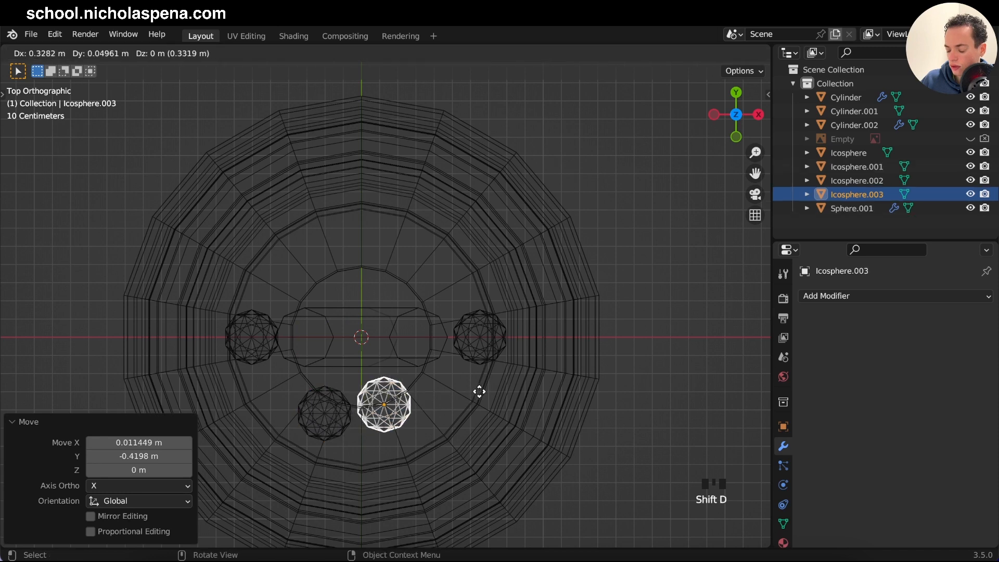
click(488, 391)
key(shift+d)
click(408, 240)
key(shift+d)
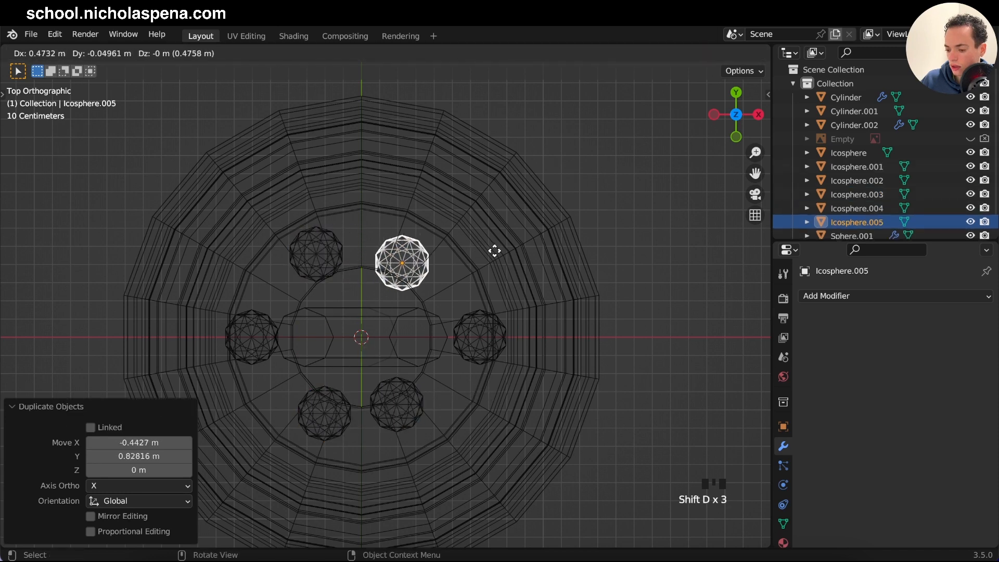
click(495, 252)
- Raise the newest copy about 0.16 m above the bottom layer in front view, shifting it slightly toward negative X
key(KP_1)
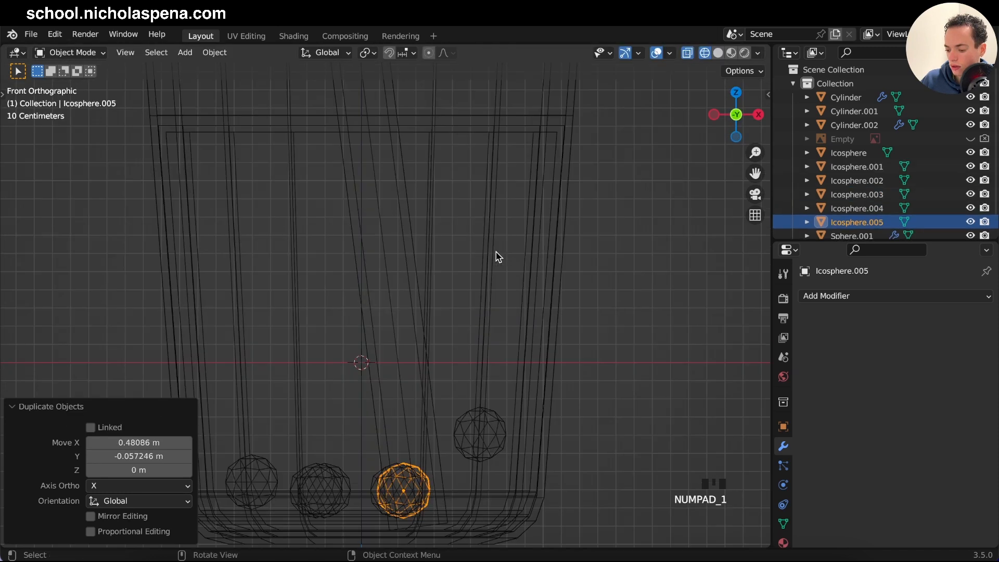
shift+scroll(468, 305, down, 3)
key(g)
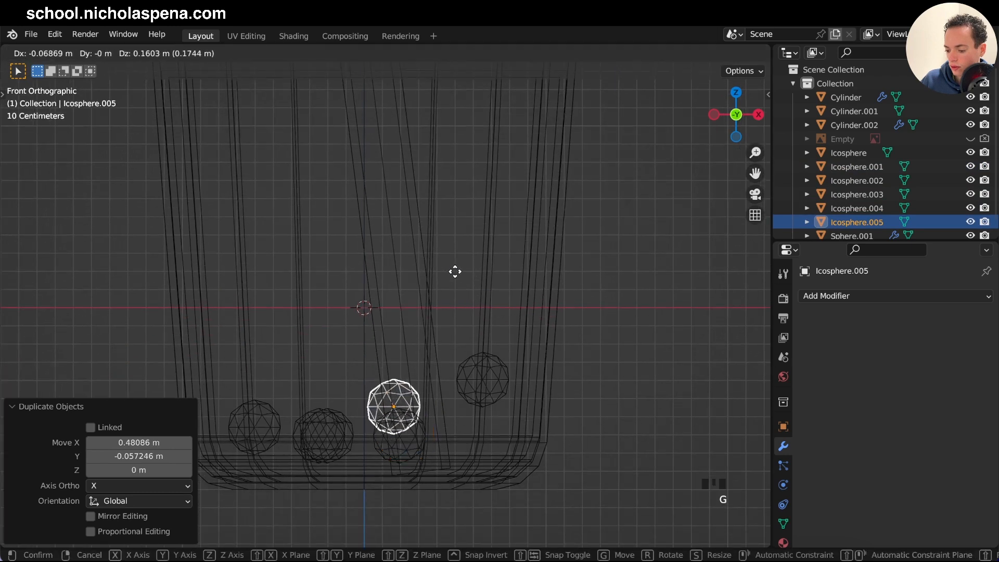
click(457, 274)
- Duplicate the bottom-layer ball on the negative X side and place the copy about 0.45 m higher
click(256, 428)
key(shift+d)
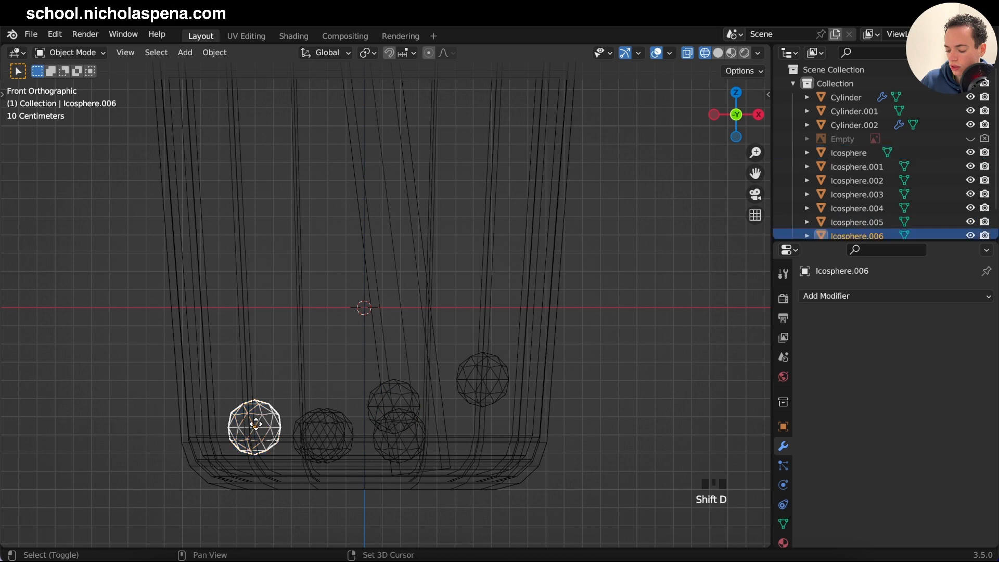
click(272, 345)
- Build a second boba layer by duplicating the raised ball four times around the straw in top view
key(KP_7)
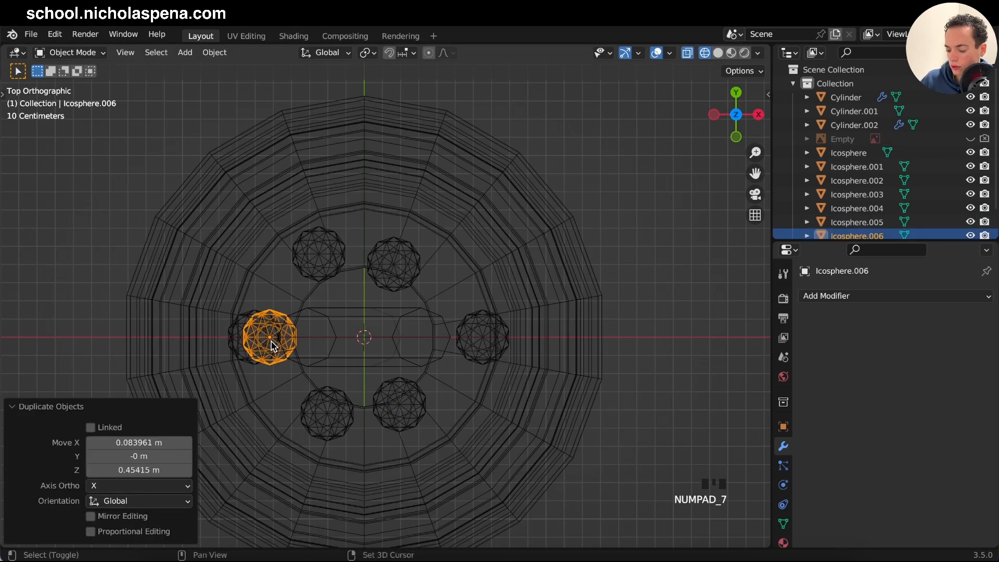
key(shift+d)
click(305, 307)
key(shift+d)
click(411, 329)
key(shift+d)
click(350, 450)
key(shift+d)
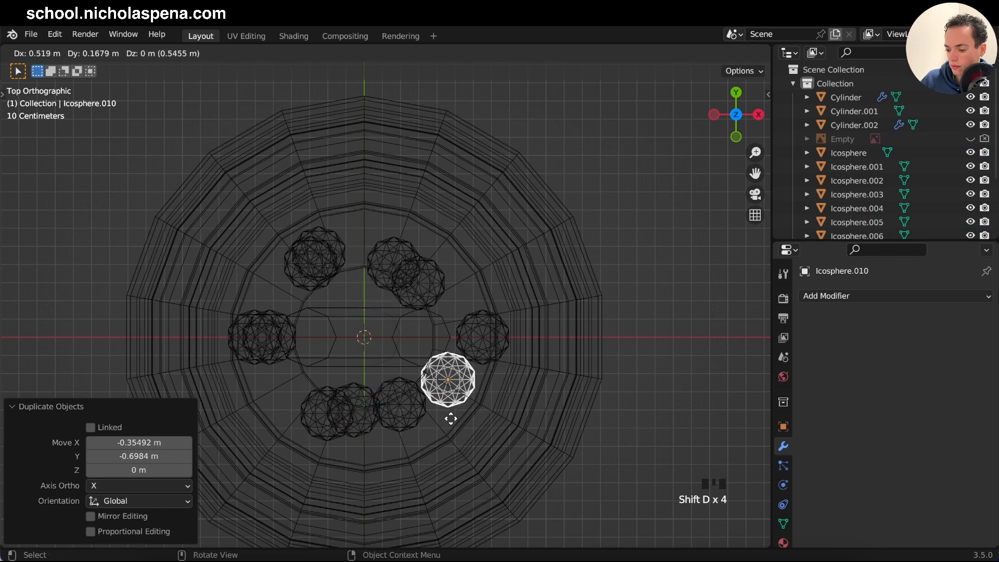
click(450, 426)
- Create four more ball copies in front view, spreading them across the cup above the second layer
key(KP_1)
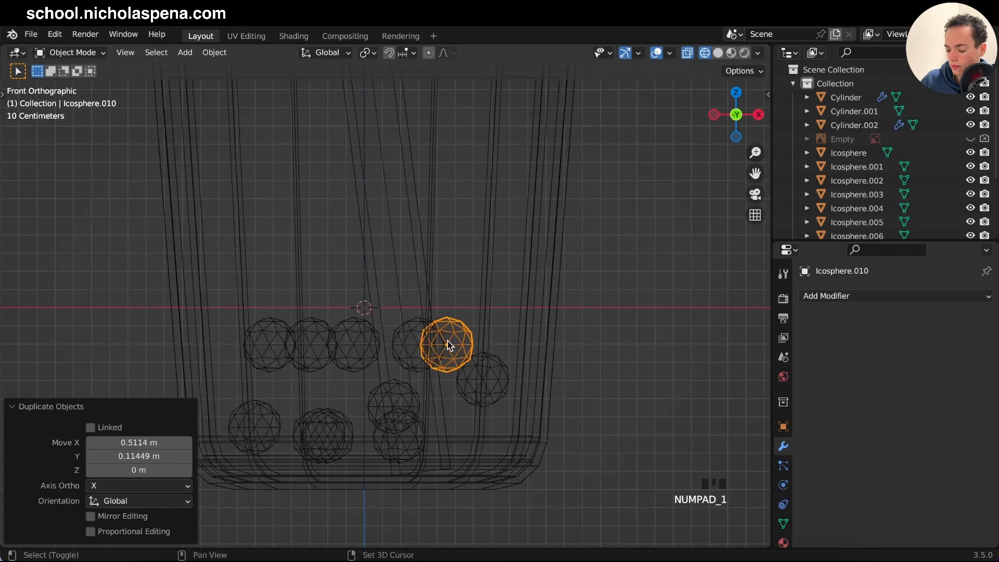
key(shift+d)
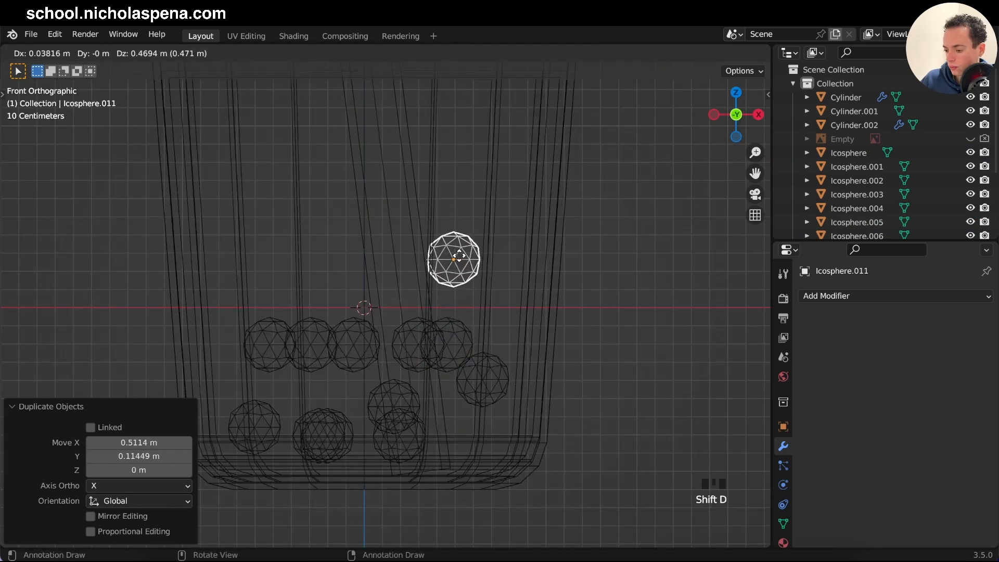
click(491, 266)
key(shift+d)
click(251, 276)
key(shift+d)
click(329, 263)
key(shift+d)
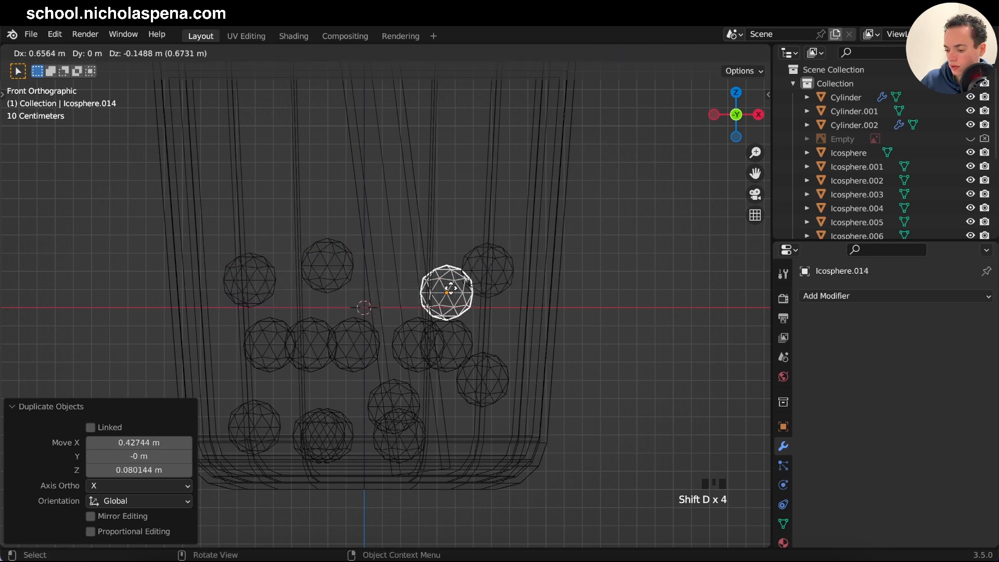
click(427, 230)
- In top view, move the newest ball behind the straw and shift the overlapping front ball toward positive X
key(KP_7)
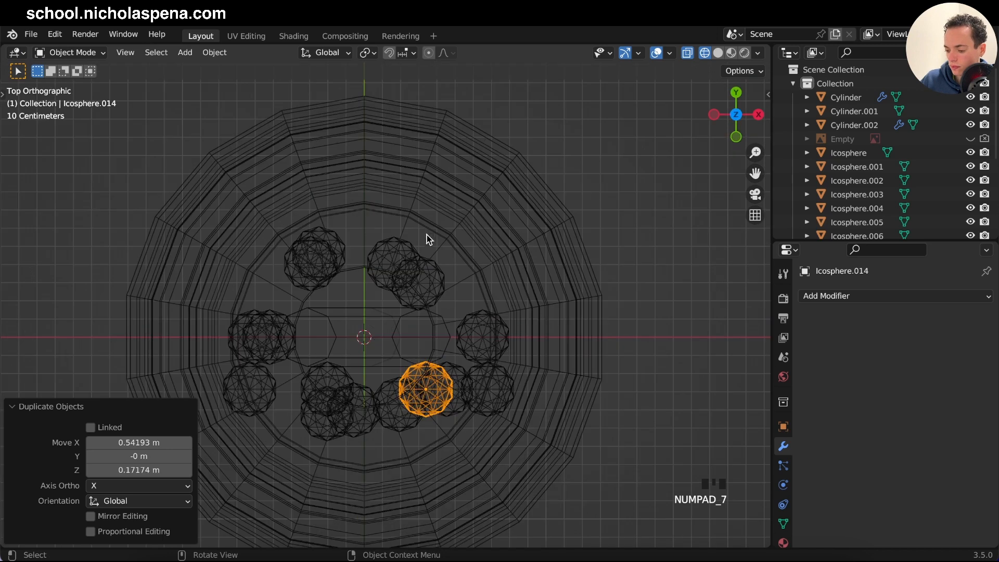
key(g)
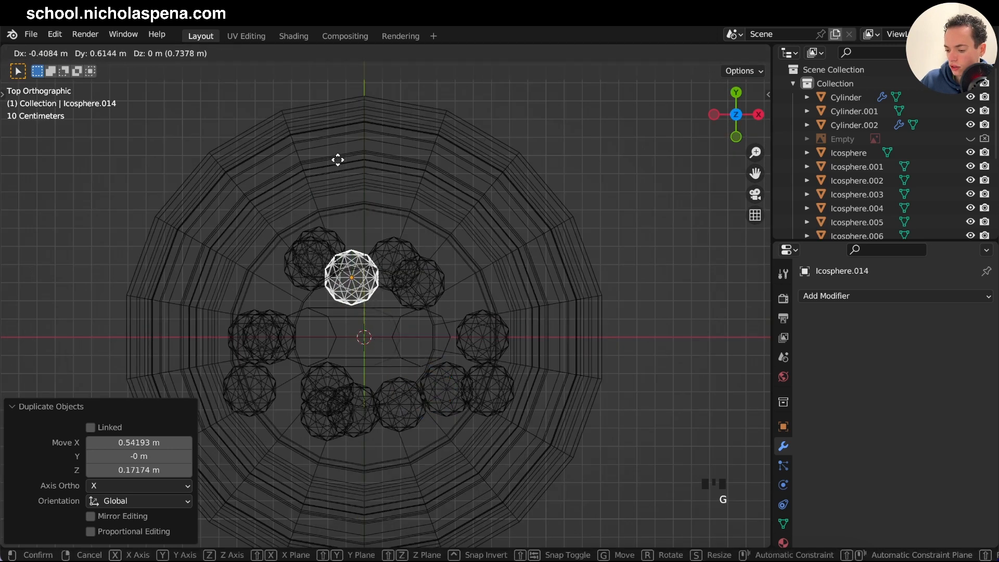
click(338, 159)
click(321, 399)
key(g)
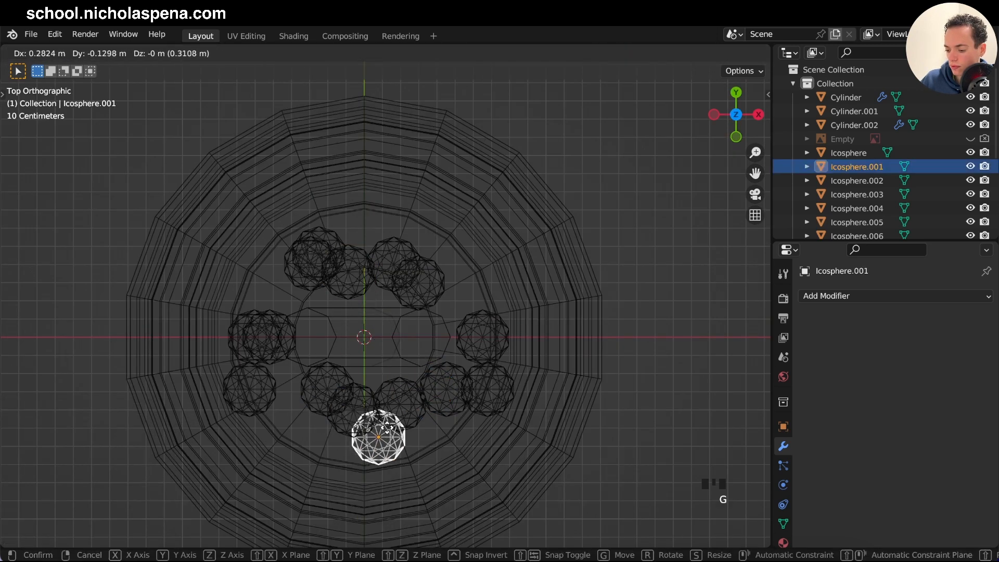
click(380, 415)
- Duplicate the upper-layer ball on the positive X side and place the copy in the cup's positive Y half
middle_drag(381, 415, 362, 284)
click(363, 285)
key(shift+d)
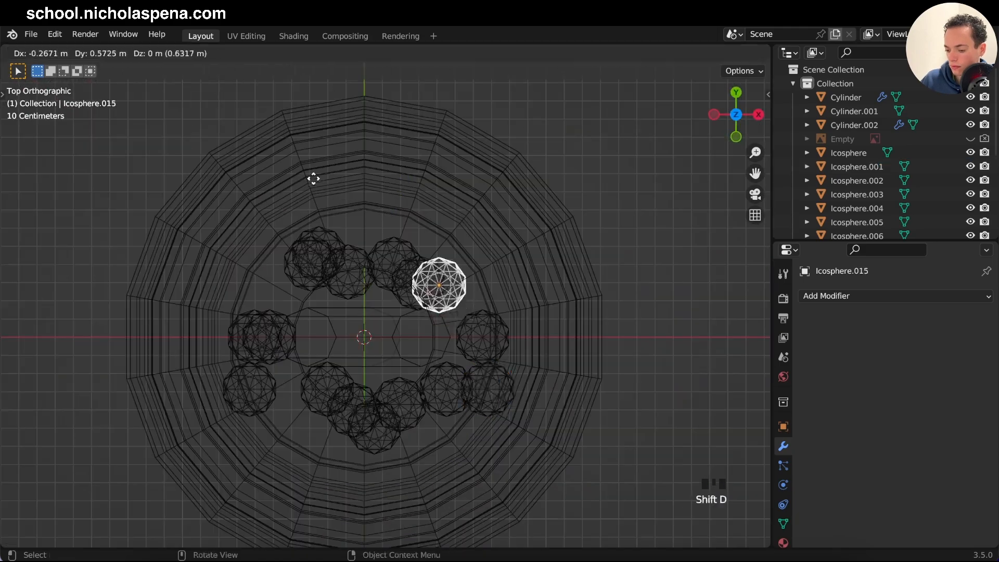
click(316, 183)
- Duplicate the ball again toward the opposite side of the cup and shift the new copy along the Y axis
key(shift+d)
click(187, 312)
middle_drag(188, 312, 186, 307)
key(g)
key(y)
click(219, 225)
- Duplicate that ball once more across the cup and raise the new copy along the Z axis
middle_drag(218, 226, 218, 245)
key(shift+d)
click(360, 294)
middle_drag(360, 294, 361, 295)
key(g)
key(z)
click(361, 261)
- Duplicate another ball in top view, offsetting the copy about -0.75 m in X and -0.18 m in Y
middle_drag(361, 261, 362, 262)
click(499, 282)
click(494, 280)
key(KP_7)
key(shift+d)
click(330, 299)
middle_drag(330, 299, 332, 301)
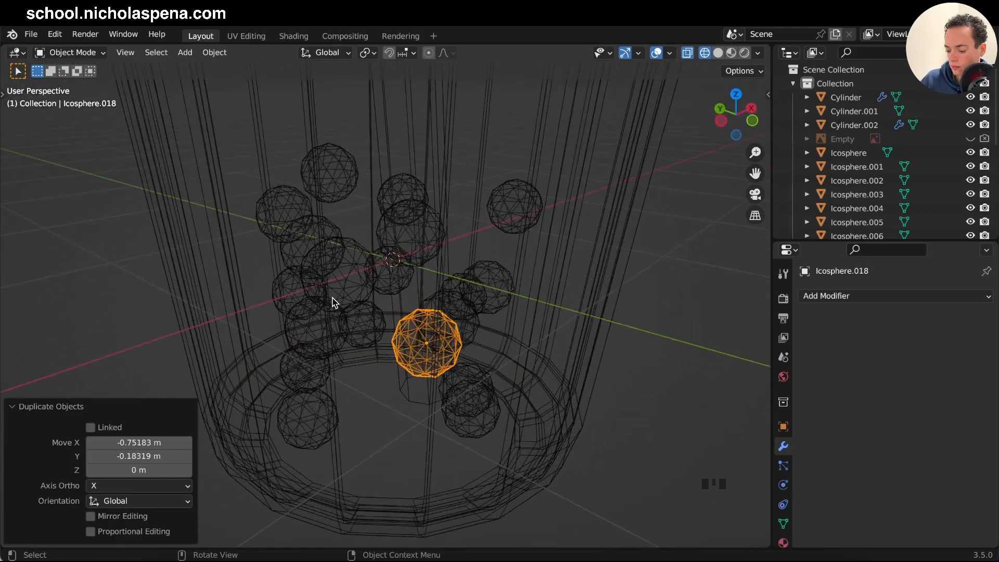
- Reposition the newest copy in top view, raise it about 0.34 m along Z, and save the file
key(KP_7)
key(g)
click(439, 301)
middle_drag(439, 301, 439, 305)
key(g)
key(z)
click(438, 226)
key(super+s)
middle_drag(437, 225, 438, 226)
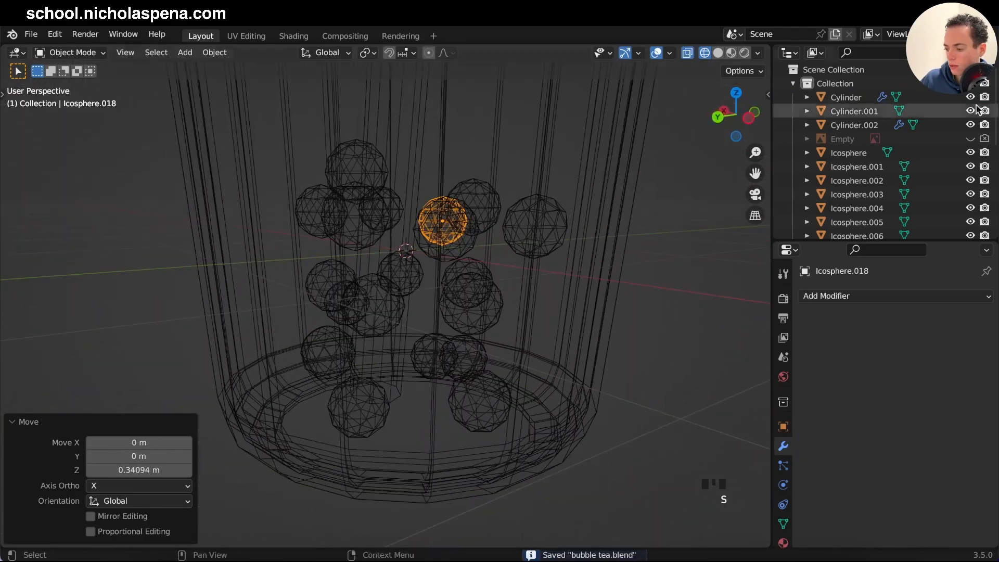
- Select all icospheres from Icosphere to Icosphere.018 and move them into a new collection named boba
drag(926, 239, 931, 451)
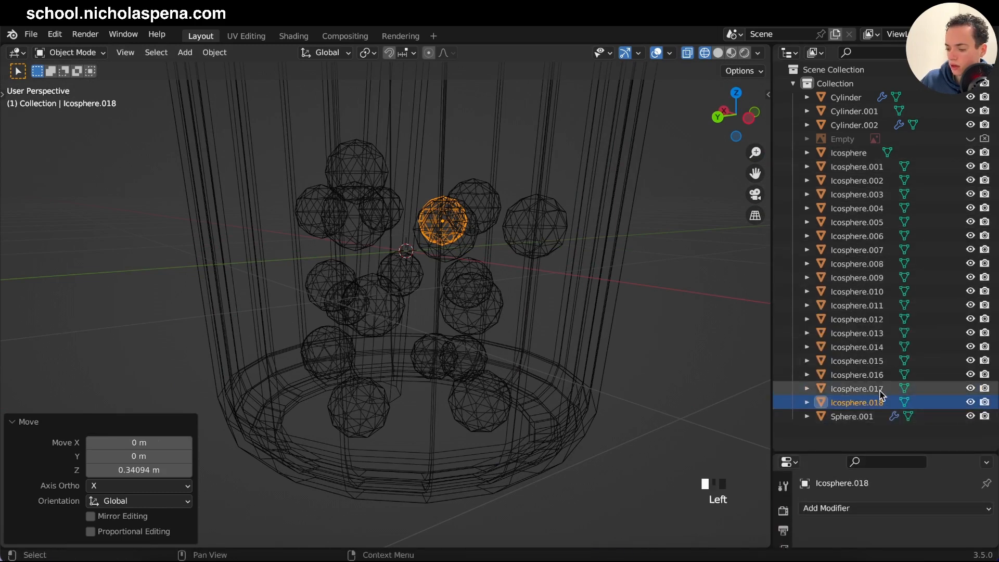
click(846, 152)
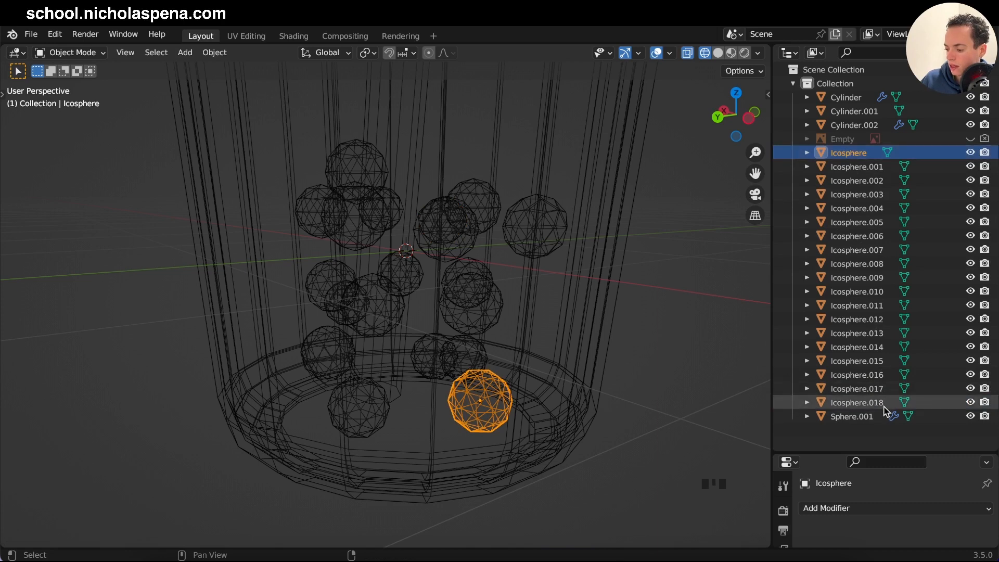
shift+click(856, 403)
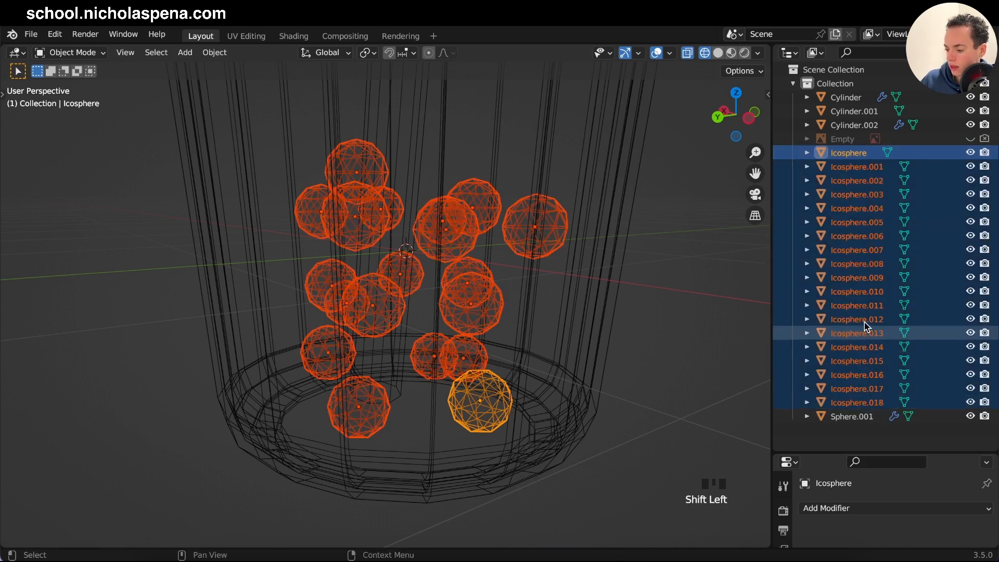
key(m)
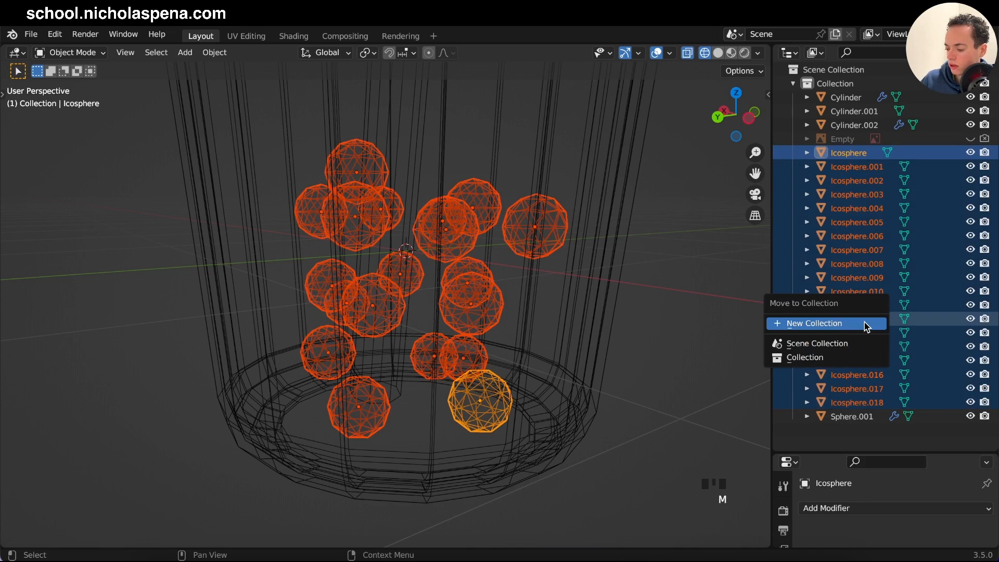
click(825, 323)
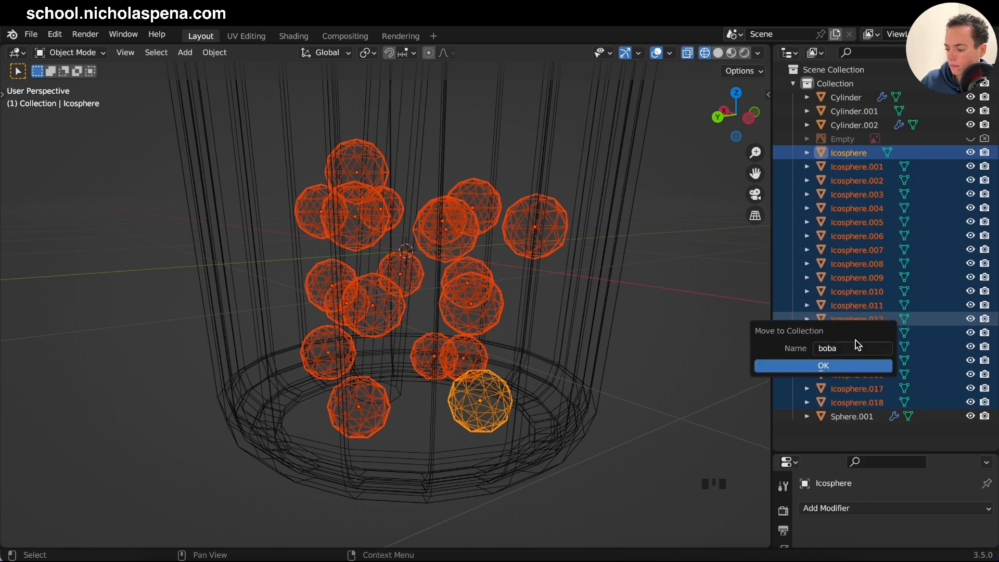
click(841, 361)
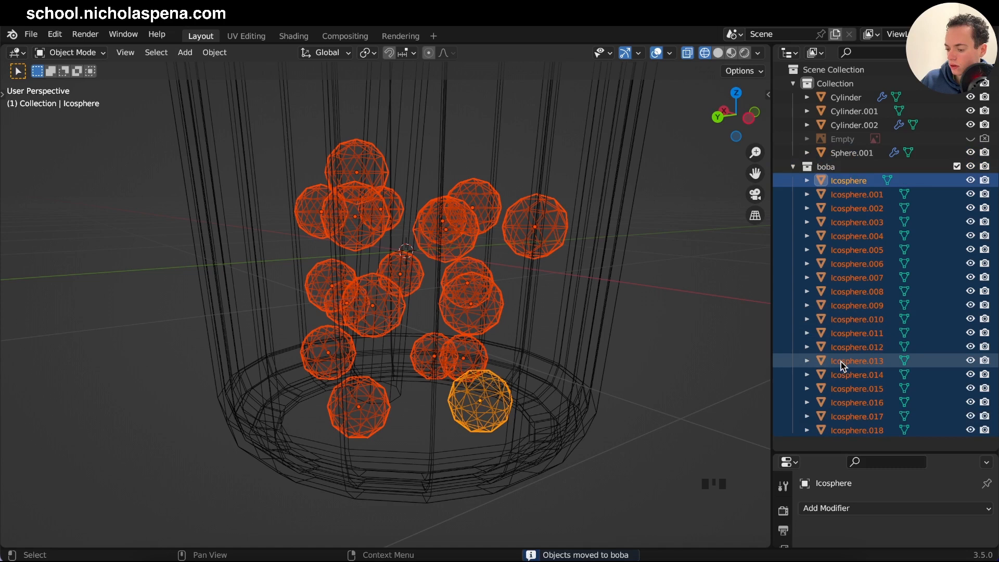
- Collapse the boba collection, test excluding and re-including it in the view layer, and save the file
click(792, 166)
click(956, 167)
click(956, 166)
click(956, 167)
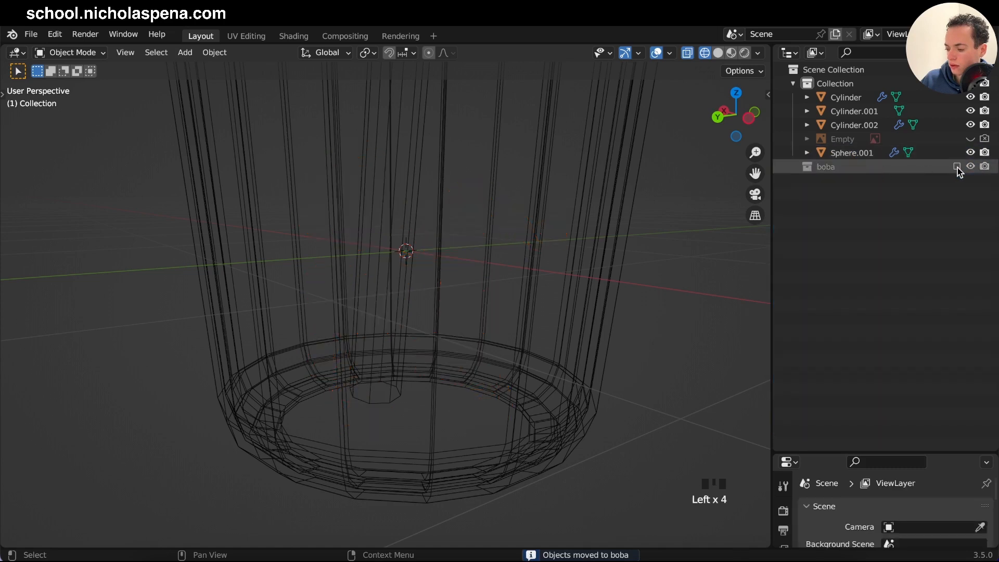
click(957, 166)
click(691, 307)
super+scroll(687, 311, down, 5)
key(super+s)
- Switch the viewport to orthographic projection with the lower part of the cup in view
scroll(686, 311, up, 5)
super+scroll(687, 311, down, 5)
super+scroll(687, 311, up, 5)
scroll(686, 311, right, 10)
scroll(686, 311, down, 4)
scroll(687, 311, left, 5)
key(KP_5)
super+scroll(686, 311, up, 10)
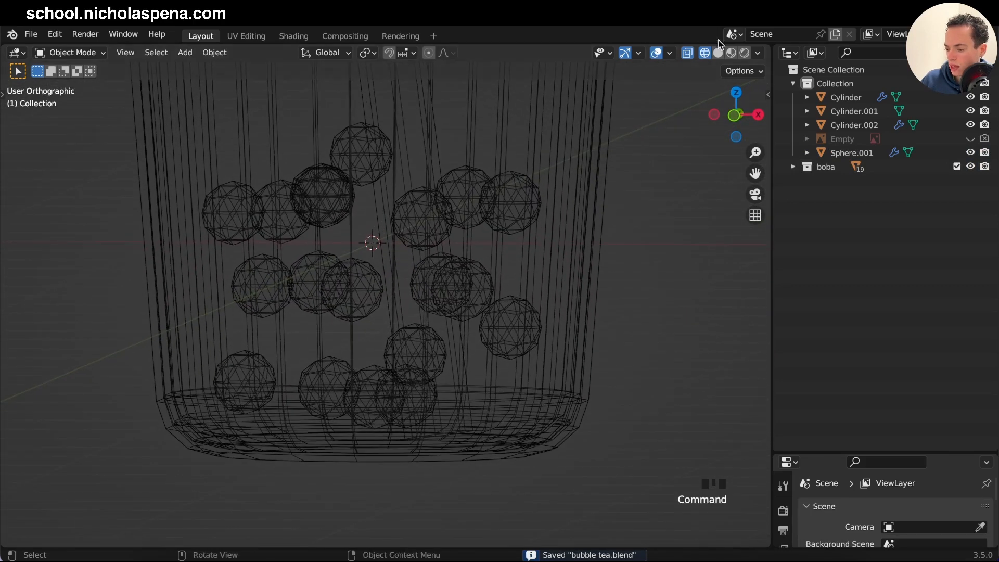
- Display the cup in solid shading with X-ray enabled
click(687, 53)
click(718, 52)
click(687, 53)
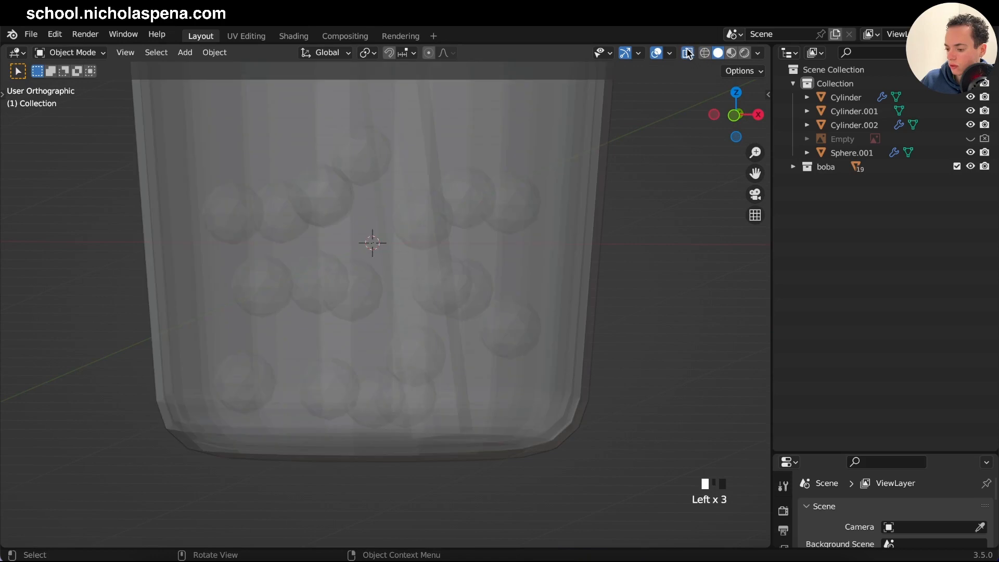
shift+scroll(601, 202, left, 5)
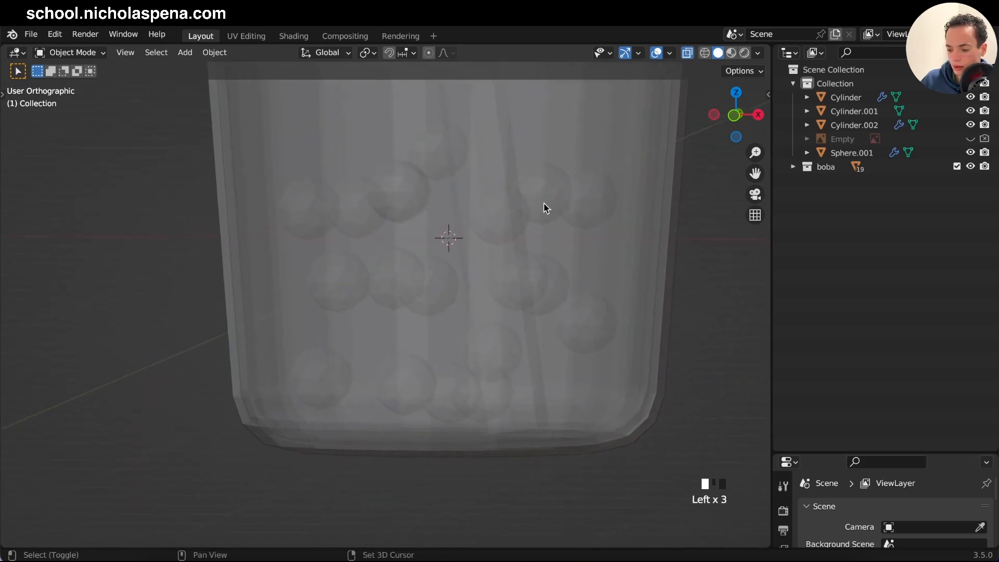
- Expand the boba collection and try to pick out the upper ball near the cup's negative X wall
click(793, 166)
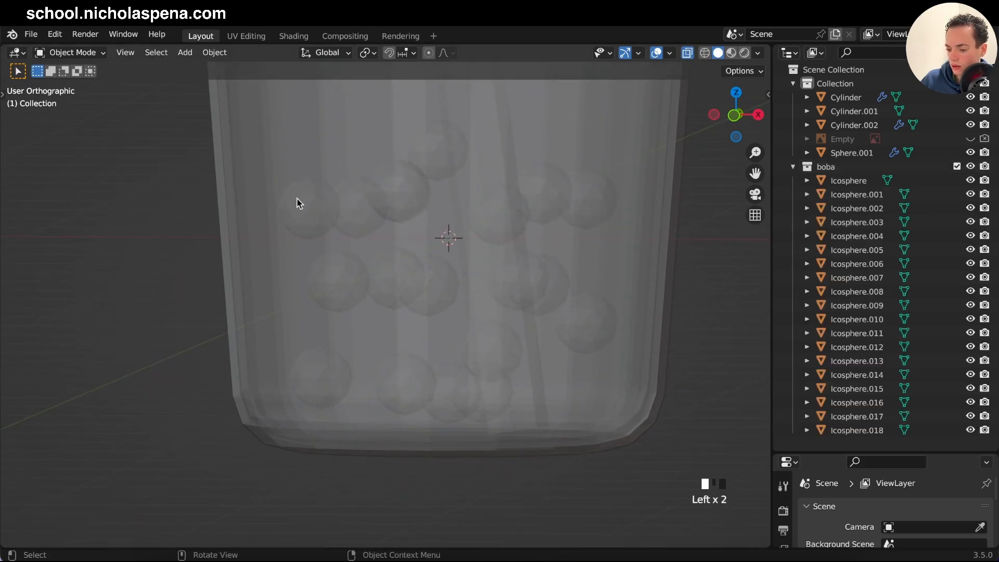
click(298, 201)
click(853, 194)
click(851, 222)
click(852, 291)
click(315, 218)
- Return to wireframe shading and move the upper ball on the negative X side about 0.12 m toward the cup wall
click(702, 53)
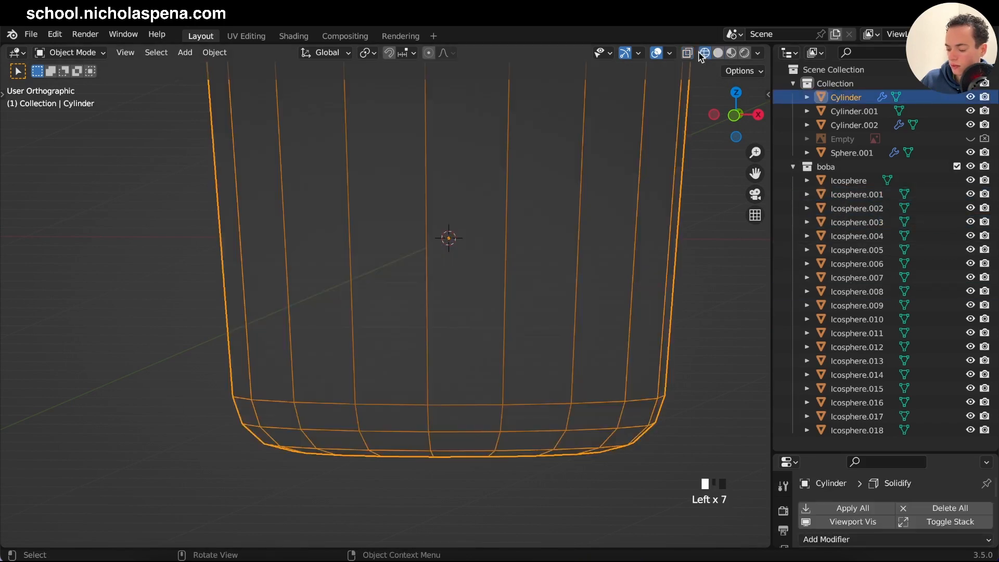
click(323, 205)
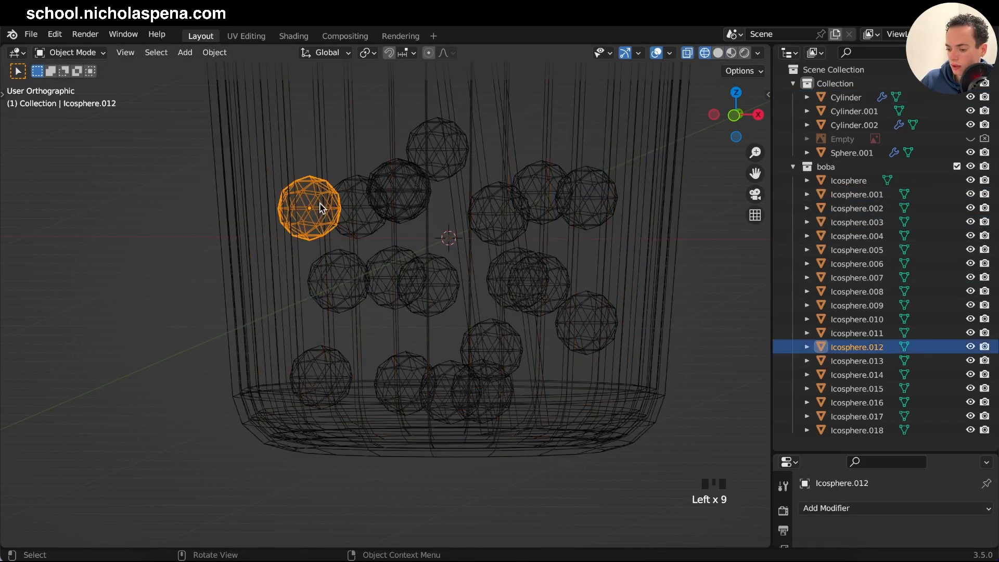
key(g)
click(295, 207)
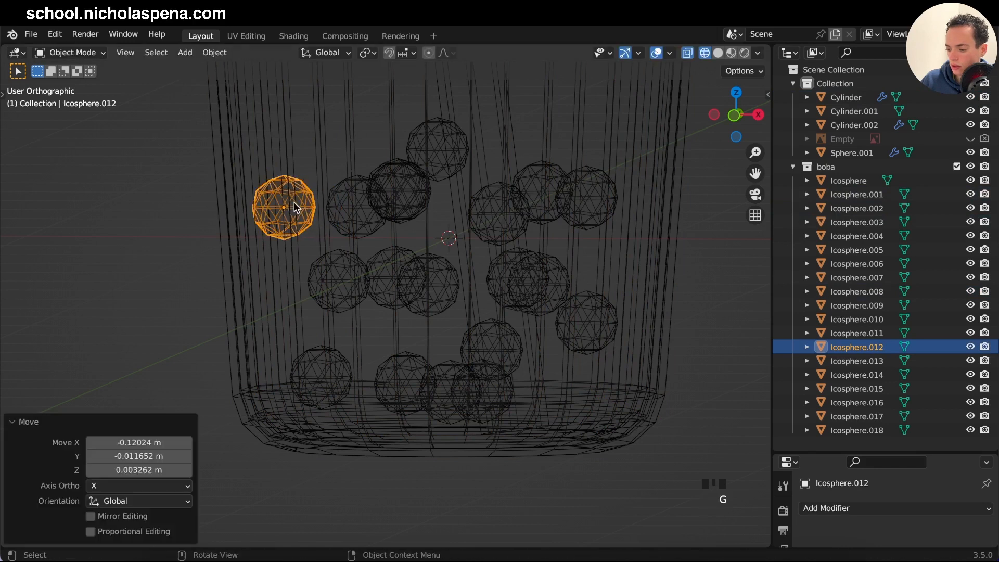
- Move the upper ball on the positive X side about 0.17 m outward toward the cup wall
click(595, 201)
key(g)
click(629, 201)
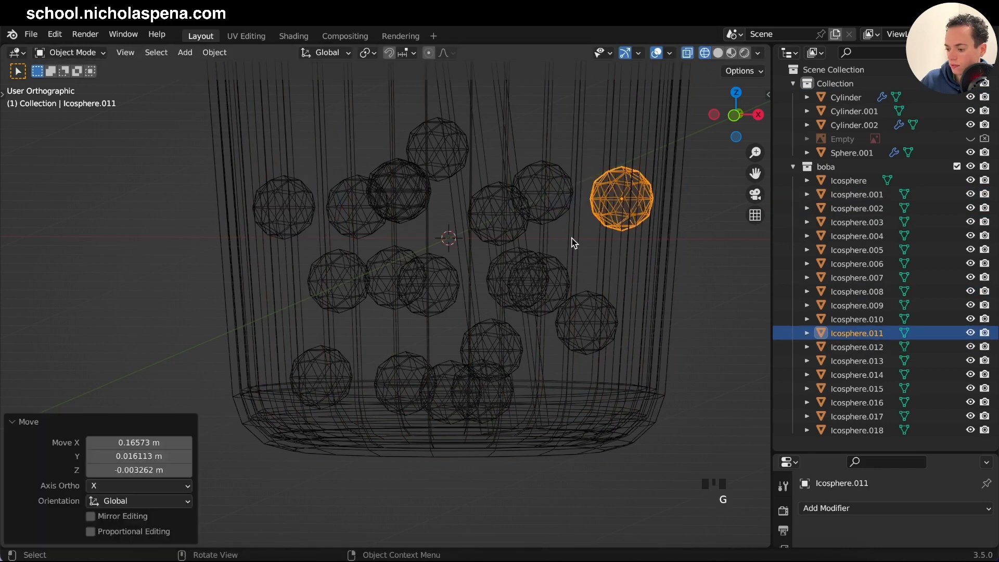
click(560, 274)
click(594, 318)
key(g)
key(Escape)
click(595, 318)
click(597, 323)
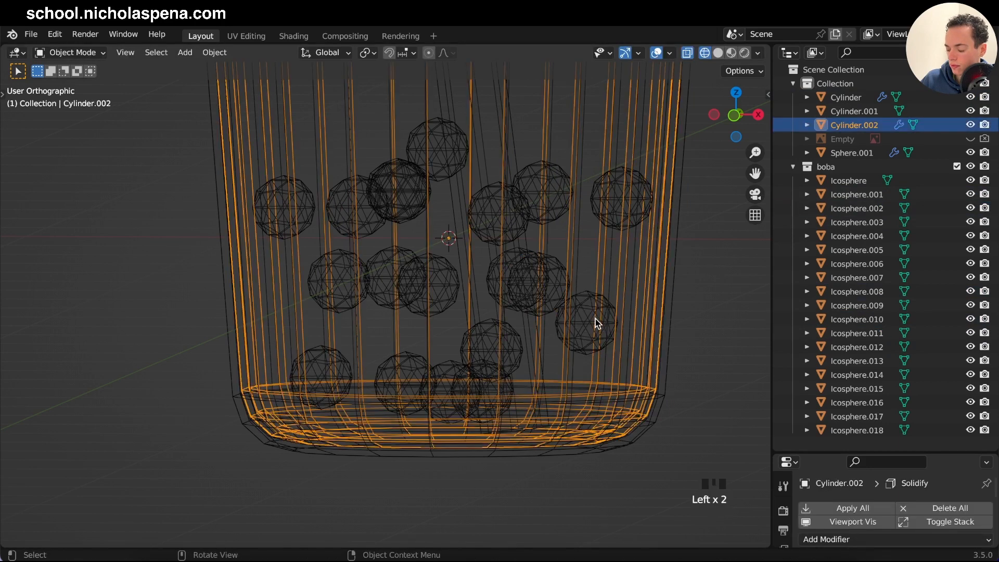
- Move the lower ball nearest the positive X wall about 0.12 m outward along X
click(584, 323)
key(g)
click(608, 322)
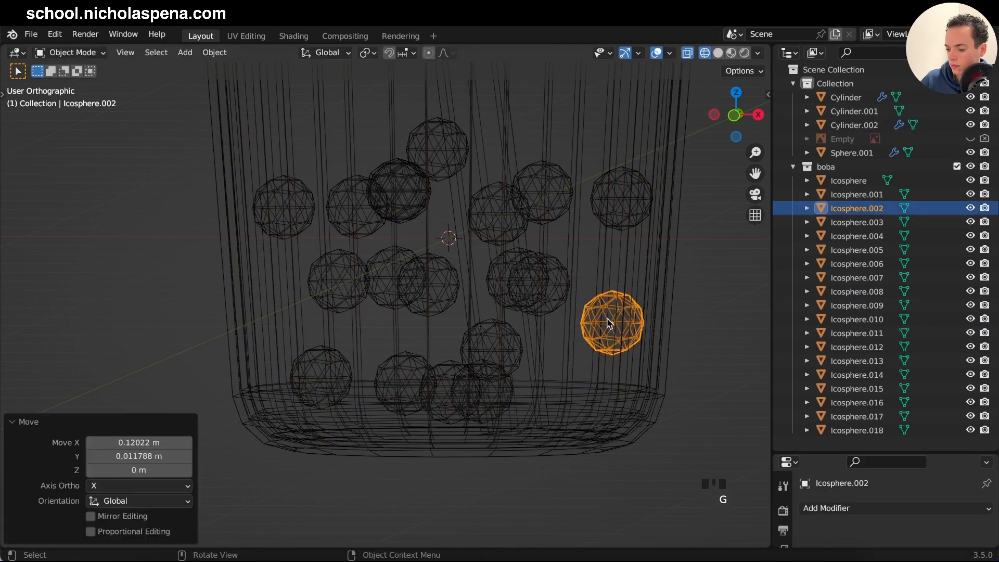
- Move the middle-height ball on the negative X side about 0.19 m outward toward the cup wall and deselect it
click(333, 302)
key(g)
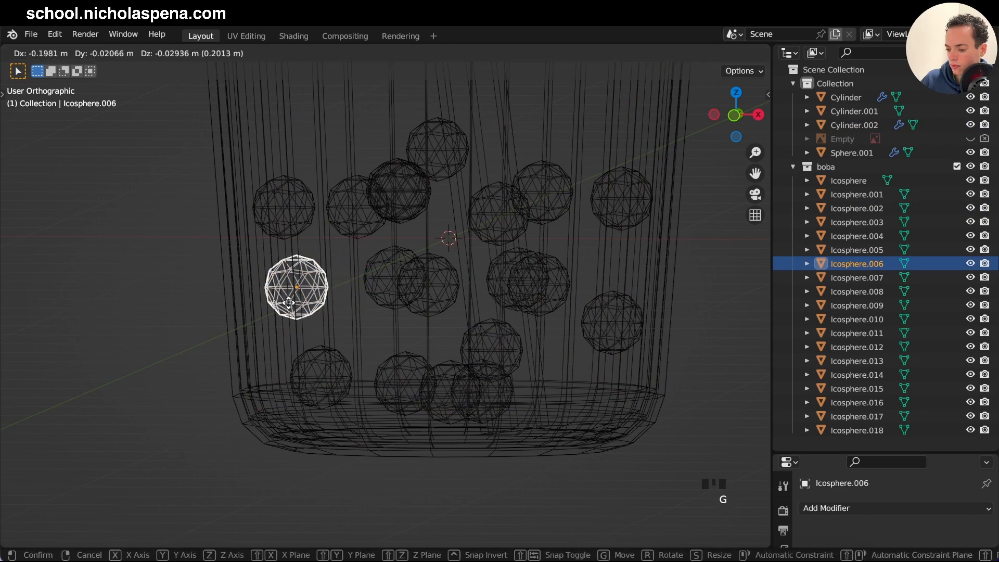
click(291, 304)
scroll(614, 273, up, 10)
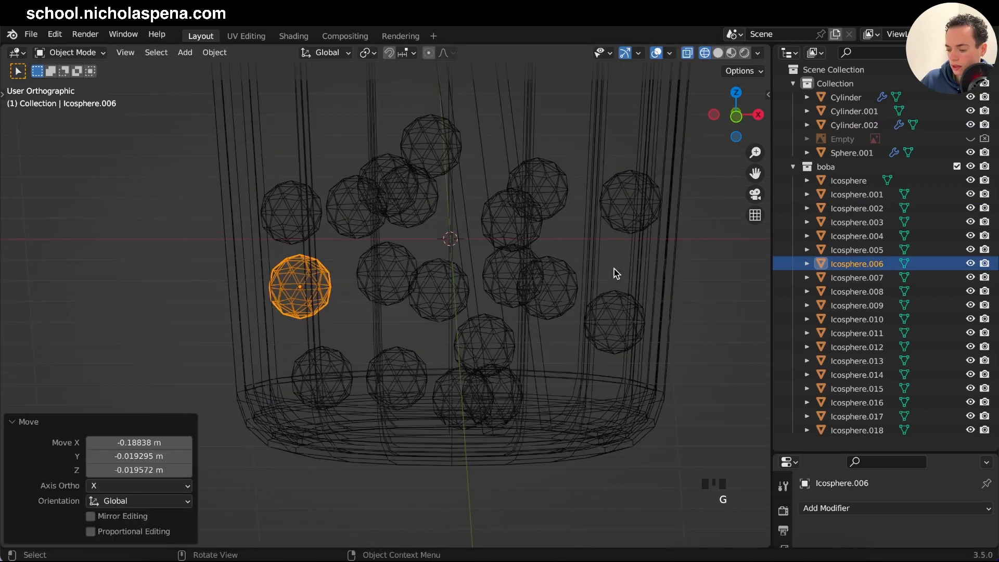
scroll(615, 273, down, 5)
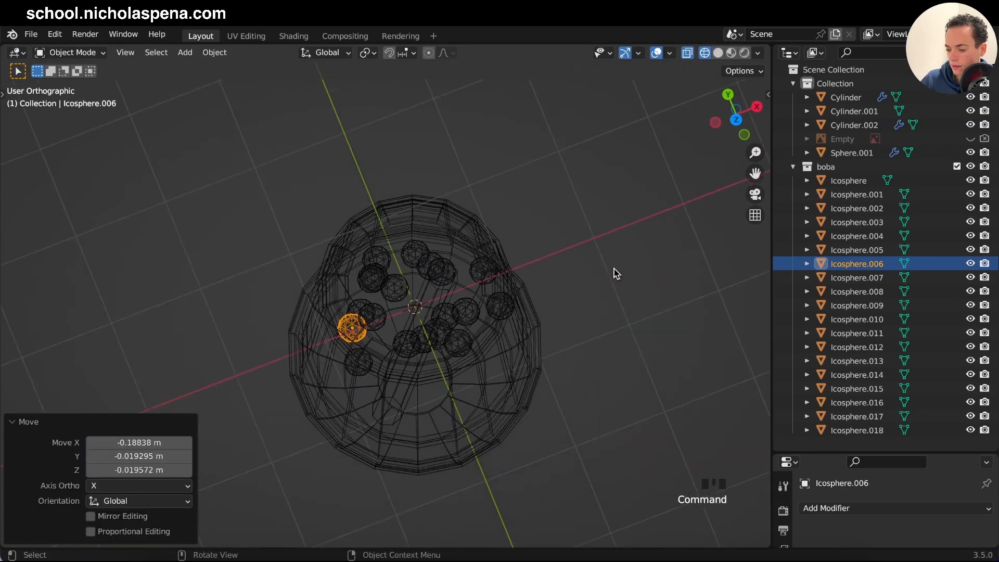
scroll(615, 273, down, 8)
click(615, 273)
- Switch to the front view with solid shading and save the file
key(KP_1)
scroll(615, 273, up, 3)
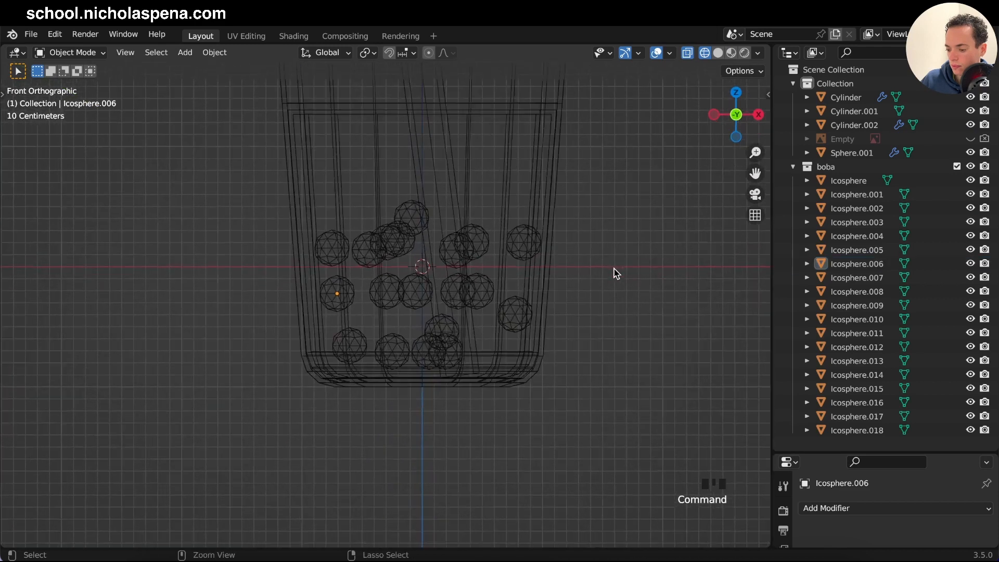
click(686, 52)
click(718, 53)
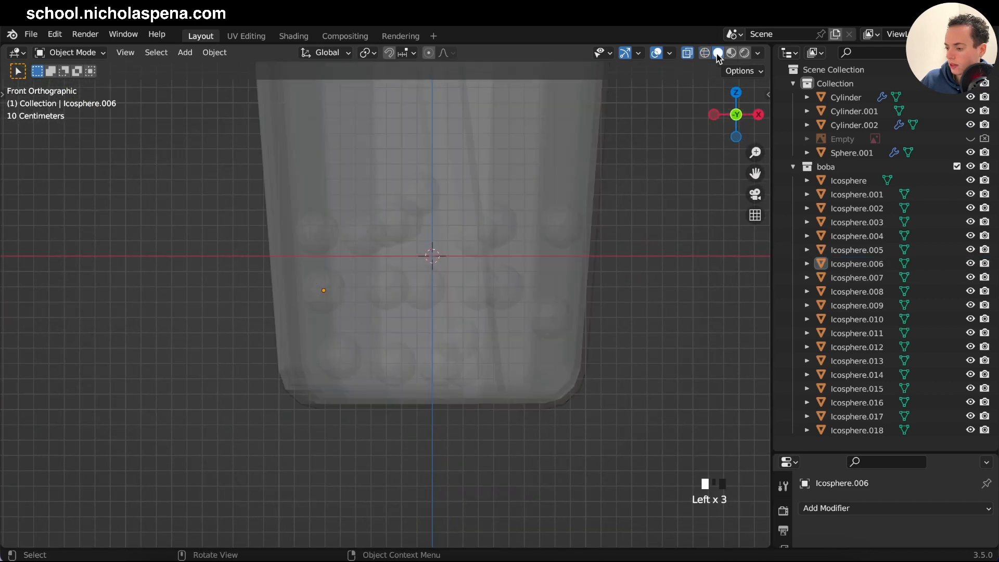
super+scroll(682, 258, down, 3)
key(super+s)
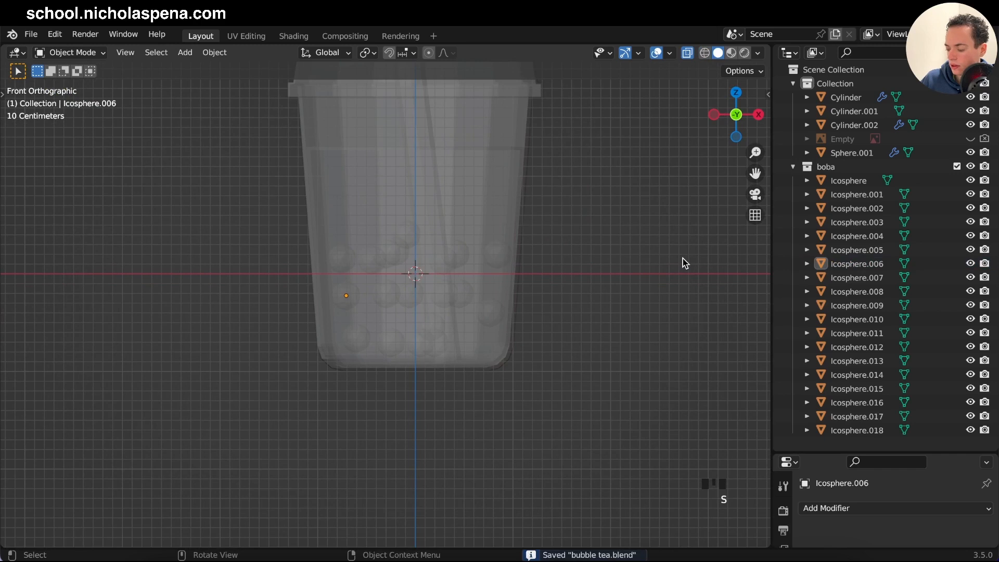
- Enlarge the properties area and check the render engine settings and the world background's color texture options
scroll(683, 258, up, 2)
shift+scroll(682, 258, up, 4)
shift+scroll(683, 258, up, 1)
drag(825, 451, 822, 136)
click(784, 195)
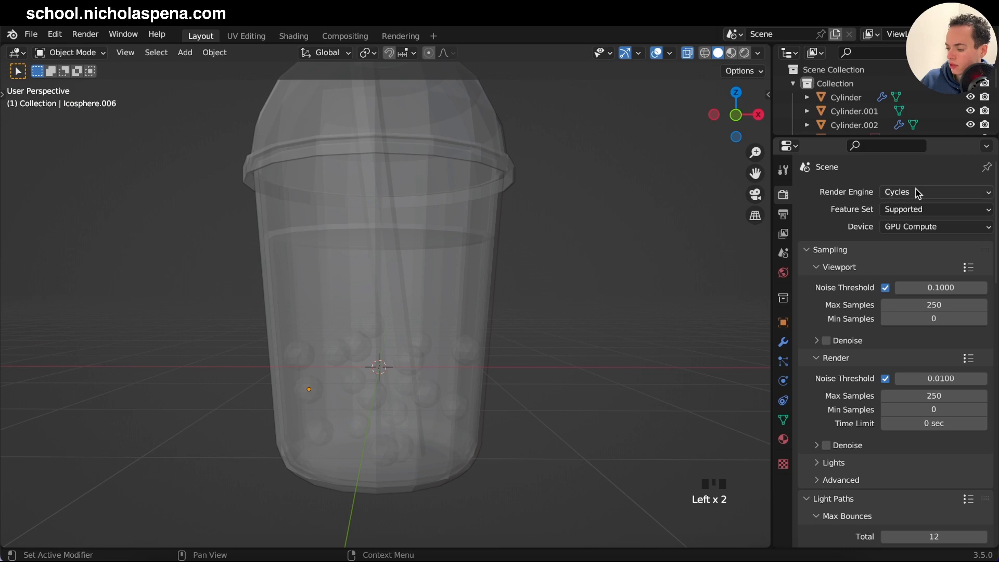
click(785, 273)
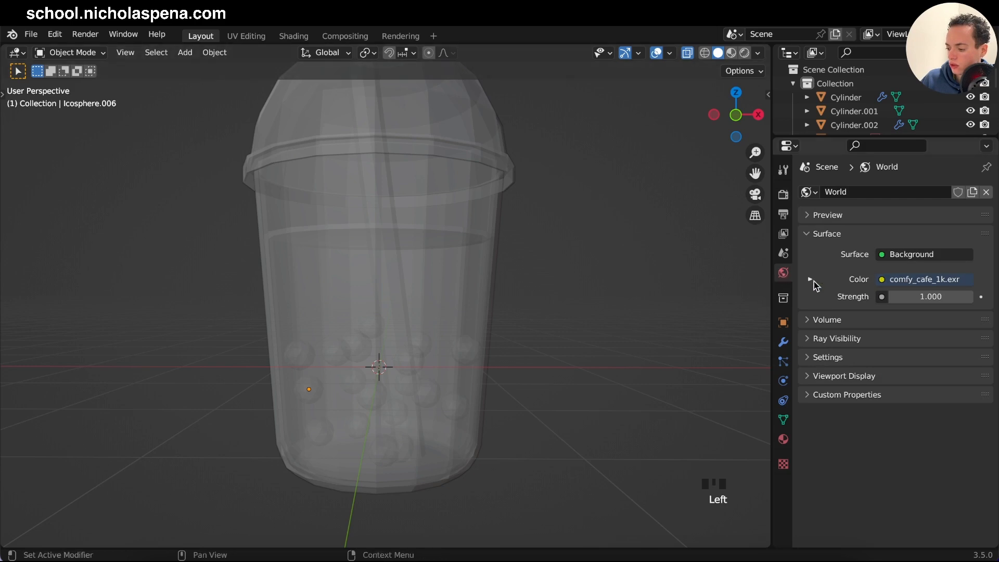
click(880, 280)
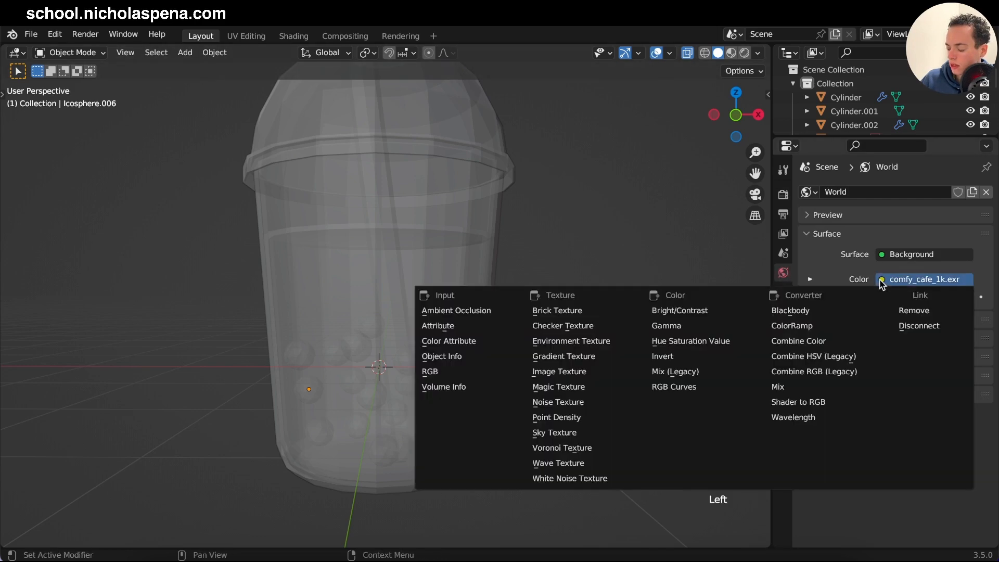
click(575, 346)
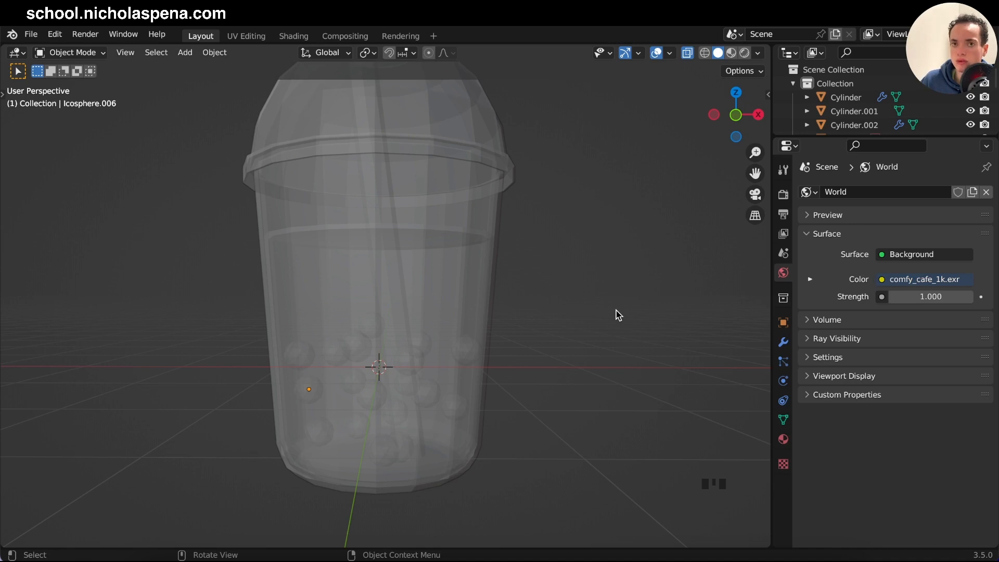
- Examine the cup and its boba balls from several angles and return to the front view
scroll(616, 315, up, 5)
scroll(615, 315, down, 4)
shift+scroll(615, 315, left, 2)
shift+scroll(615, 315, left, 1)
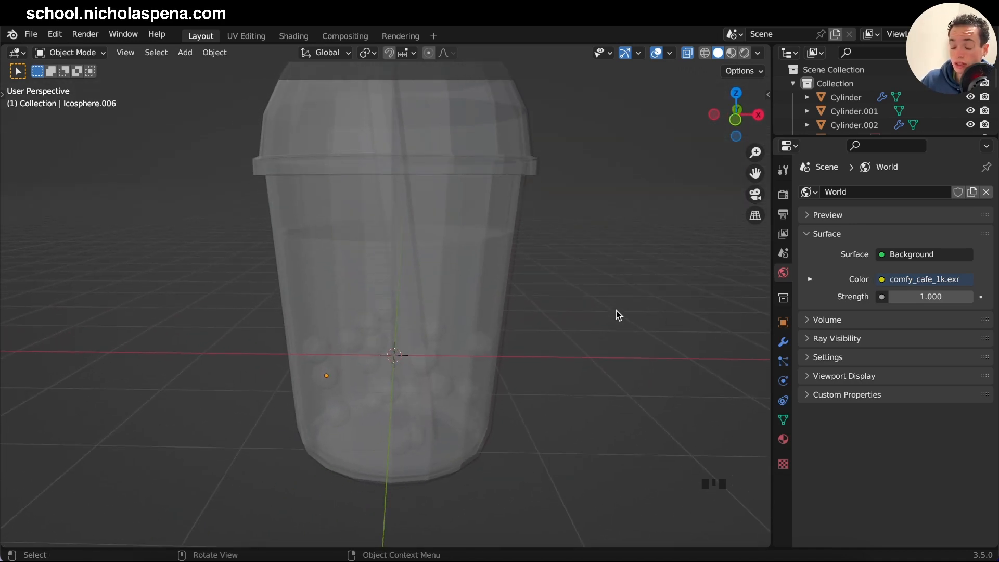
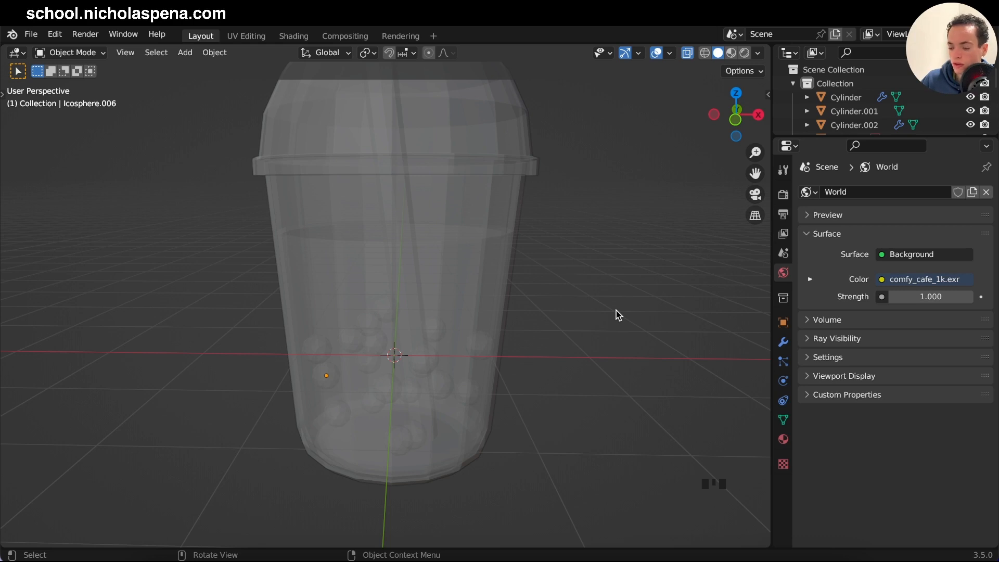
scroll(615, 316, right, 8)
scroll(615, 316, down, 6)
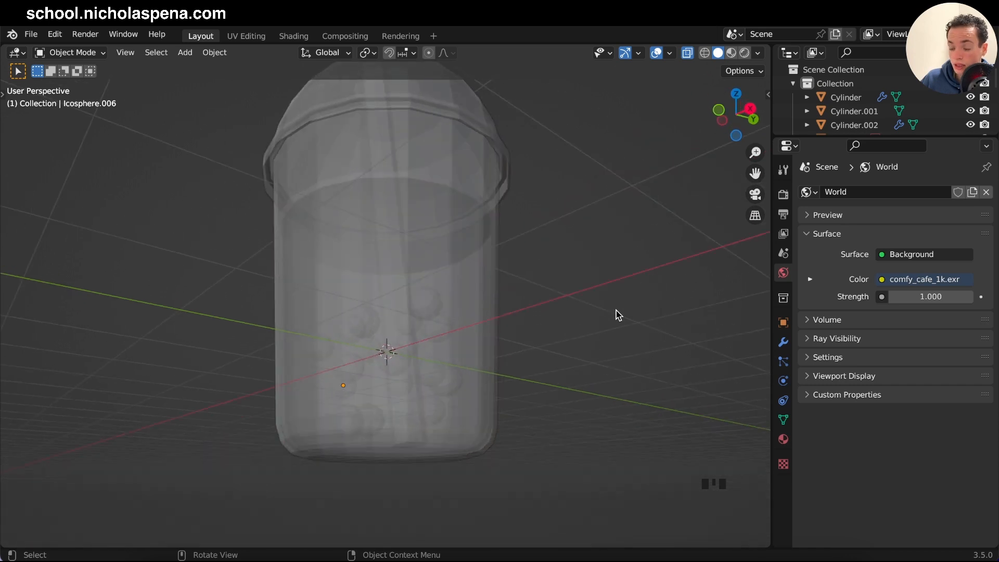
scroll(615, 315, up, 3)
key(KP_1)
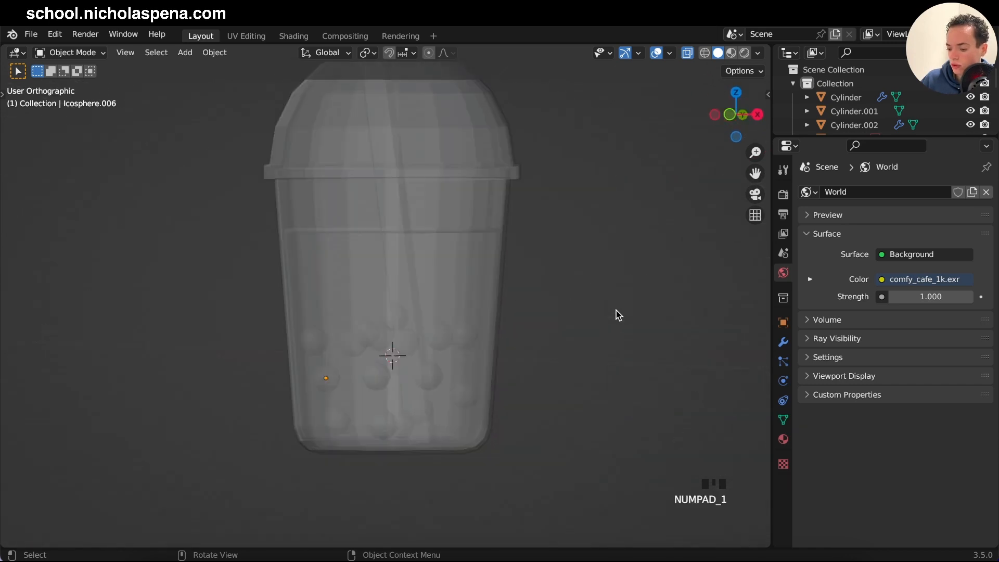
ctrl+scroll(615, 315, up, 3)
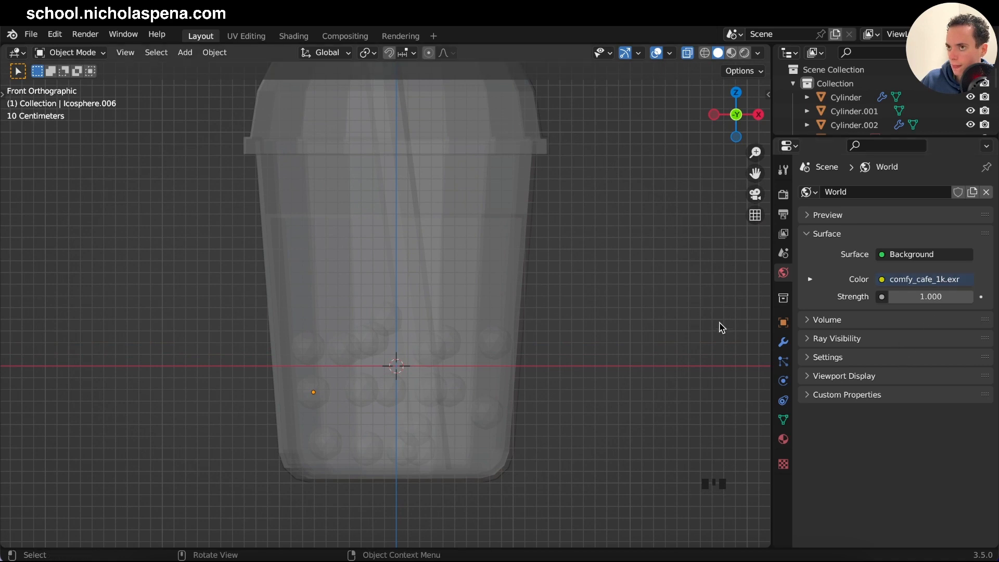
shift+scroll(643, 301, up, 3)
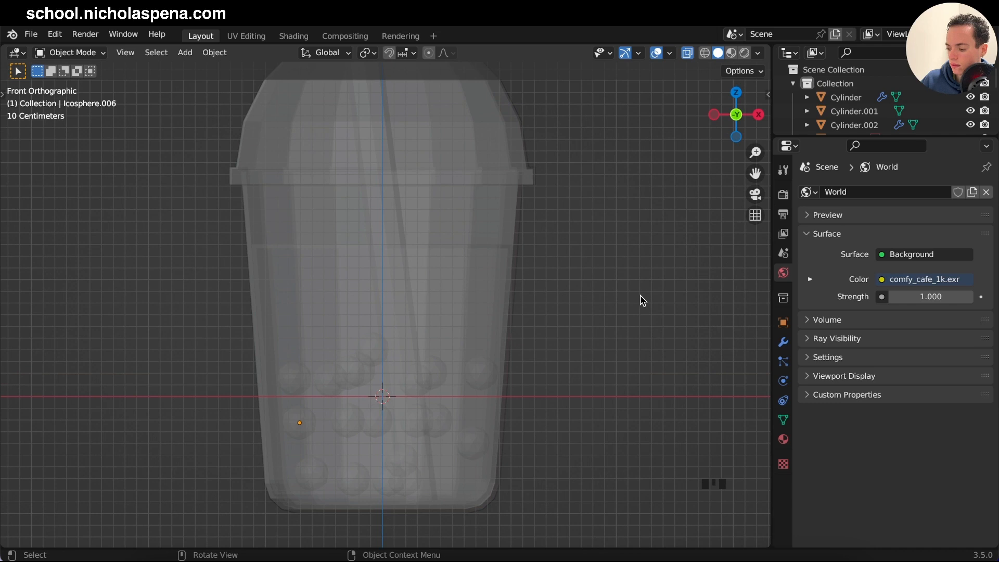
shift+scroll(655, 208, down, 8)
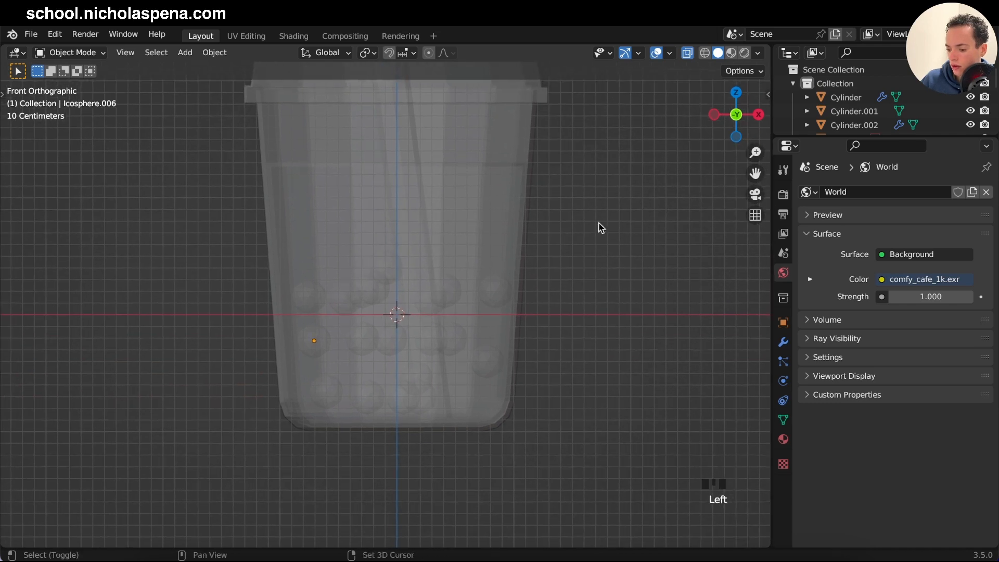
- Switch the viewport to rendered shading, save the file and view the whole cup at an angle
click(744, 53)
key(super+s)
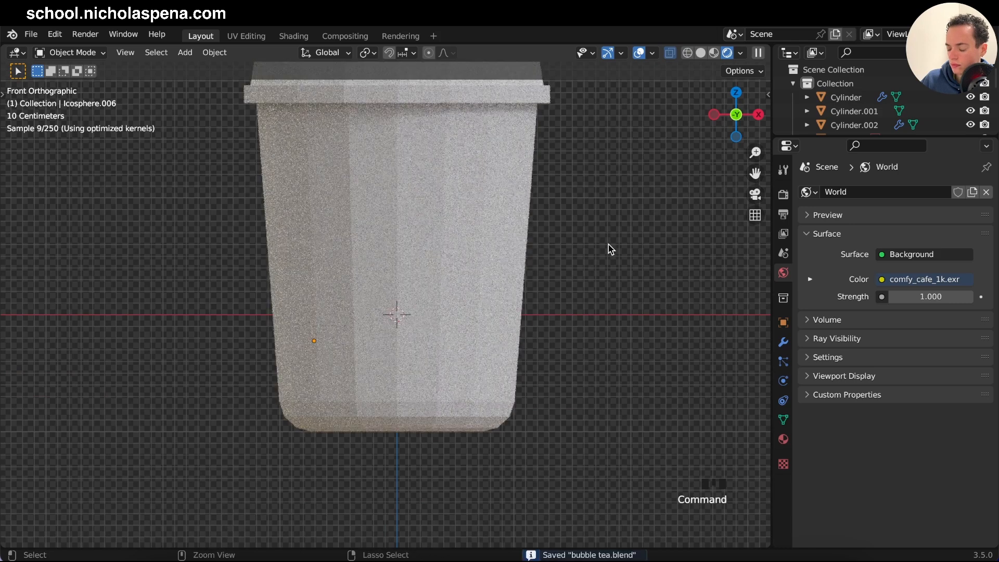
scroll(607, 245, down, 5)
scroll(607, 245, left, 3)
scroll(607, 245, up, 4)
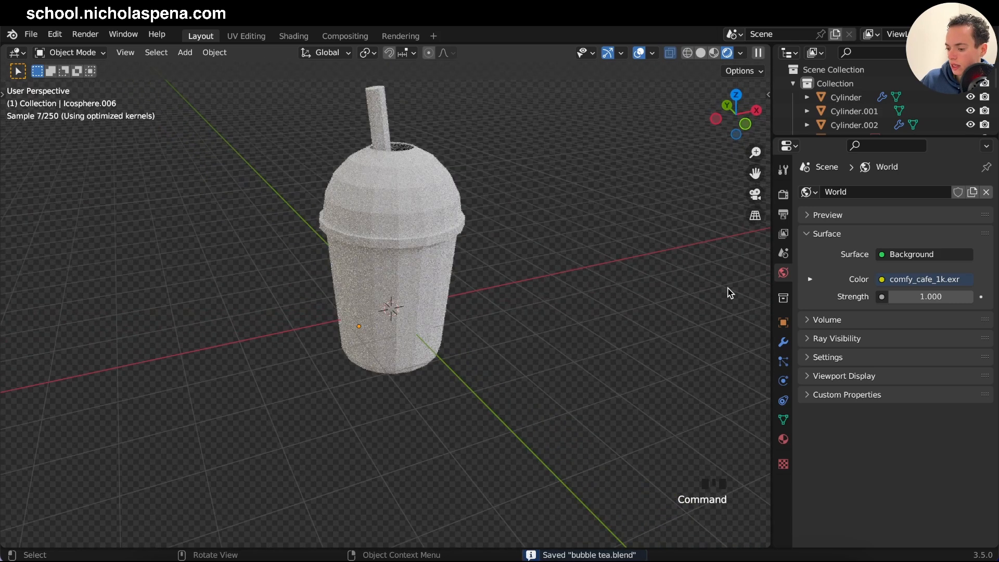
scroll(616, 260, right, 5)
middle_drag(618, 265, 746, 205)
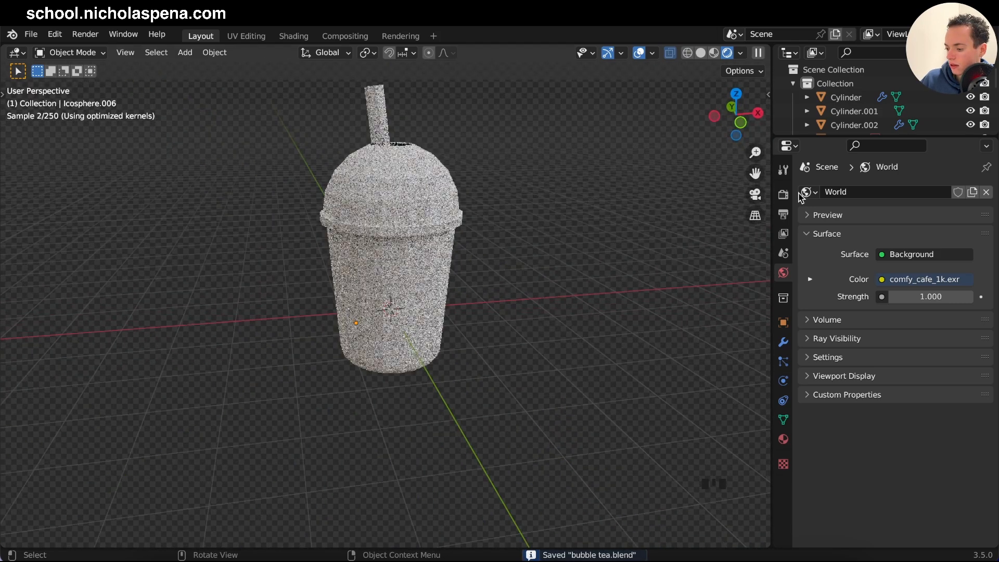
- Turn the film's transparent background off and back on in the render settings
click(783, 195)
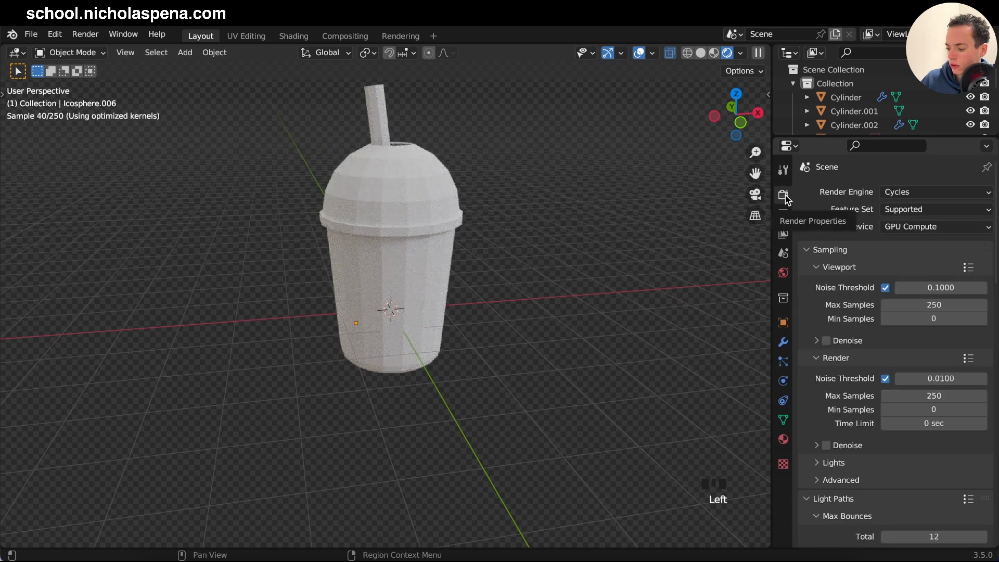
scroll(863, 319, down, 15)
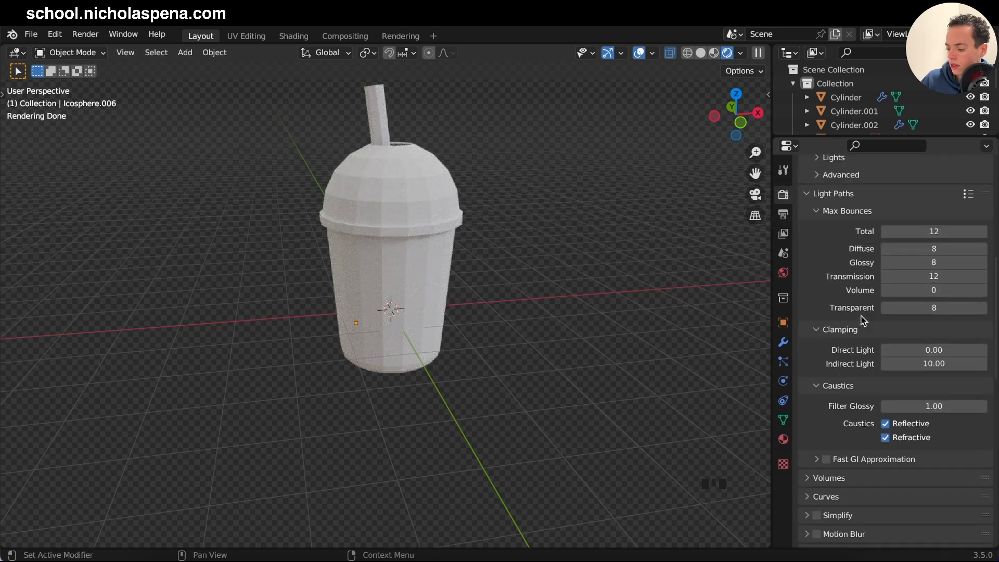
scroll(832, 395, down, 5)
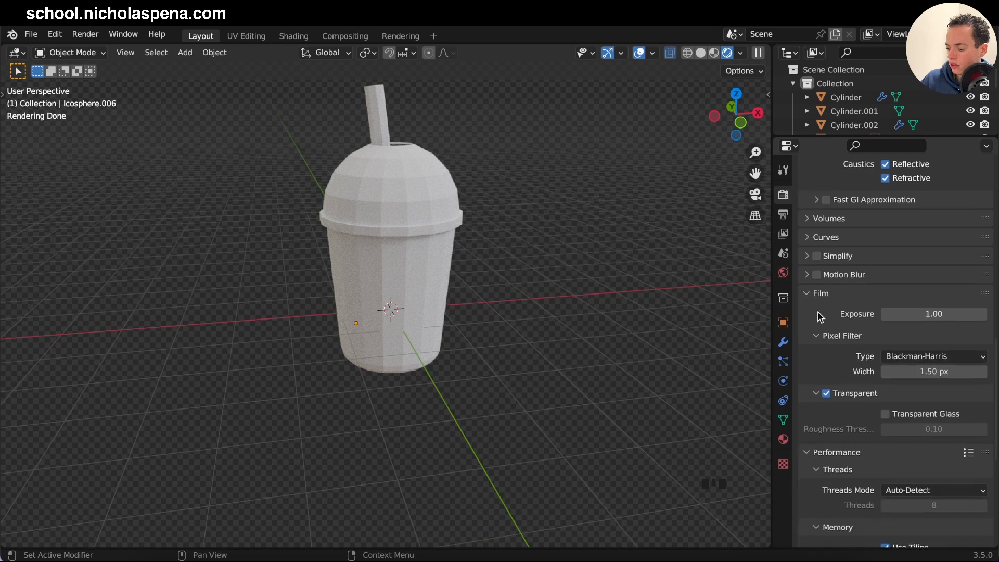
click(826, 393)
click(826, 393)
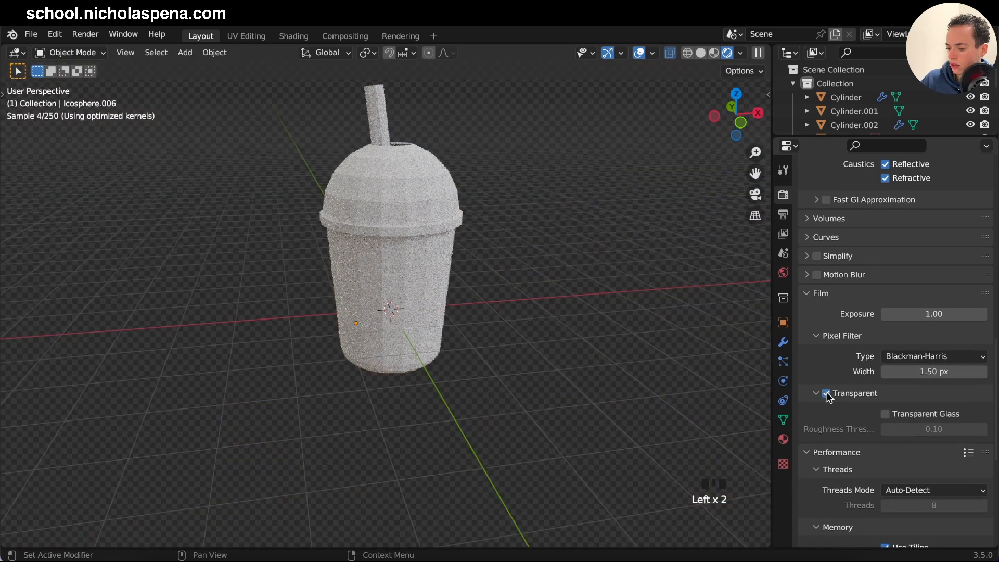
- Select the dome lid and add a new material to it
super+scroll(541, 276, up, 4)
click(444, 121)
shift+scroll(444, 121, up, 5)
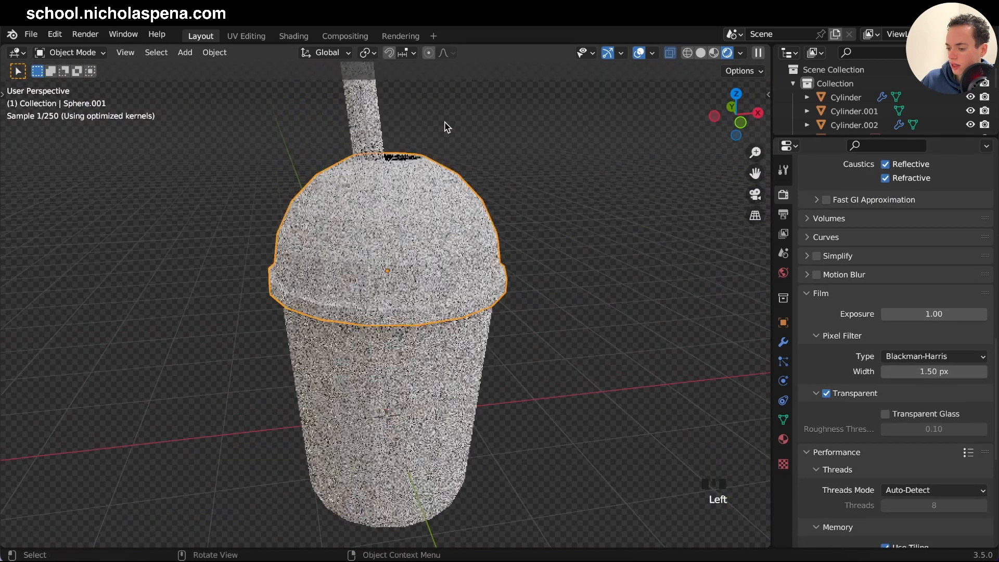
click(783, 439)
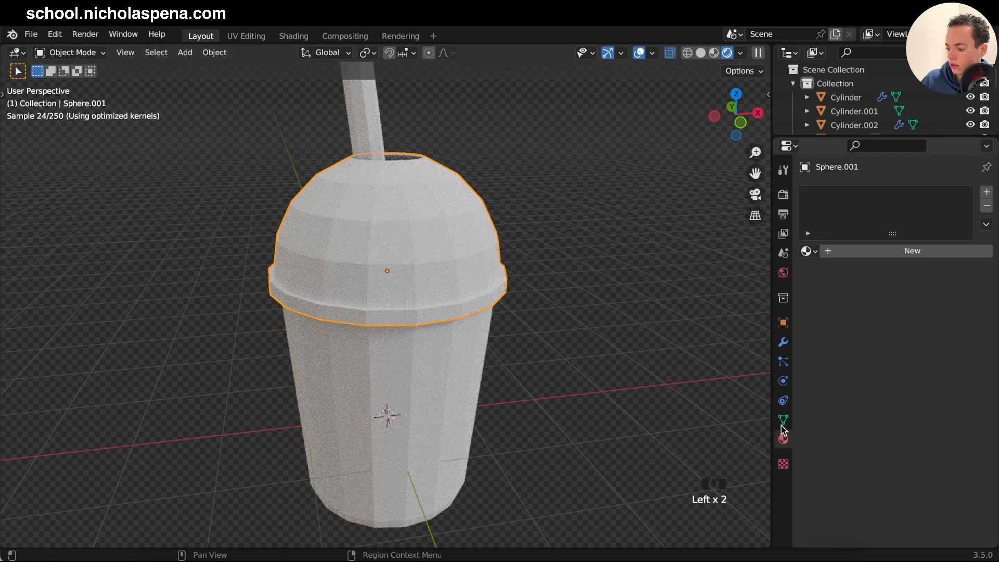
click(851, 257)
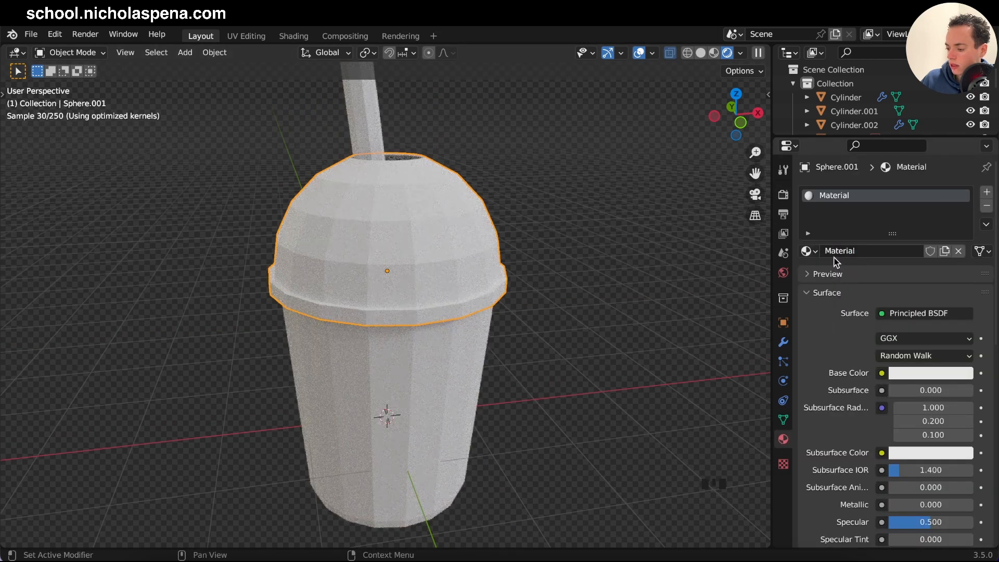
scroll(827, 341, down, 3)
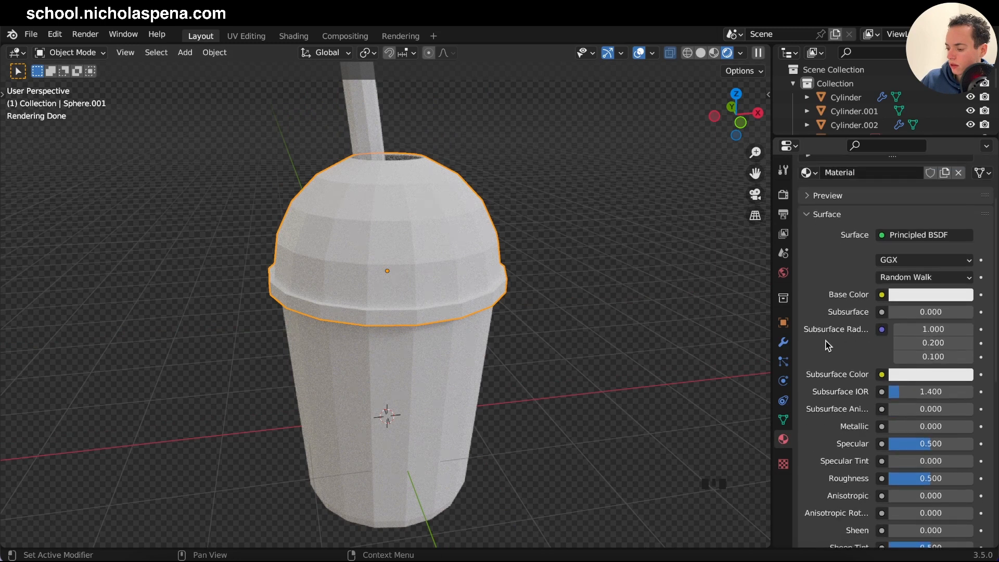
scroll(827, 345, up, 1)
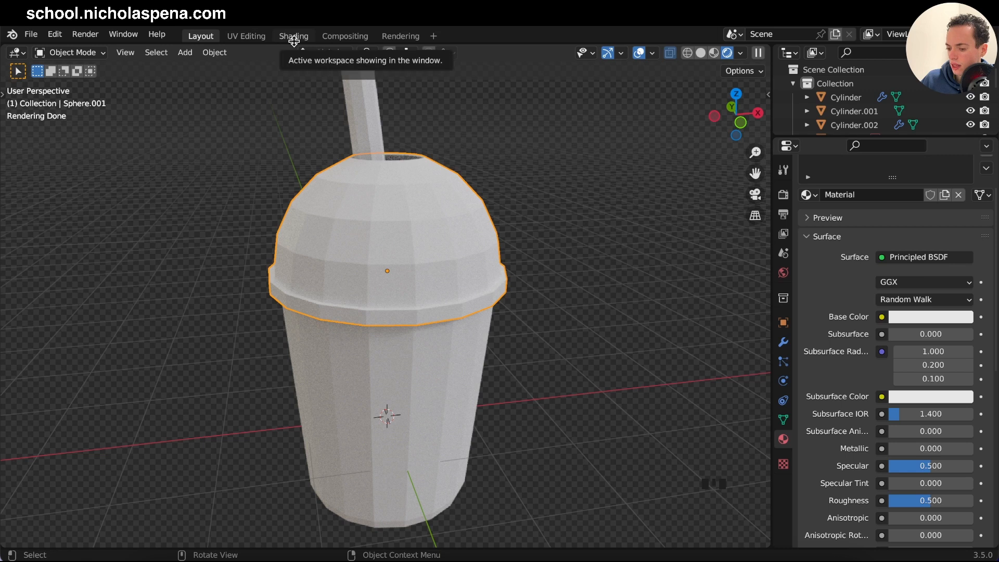
- Open the Shading workspace and apply the Glass_material asset to the dome lid
click(291, 37)
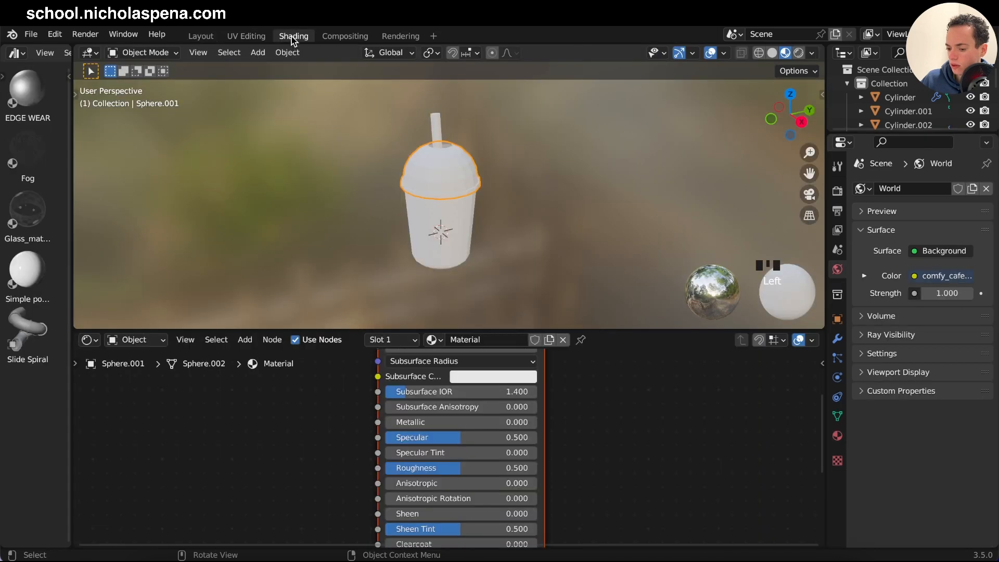
scroll(463, 205, up, 3)
click(30, 210)
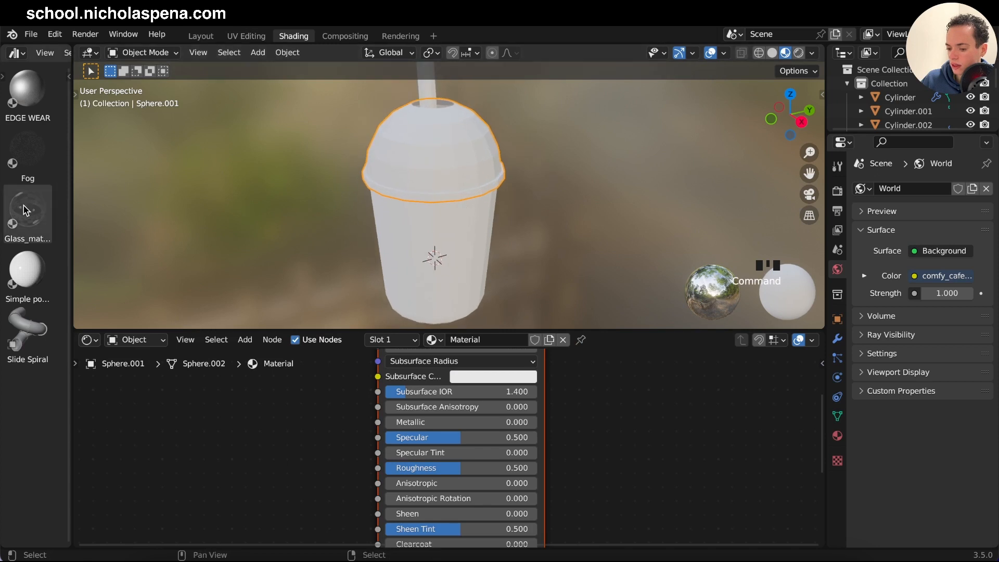
drag(28, 213, 441, 154)
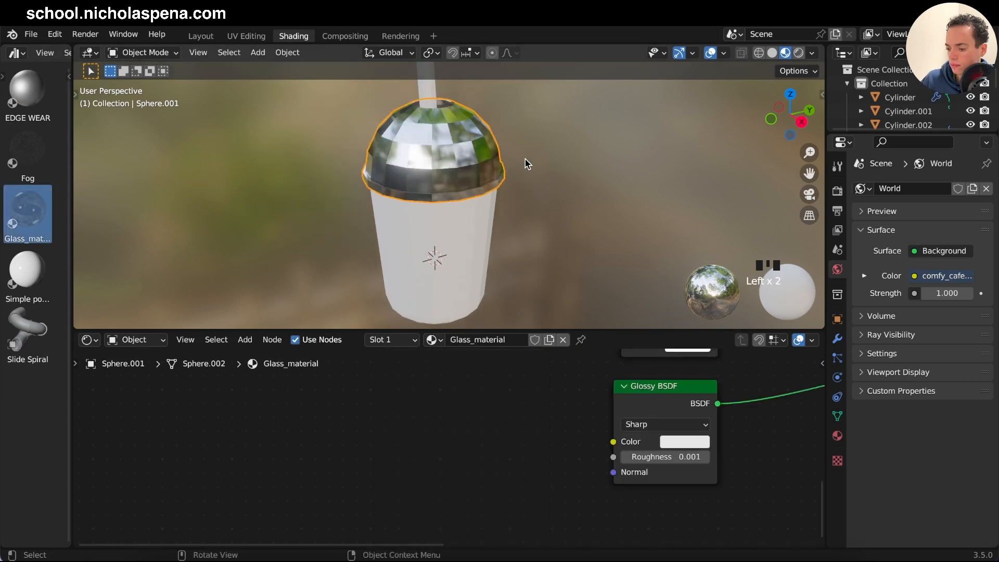
- Preview the glass lid in rendered shading and return to the Layout workspace to view the whole cup
scroll(526, 162, up, 4)
click(797, 53)
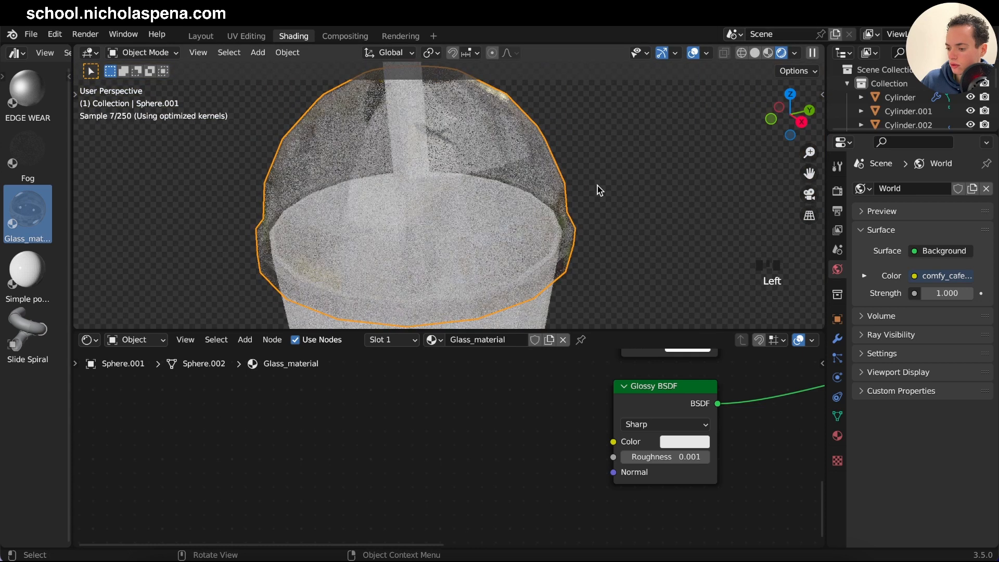
scroll(484, 407, right, 5)
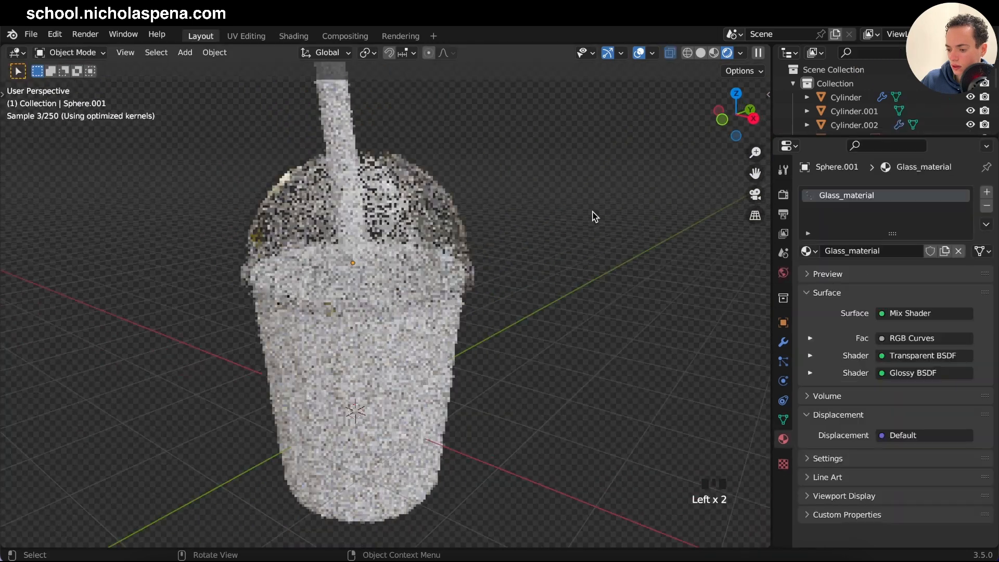
scroll(592, 211, down, 3)
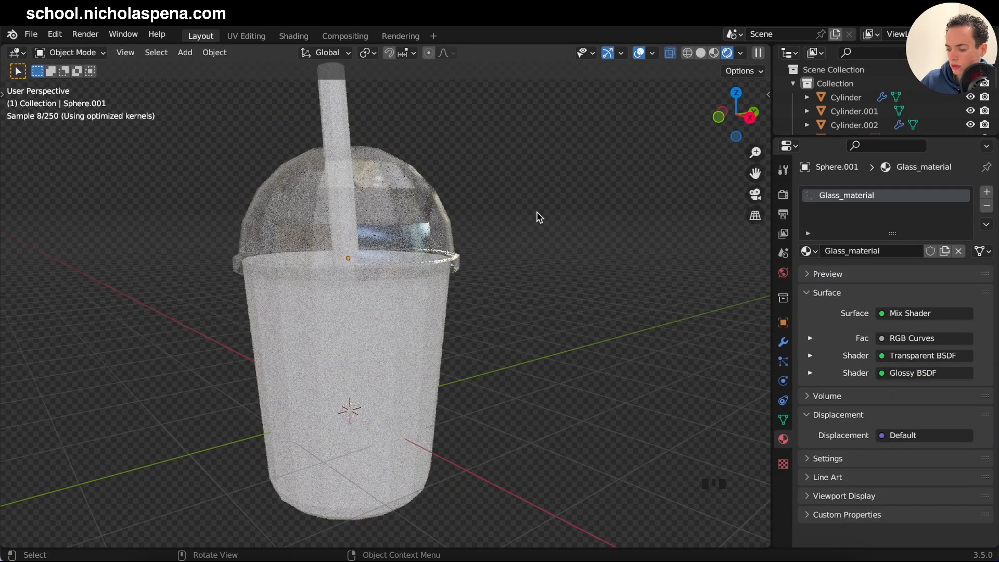
- Examine the node setup of Glass_material in the Shading workspace and return to the Layout workspace
click(293, 35)
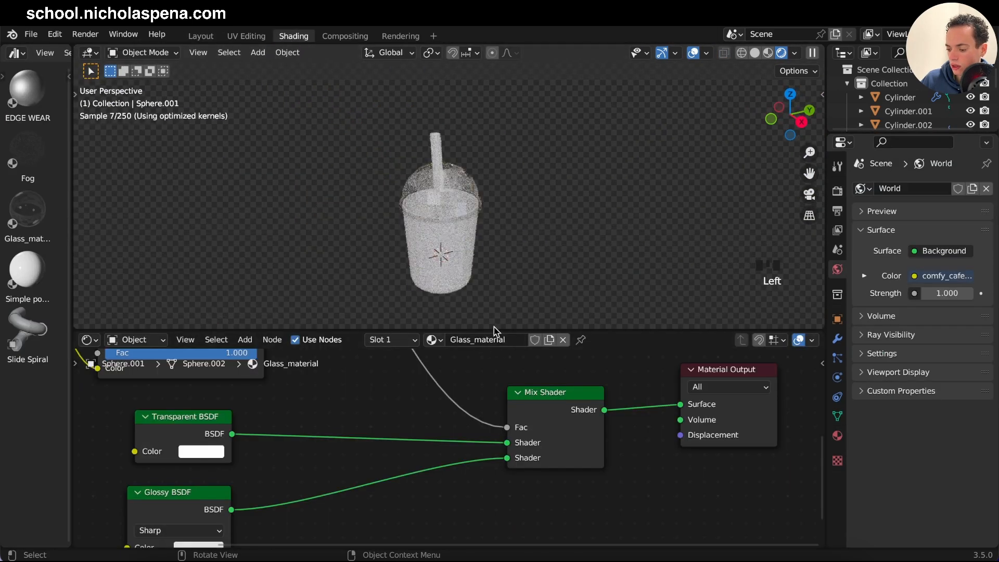
drag(493, 331, 493, 106)
scroll(418, 291, up, 5)
ctrl+scroll(418, 295, up, 4)
ctrl+scroll(418, 295, down, 7)
scroll(420, 296, up, 3)
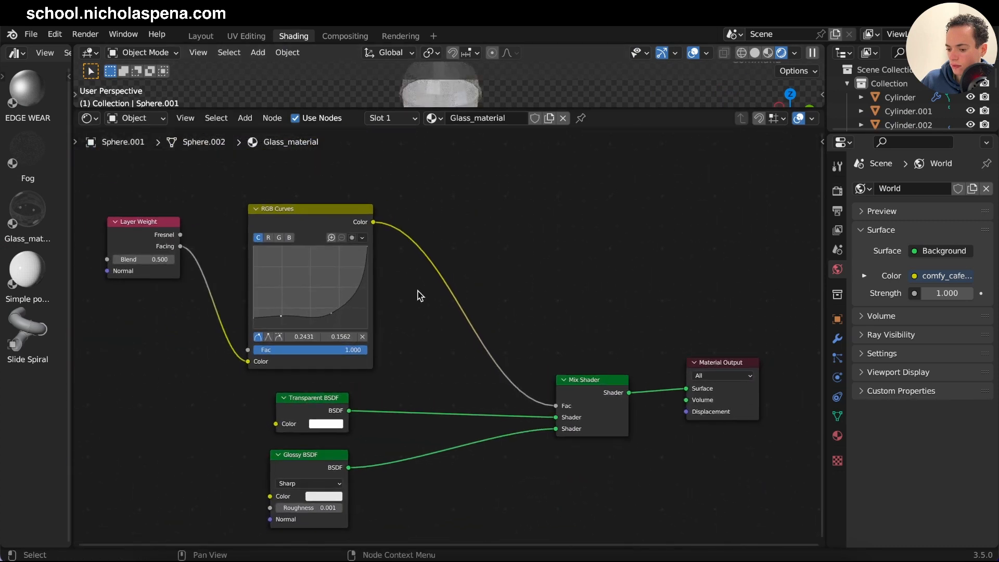
scroll(421, 296, up, 1)
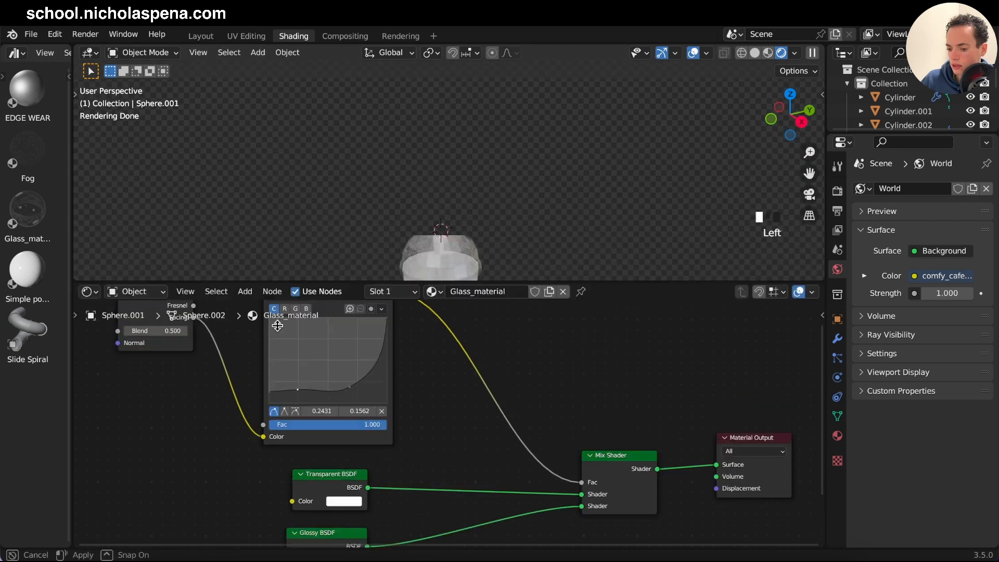
drag(276, 108, 276, 349)
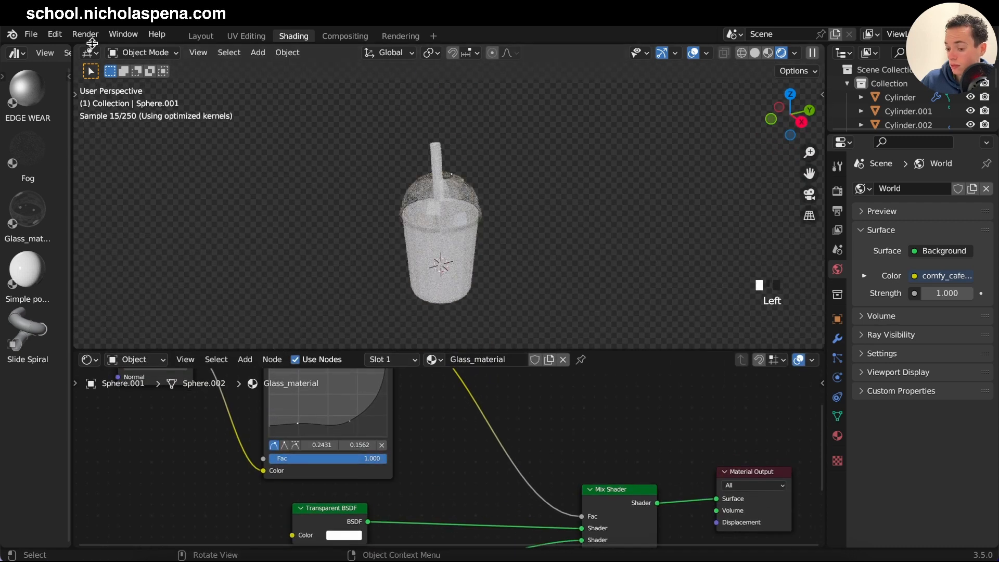
click(200, 36)
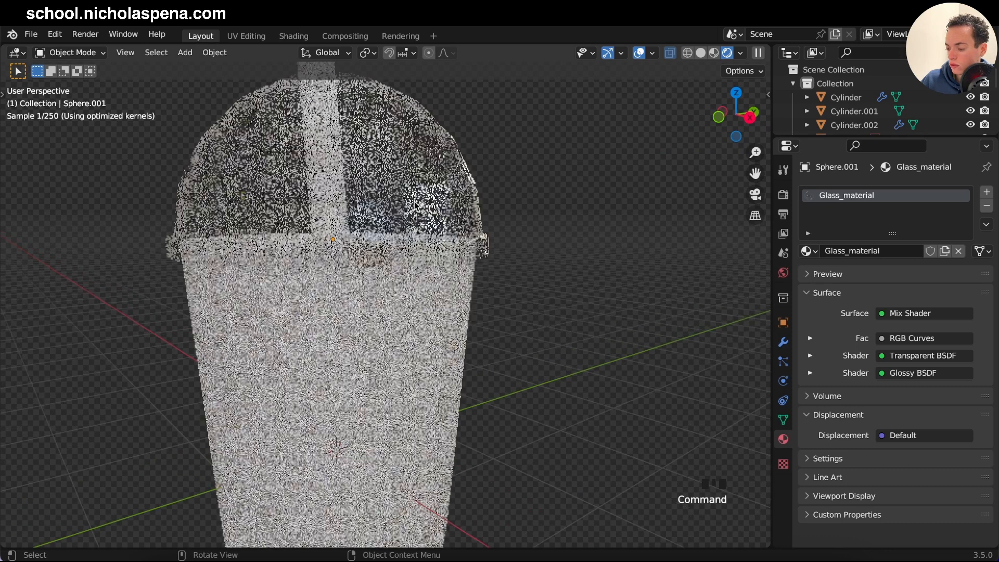
- Add a new material to the cup body and try a Glass BSDF surface before switching back to Principled BSDF
click(346, 367)
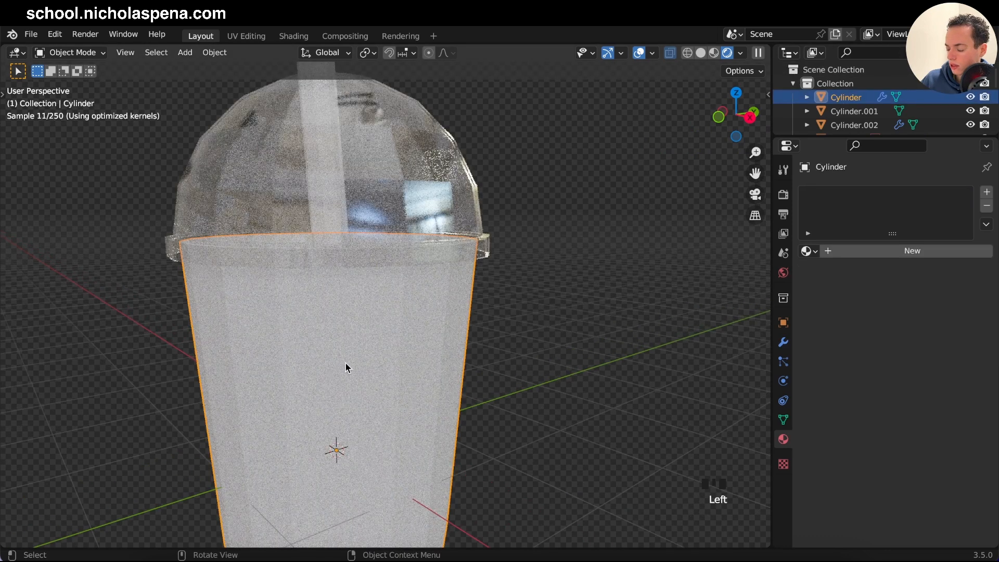
click(827, 252)
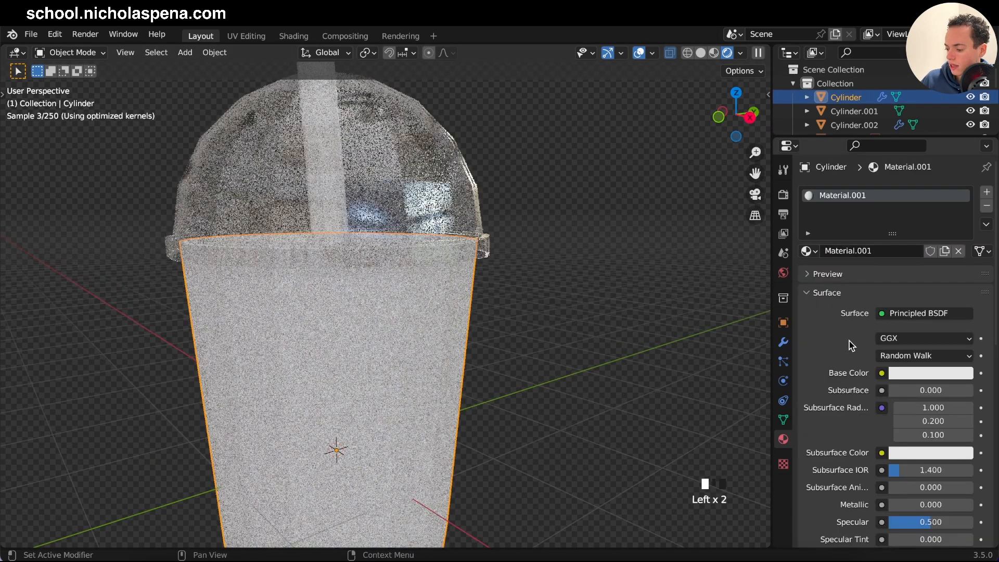
click(892, 314)
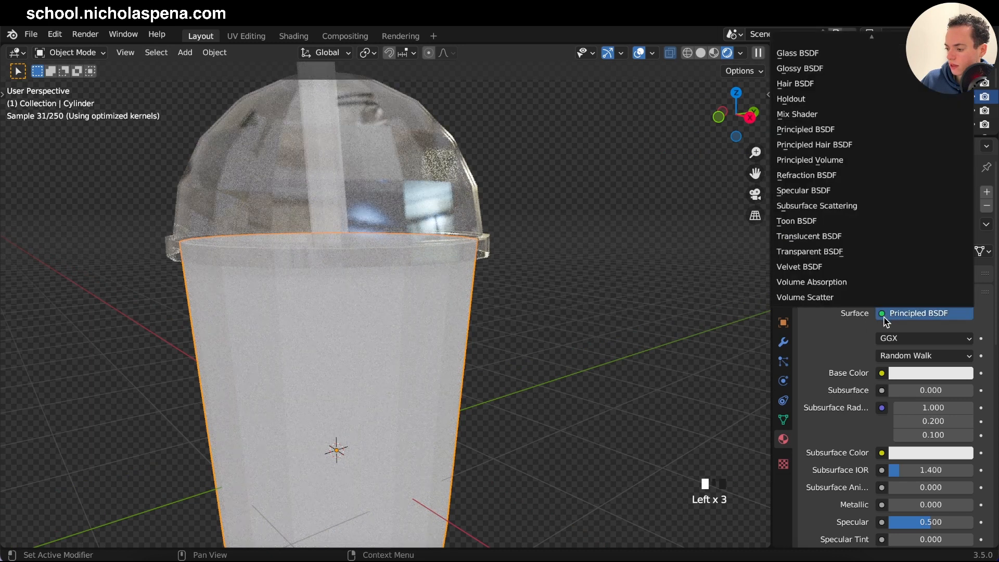
click(810, 53)
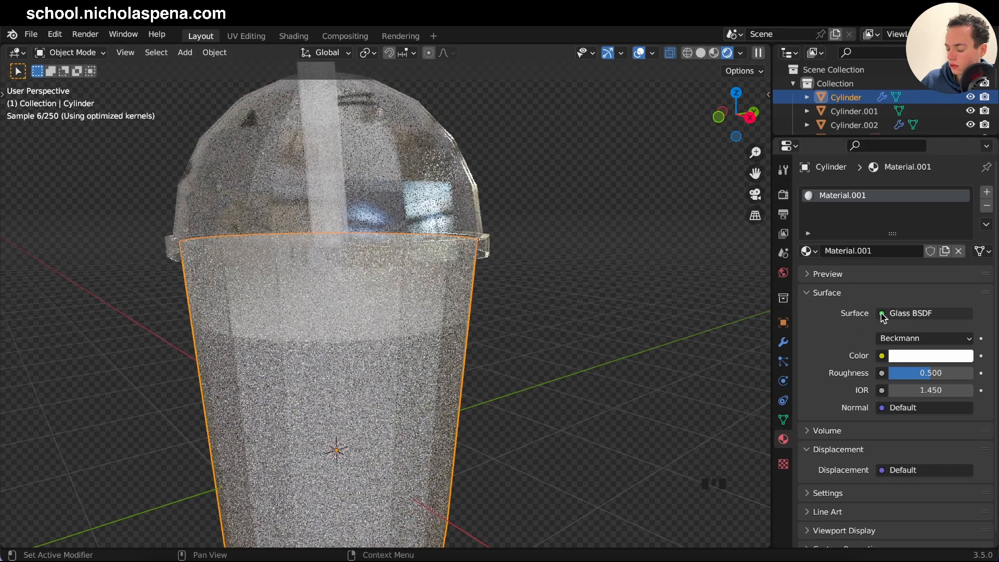
click(882, 314)
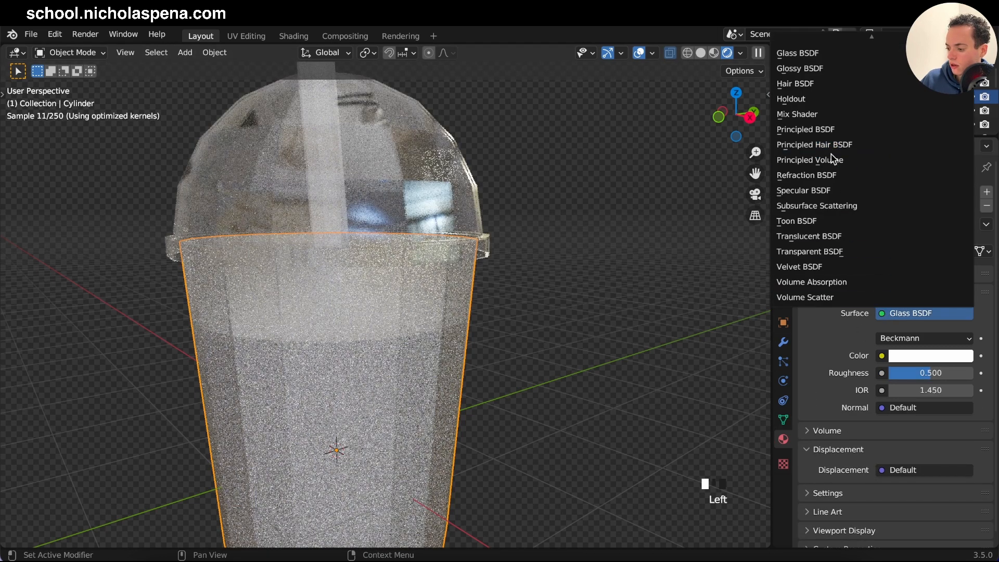
click(823, 131)
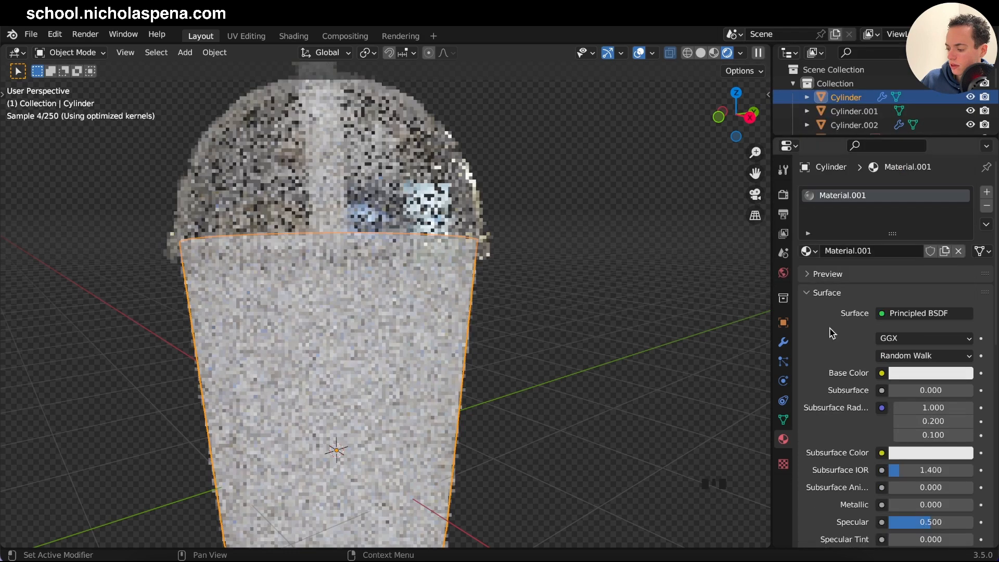
- Set the cup material's roughness to 0 and transmission to 1, and check the cup from another angle
drag(938, 434, 891, 434)
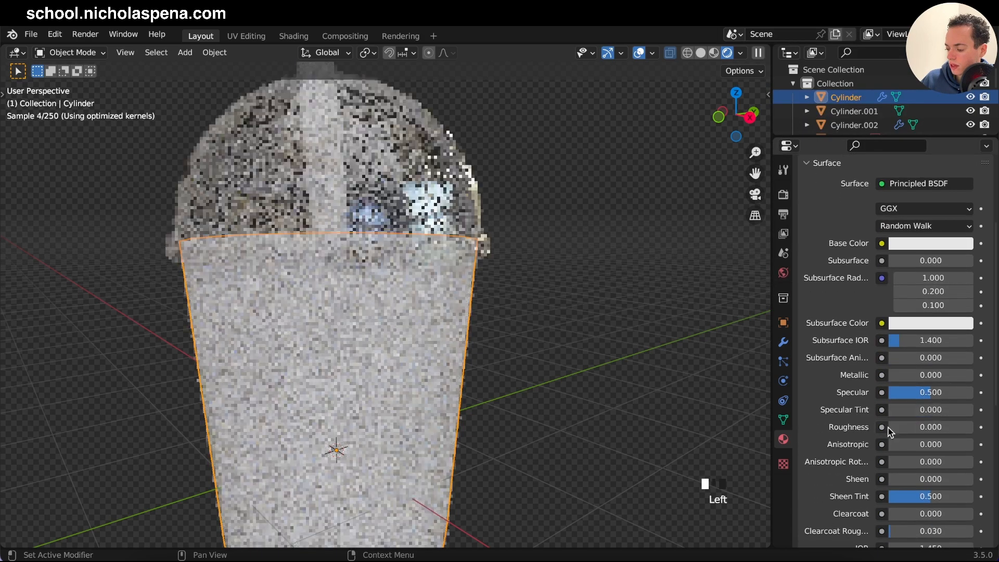
scroll(843, 427, down, 3)
scroll(824, 432, down, 10)
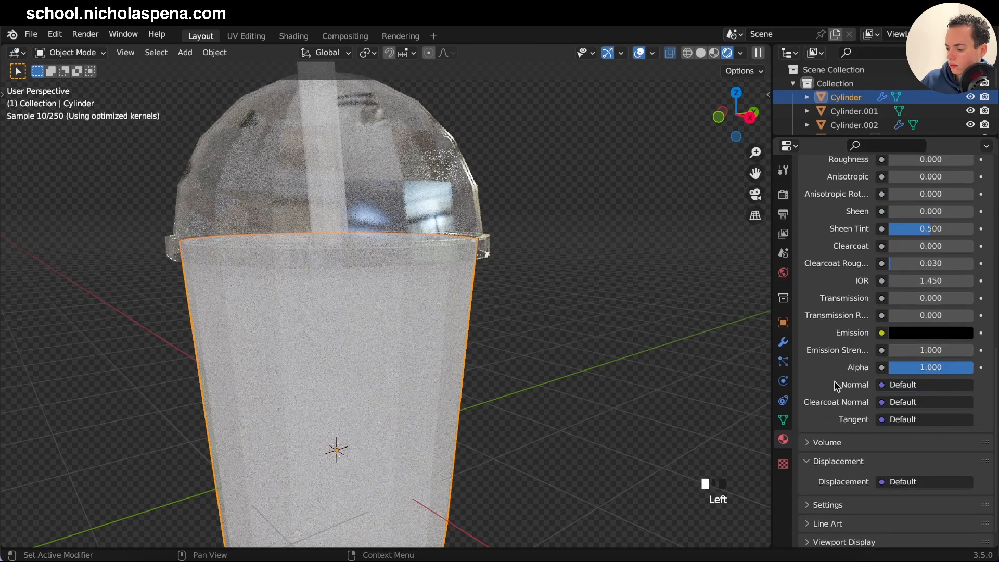
drag(931, 297, 972, 298)
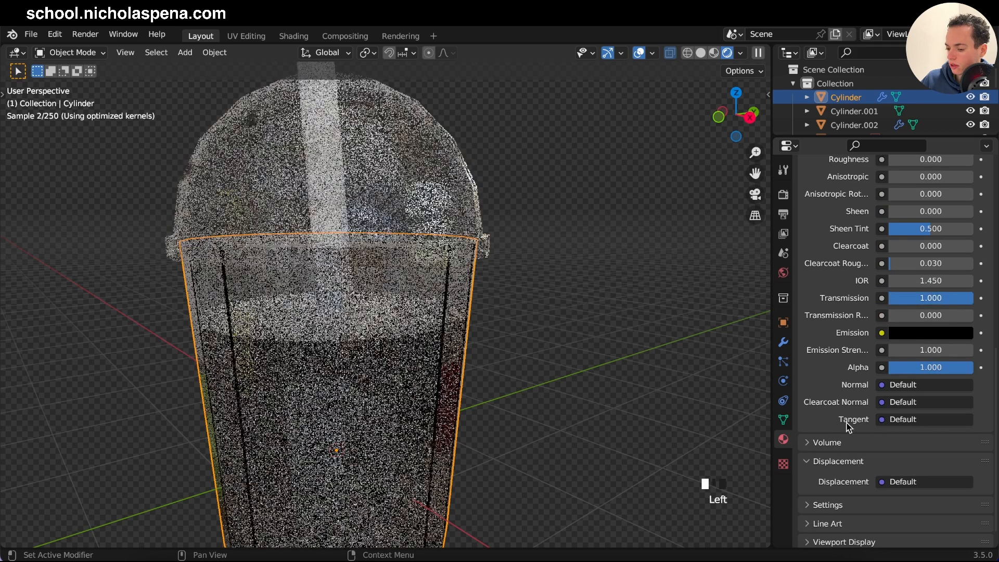
scroll(566, 305, right, 5)
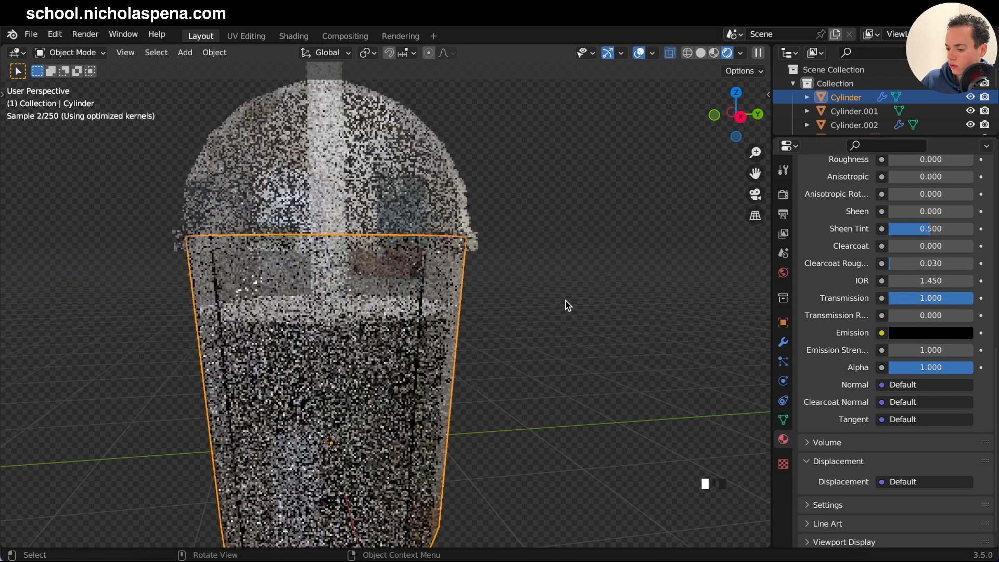
- Replace the cup body's material with the existing Glass_material
scroll(944, 285, up, 10)
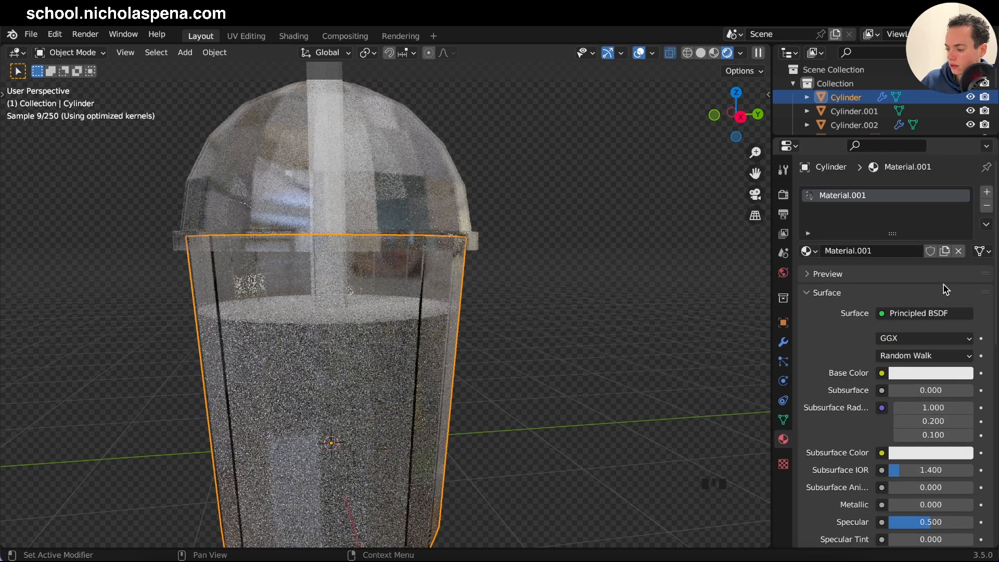
click(810, 252)
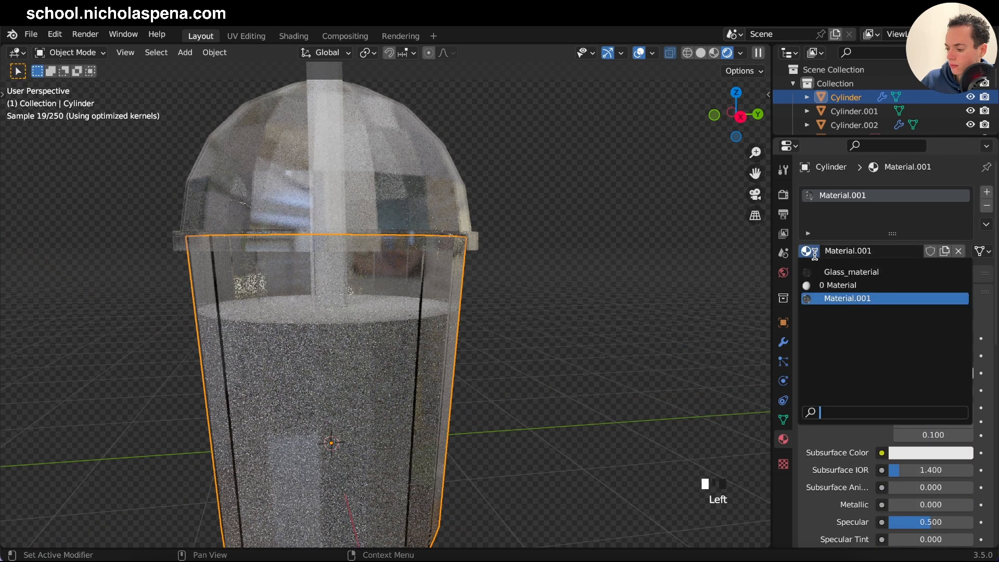
click(827, 272)
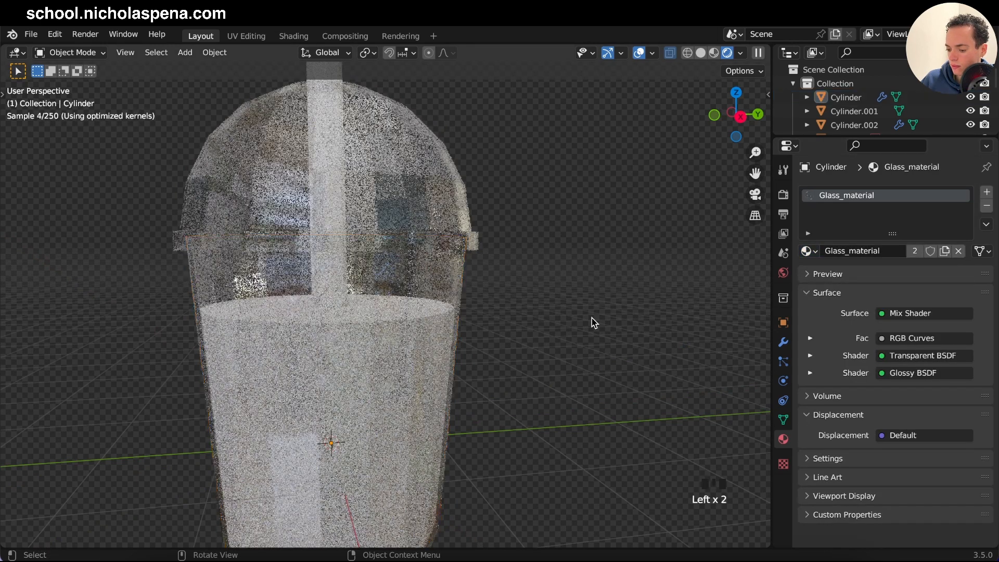
shift+scroll(591, 318, down, 5)
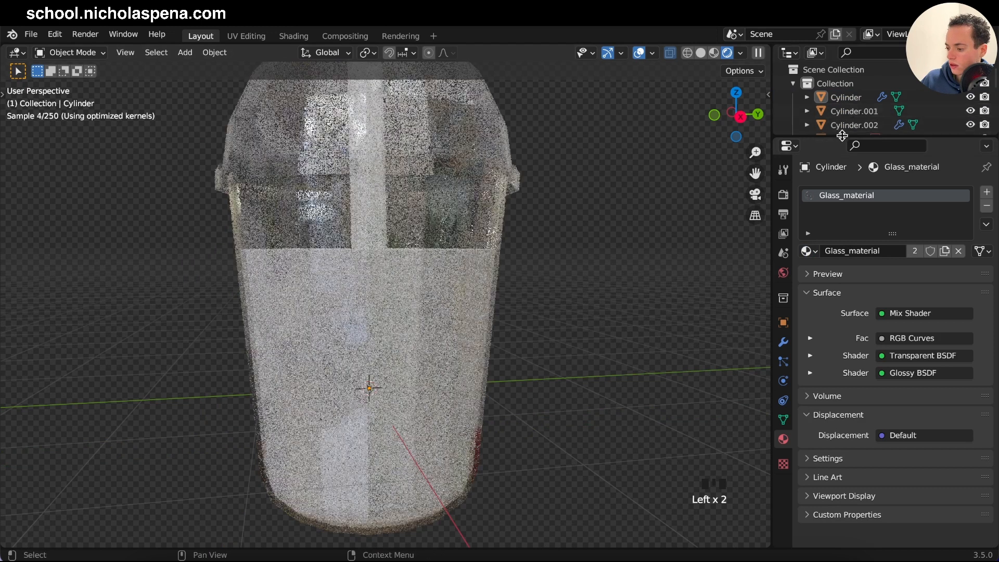
- Enlarge the Outliner and rename the straw object Cylinder.001 as straw
drag(842, 135, 853, 307)
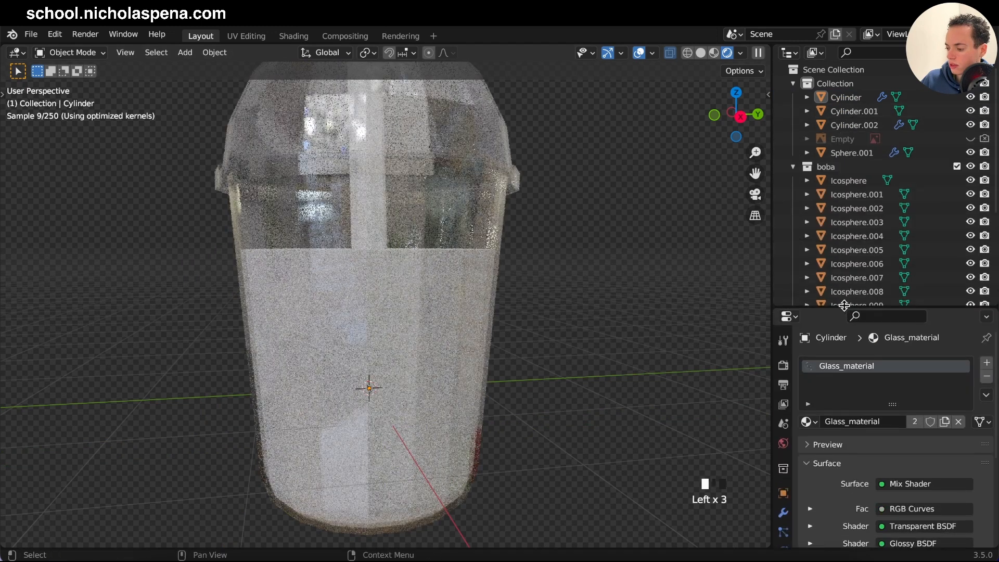
click(844, 126)
click(847, 113)
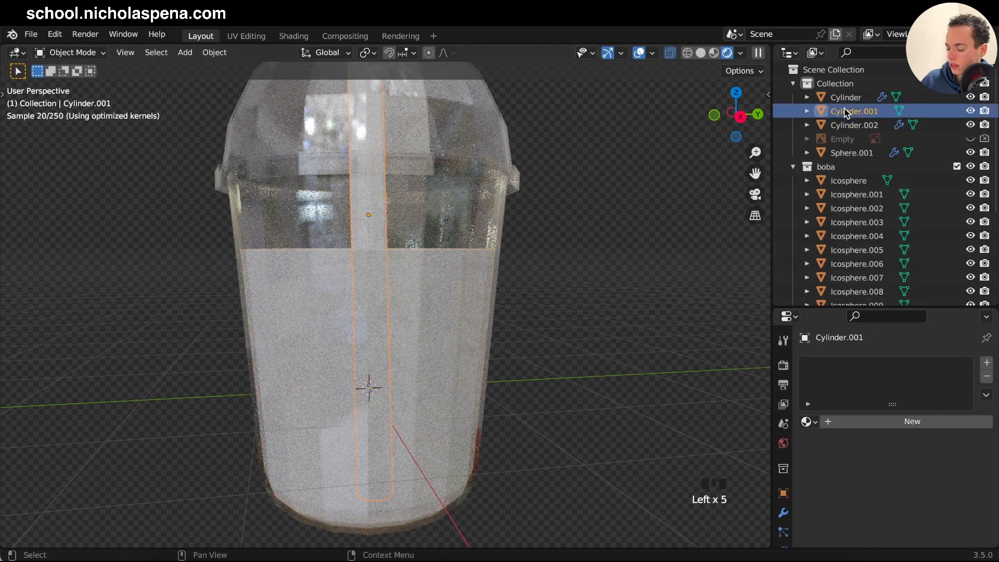
double_click(845, 112)
key(Return)
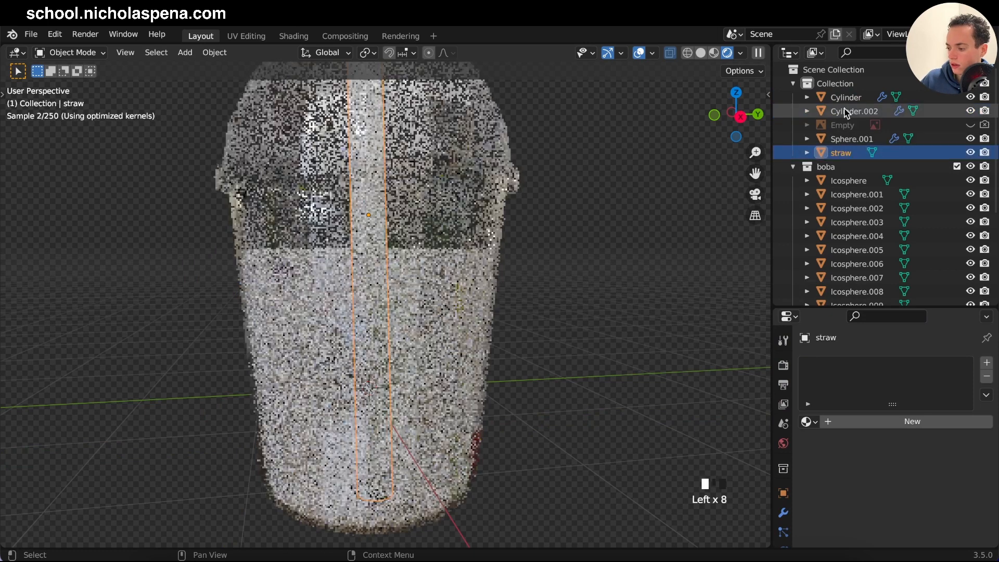
- Rename the cup body object Cylinder as cup
click(851, 96)
double_click(851, 96)
text(cup)
key(Return)
- Rename the dome lid object Sphere.001 as top
click(852, 138)
double_click(852, 138)
text(yop)
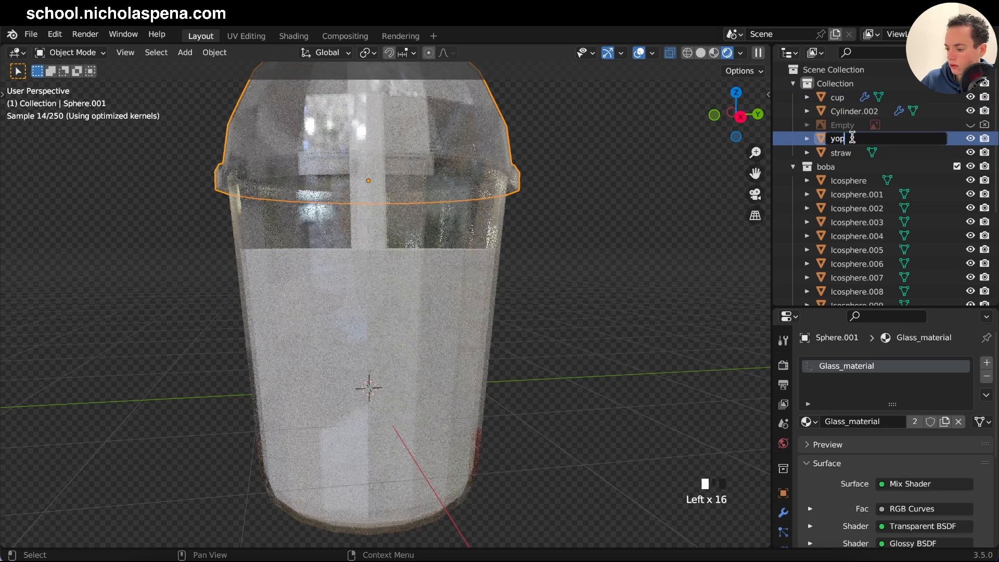
text(top)
key(Return)
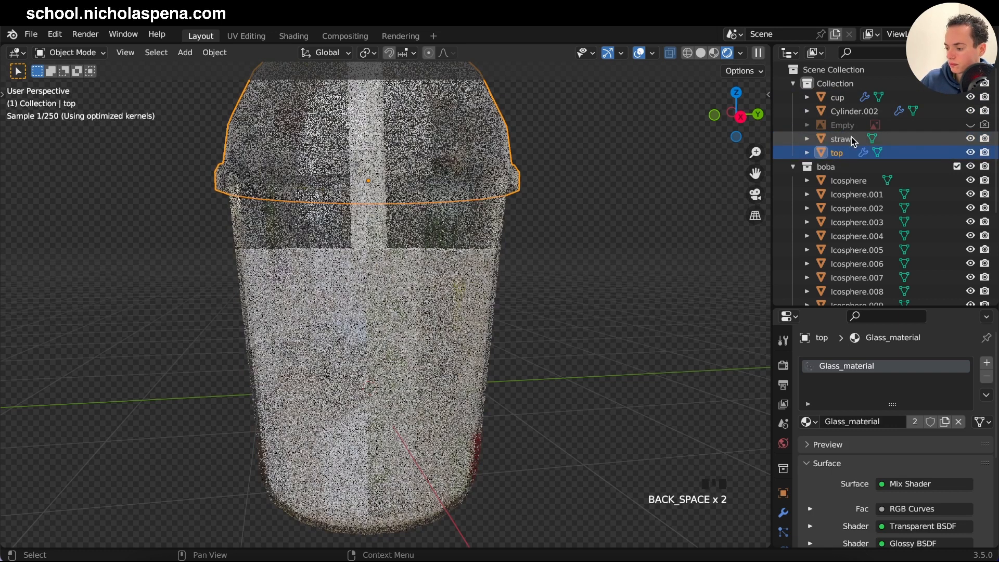
- Collapse the boba collection in the Outliner and rename the drink object Cylinder.002 as liquid
scroll(851, 207, down, 2)
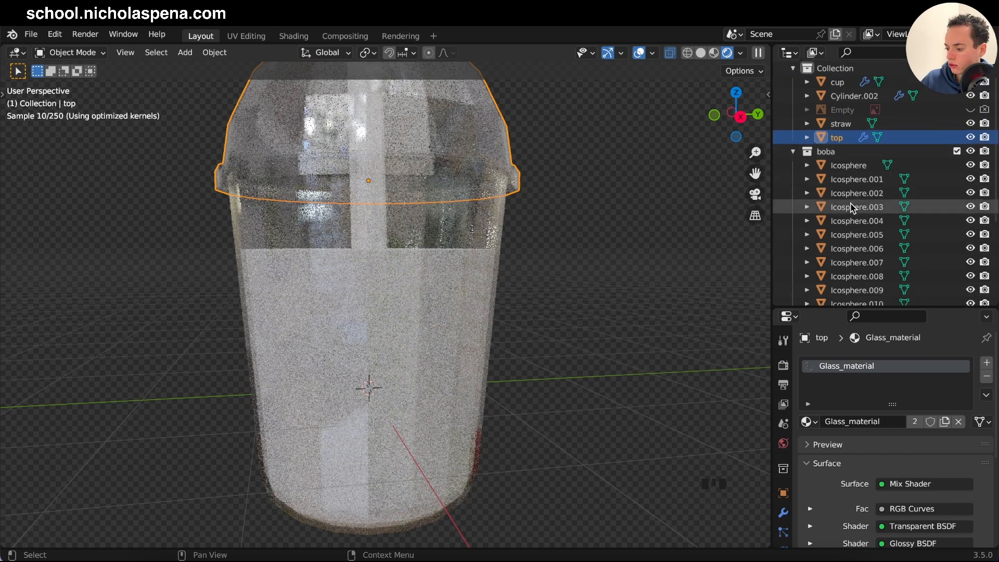
scroll(850, 204, up, 2)
click(793, 167)
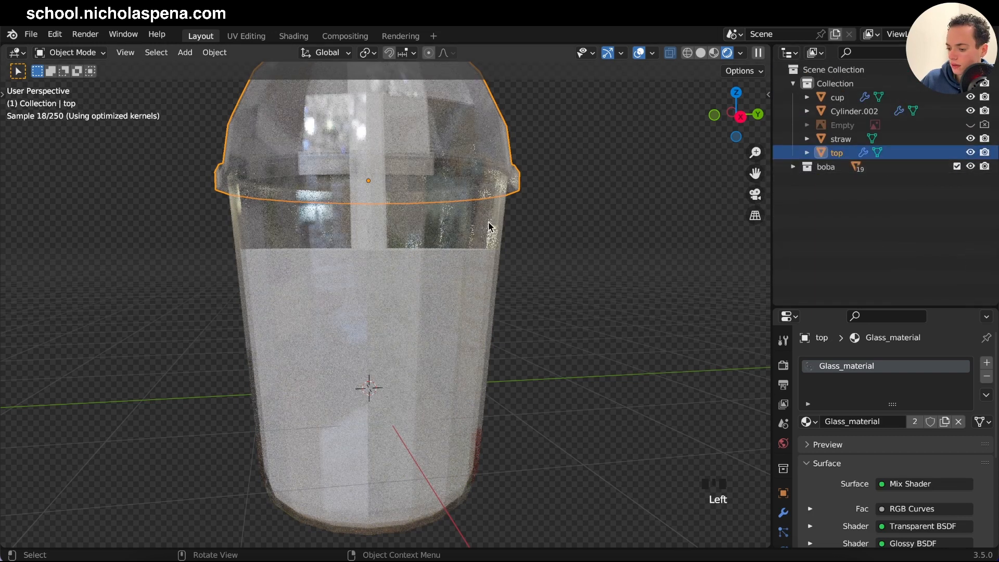
click(843, 112)
double_click(843, 112)
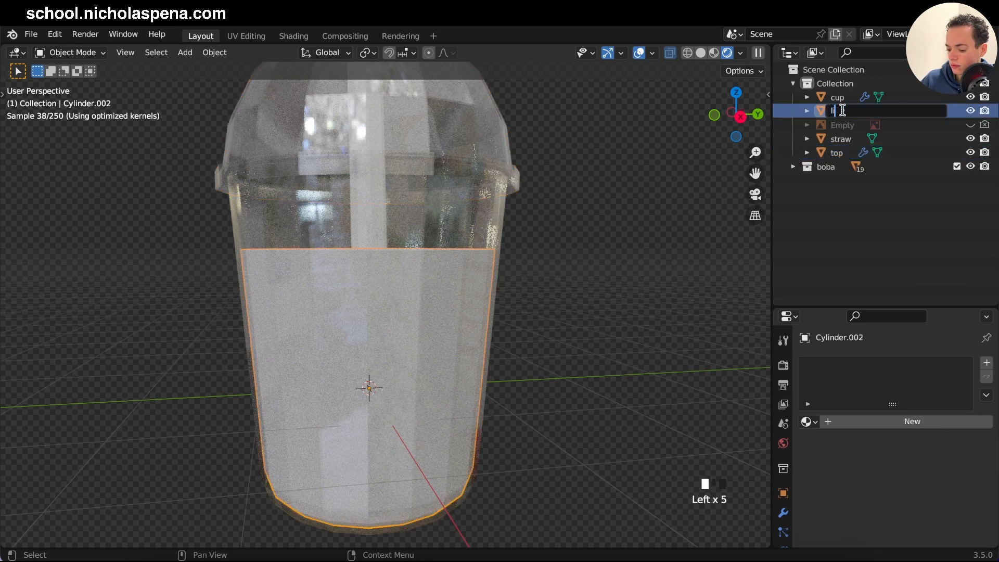
text(liquid)
key(Return)
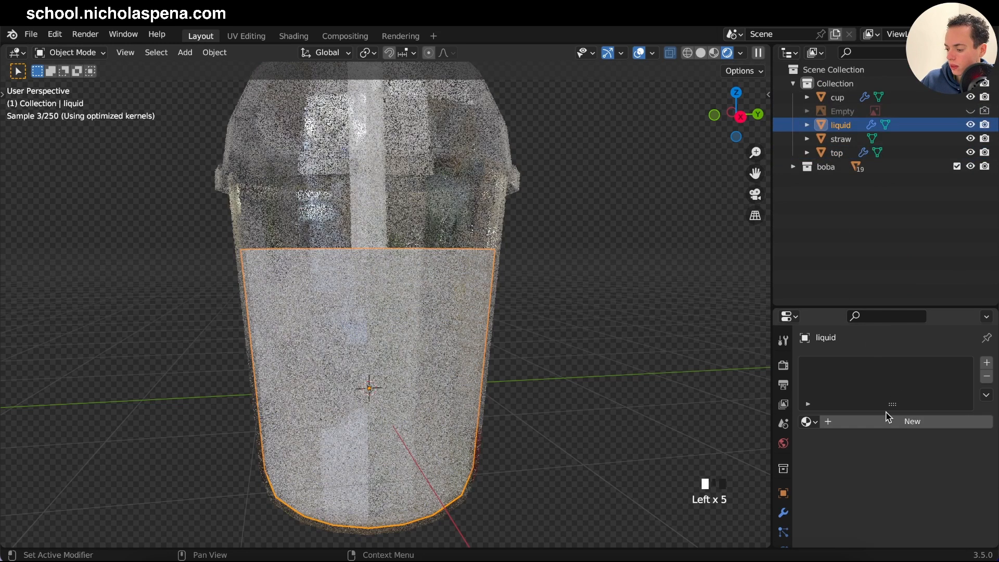
- Add a new material to the liquid with an orange base color of hue 0.057, saturation 0.920 and value 1.000
click(886, 421)
scroll(884, 421, down, 15)
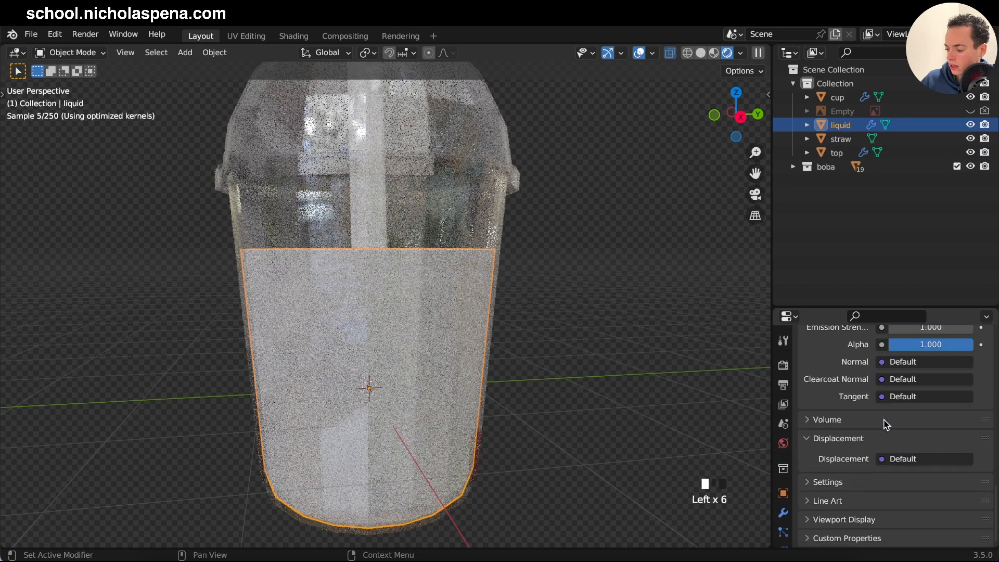
drag(836, 307, 826, 158)
scroll(819, 269, up, 10)
scroll(816, 265, down, 5)
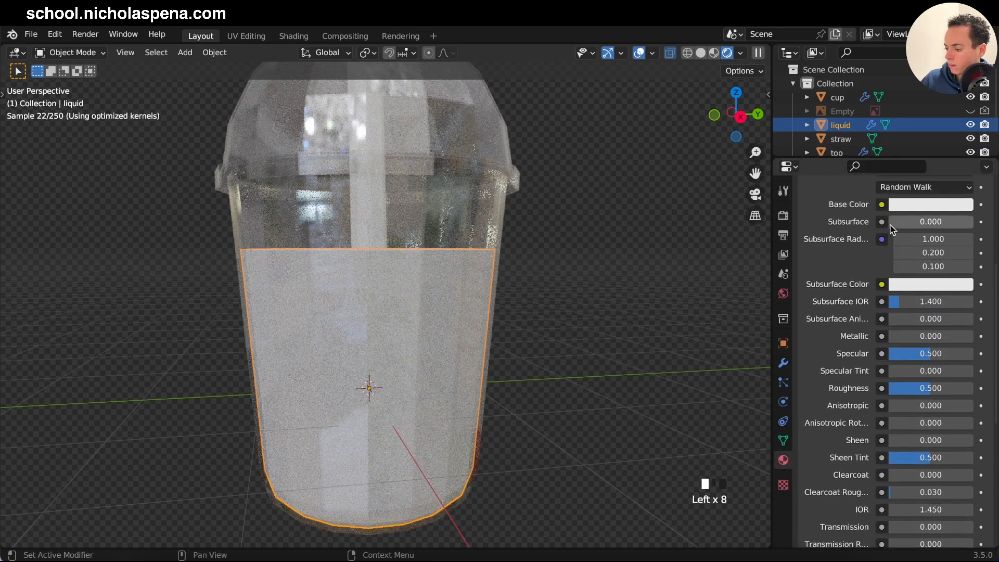
click(894, 204)
drag(894, 271, 882, 300)
drag(961, 228, 961, 218)
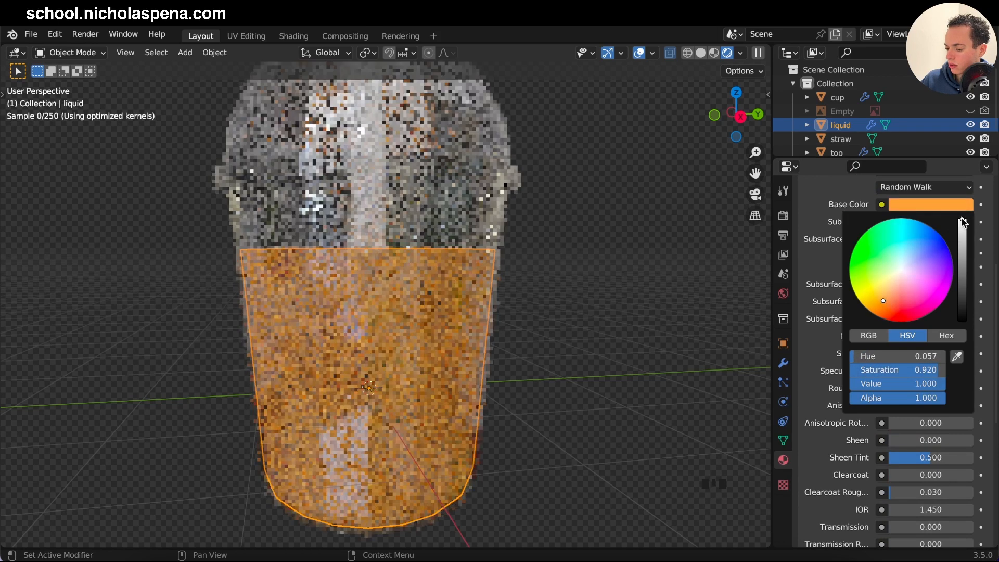
- Set the liquid material's transmission to 1.000 and its roughness to 0.199
scroll(889, 416, down, 7)
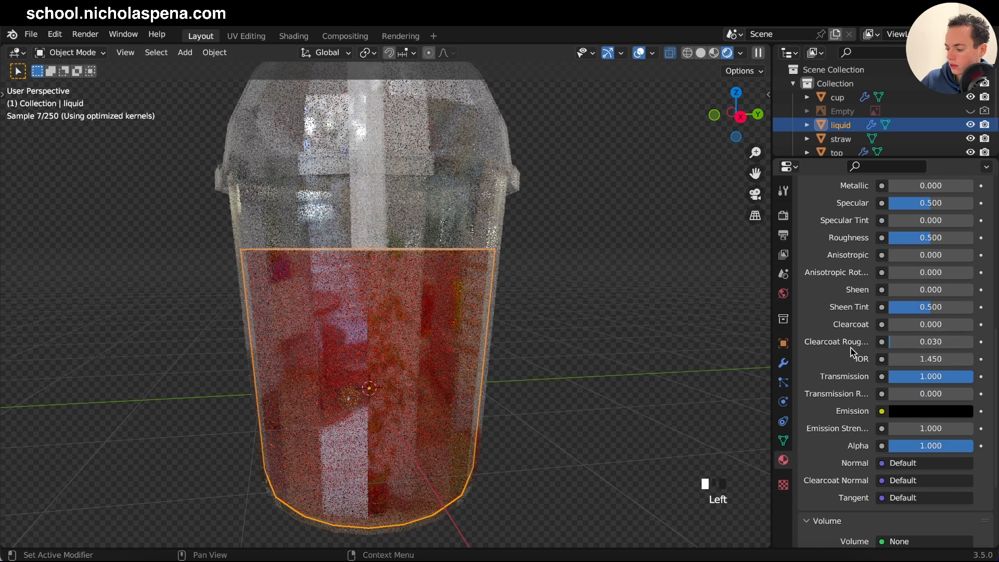
scroll(885, 338, up, 4)
drag(931, 309, 913, 310)
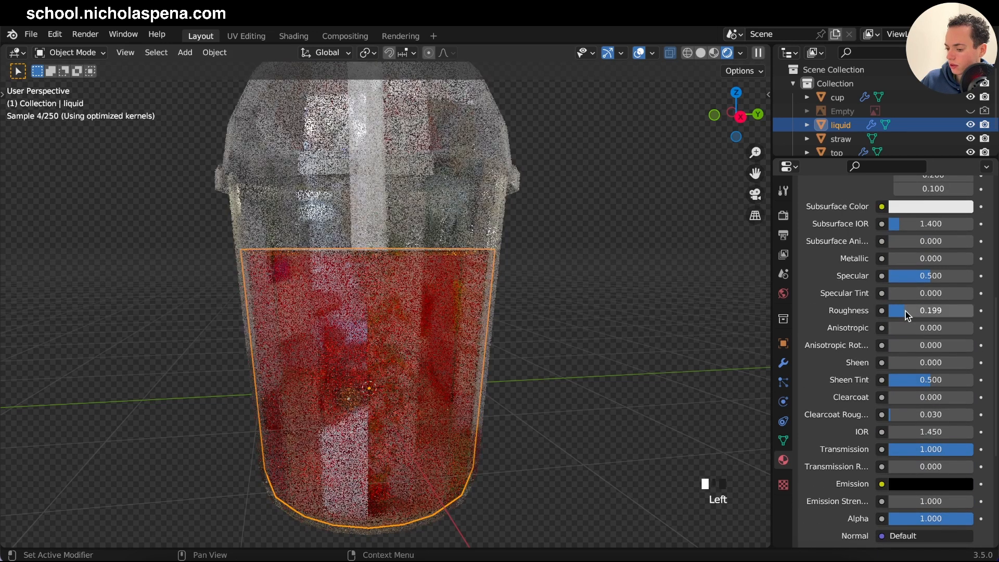
- Try a darker orange as the liquid's base color and settle on pink instead
scroll(911, 307, up, 8)
click(911, 297)
mouse_move(906, 190)
mouse_down()
mouse_move(924, 173)
mouse_move(927, 148)
mouse_move(927, 185)
mouse_move(909, 165)
mouse_move(878, 177)
mouse_up()
drag(962, 98, 964, 113)
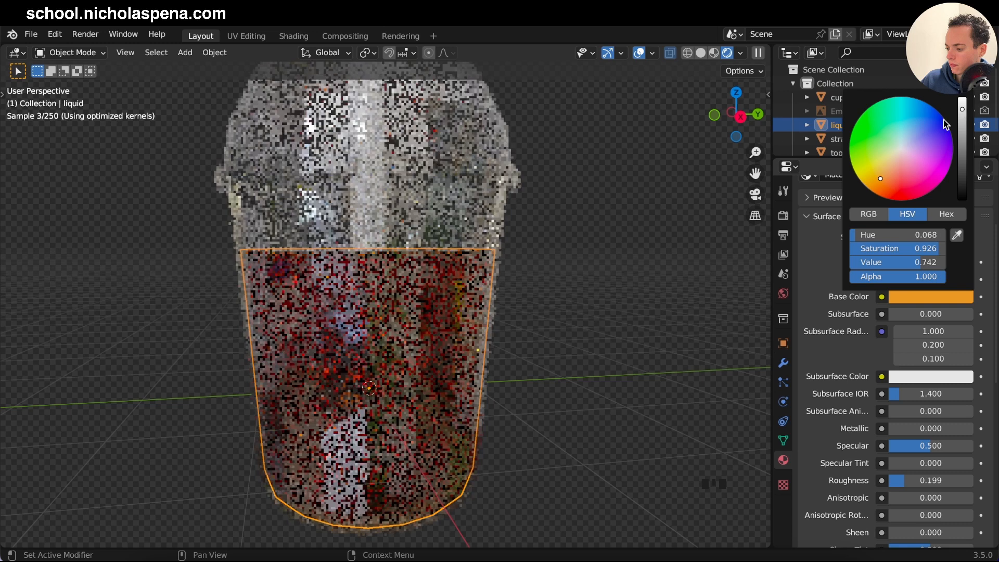
click(880, 176)
mouse_move(880, 176)
mouse_down()
mouse_move(926, 166)
mouse_move(914, 170)
mouse_up()
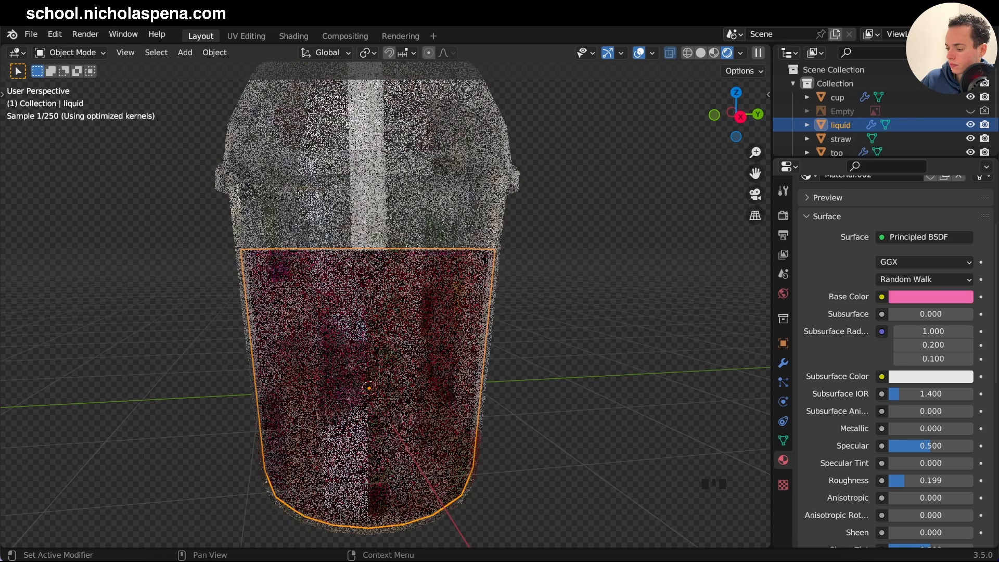
- Lighten the liquid material's base color to a soft pink with hue 0.931, saturation 0.477 and value 1.000
click(942, 295)
drag(962, 111, 962, 97)
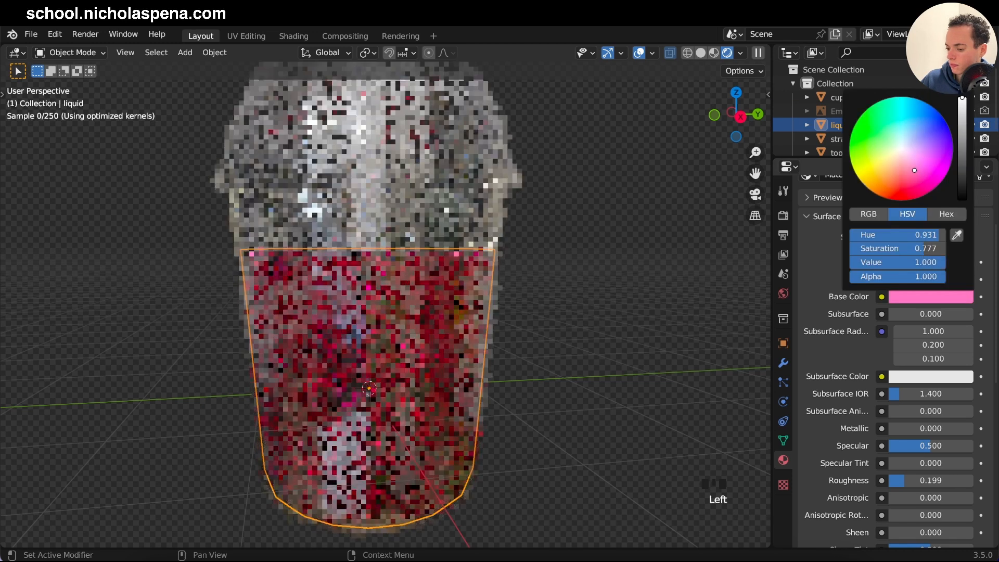
mouse_move(928, 250)
mouse_down()
mouse_move(876, 248)
mouse_move(895, 248)
mouse_up()
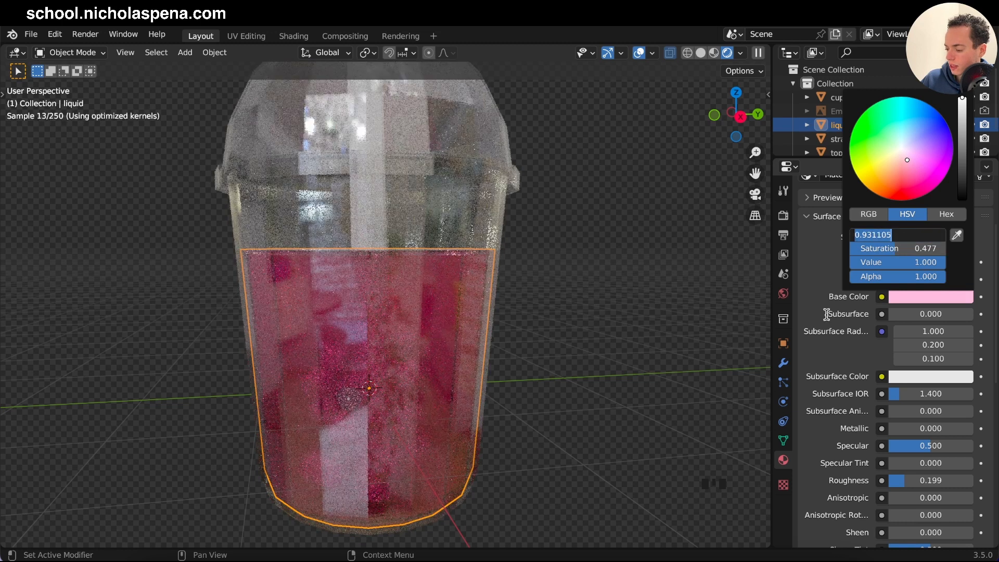
key(Return)
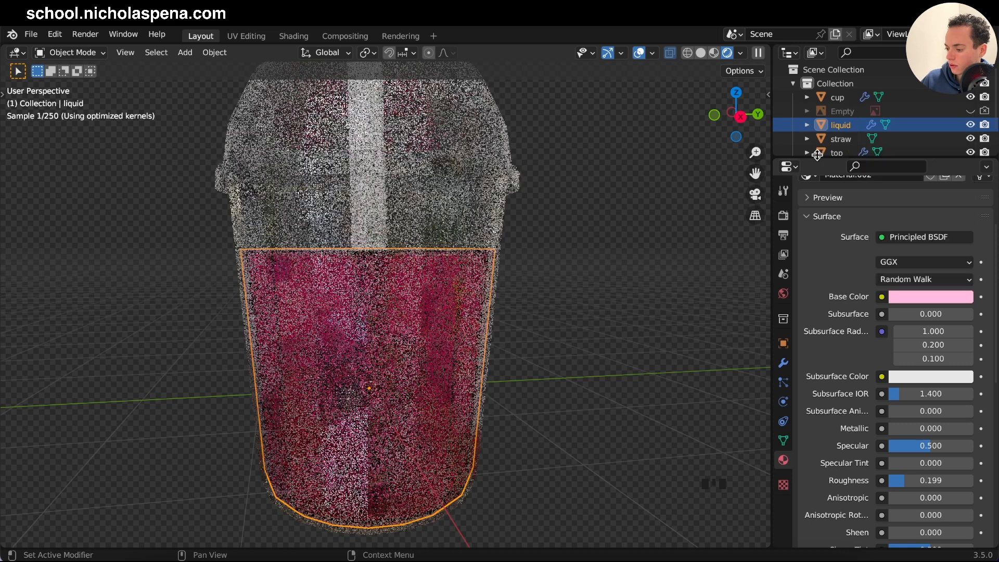
- Expand the boba collection in the Outliner and add a new material to the object Icosphere
drag(809, 155, 807, 297)
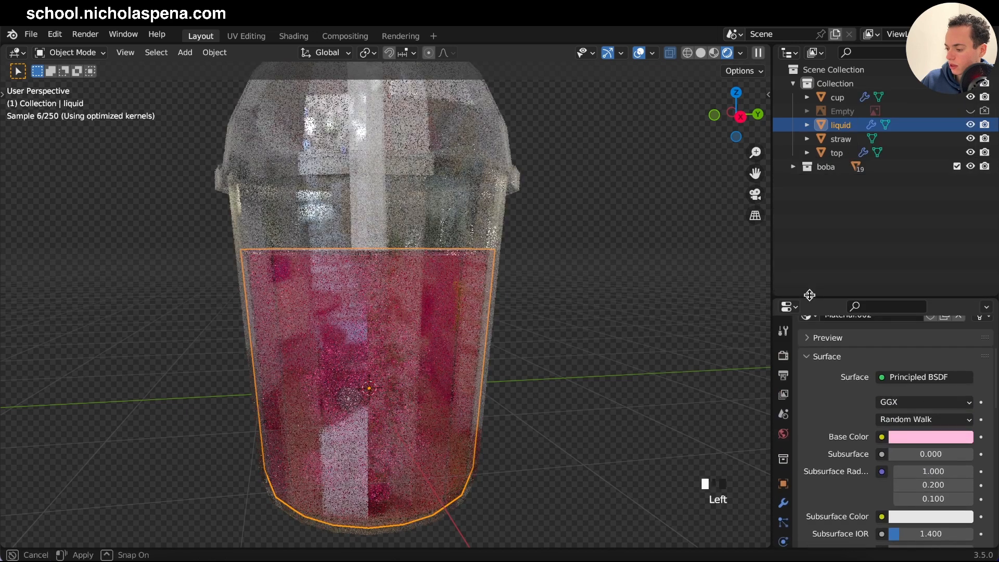
click(805, 167)
click(806, 168)
click(842, 182)
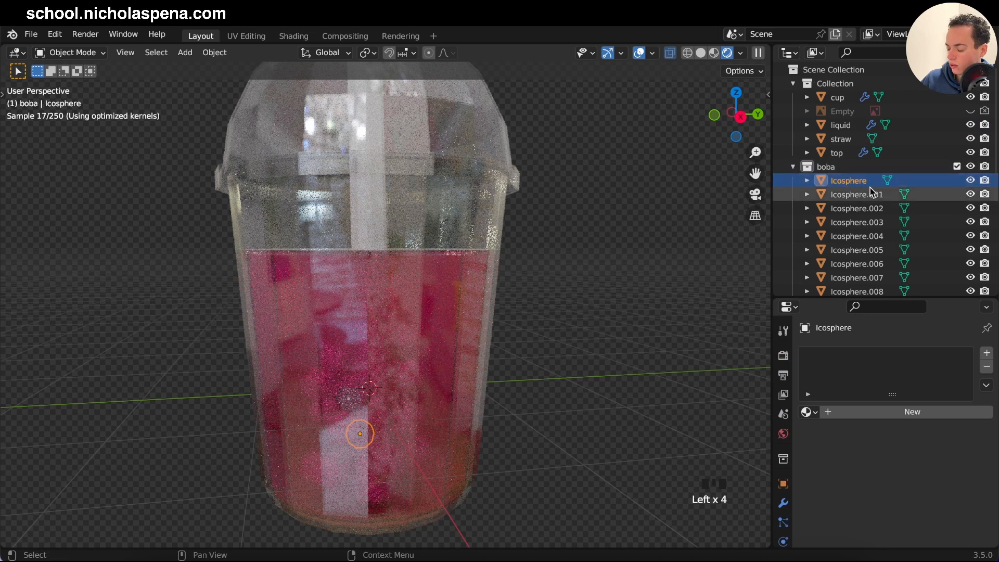
click(869, 412)
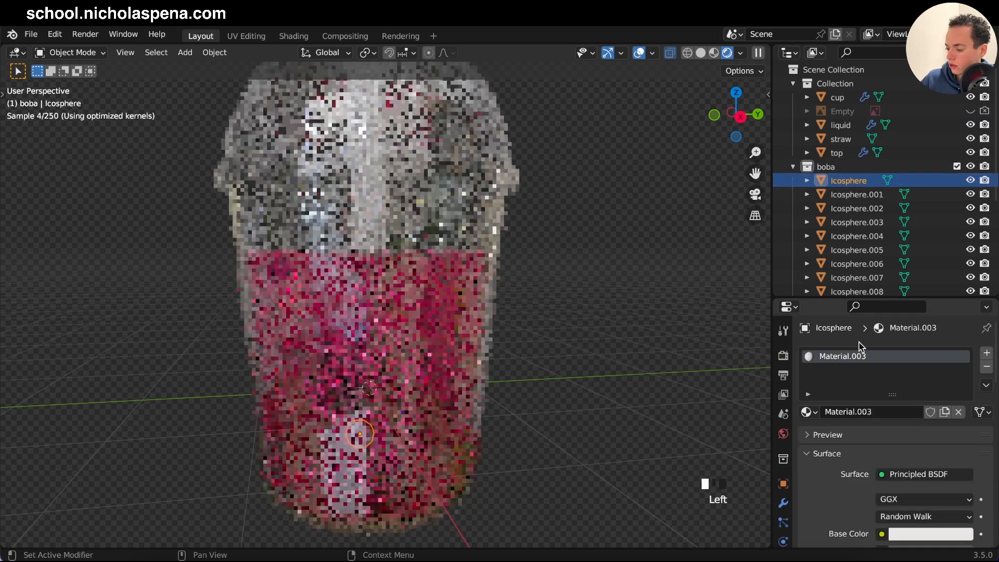
drag(849, 297, 848, 174)
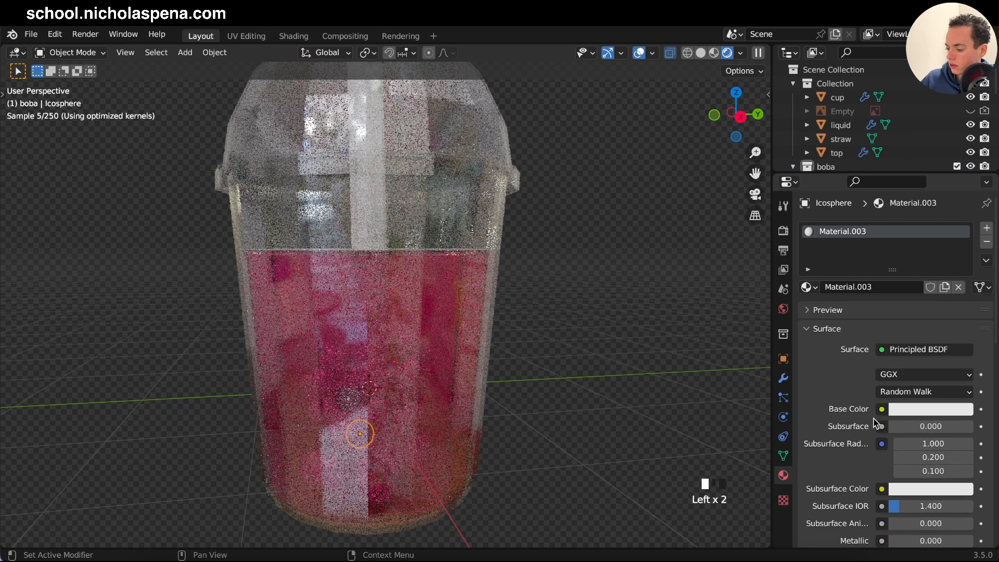
- Give the boba material a dark brown base color with hue 0.066 and saturation 0.914, and set its roughness to 0.191
click(911, 409)
drag(902, 266, 877, 289)
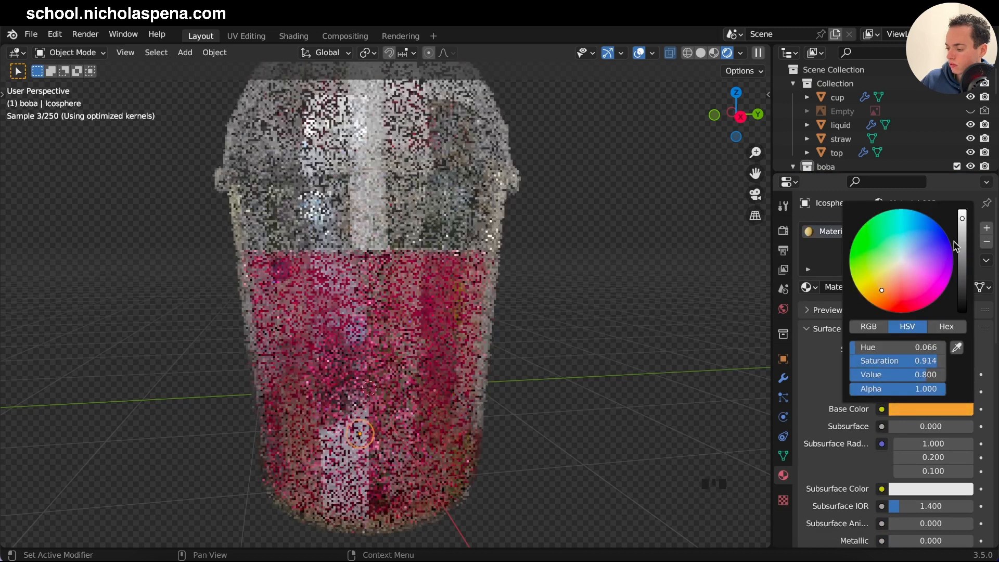
mouse_move(961, 218)
mouse_down()
mouse_move(962, 310)
mouse_move(962, 290)
mouse_up()
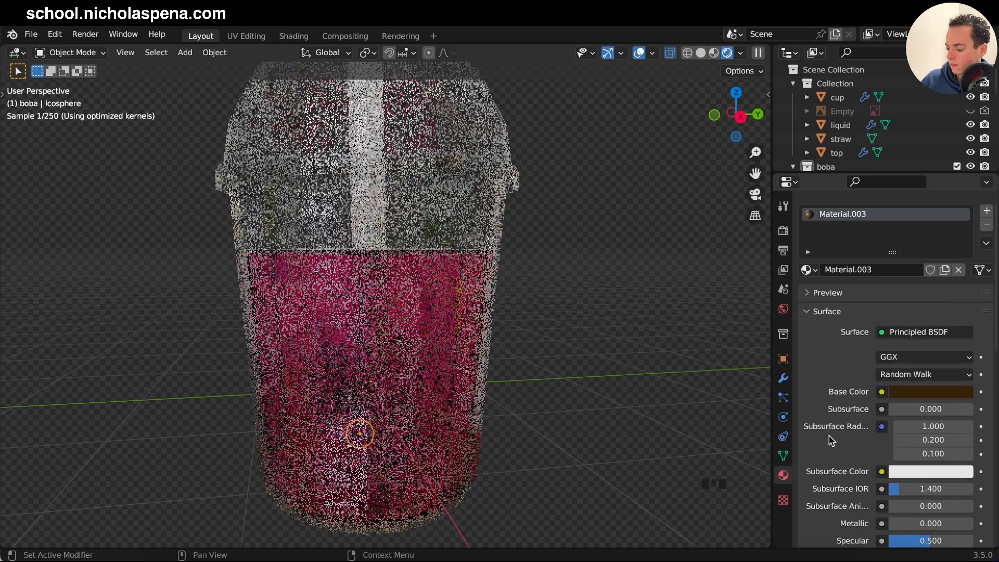
scroll(830, 440, down, 8)
drag(930, 311, 888, 311)
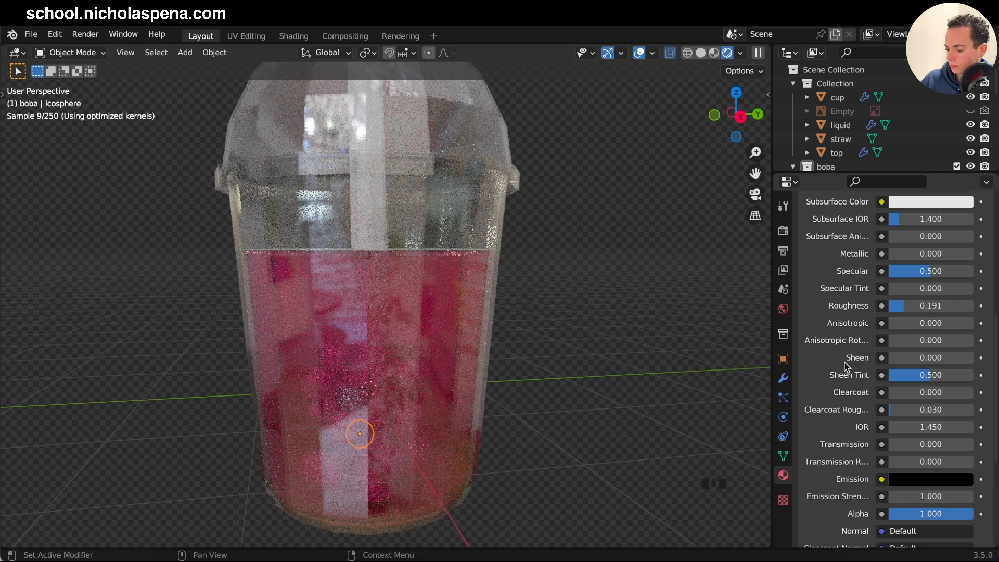
- Set the IOR of the liquid's material to 1.5
click(845, 124)
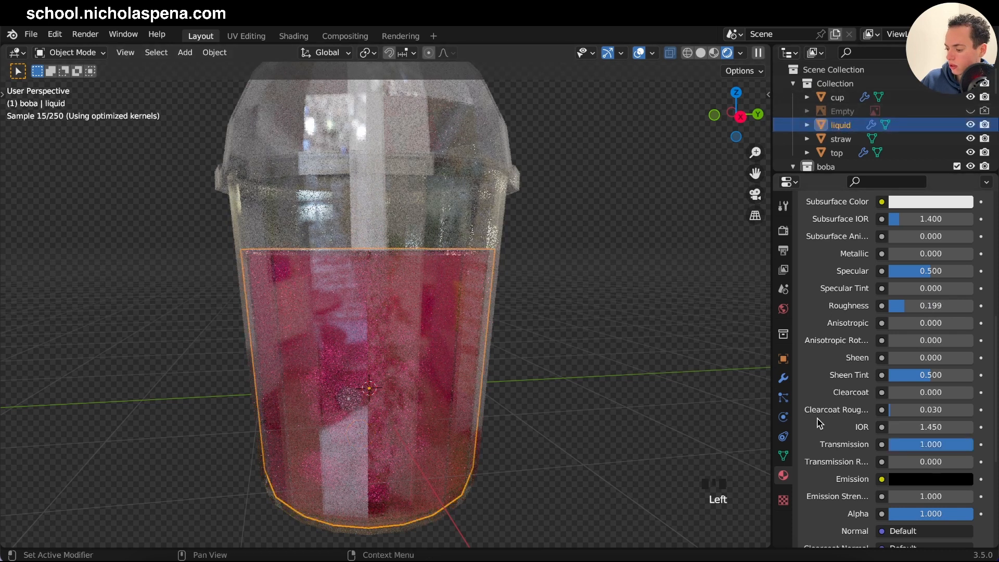
click(927, 427)
text(1)
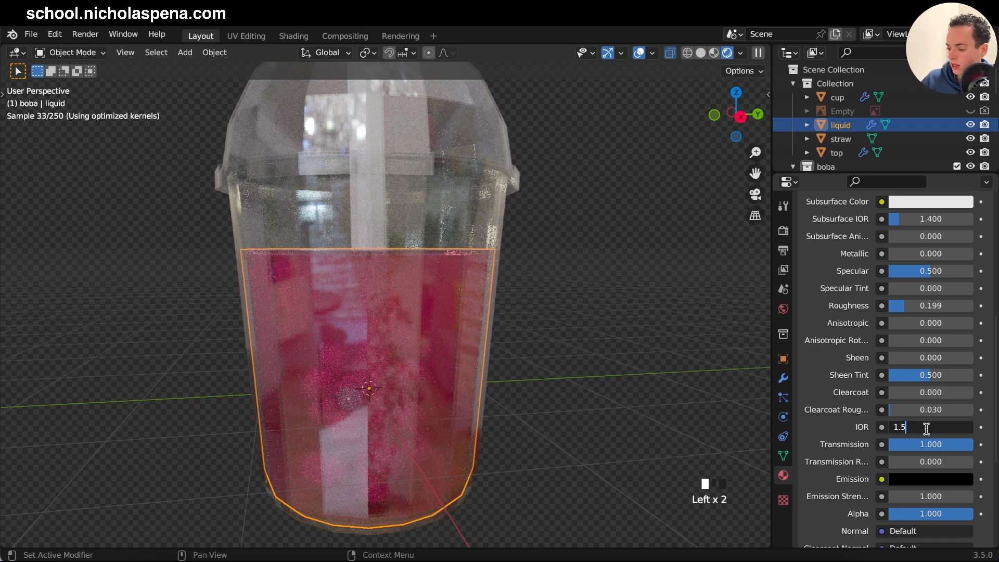
text(.5)
key(Return)
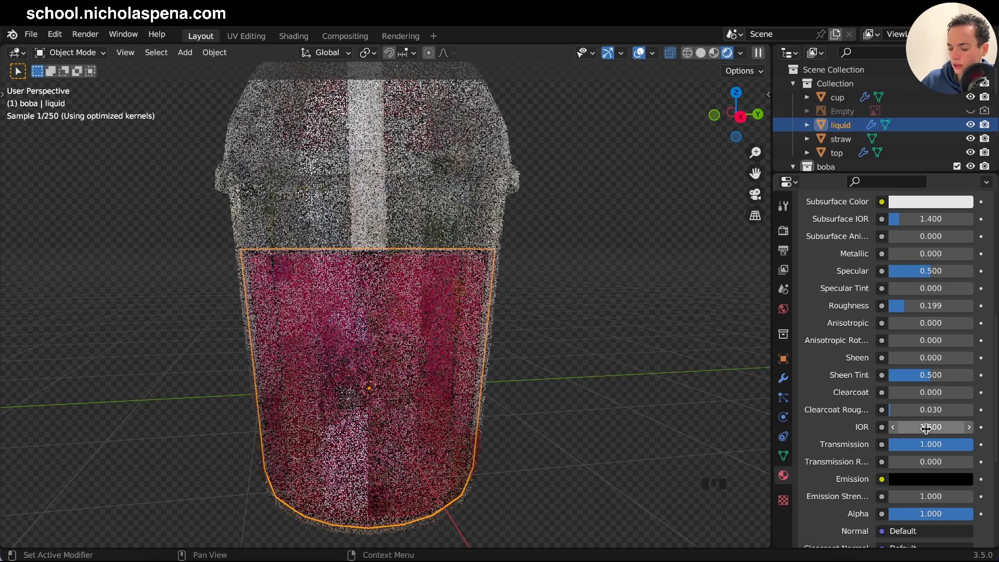
- Reselect the liquid and lower its material's roughness to 0.159
middle_drag(579, 342, 532, 336)
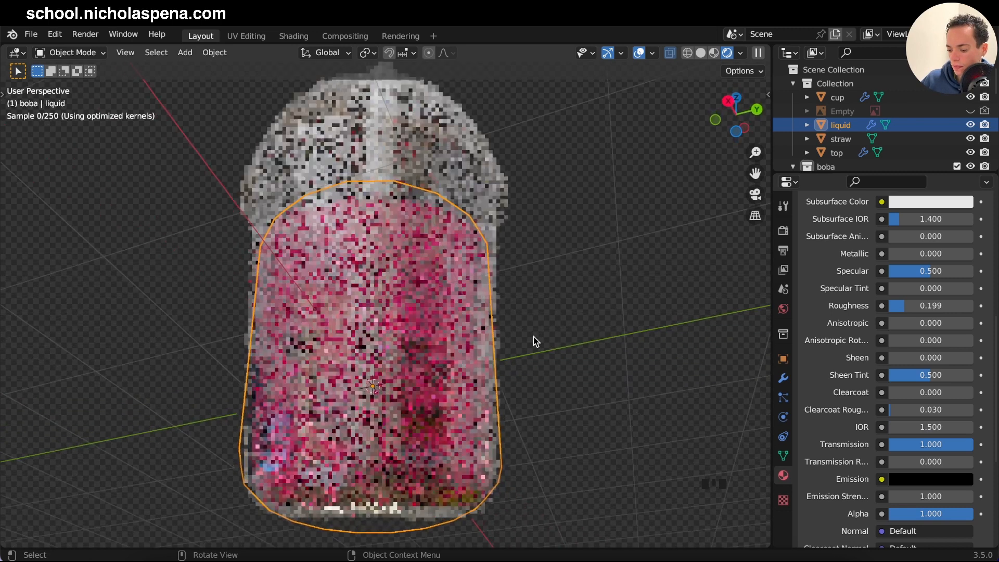
key(KP_1)
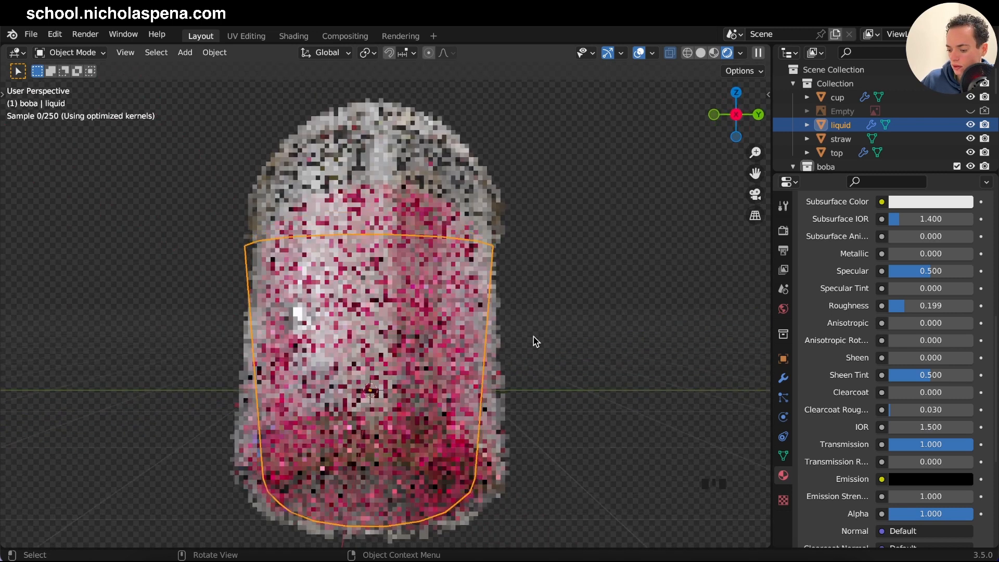
click(601, 369)
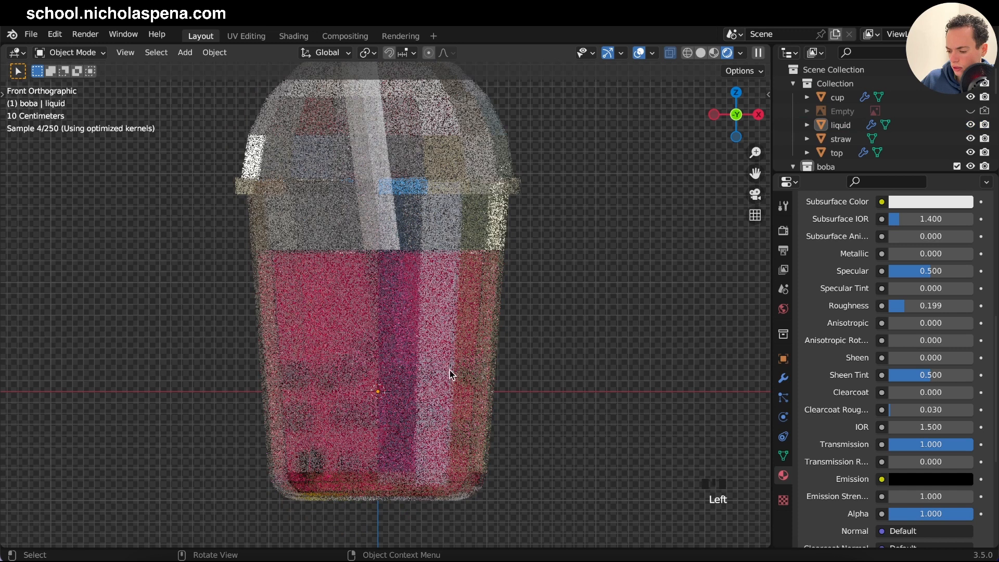
click(457, 265)
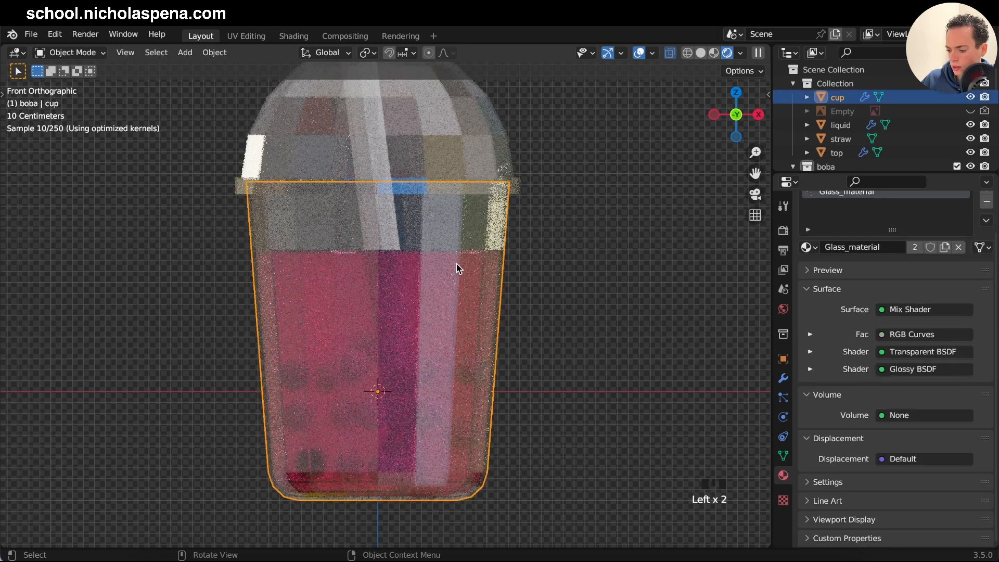
click(838, 112)
click(838, 123)
scroll(856, 368, down, 10)
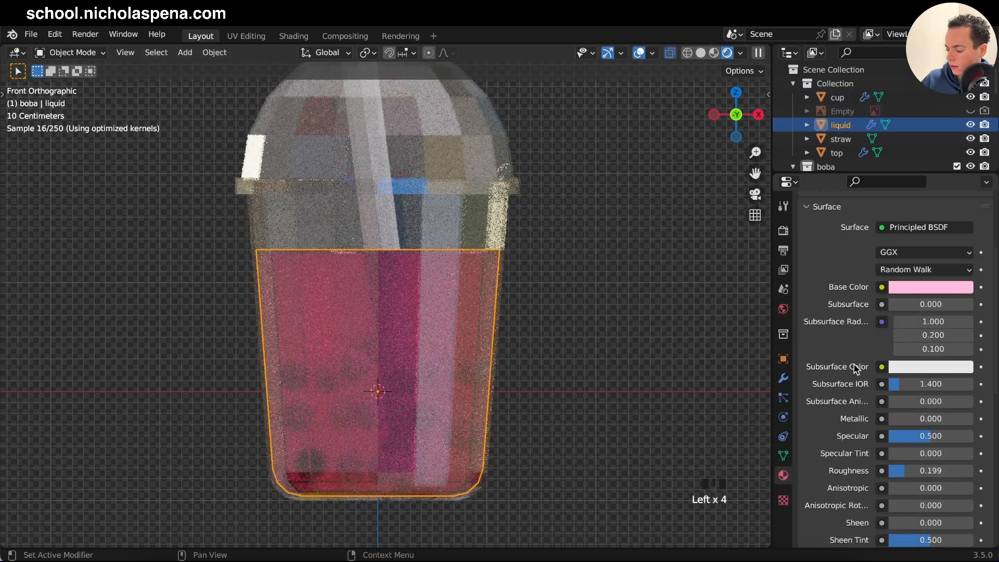
scroll(856, 368, down, 3)
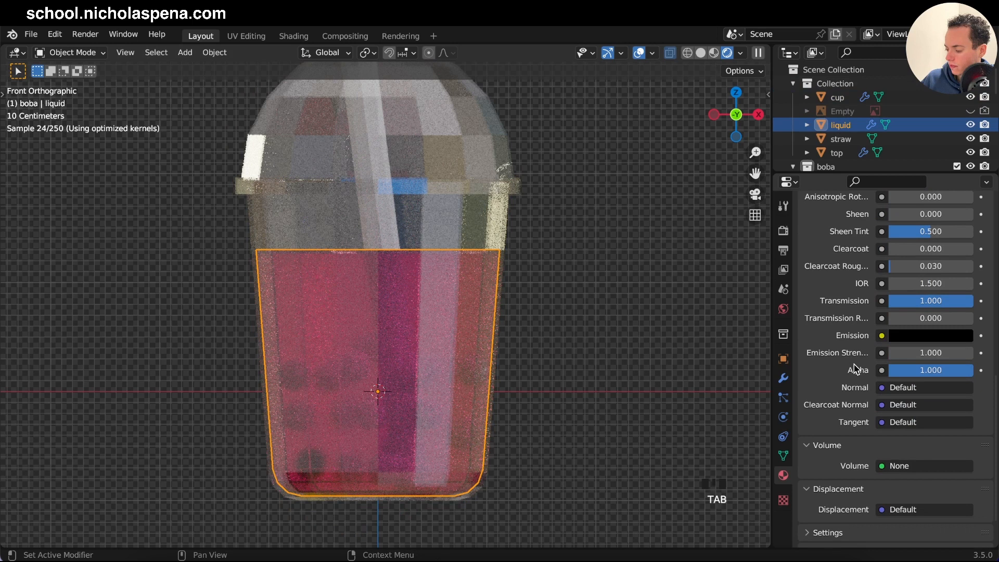
scroll(855, 368, up, 12)
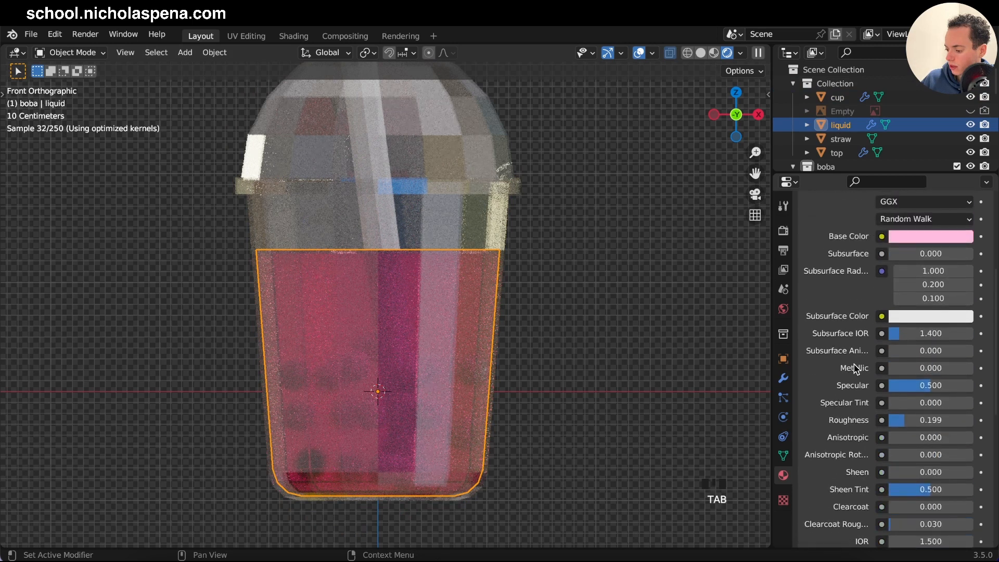
drag(931, 420, 902, 424)
click(682, 311)
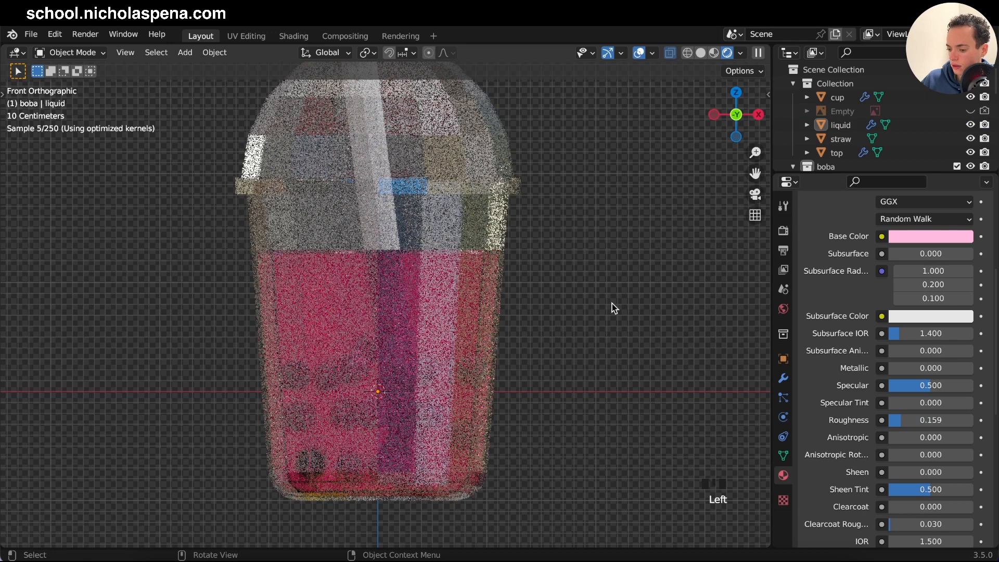
- Add a new material to the straw and give it a light blue base color
mouse_move(586, 298)
middle_down()
mouse_move(615, 314)
mouse_move(587, 299)
middle_up()
click(379, 92)
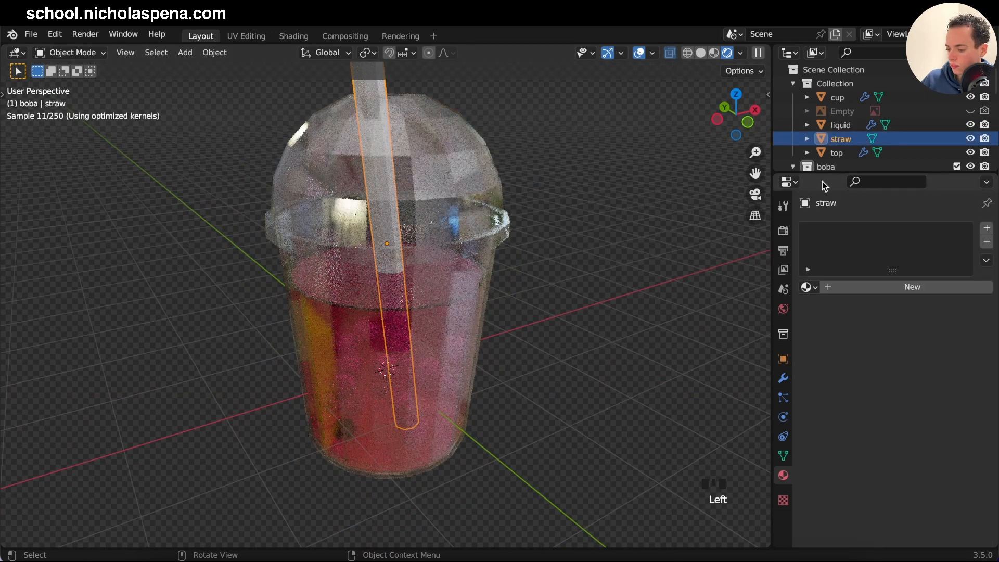
click(853, 288)
click(928, 410)
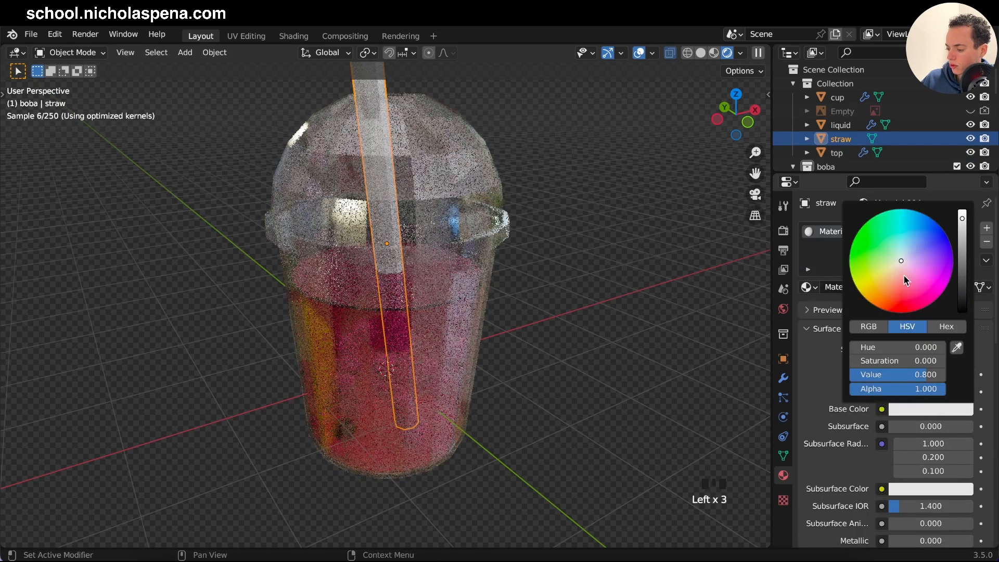
click(897, 258)
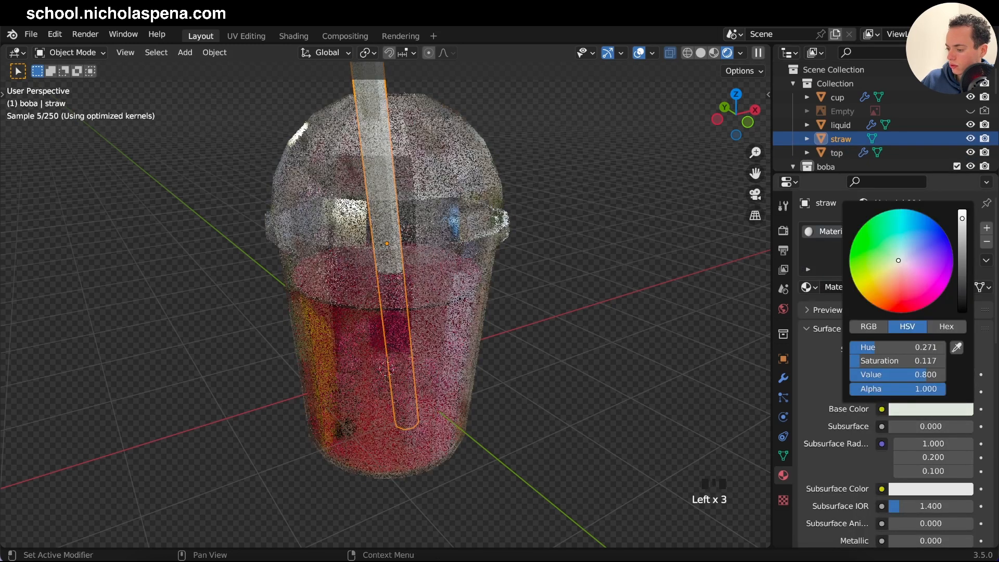
drag(889, 268, 887, 289)
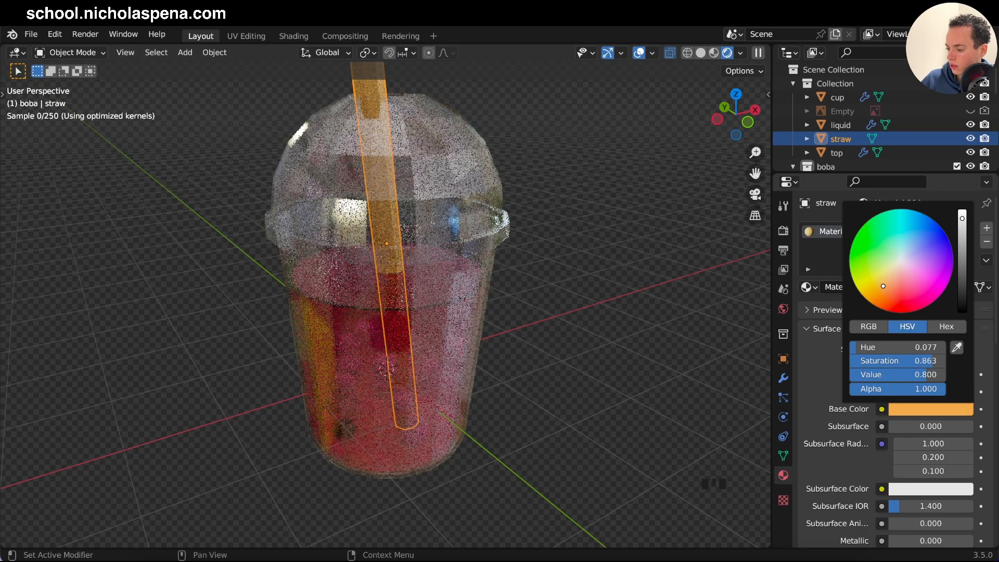
drag(883, 286, 910, 242)
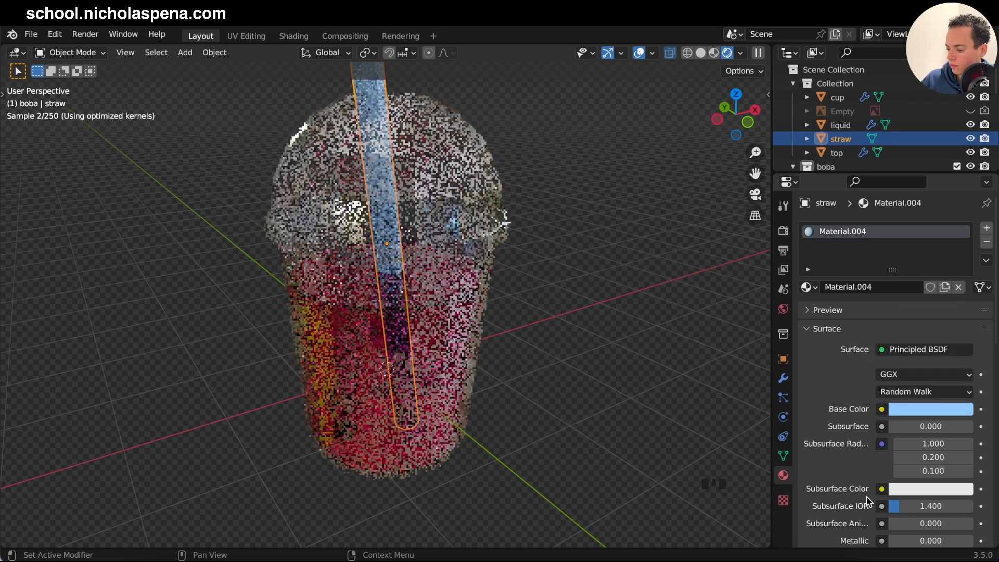
- Set the straw material's roughness to 0.297 and its specular to 0.752
scroll(866, 497, down, 3)
scroll(849, 491, down, 6)
drag(929, 412, 952, 379)
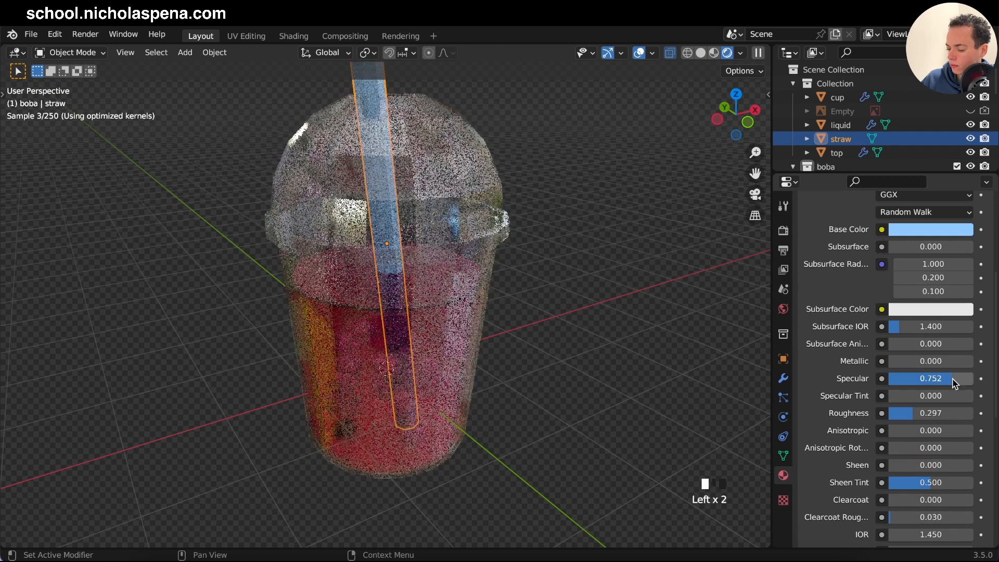
click(604, 355)
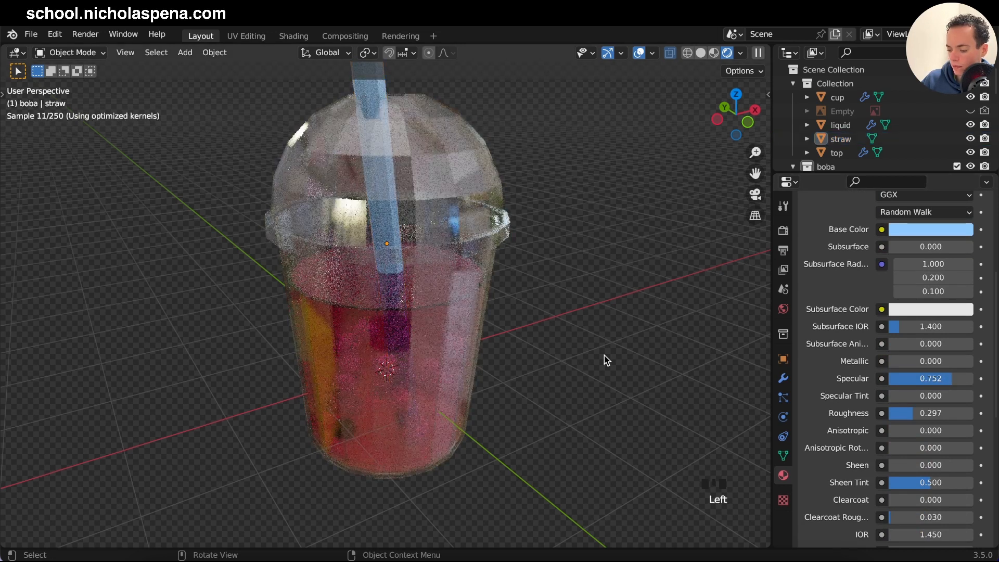
- Add a camera to the scene at the world origin
scroll(604, 355, down, 10)
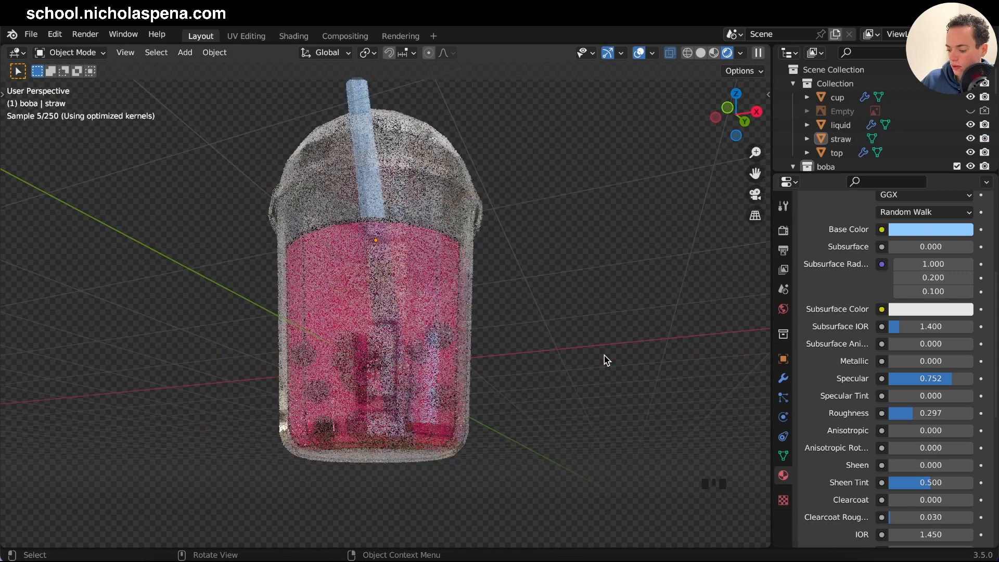
key(shift+a)
mouse_move(597, 276)
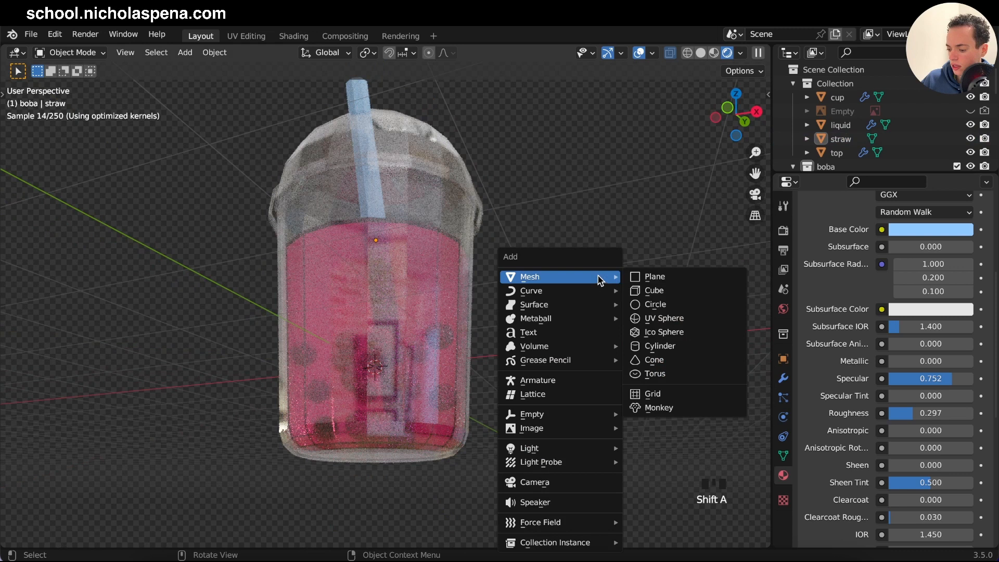
click(569, 483)
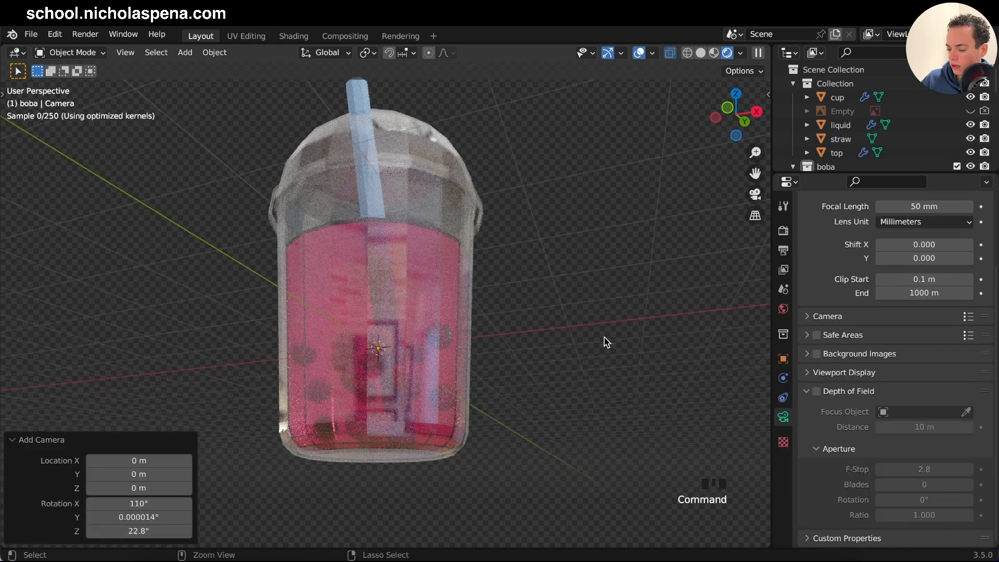
- Lock the camera to the view and look through the new camera
scroll(607, 341, down, 3)
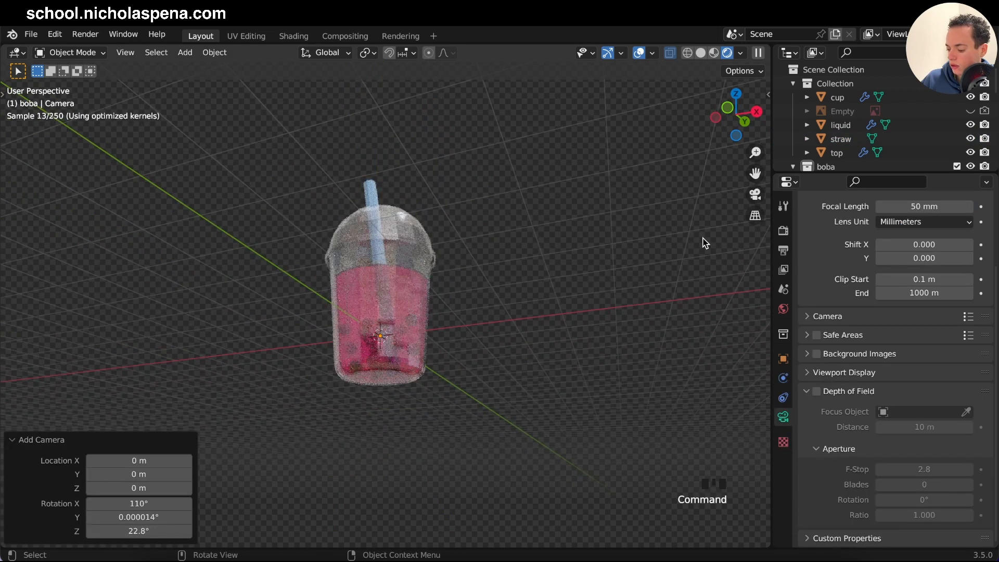
key(n)
click(763, 97)
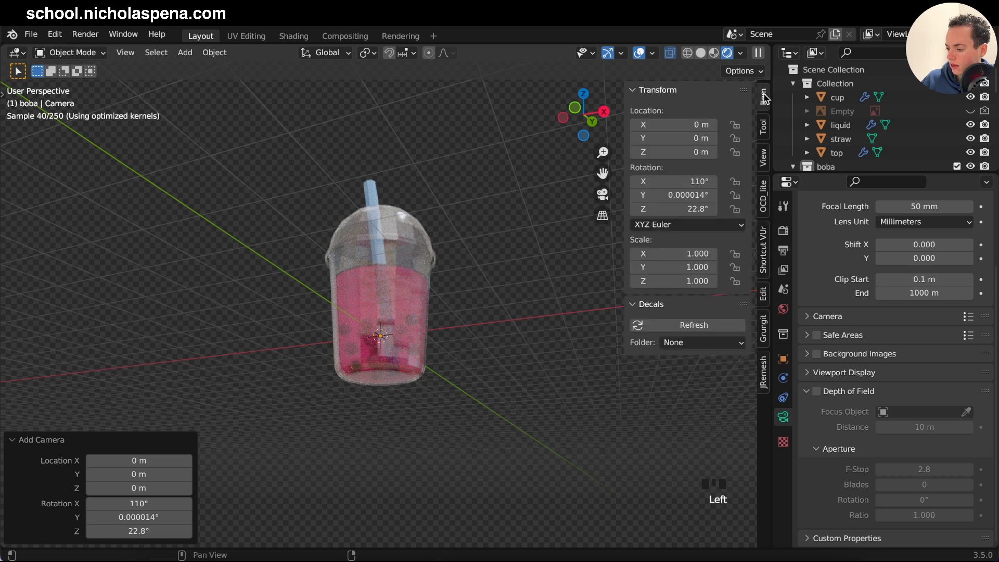
click(764, 158)
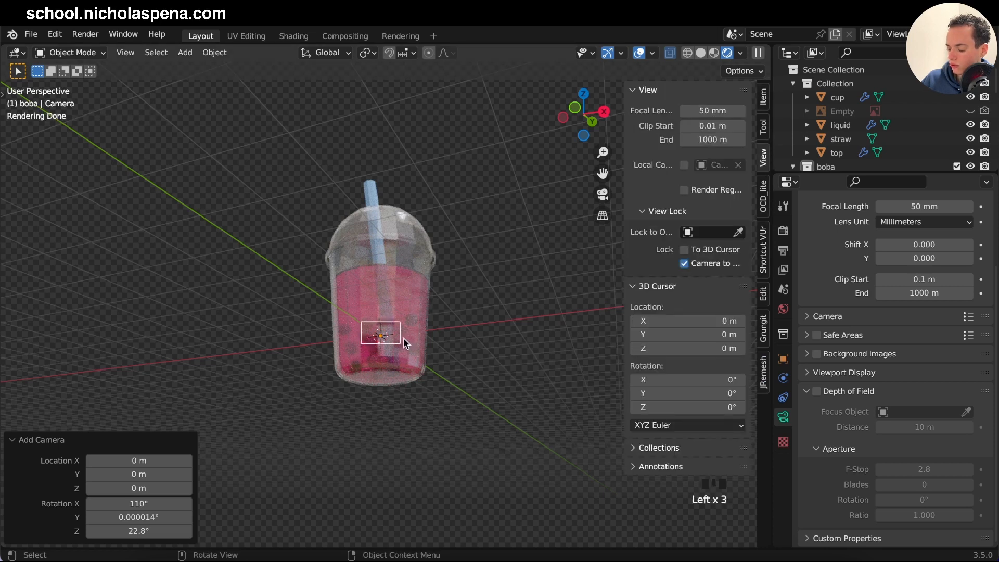
key(KP_0)
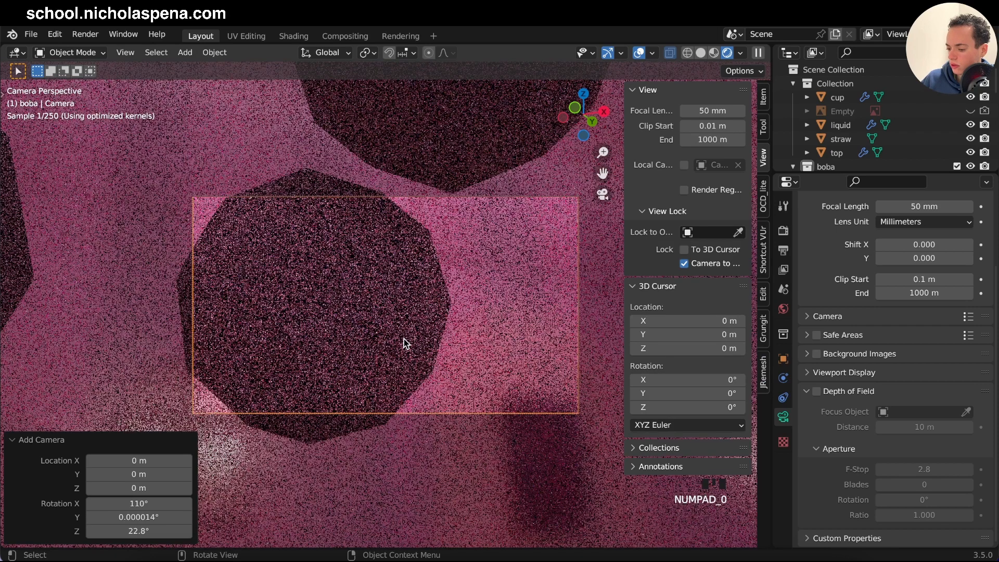
- Pull the locked camera back and aim it so the bubble tea cup sits inside the camera frame
super+scroll(404, 339, down, 10)
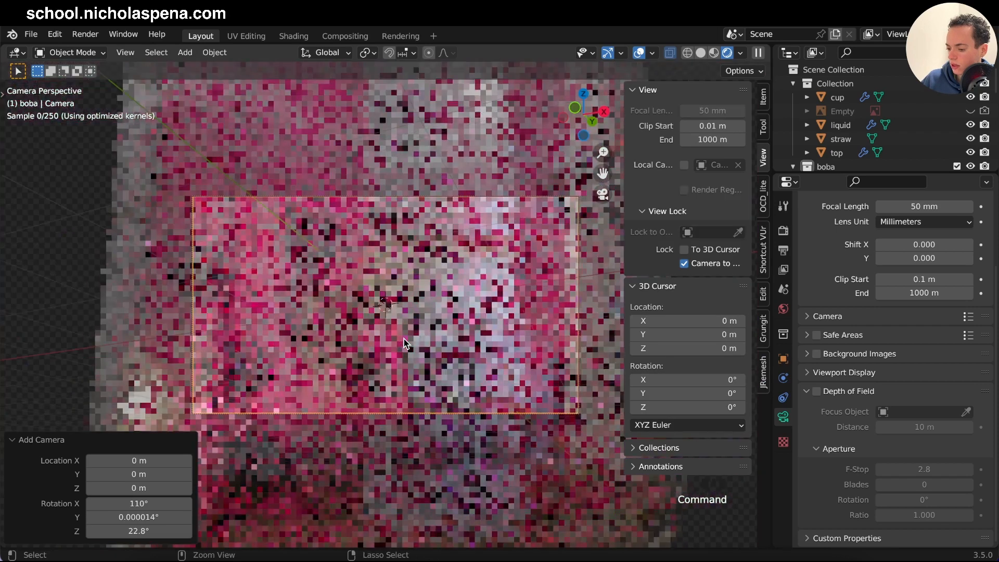
super+scroll(404, 339, down, 10)
scroll(403, 339, up, 10)
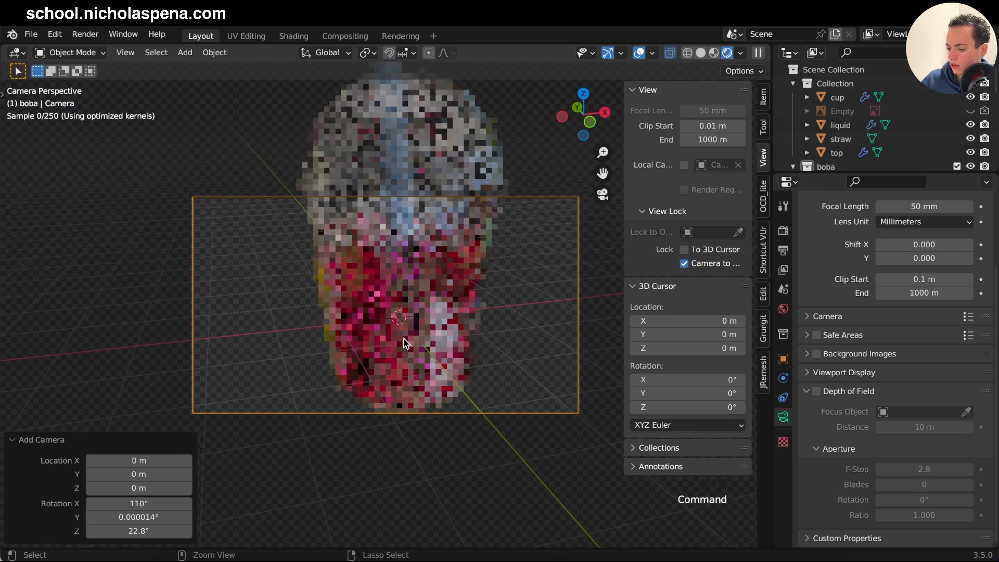
super+scroll(403, 339, down, 5)
shift+scroll(403, 339, up, 5)
super+scroll(404, 339, down, 1)
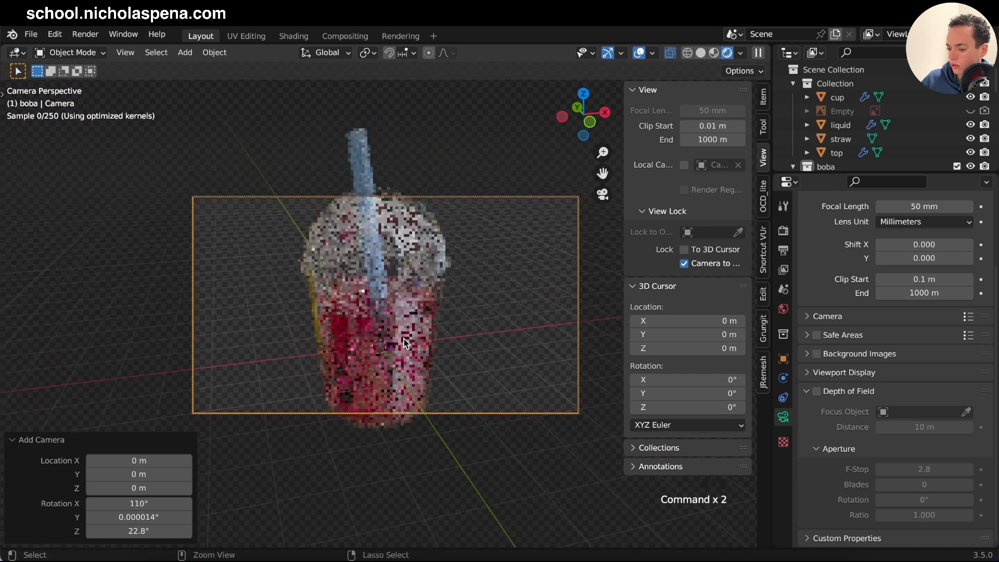
super+scroll(403, 339, down, 5)
scroll(403, 338, down, 8)
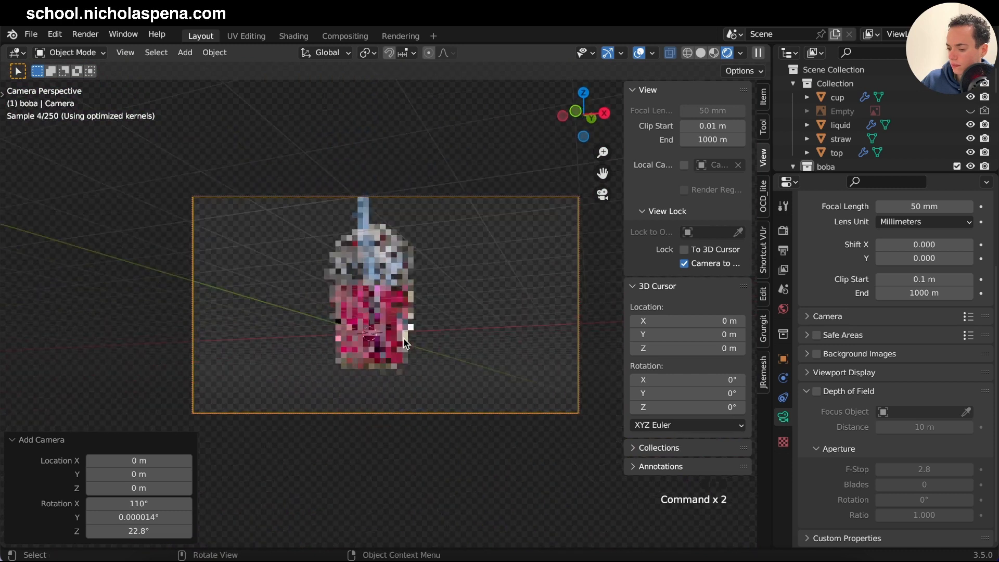
shift+scroll(403, 339, up, 5)
shift+scroll(404, 338, down, 3)
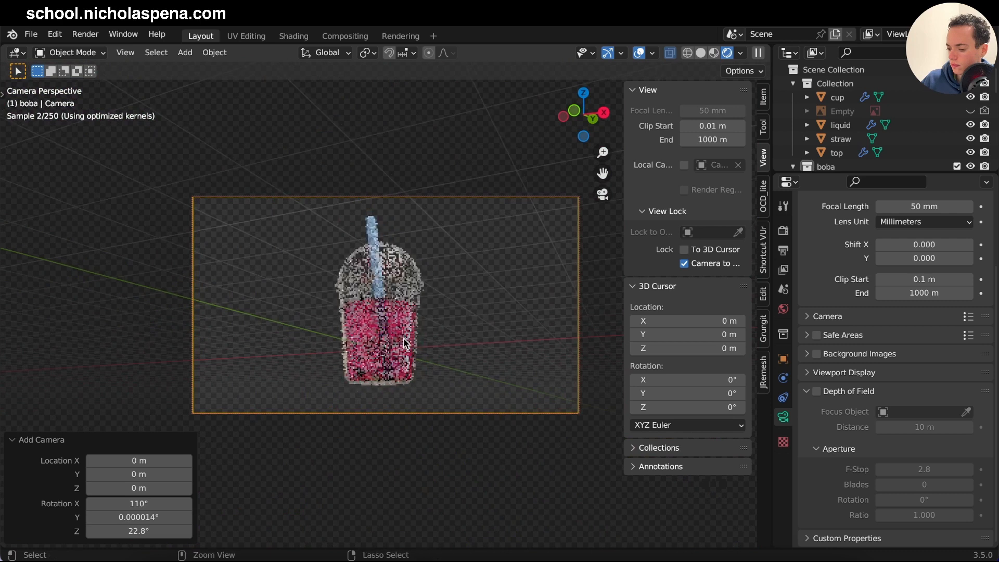
super+scroll(404, 339, up, 3)
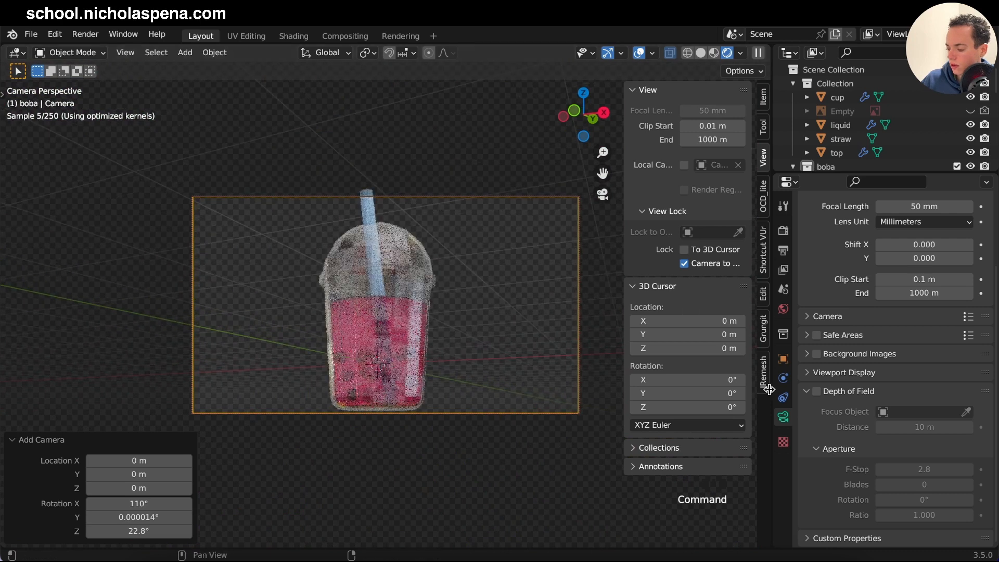
- Set the camera's focal length to 96 mm and reframe the whole cup from a slightly higher angle
scroll(823, 350, up, 4)
drag(923, 294, 988, 295)
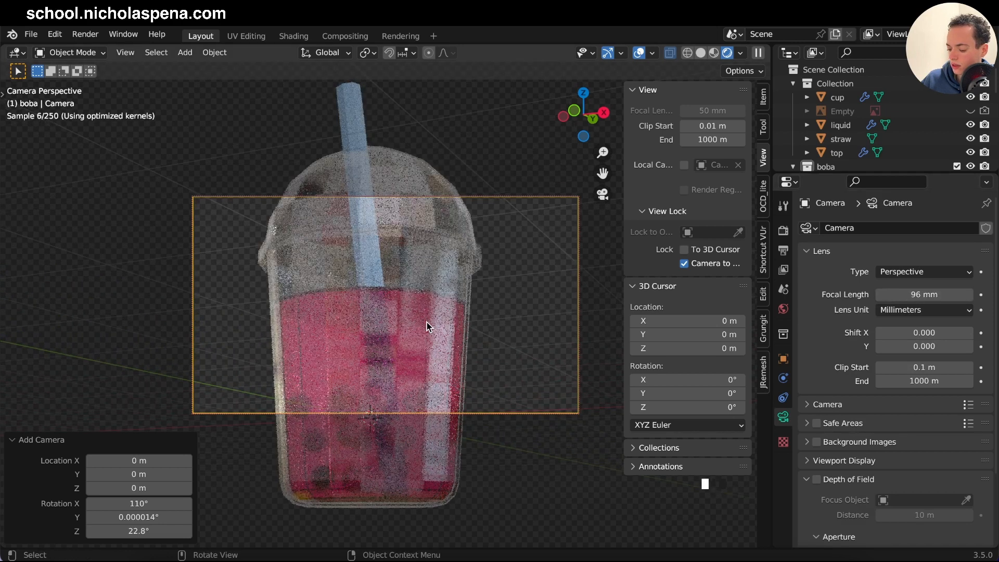
super+scroll(429, 326, down, 5)
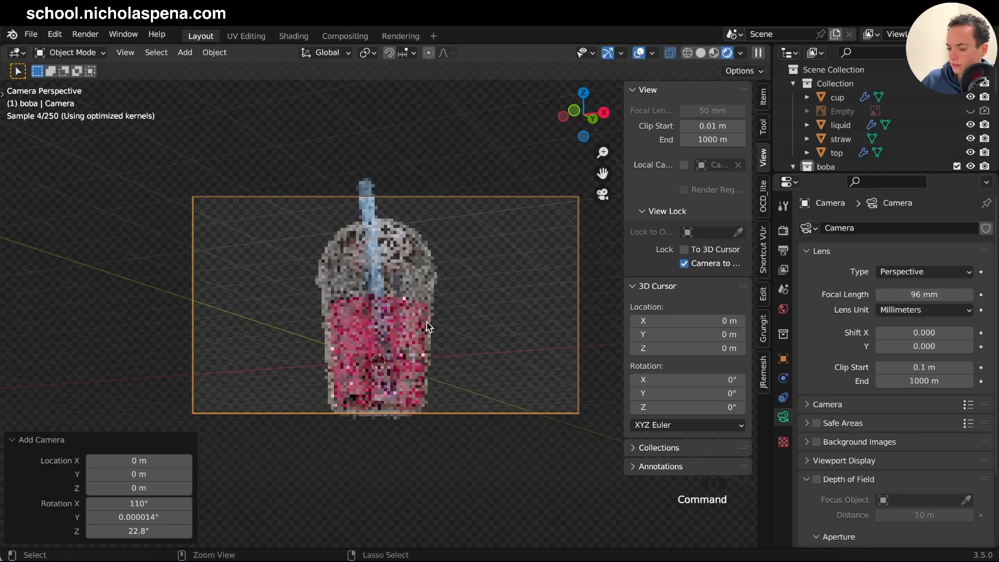
middle_drag(427, 327, 375, 211)
- Change the straw material's base color to a more saturated sky blue
click(375, 211)
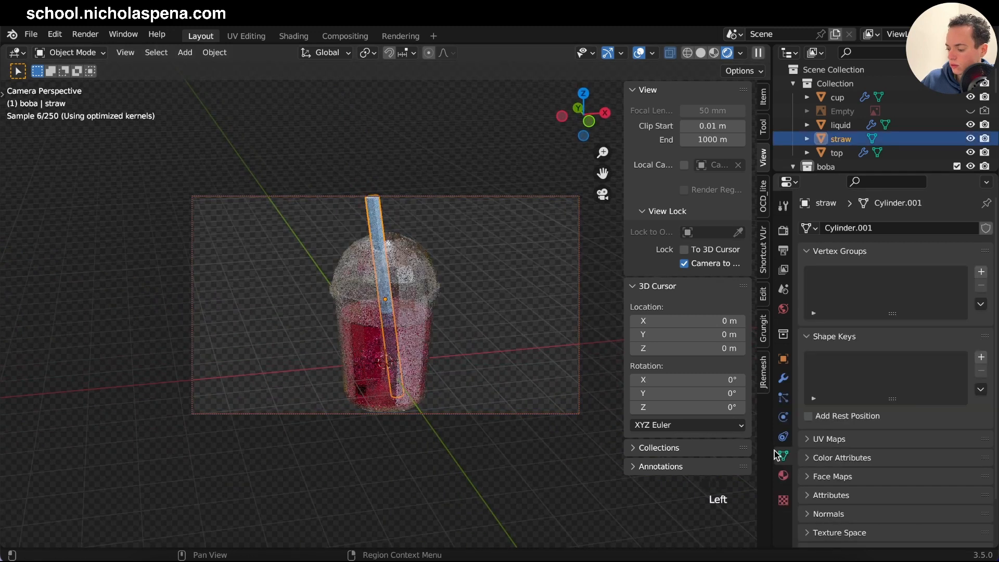
click(783, 475)
click(958, 410)
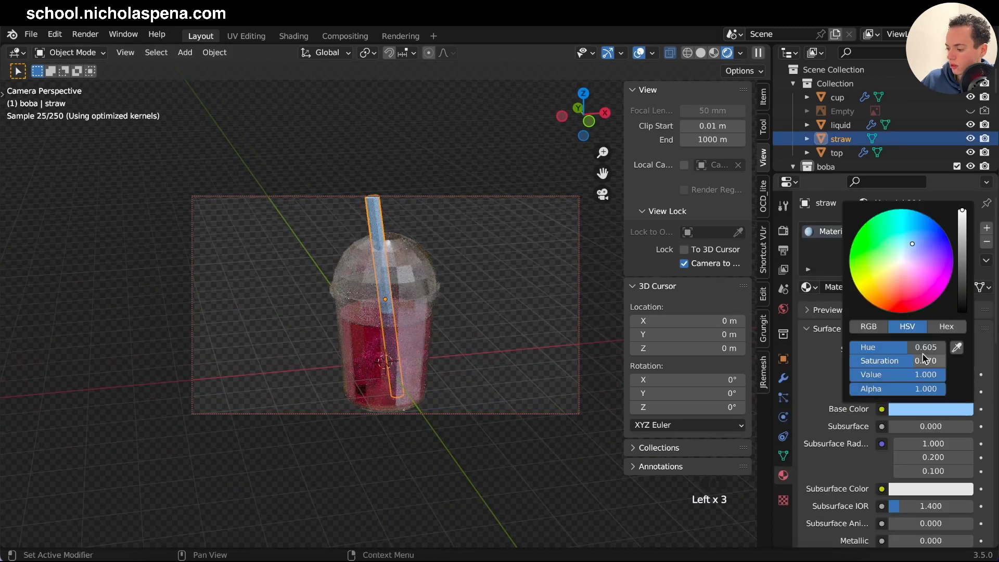
drag(912, 243, 917, 233)
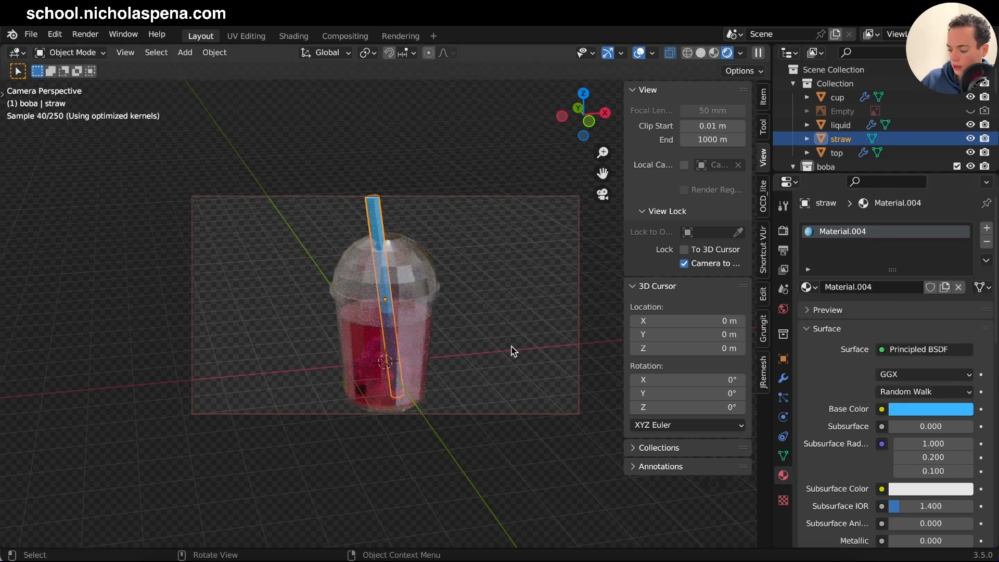
- Enter Edit Mode on the straw and switch the viewport to solid shading
key(n)
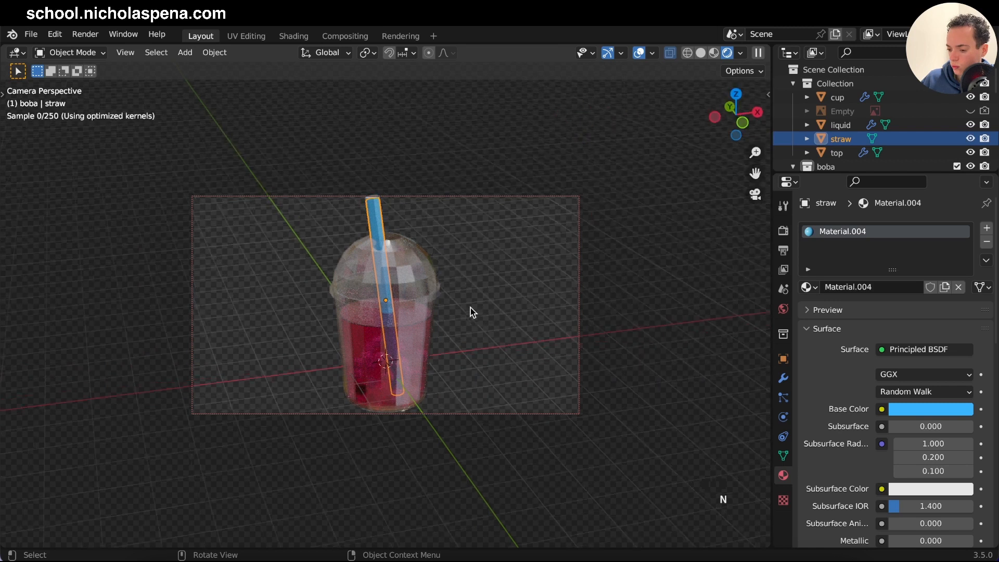
key(Tab)
click(374, 207)
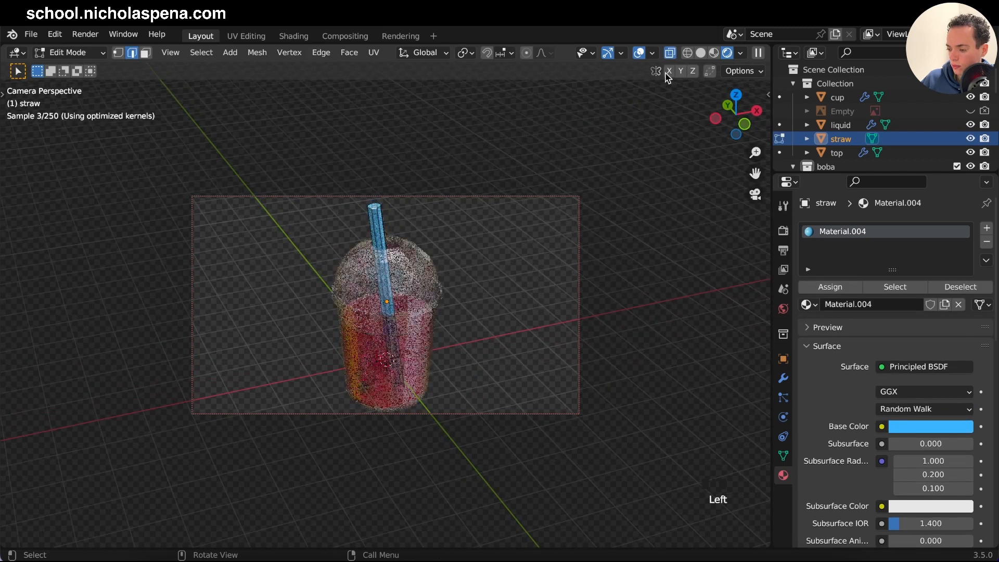
click(701, 52)
- Unlock the camera from the view so navigation no longer moves it
key(n)
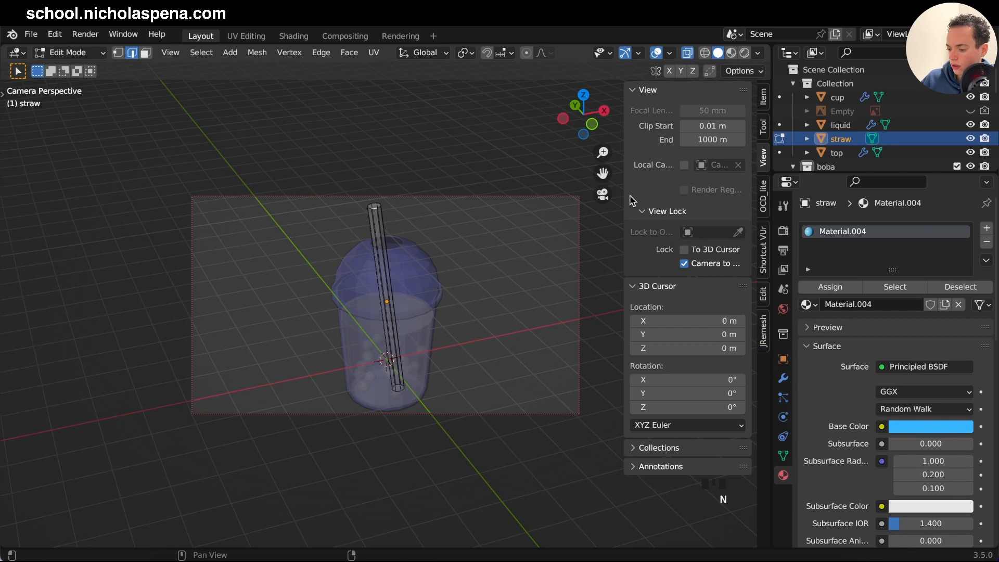
click(685, 264)
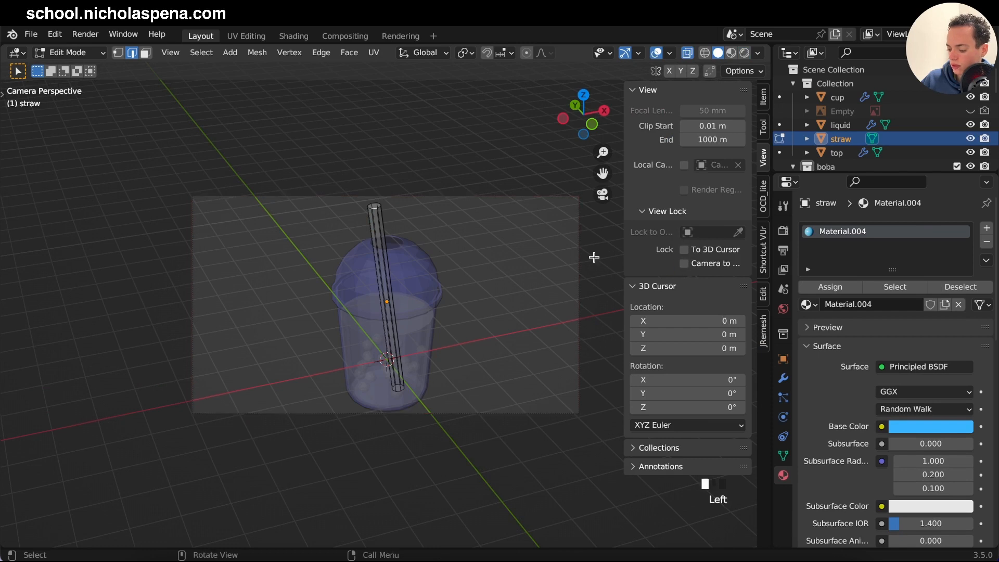
key(n)
- Delete the faces closing the straw's upper and lower ends
scroll(486, 238, up, 8)
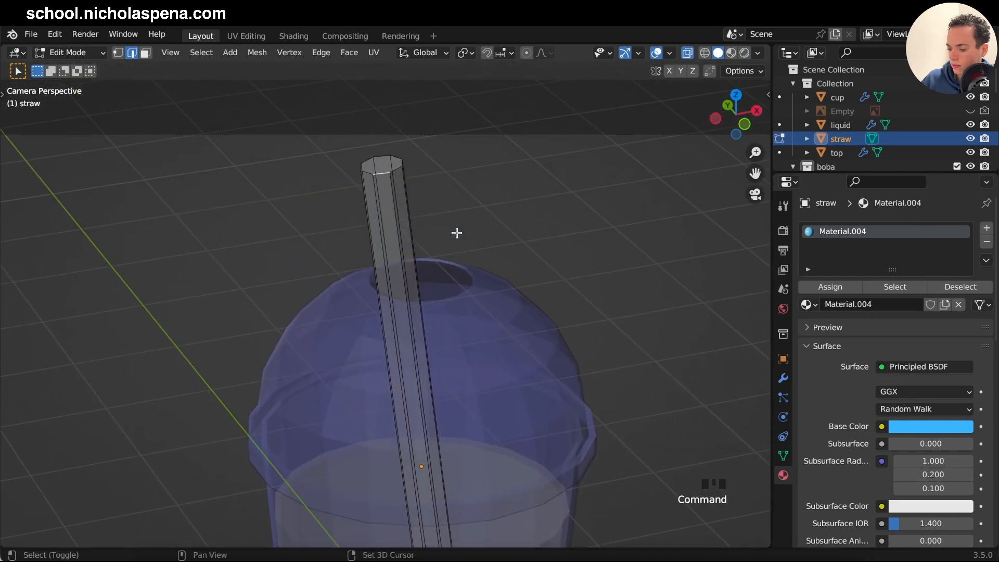
click(384, 165)
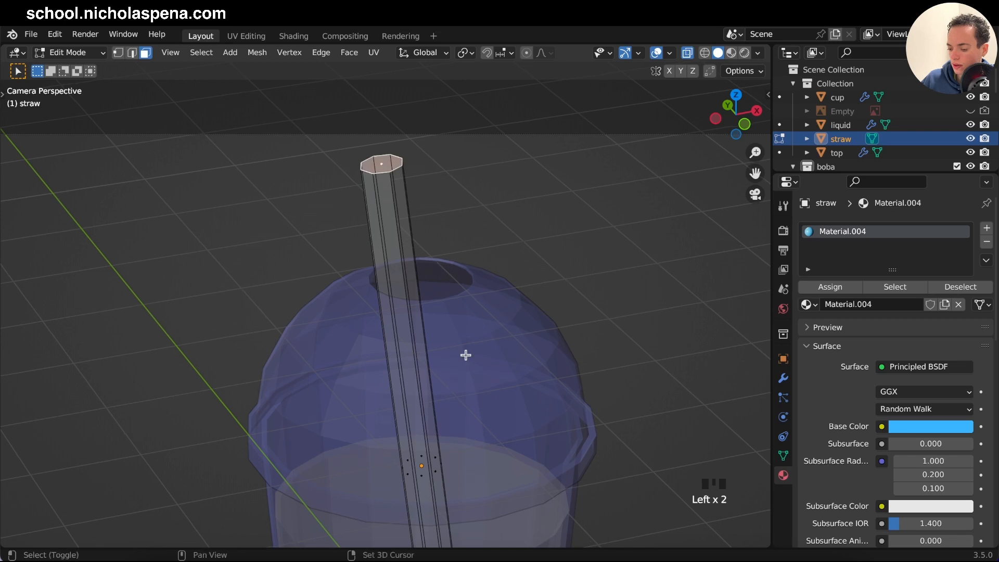
shift+scroll(466, 354, down, 10)
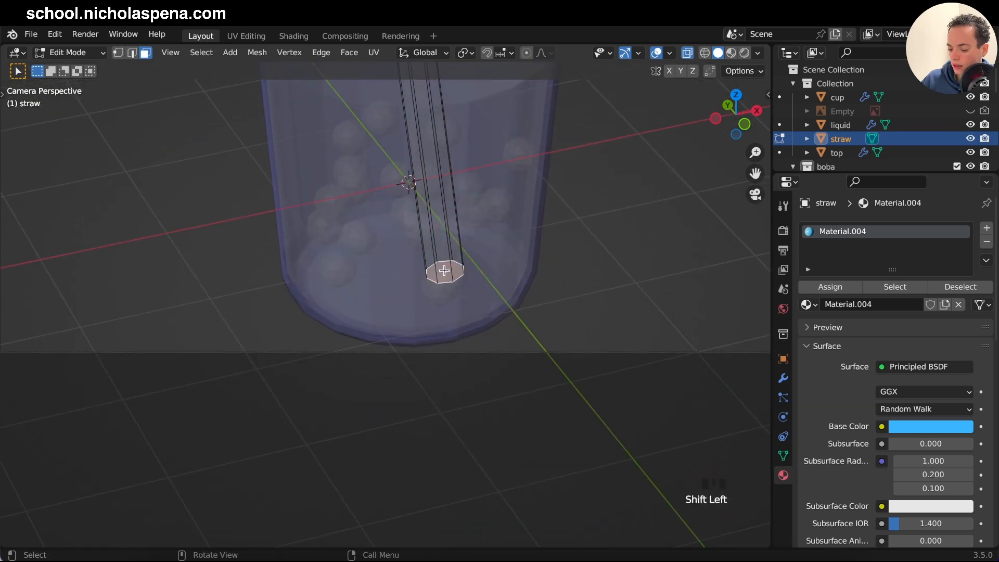
key(x)
click(431, 299)
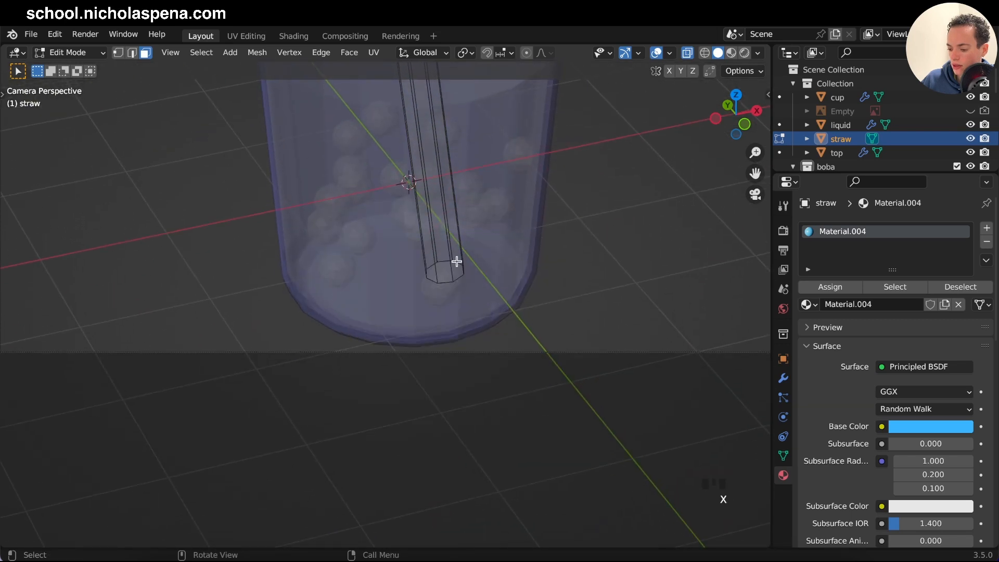
shift+scroll(457, 260, up, 10)
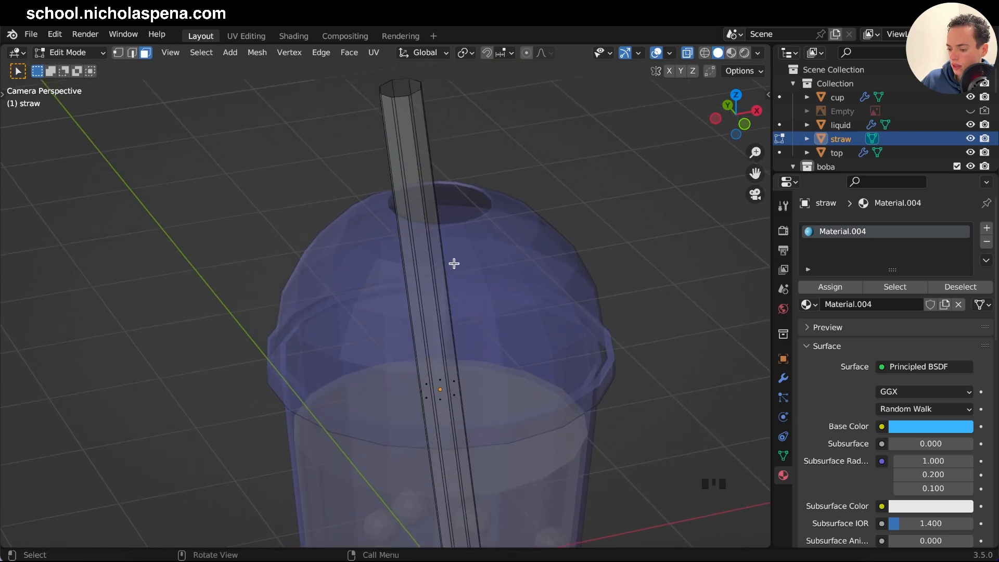
- Add a Solidify modifier to the straw
click(784, 378)
click(833, 229)
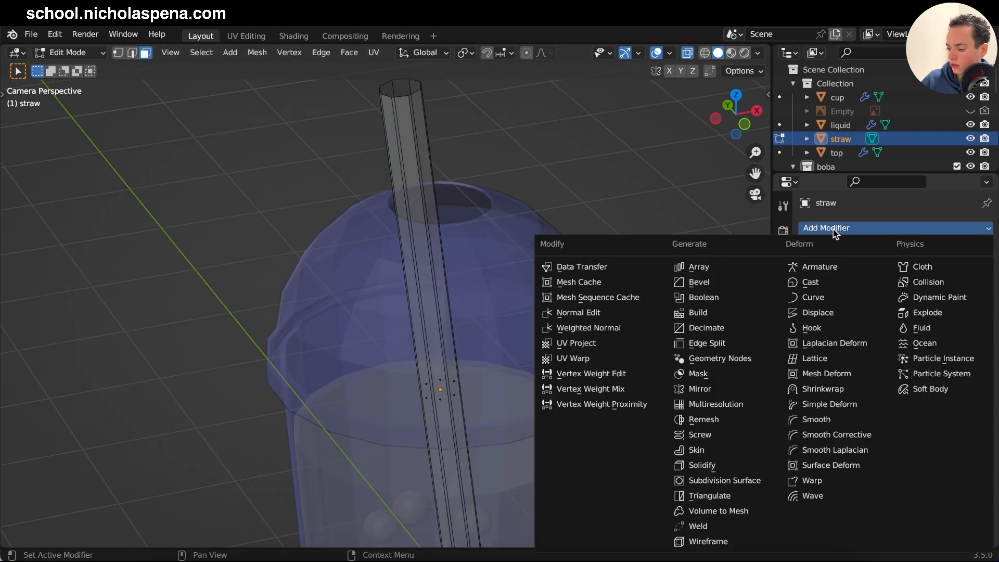
click(722, 468)
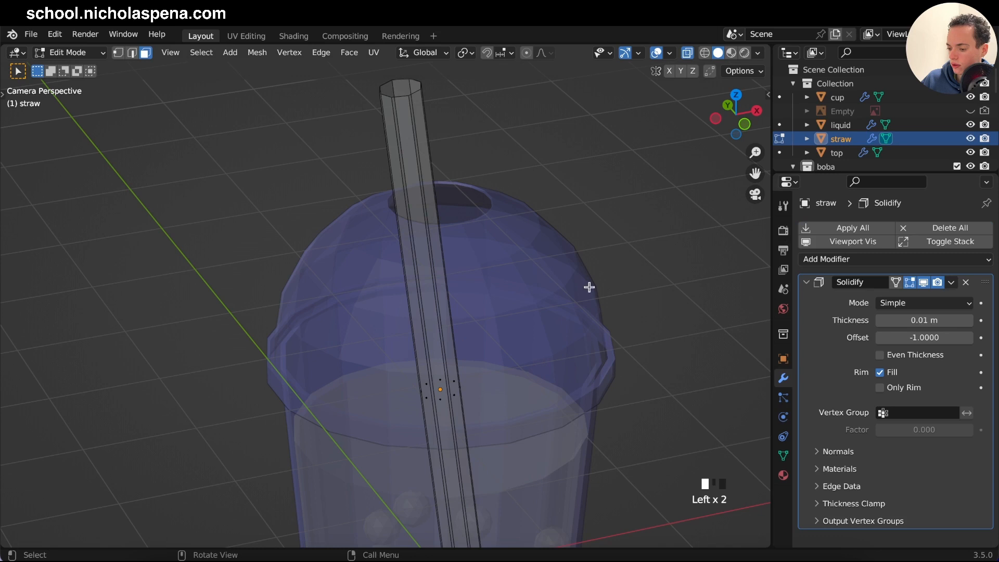
scroll(576, 252, up, 5)
scroll(575, 254, down, 3)
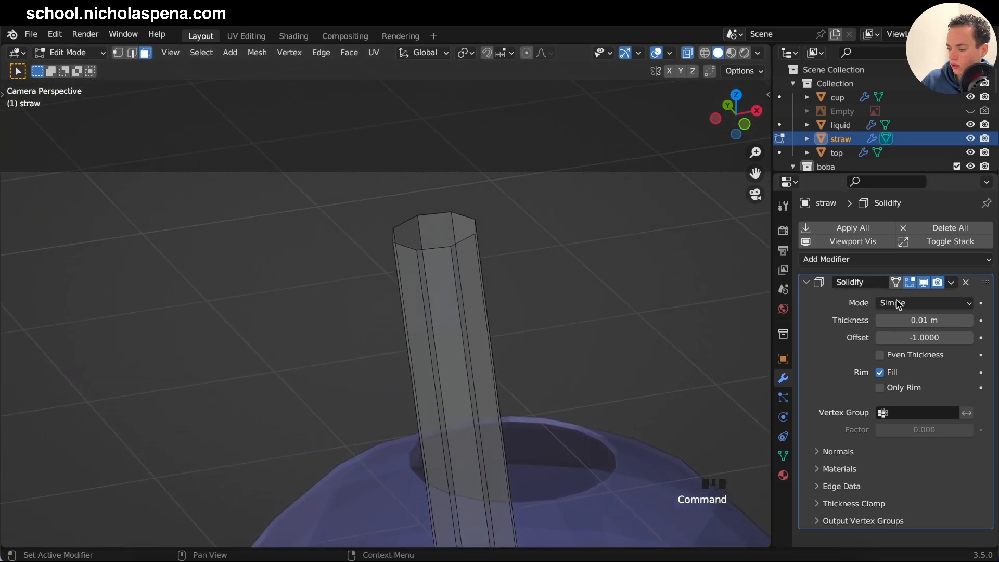
- Enable even thickness on the straw's Solidify modifier and raise its thickness to 0.15 m
click(969, 320)
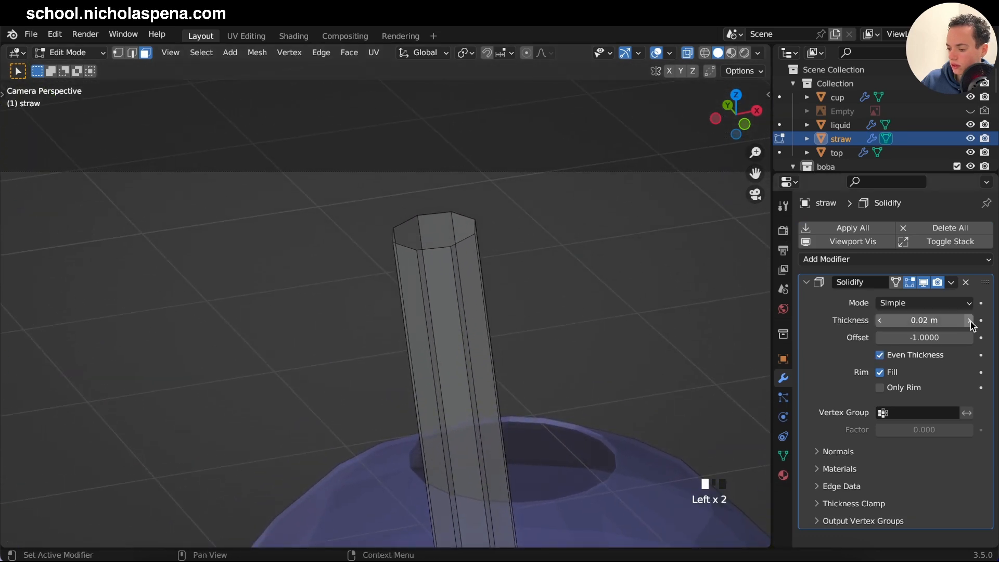
click(968, 319)
click(968, 320)
click(968, 320)
click(968, 320)
click(969, 320)
click(969, 320)
click(969, 320)
click(968, 320)
click(968, 320)
click(969, 320)
click(968, 320)
click(968, 320)
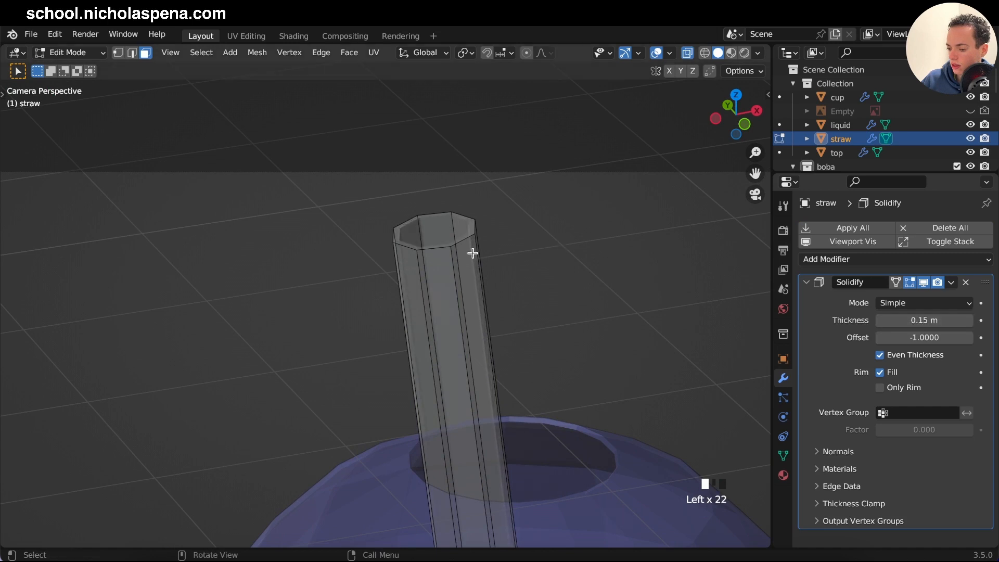
- Apply the straw's scale in Object Mode and return to editing its mesh
key(Tab)
key(Tab)
click(783, 358)
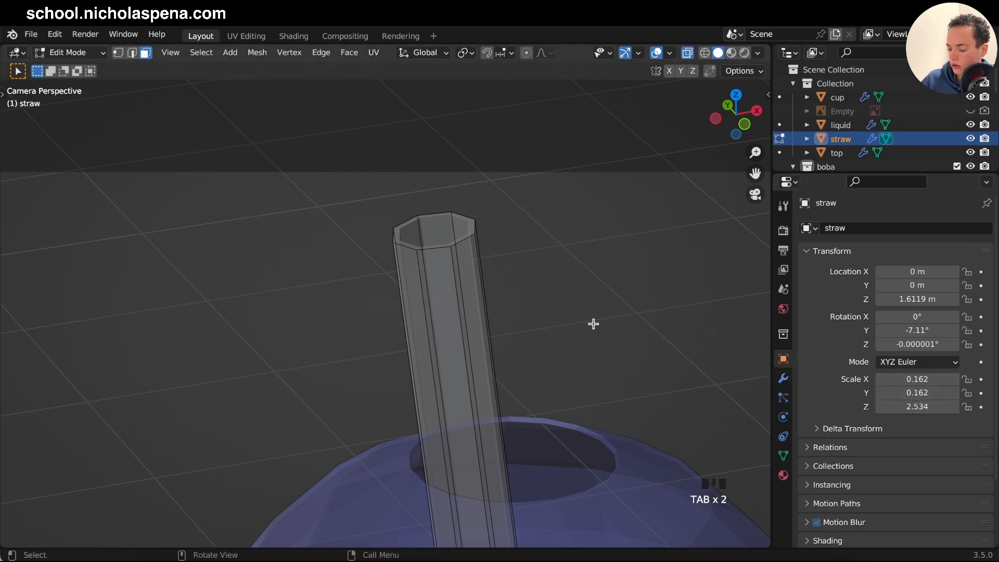
key(Tab)
click(560, 269)
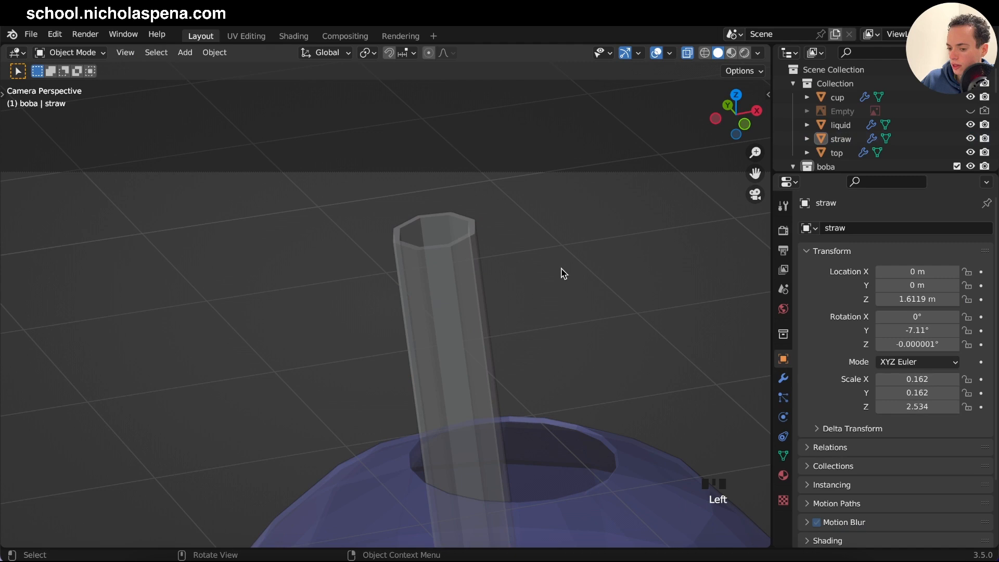
click(435, 261)
key(ctrl+a)
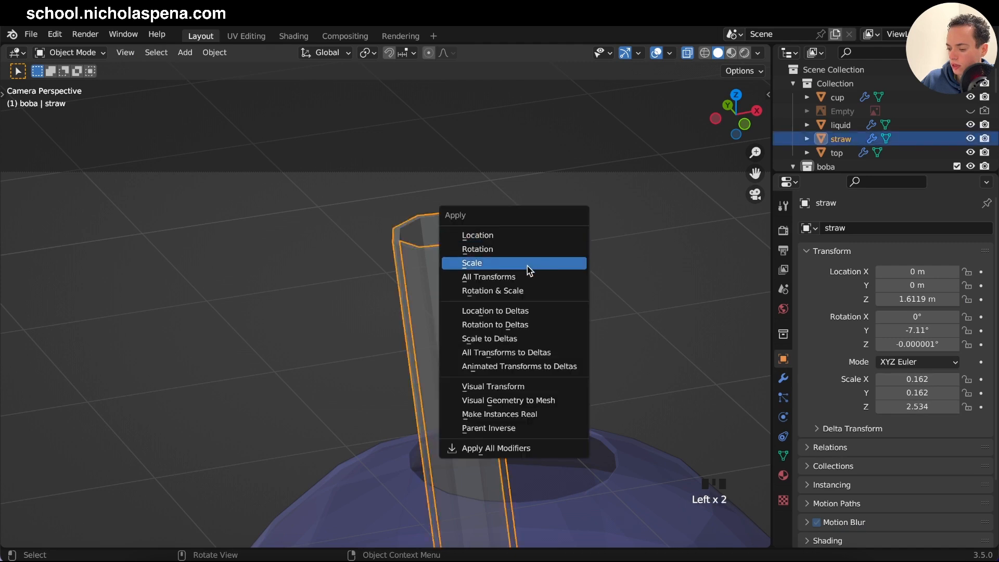
click(531, 264)
key(Tab)
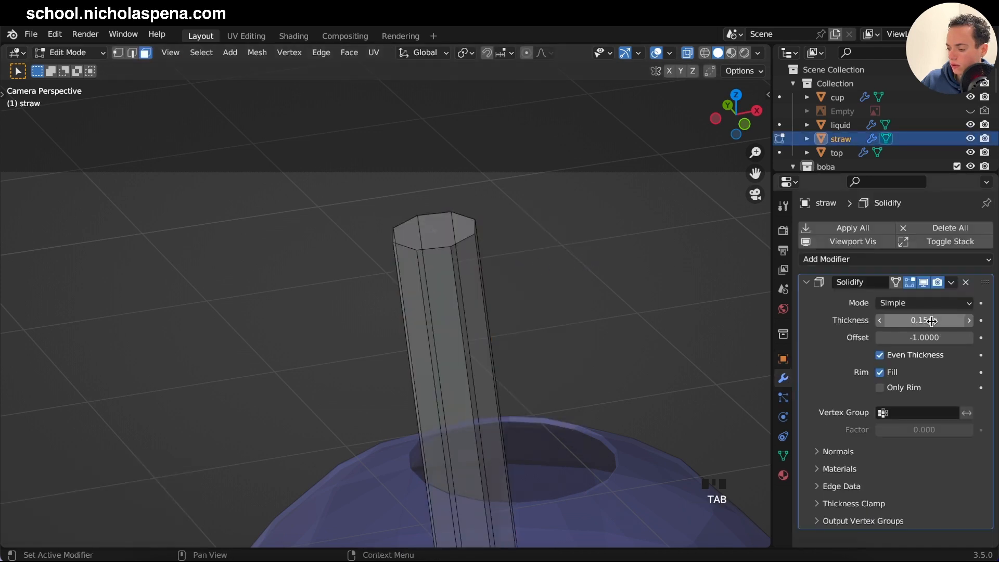
- Set the straw's Solidify offset to 1 and its thickness to -0.026 m
drag(931, 320, 974, 328)
click(940, 320)
text(1)
key(Return)
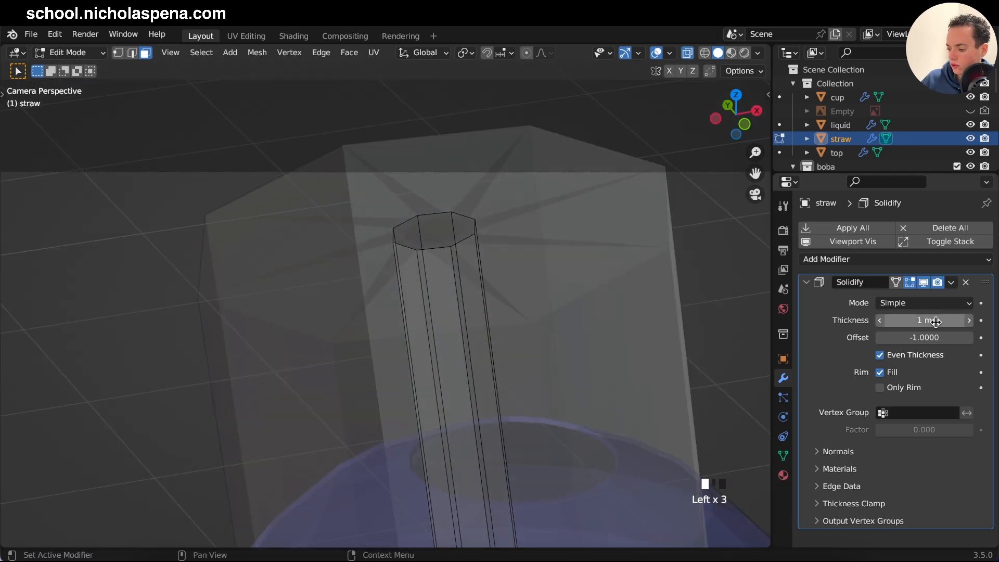
drag(935, 322, 972, 336)
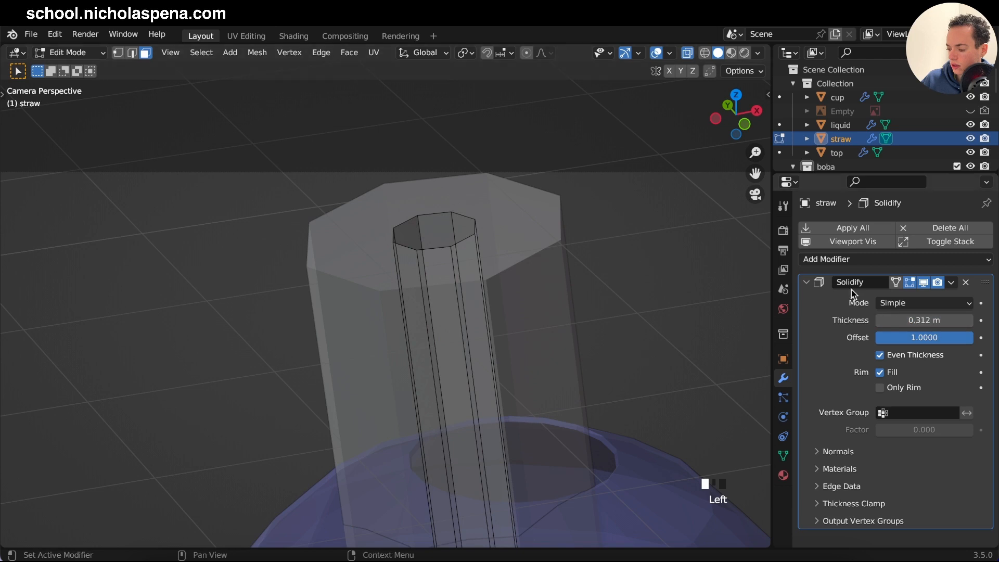
drag(917, 317, 835, 317)
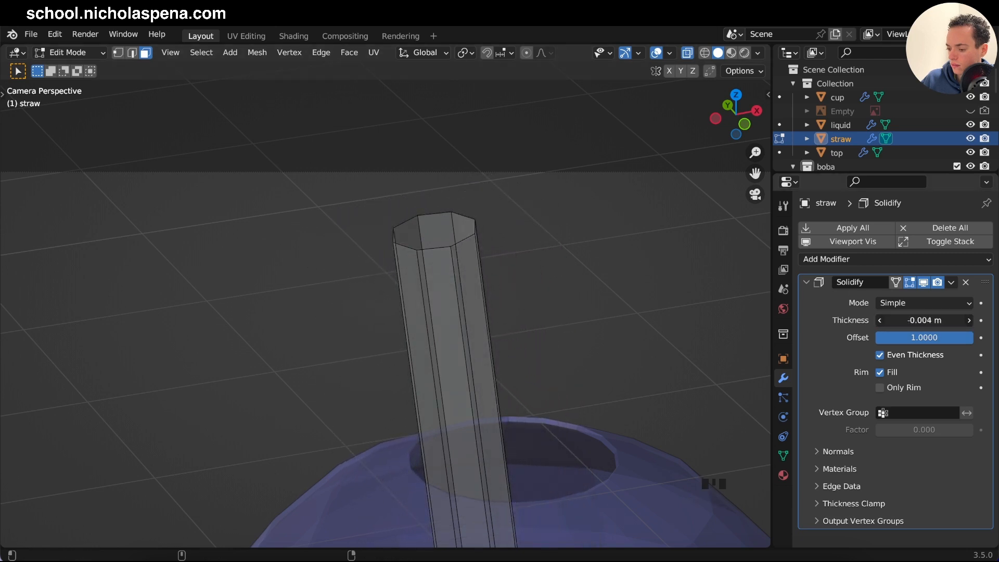
shift+drag(835, 316, 836, 317)
- Save the file and return to Object Mode with the viewport in rendered shading
key(super+s)
scroll(547, 282, down, 3)
key(Tab)
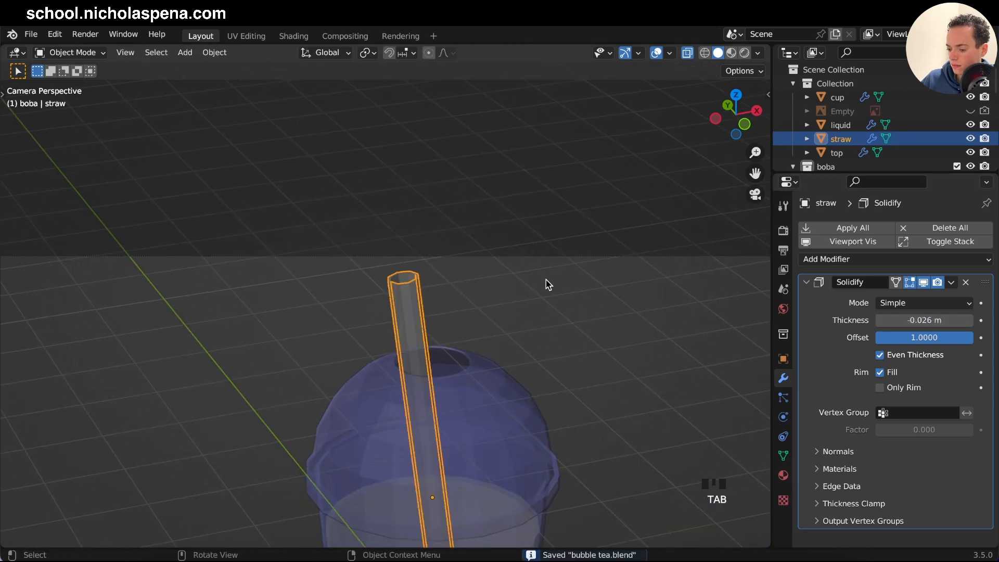
shift+scroll(546, 284, down, 5)
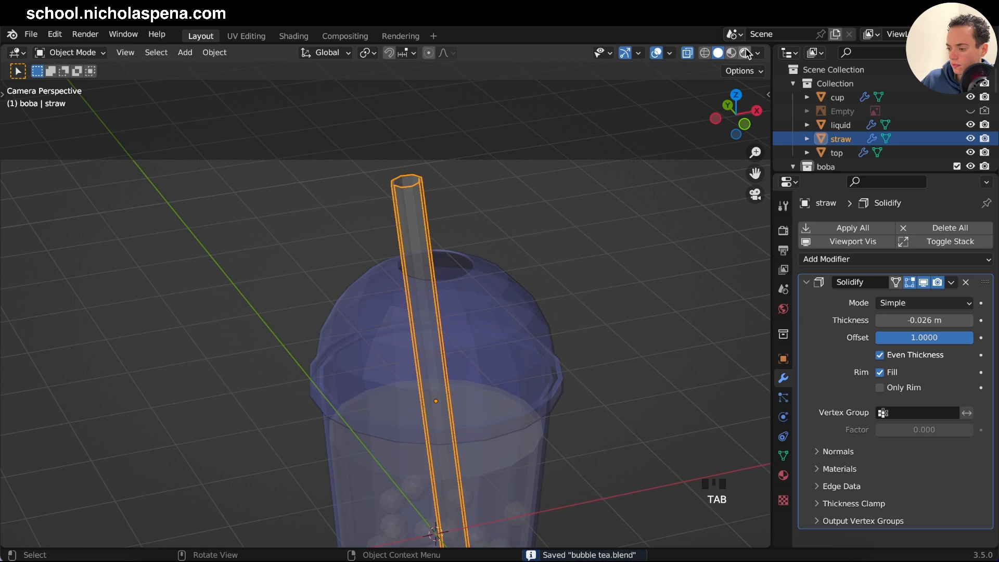
click(746, 54)
scroll(555, 348, down, 2)
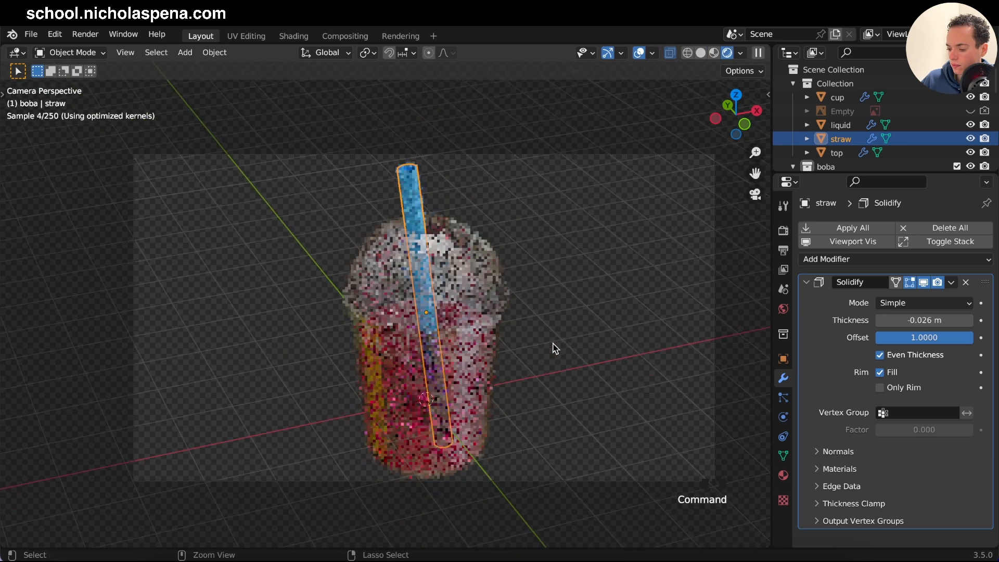
- Move the Camera into the main Collection in the outliner and select it
scroll(838, 157, down, 3)
double_click(836, 142)
key(Escape)
drag(851, 110, 851, 79)
scroll(848, 83, up, 3)
click(845, 95)
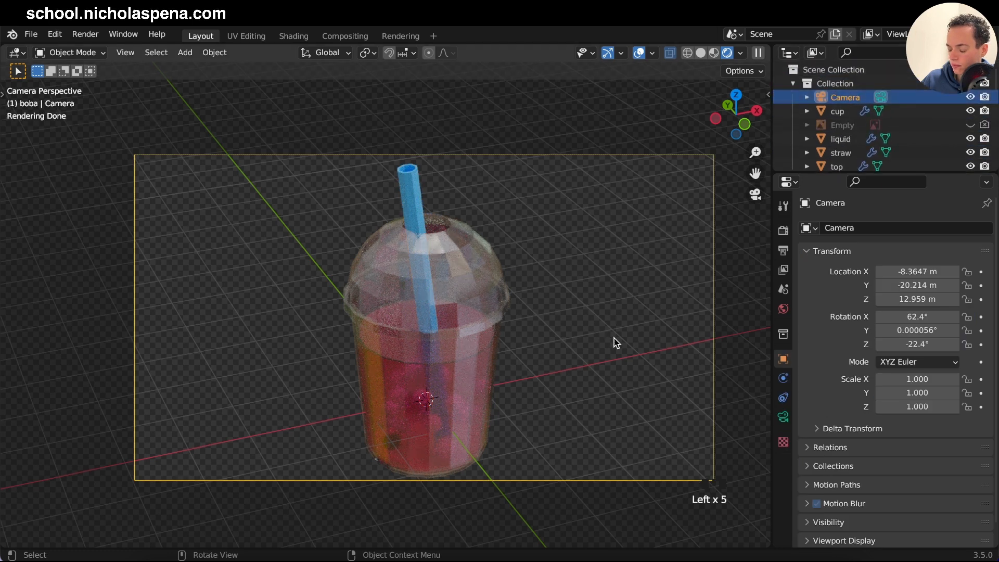
- Lock the camera to the view and reframe it around the cup to a Z rotation of about -48°
key(n)
click(683, 263)
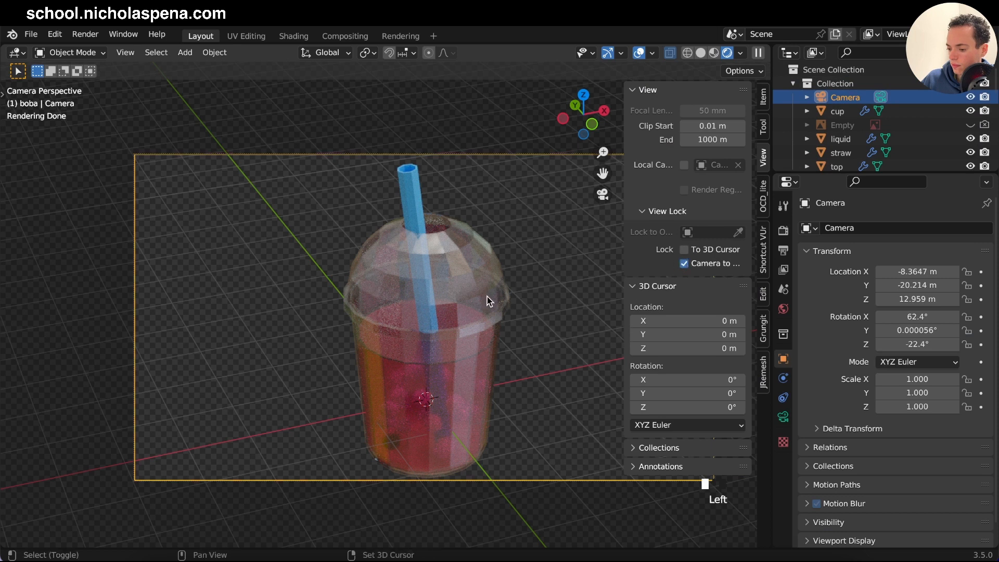
shift+scroll(487, 296, down, 2)
super+scroll(486, 297, down, 3)
super+scroll(487, 296, up, 1)
scroll(487, 297, left, 5)
key(n)
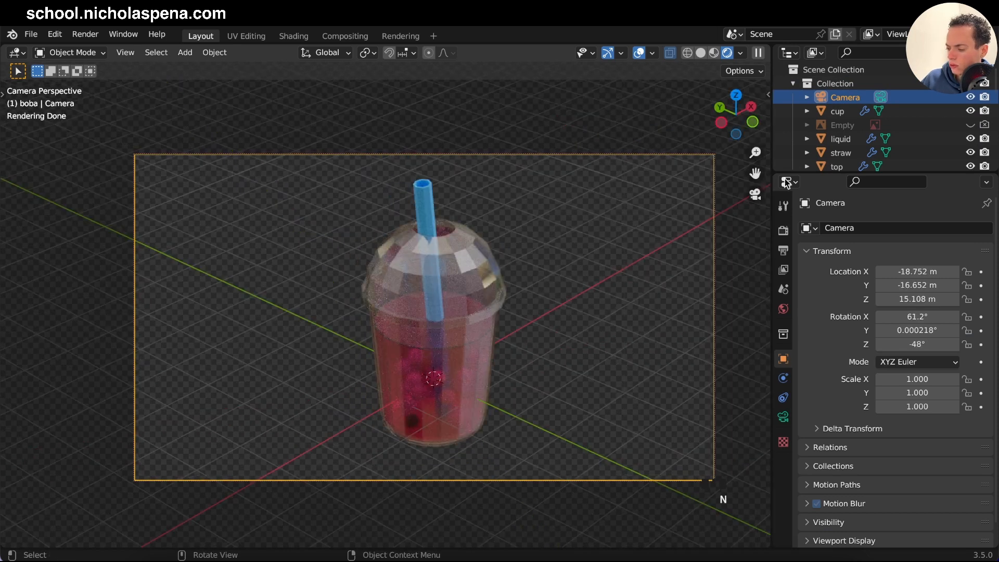
- Select all the boba balls with Icosphere as the active object and link its material to the others
drag(845, 172, 816, 372)
click(847, 195)
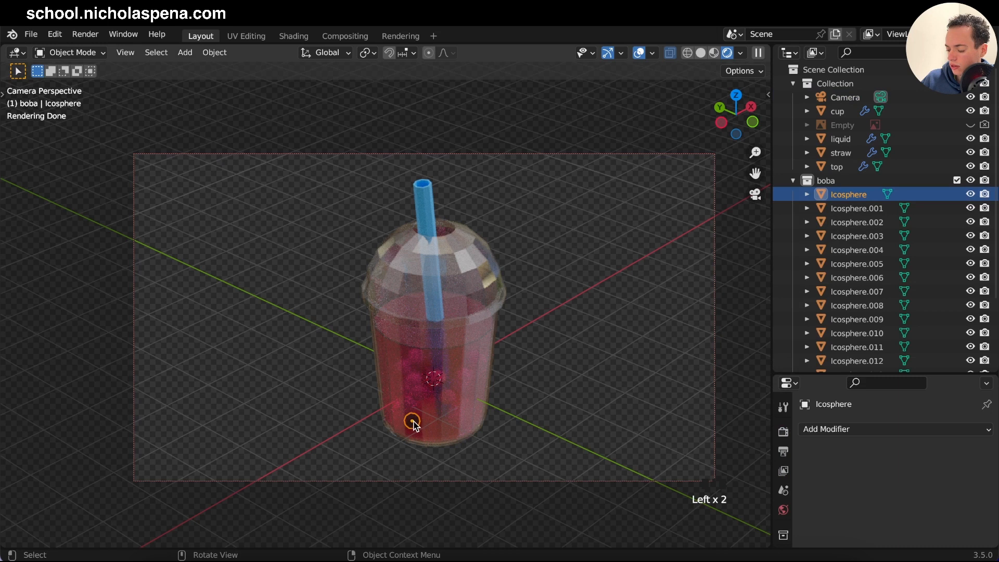
click(850, 207)
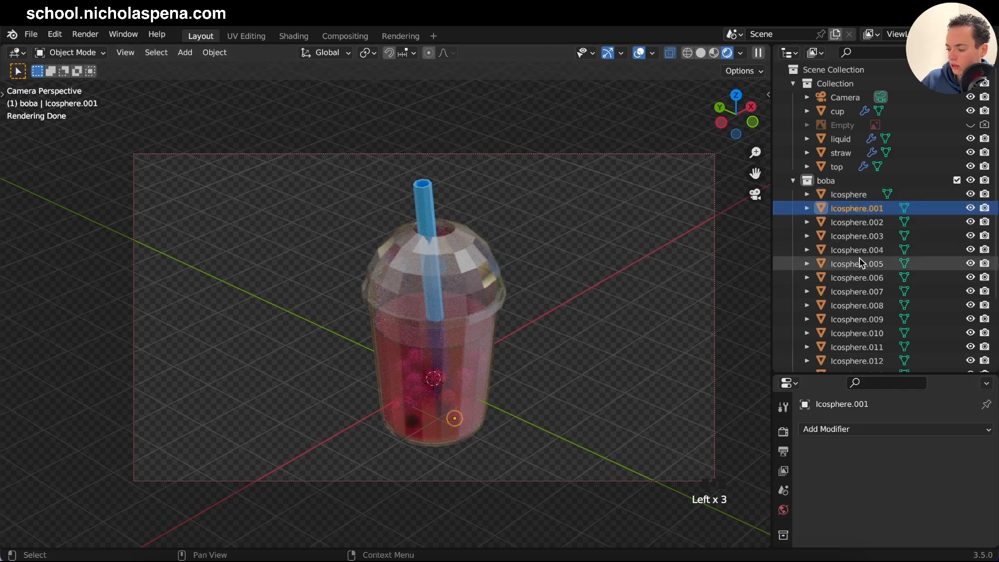
scroll(861, 263, down, 3)
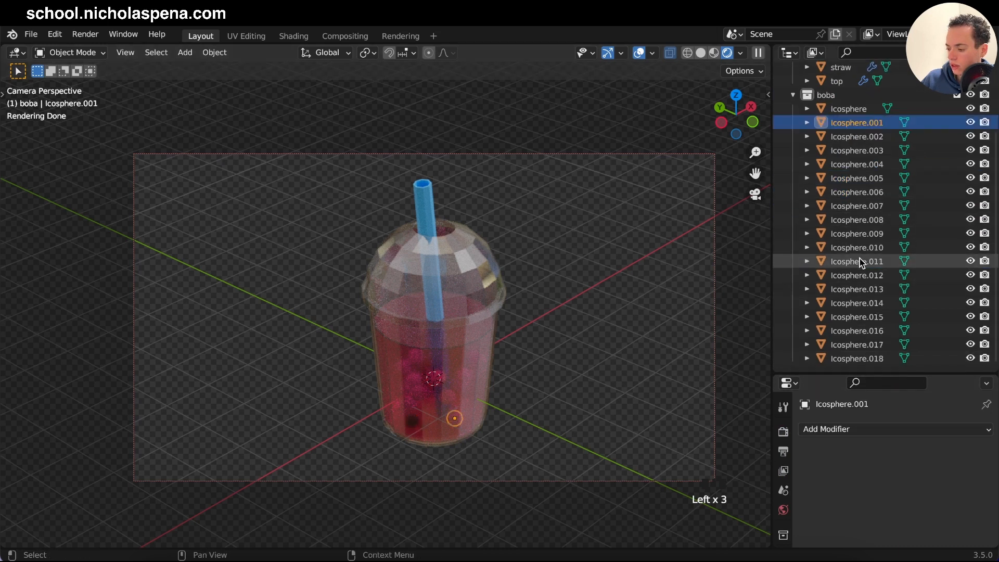
shift+click(858, 359)
scroll(837, 174, up, 2)
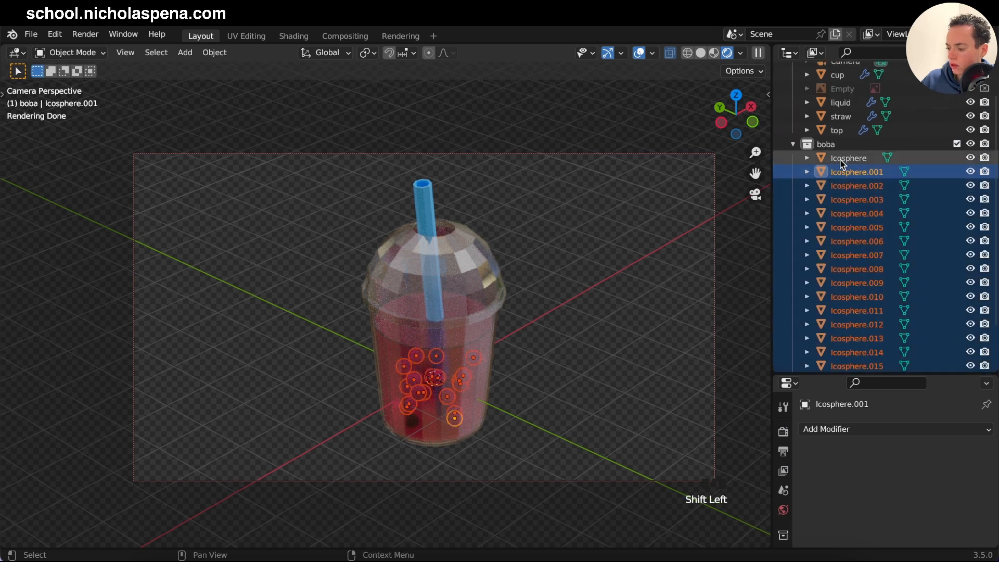
ctrl+click(839, 159)
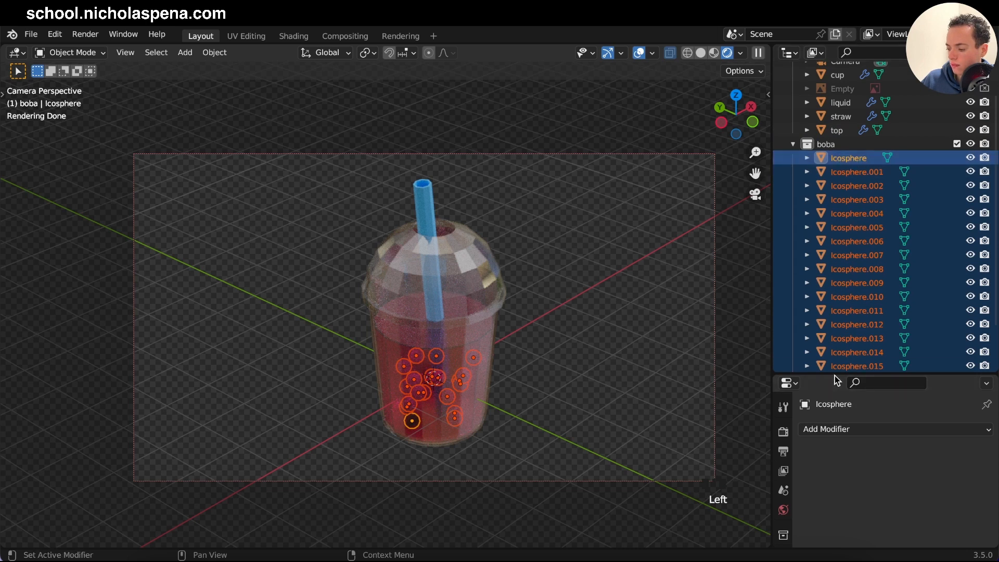
drag(834, 374, 832, 162)
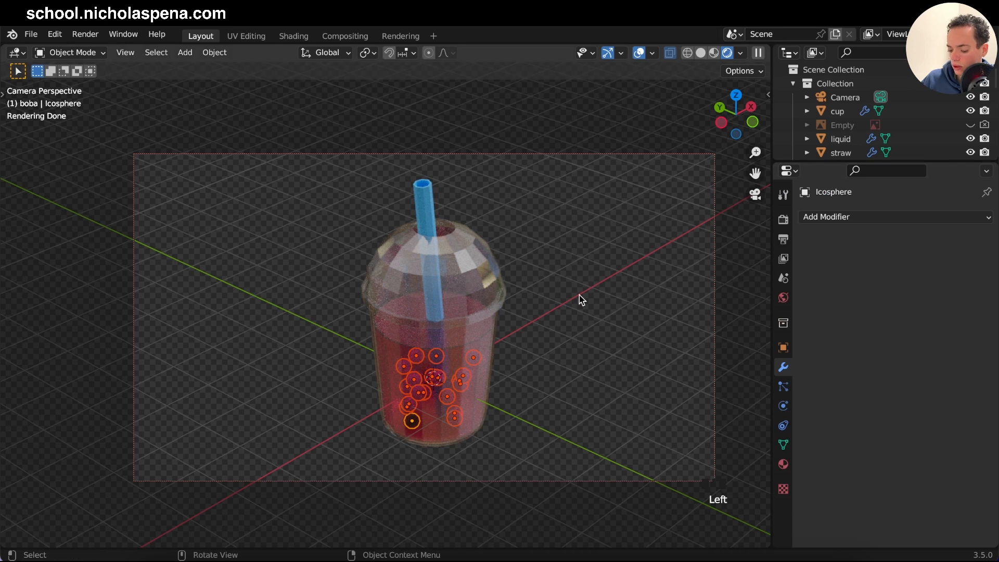
key(ctrl+l)
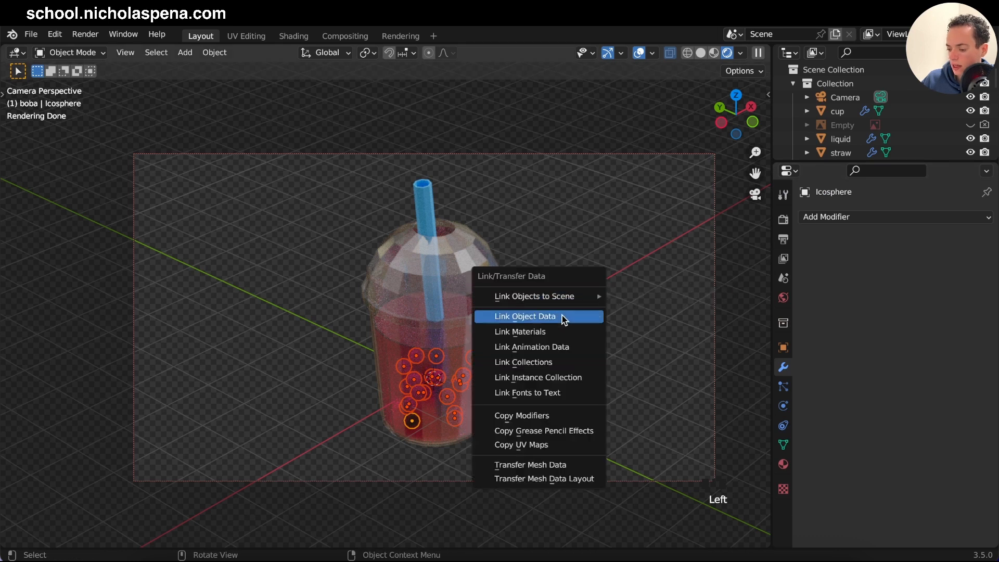
click(550, 332)
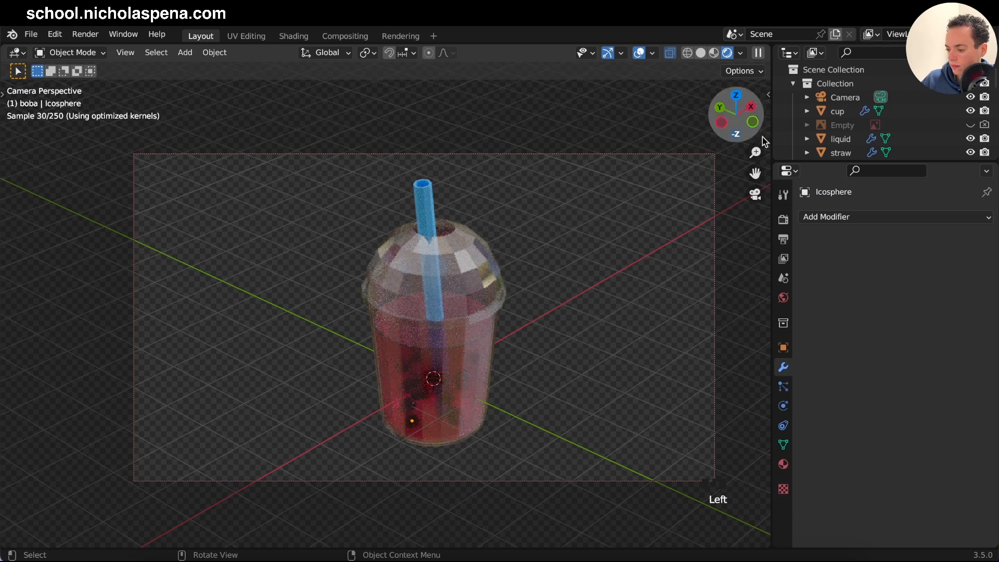
- Set the render color management to the High Contrast look with exposure 0.903 and gamma 0.900
click(783, 219)
scroll(858, 336, down, 10)
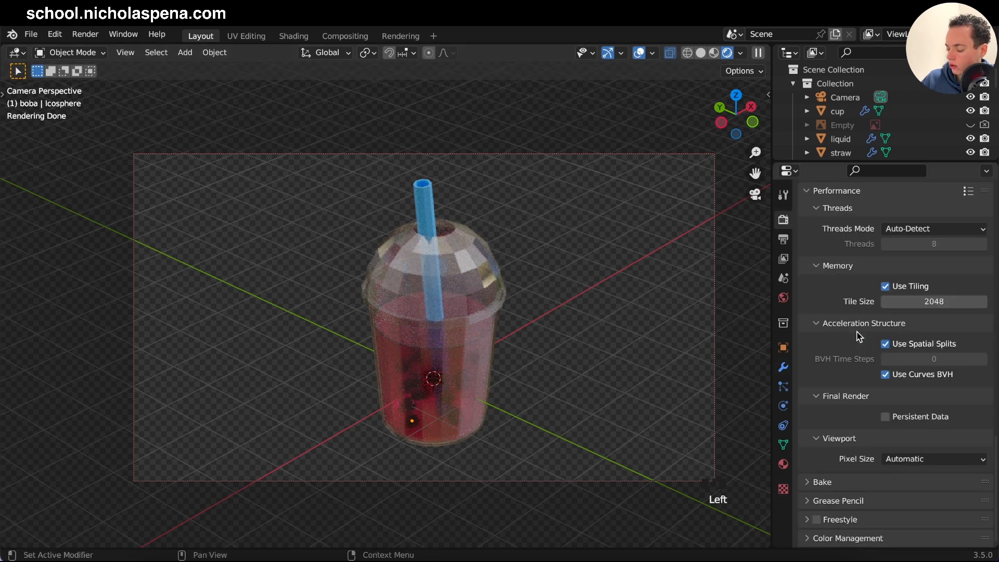
scroll(859, 458, down, 6)
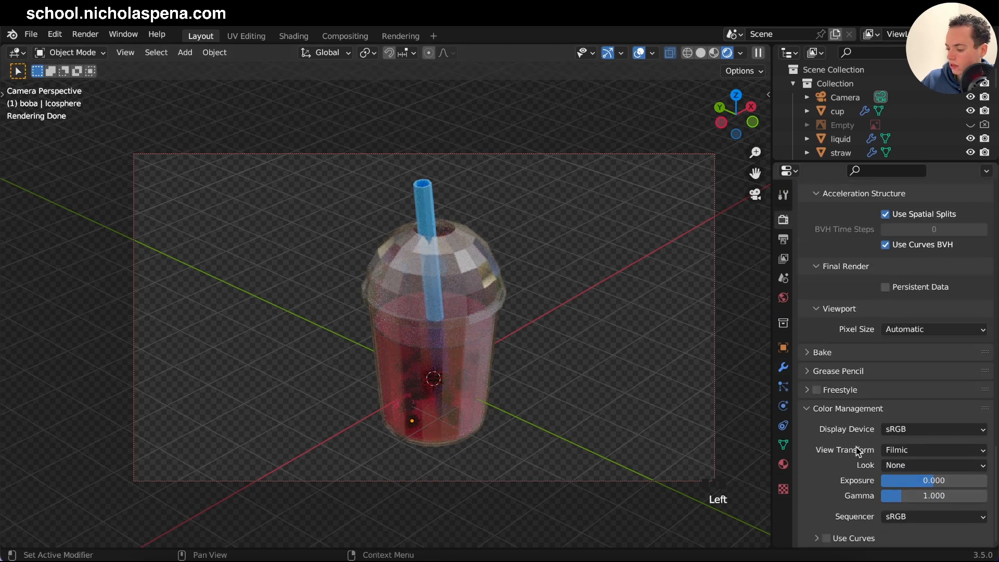
click(920, 466)
click(907, 416)
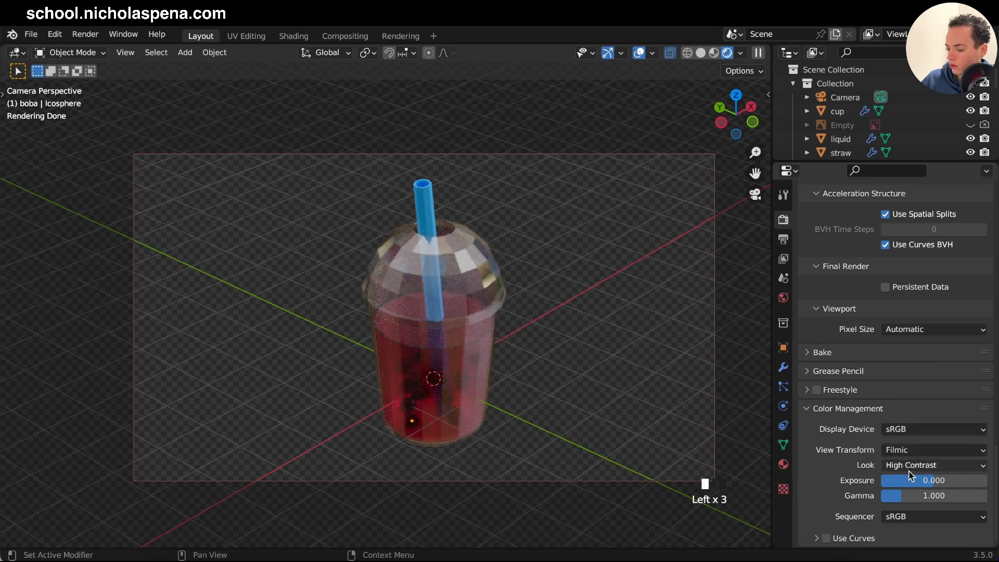
drag(939, 480, 986, 479)
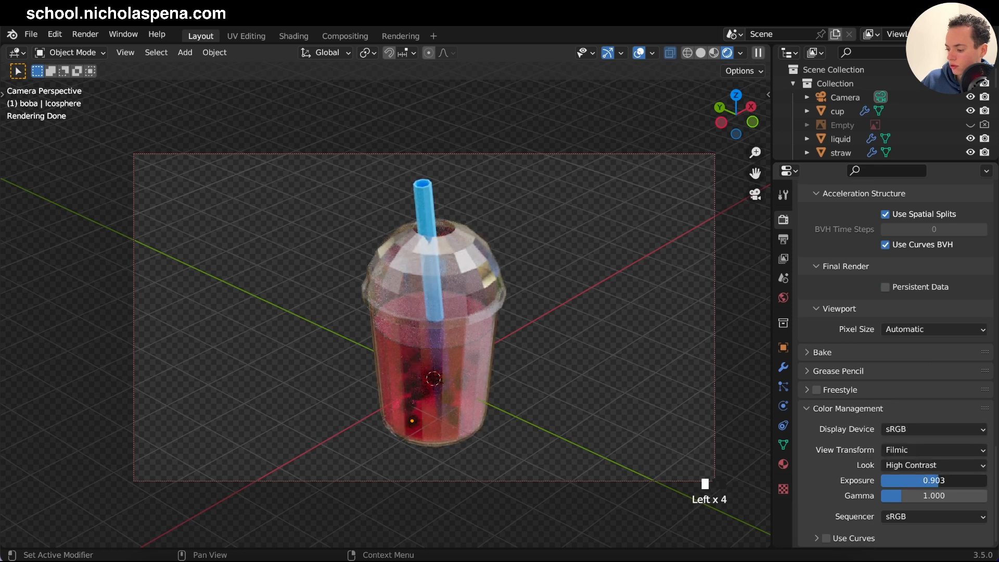
click(938, 495)
click(938, 493)
- Orbit the locked camera to a lower, more frontal view of the cup
key(n)
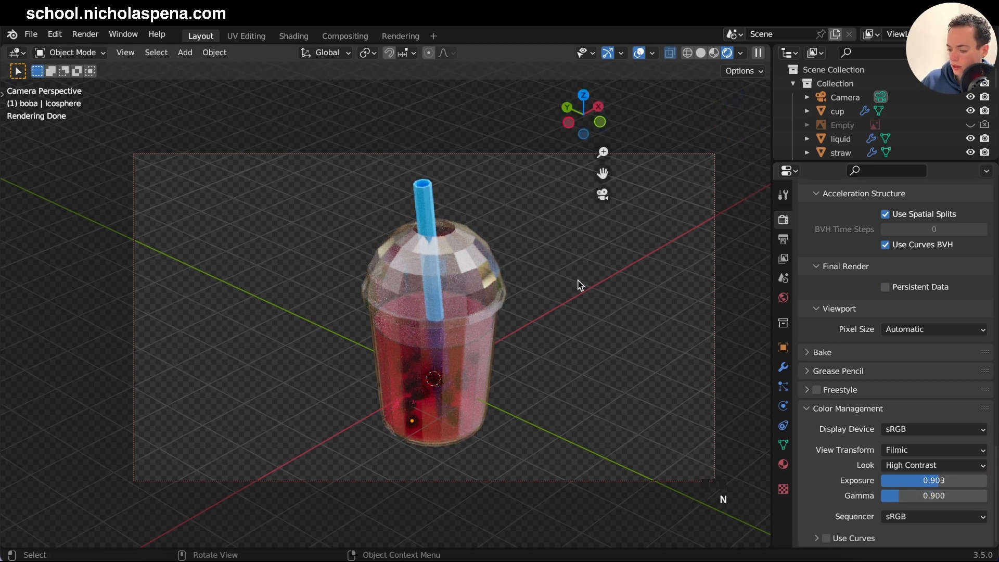
scroll(500, 309, right, 5)
scroll(497, 309, right, 3)
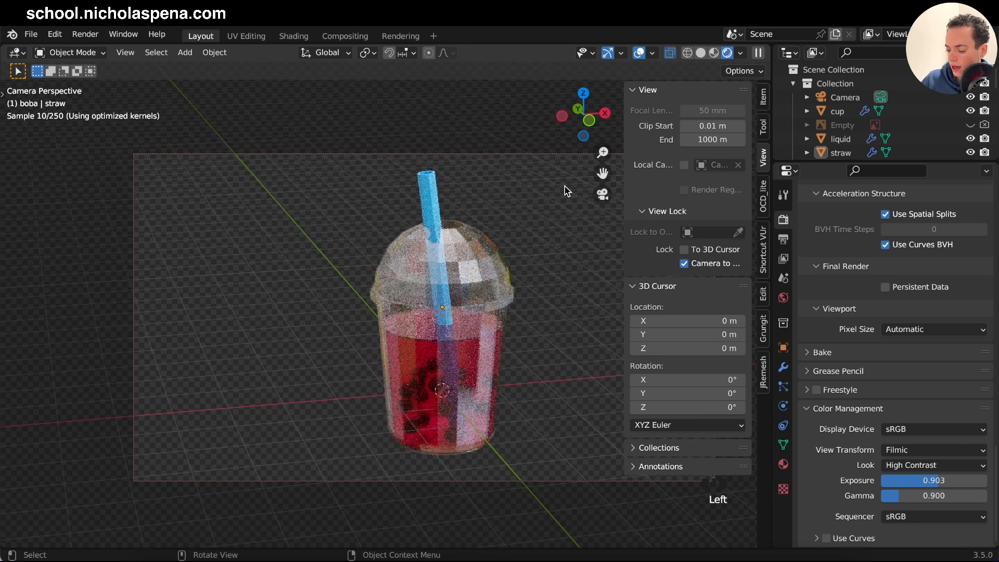
key(n)
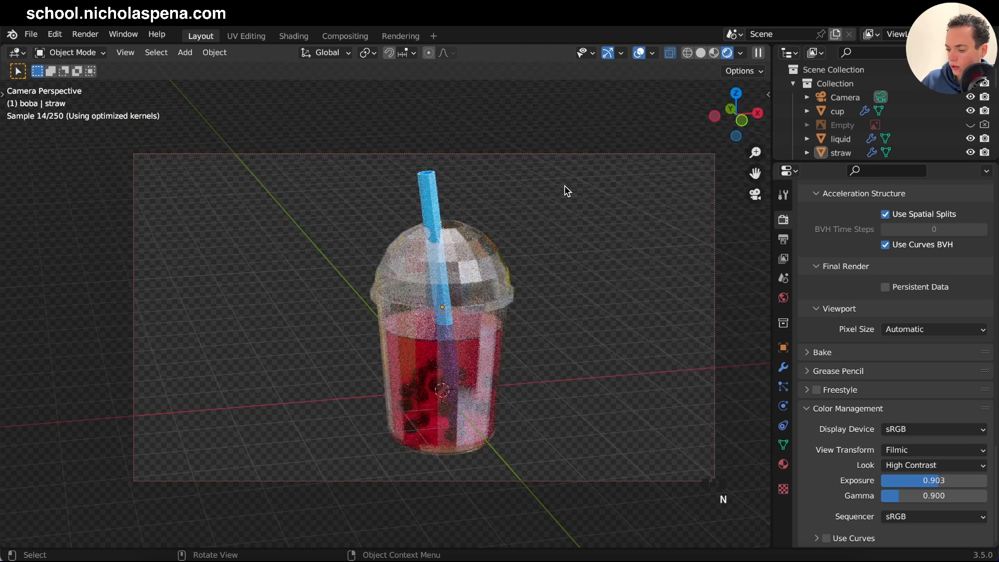
- Switch the viewport to solid shading and add a Bevel modifier to the cup's dome top
click(701, 54)
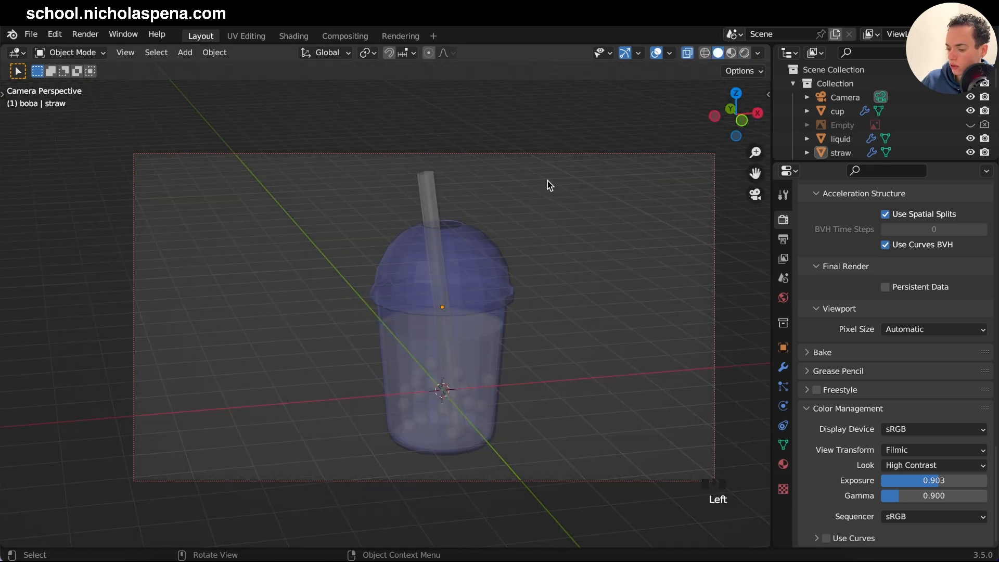
super+scroll(536, 194, up, 7)
super+scroll(535, 194, down, 3)
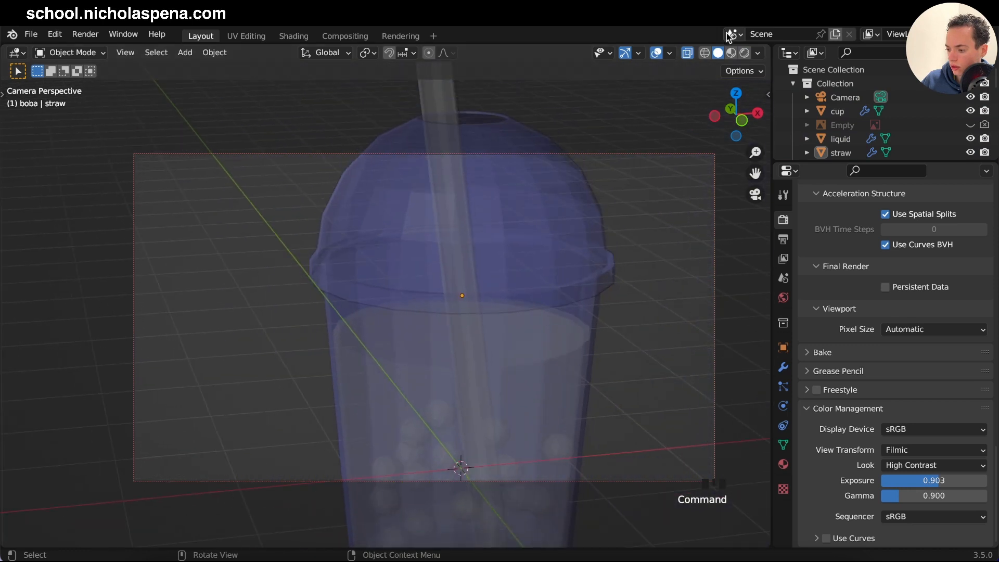
scroll(594, 235, up, 5)
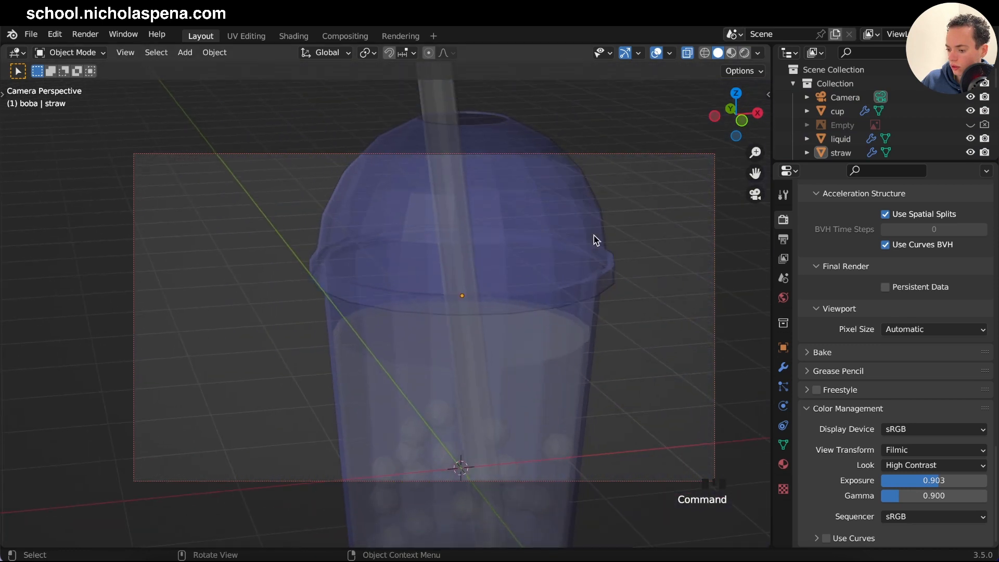
click(593, 235)
shift+scroll(623, 235, right, 2)
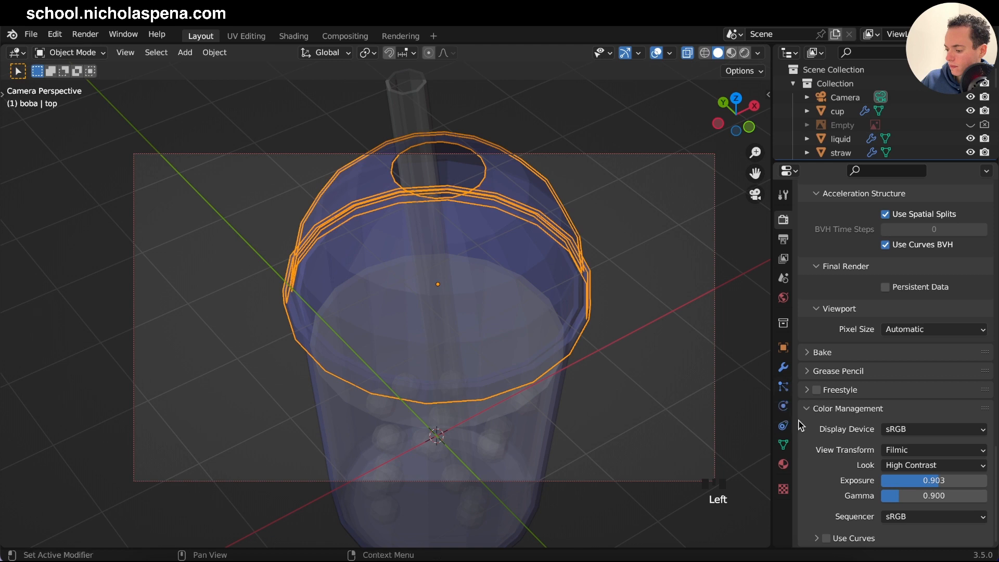
click(784, 367)
click(817, 267)
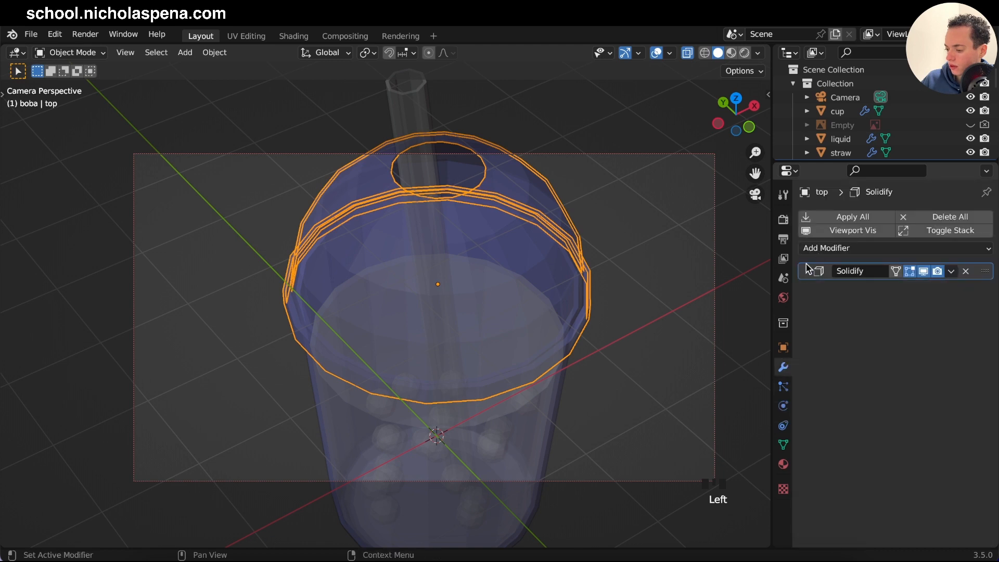
click(821, 249)
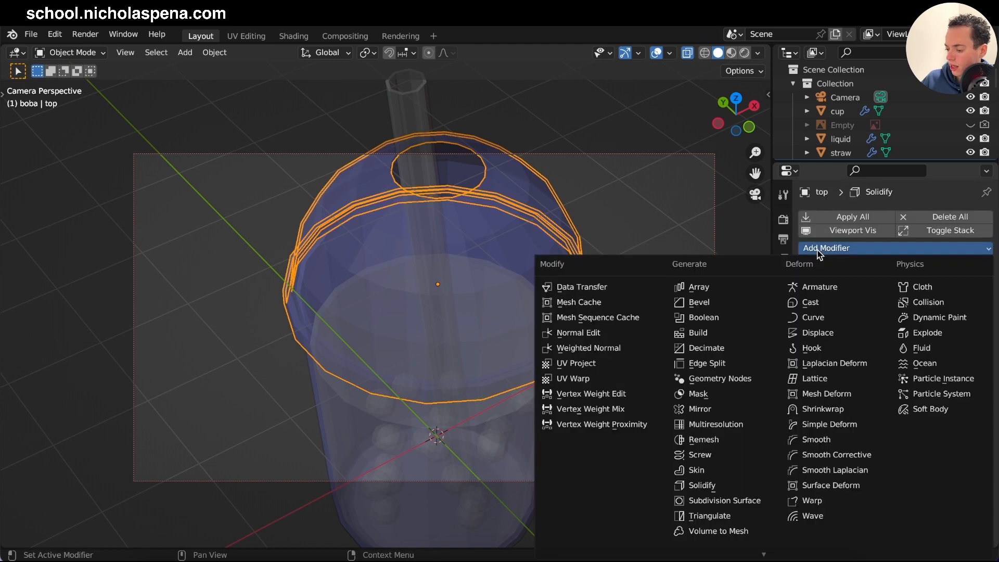
click(700, 303)
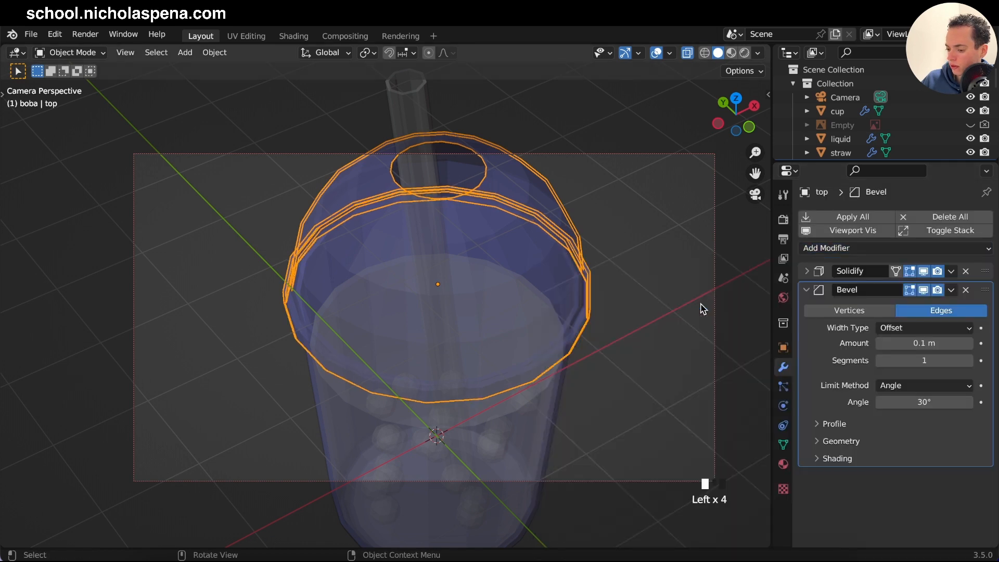
- Add a Subdivision Surface modifier to the dome top and shade it smooth
click(836, 249)
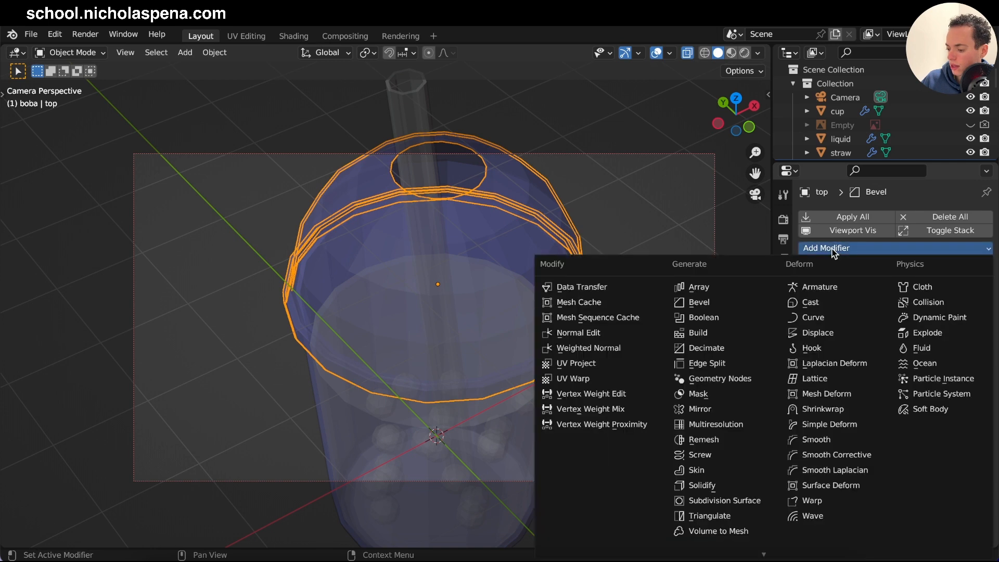
click(748, 501)
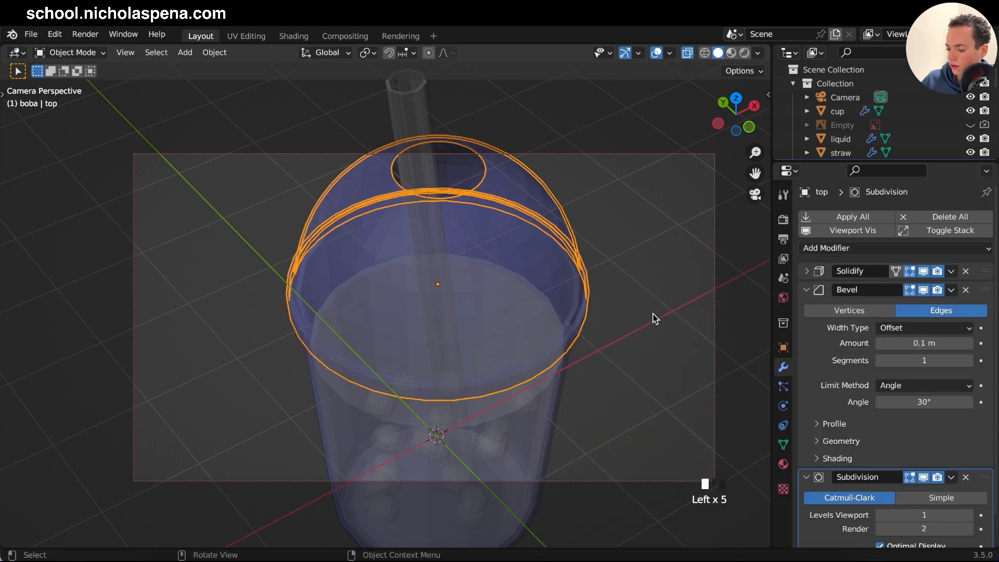
click(540, 416)
click(501, 252)
right_click(535, 236)
click(509, 209)
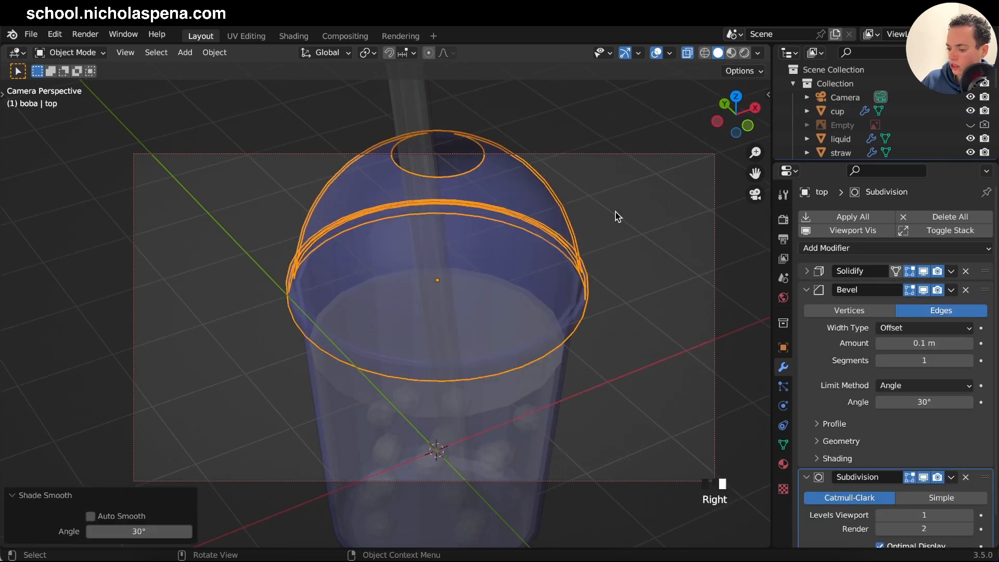
- Return the viewport to rendered shading and add Bevel and Subdivision Surface modifiers to the cup
click(744, 53)
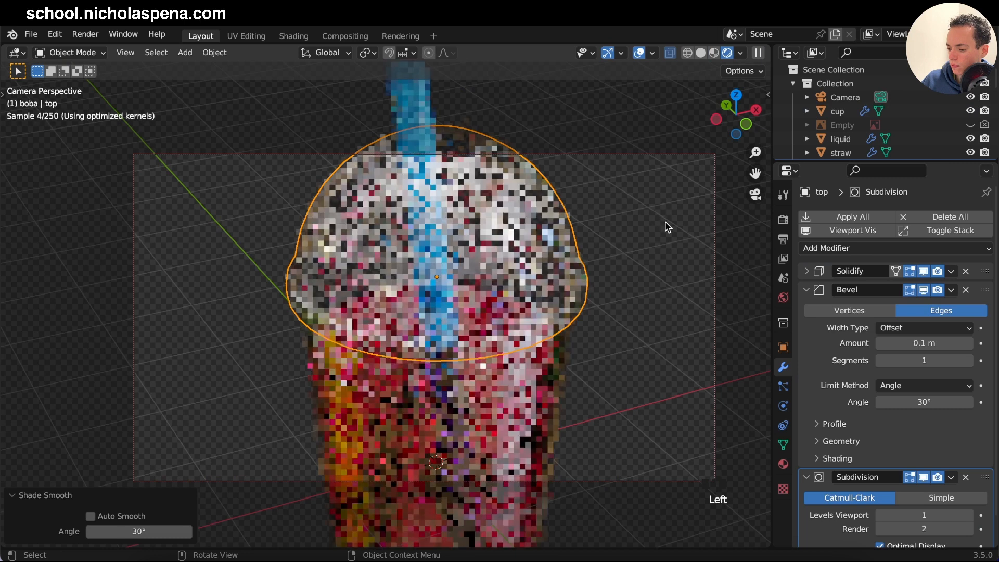
click(517, 172)
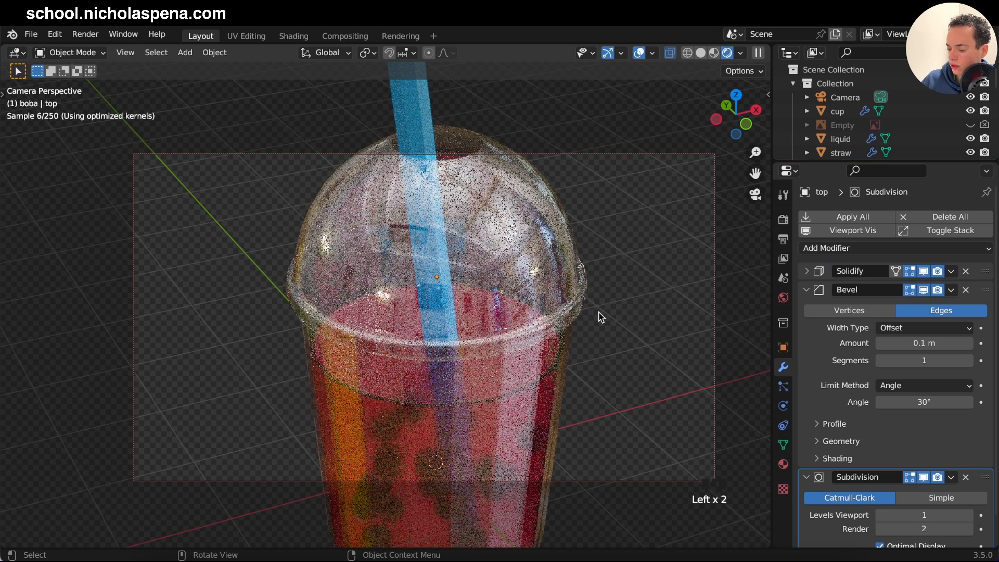
click(543, 428)
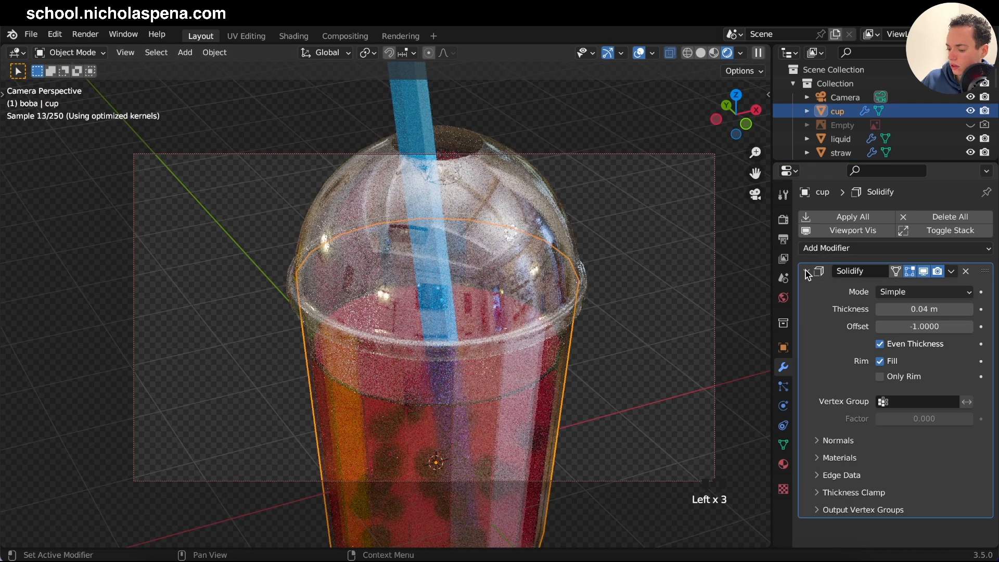
click(806, 271)
click(811, 249)
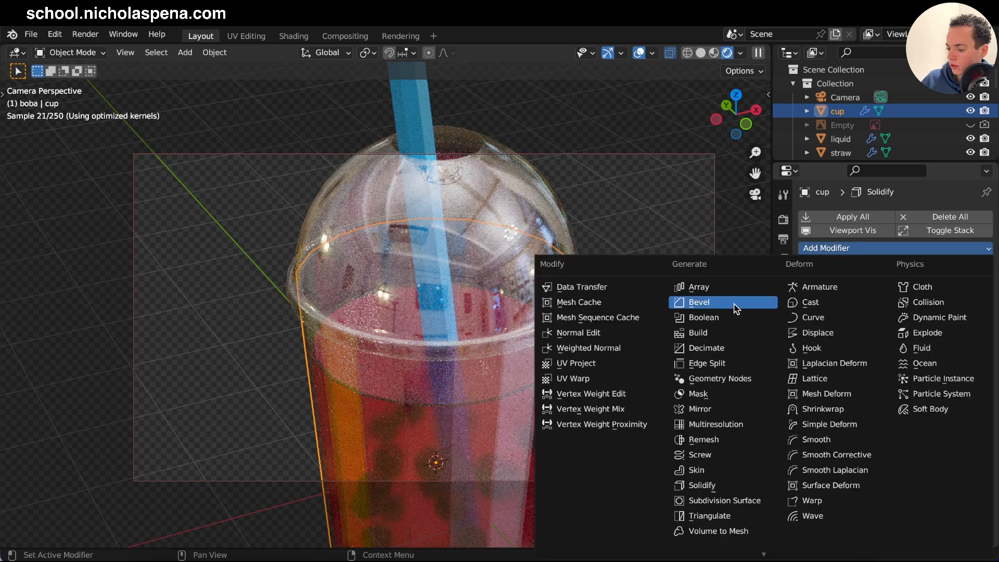
click(676, 304)
click(806, 289)
click(815, 248)
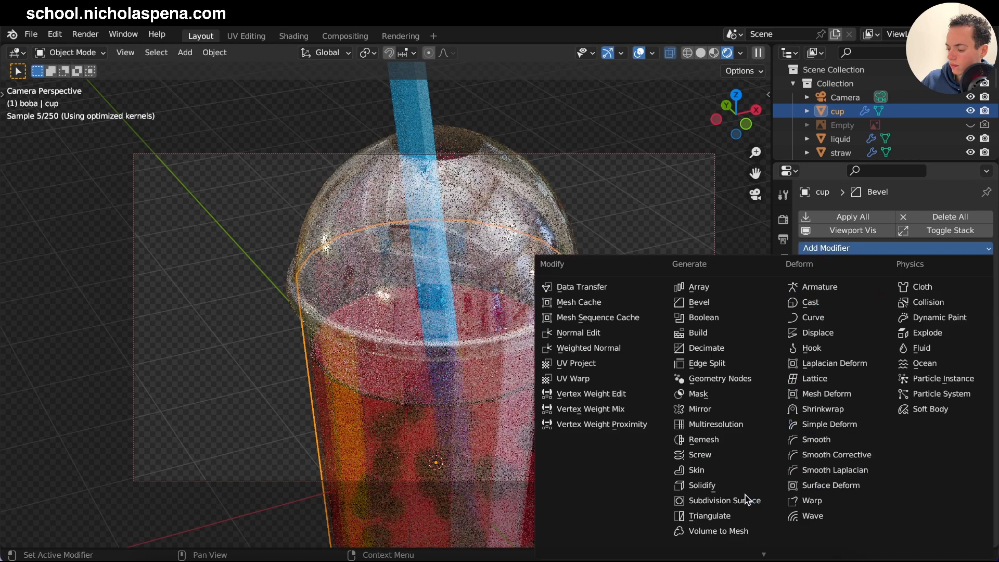
click(738, 502)
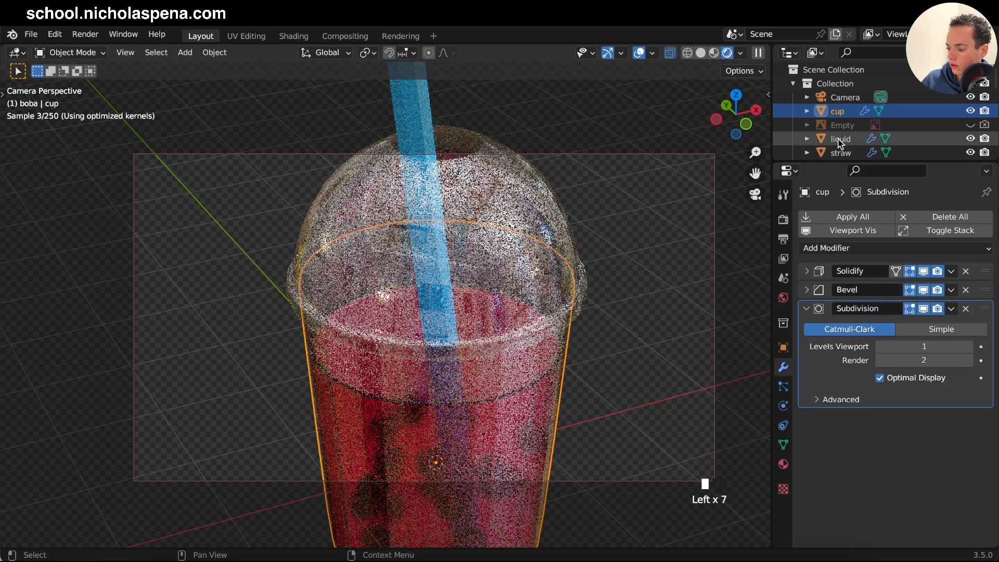
- Add Bevel and Subdivision Surface modifiers to the liquid
click(840, 139)
click(835, 249)
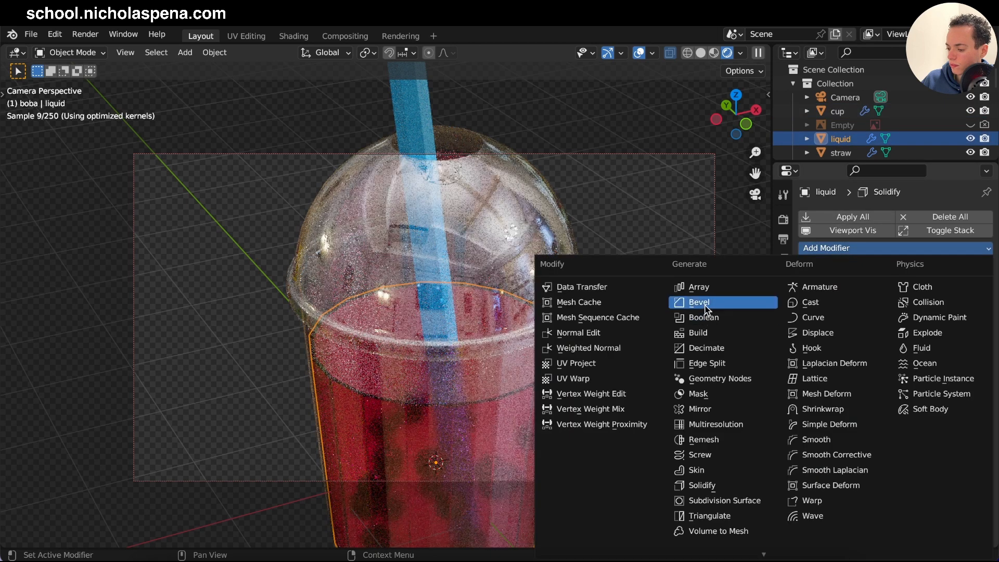
click(713, 302)
click(832, 249)
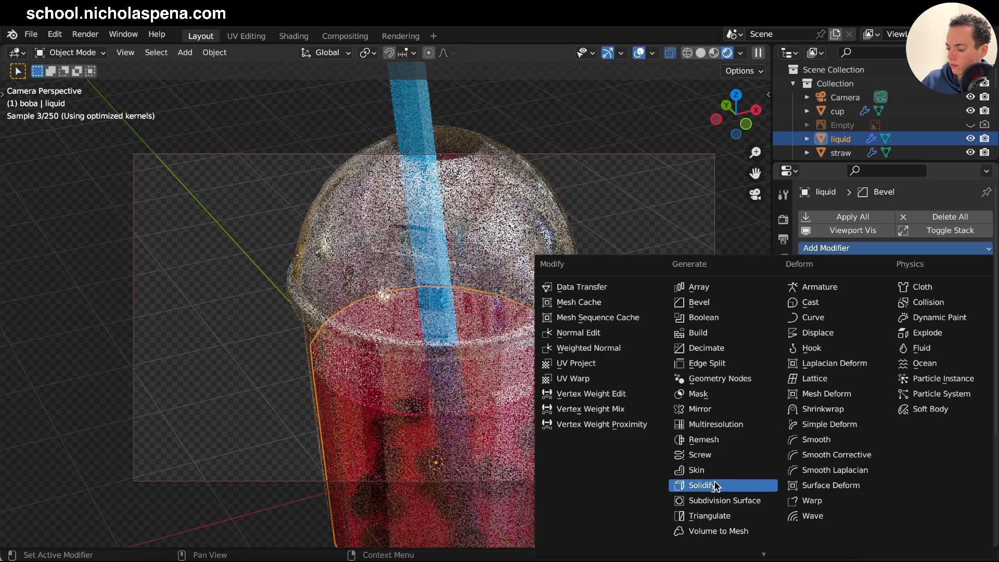
click(735, 501)
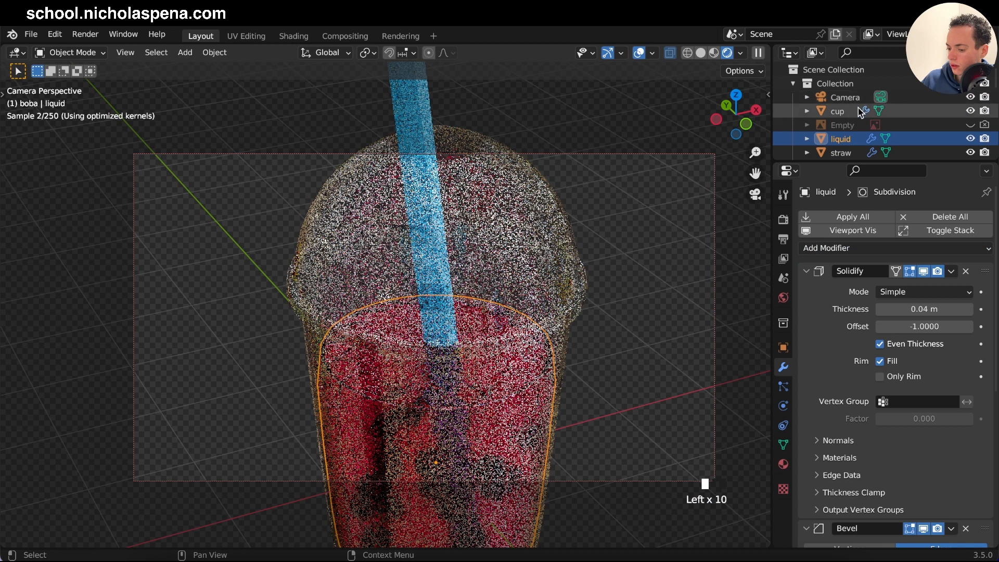
- Set the liquid's Bevel modifier to 3 segments and reduce its bevel amount
click(807, 271)
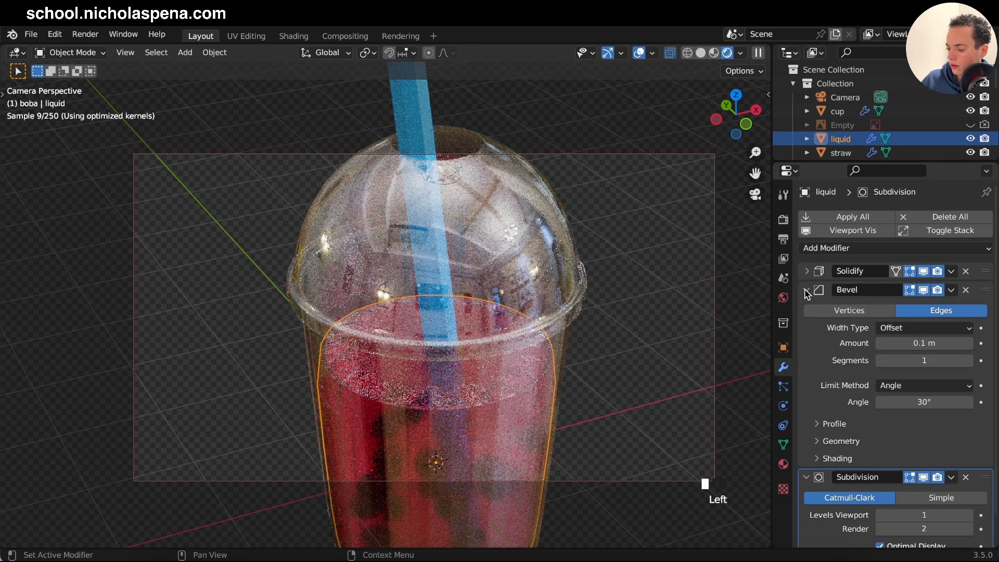
click(807, 290)
click(807, 289)
click(969, 360)
click(969, 361)
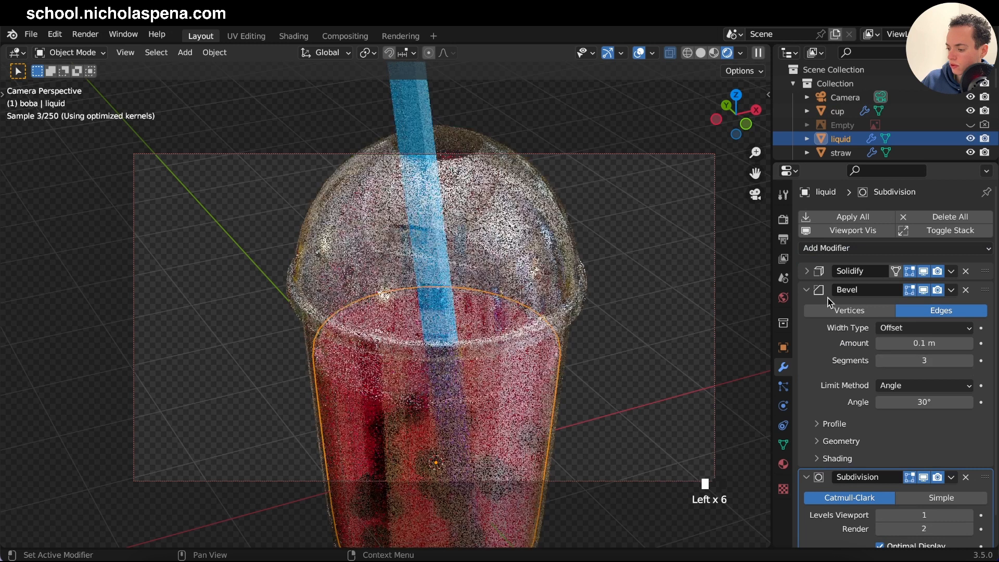
click(807, 468)
click(807, 290)
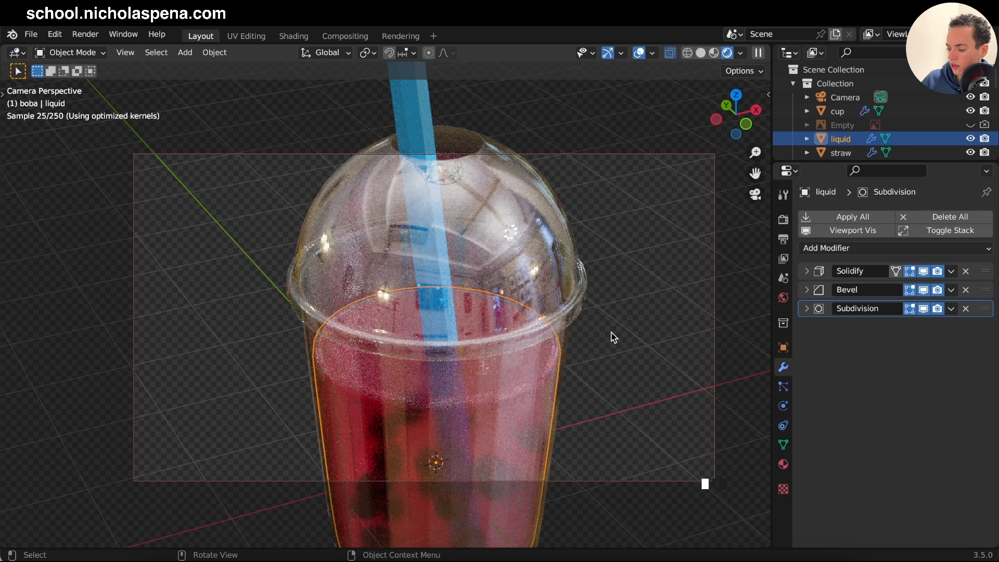
click(807, 289)
shift+drag(935, 343, 909, 343)
- Set the dome top's Bevel modifier to an amount of 0.01 m with 3 segments
click(565, 272)
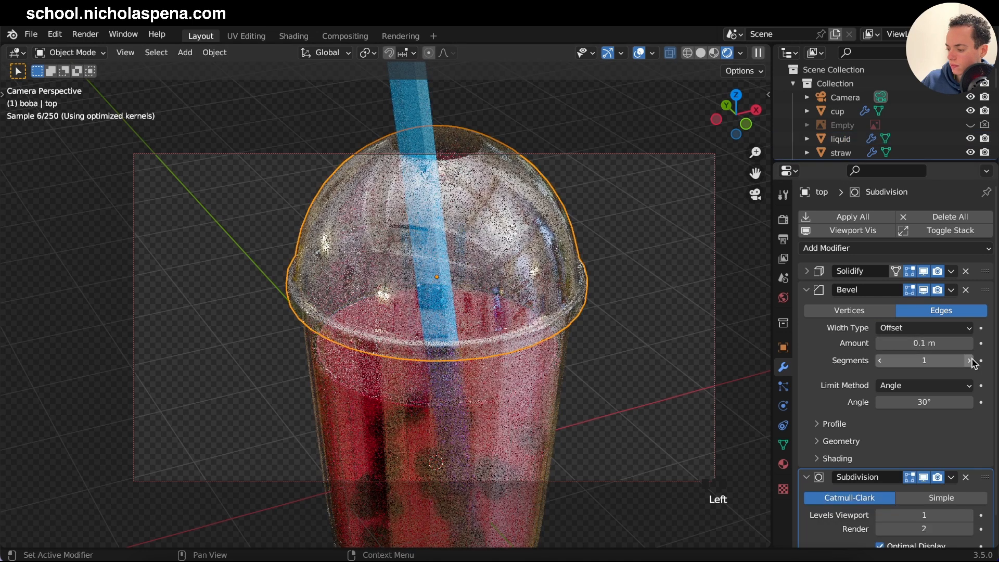
shift+drag(935, 344, 905, 344)
click(968, 346)
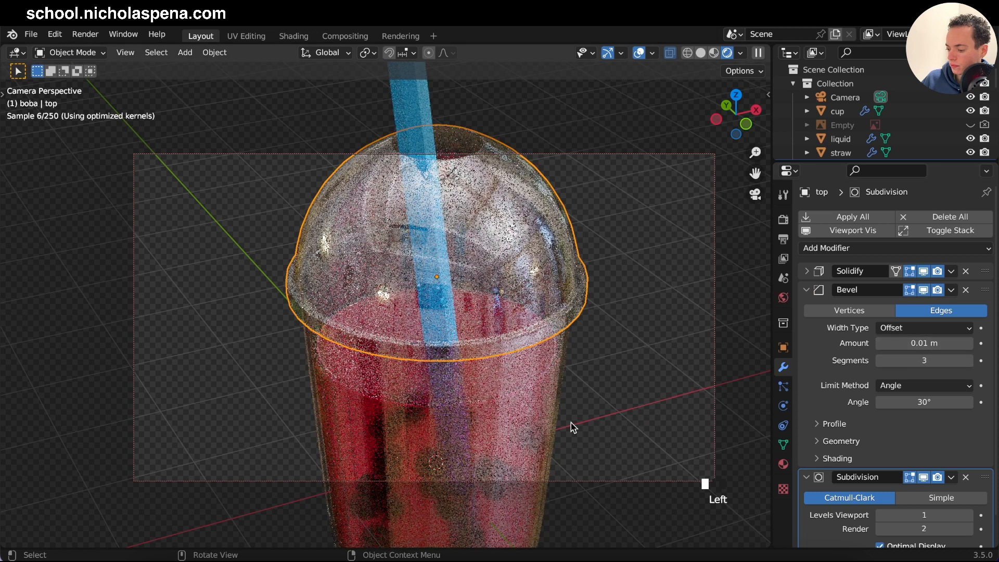
- Set the cup's Bevel modifier to 3 segments and an amount of 0.01 m
click(567, 416)
click(806, 290)
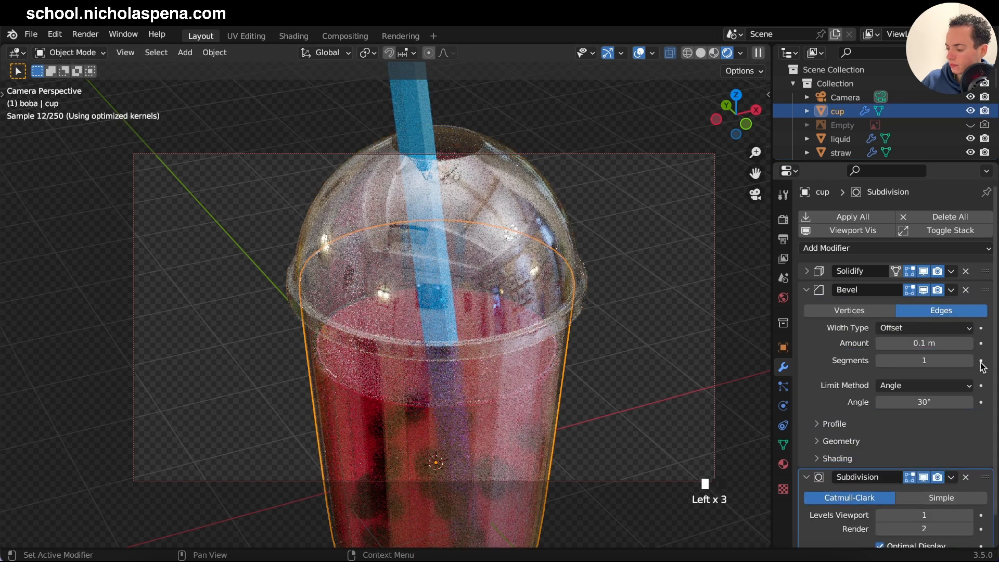
click(968, 359)
click(969, 360)
shift+drag(941, 343, 905, 343)
click(968, 345)
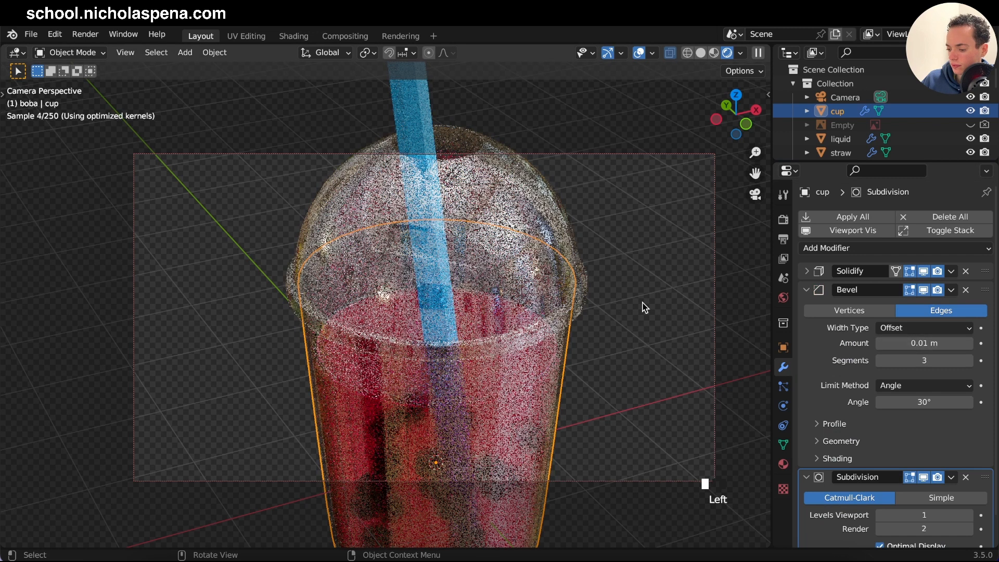
- Add Bevel and Subdivision Surface modifiers to the straw
click(444, 130)
click(843, 247)
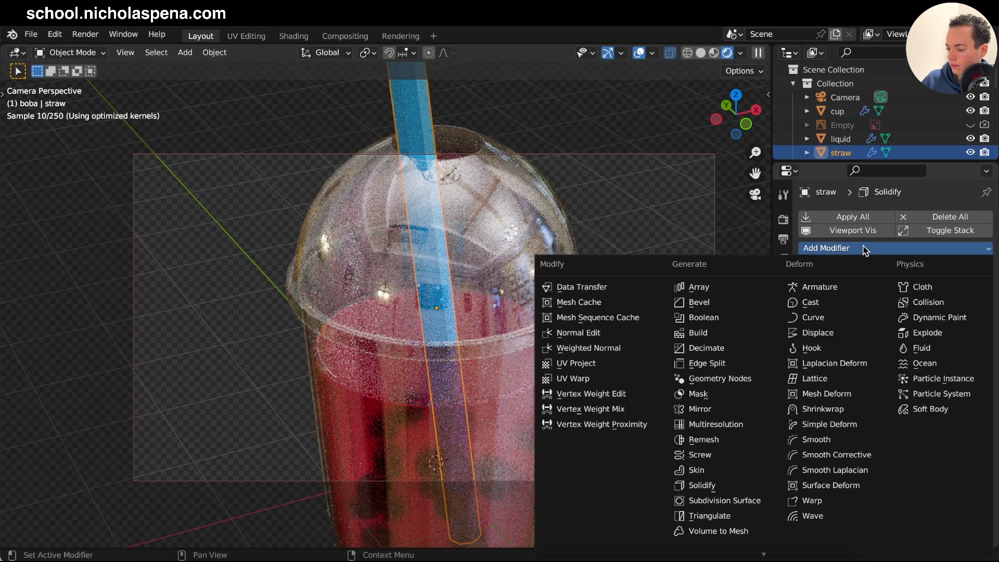
click(806, 271)
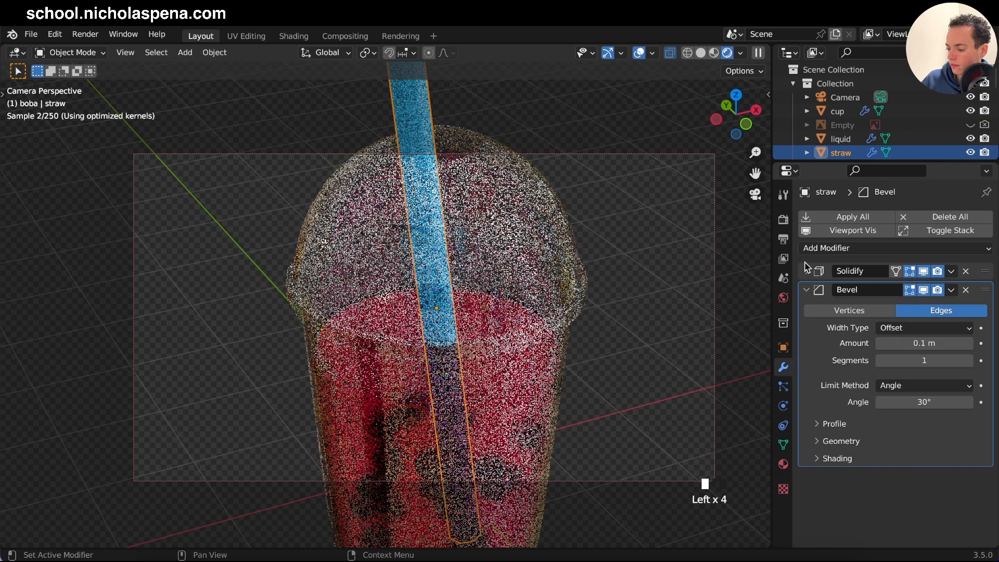
click(812, 248)
click(728, 499)
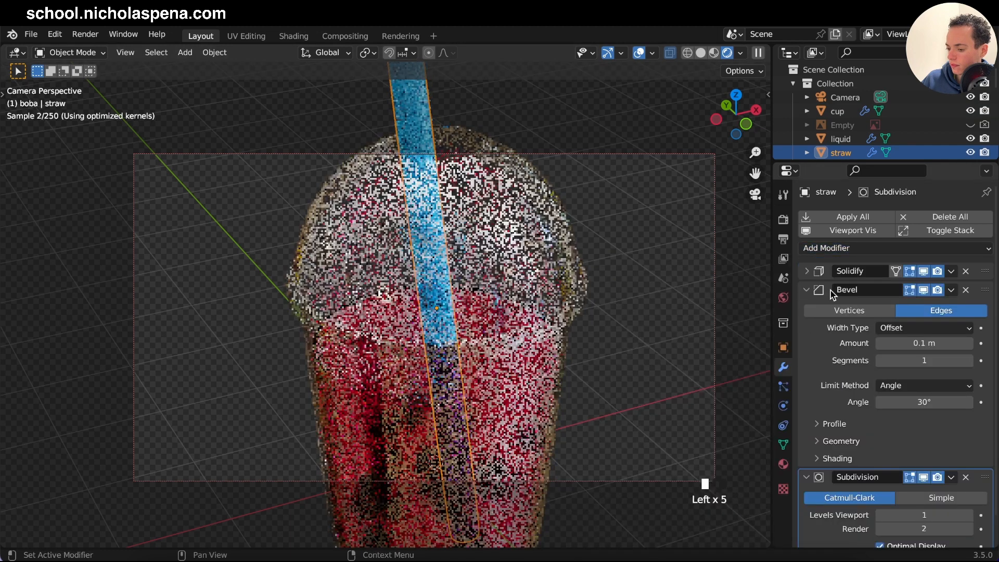
- Set the straw's Bevel modifier to an amount of 0.01 m and 3 segments
drag(945, 342, 905, 342)
click(969, 343)
click(968, 361)
click(970, 361)
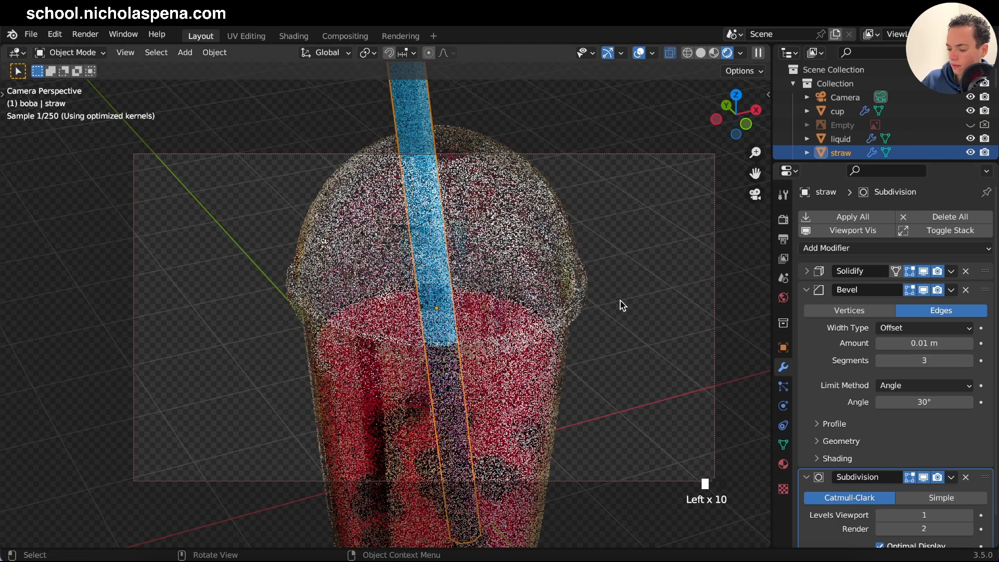
- Save the file and shade all objects in the scene smooth
key(ctrl+s)
key(a)
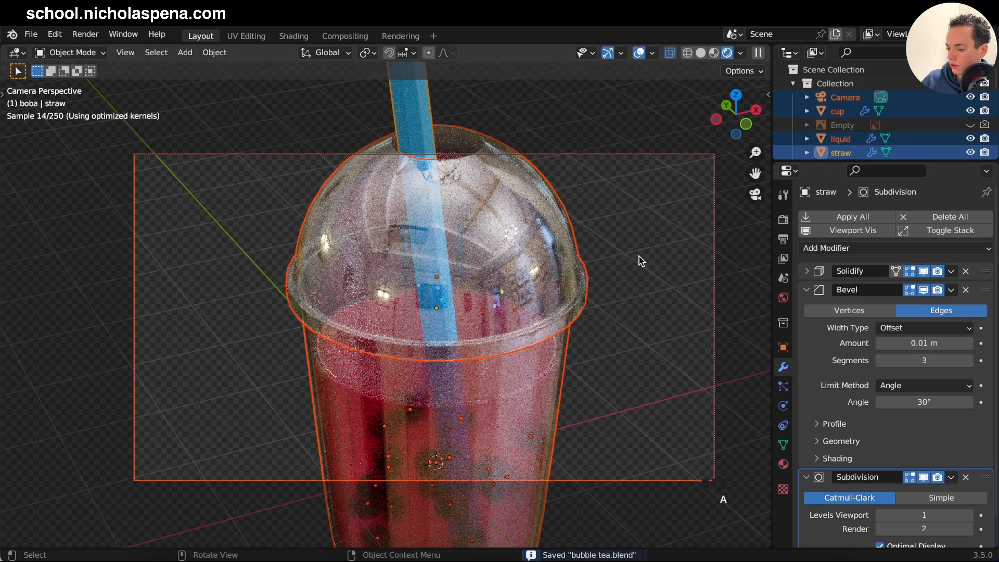
click(623, 281)
click(562, 265)
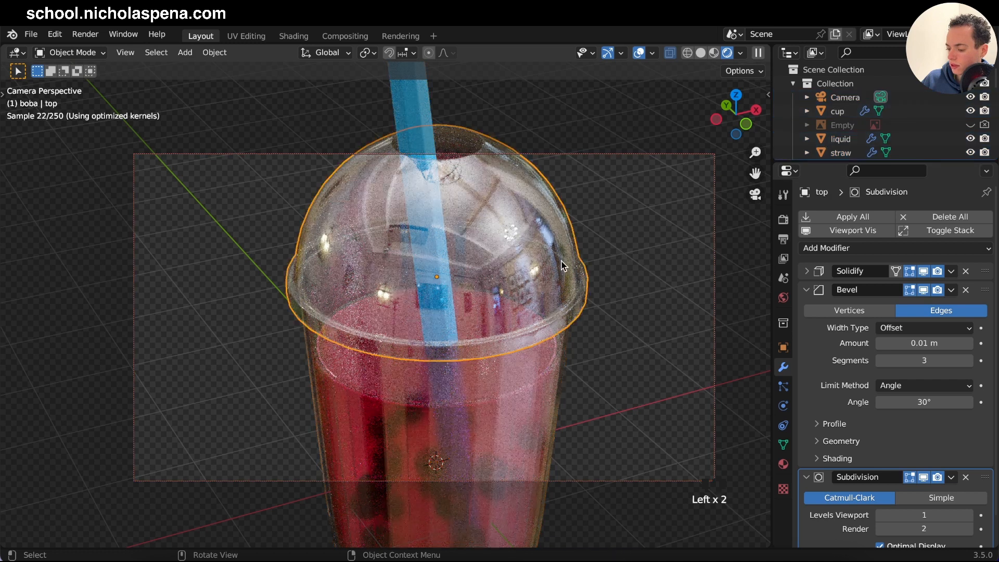
key(a)
right_click(561, 267)
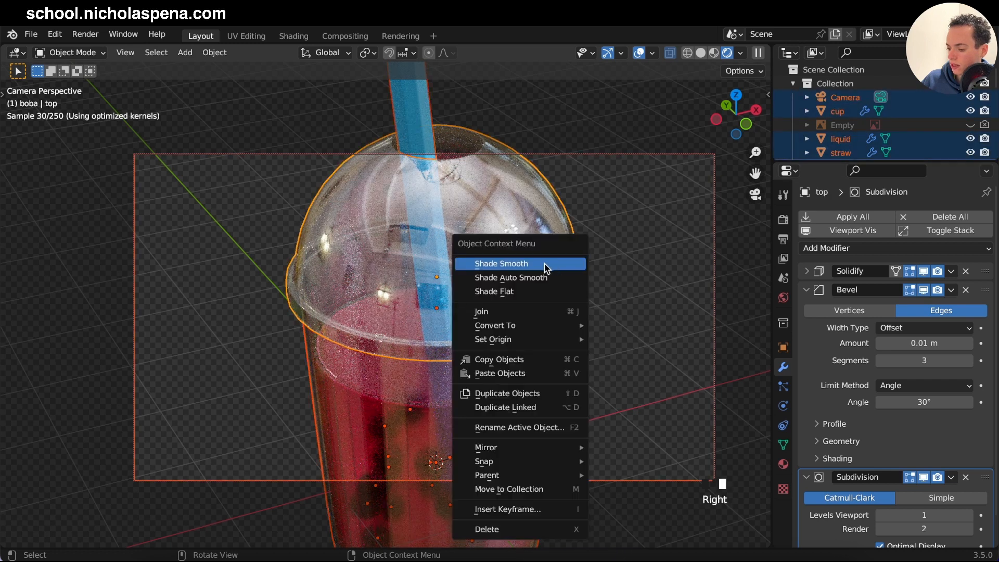
click(546, 268)
- Pull the locked camera back and orbit it around the cup so the whole drink and straw fit in the frame
key(KP_0)
key(KP_0)
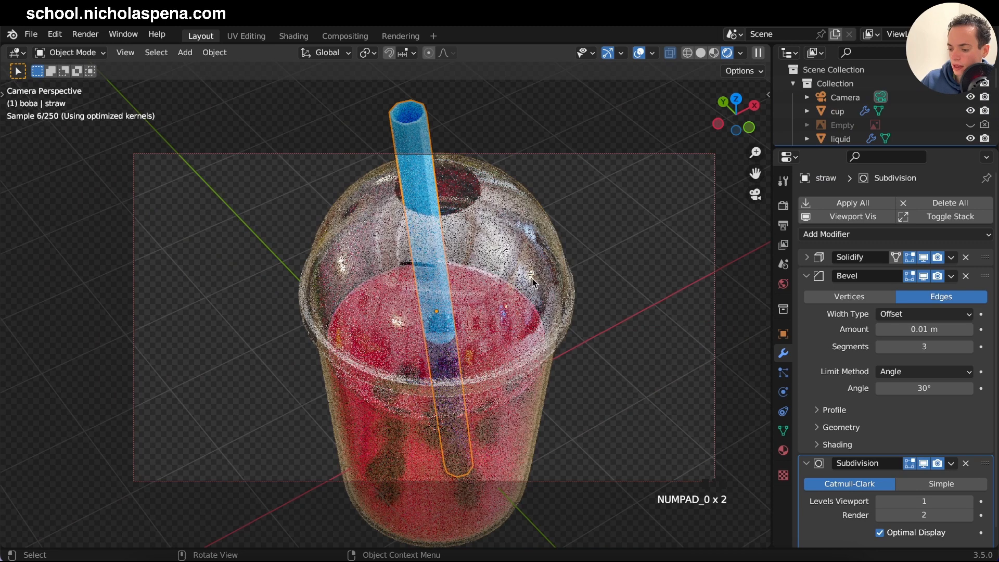
super+scroll(531, 282, down, 4)
super+scroll(531, 282, up, 1)
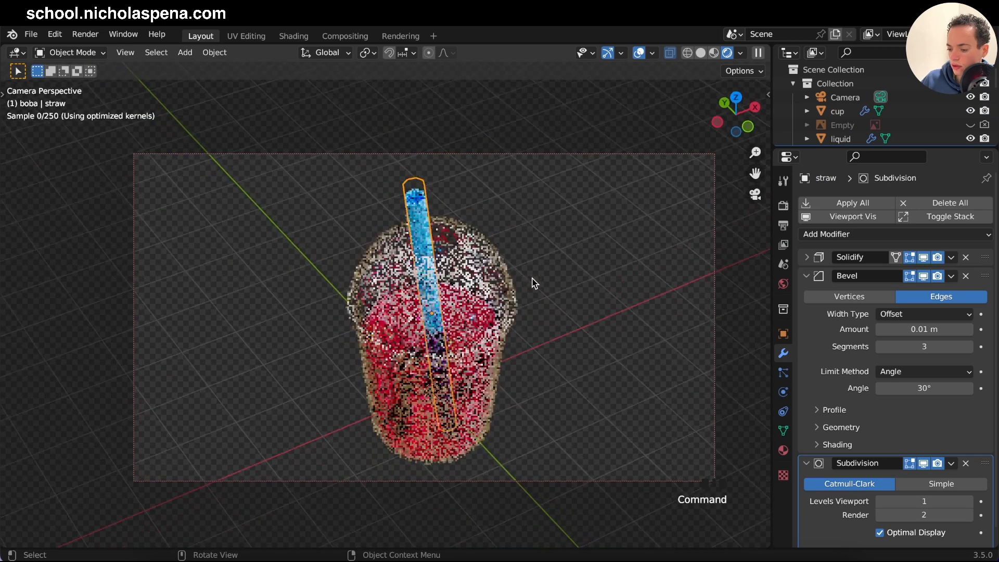
super+scroll(532, 283, up, 3)
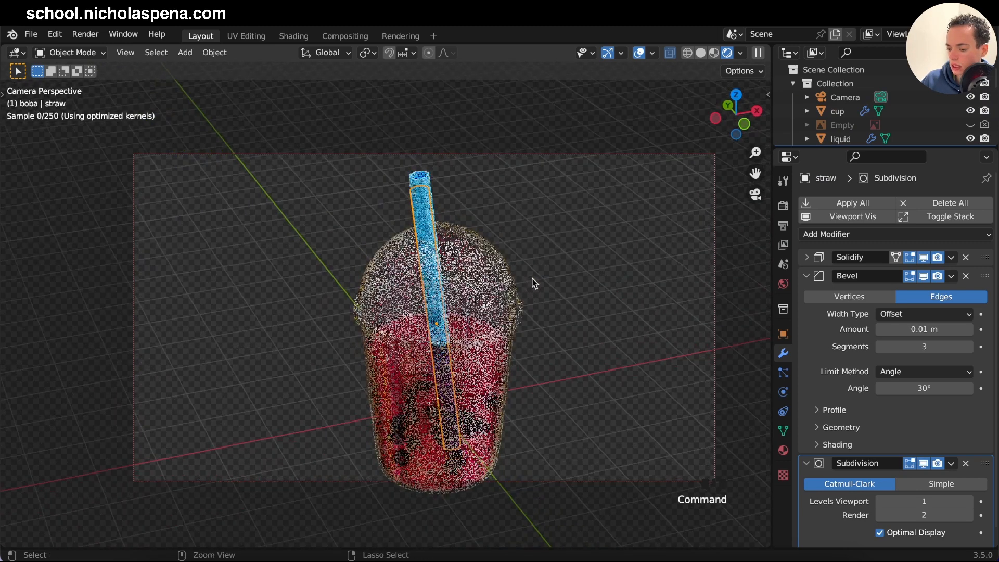
middle_drag(532, 283, 645, 279)
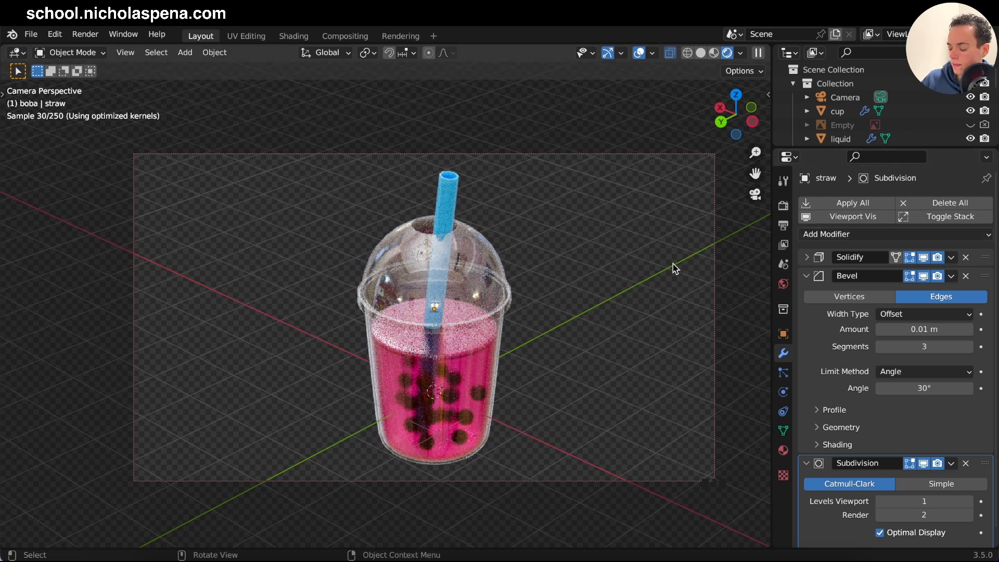
- Review the scene's render settings and start rendering the image
click(784, 207)
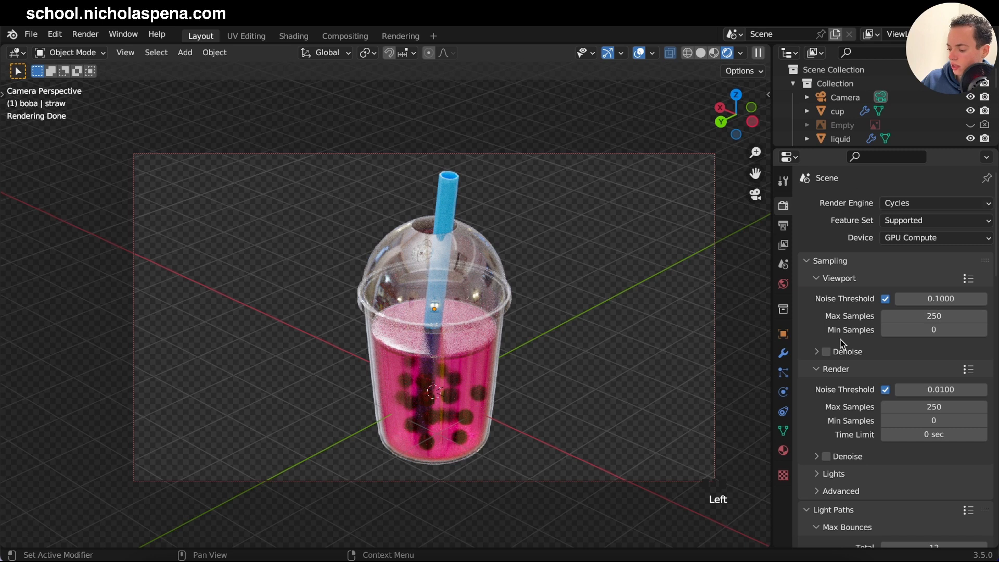
scroll(874, 401, down, 15)
scroll(875, 403, up, 6)
scroll(874, 403, up, 9)
click(85, 35)
click(97, 52)
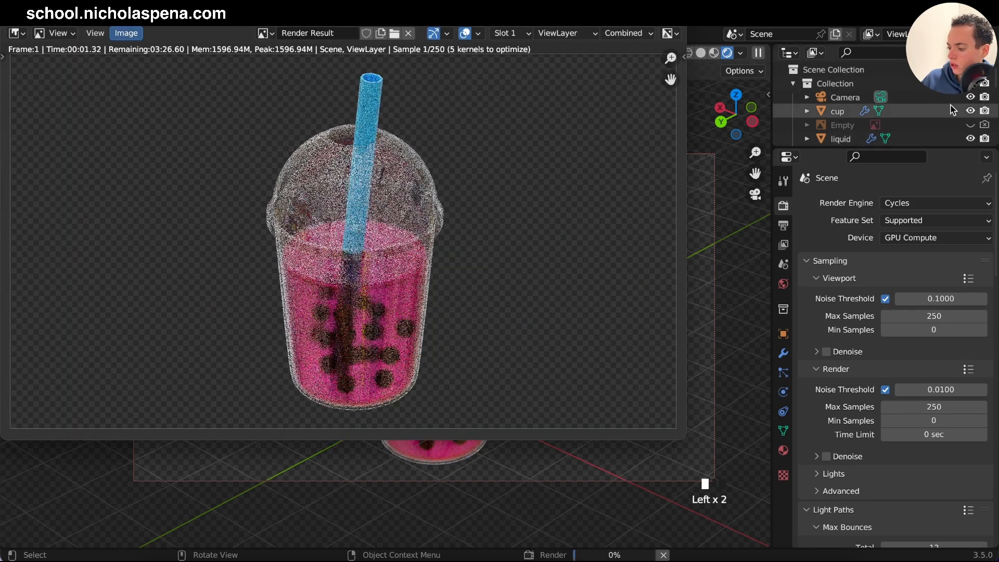
- Enlarge the outliner to collapse the boba collection and bring the render result window back to the front
drag(958, 149, 958, 388)
click(790, 181)
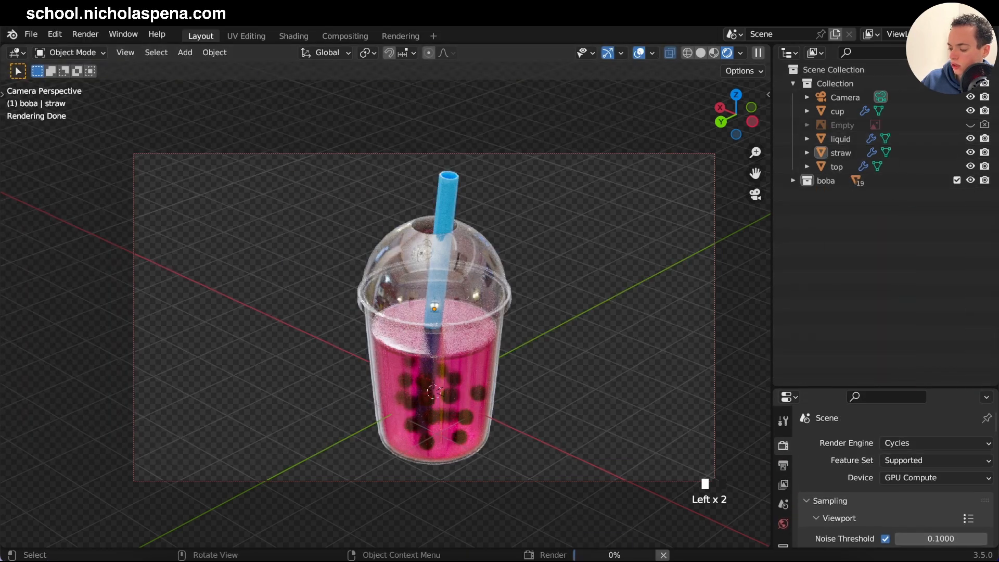
right_click(606, 552)
click(629, 447)
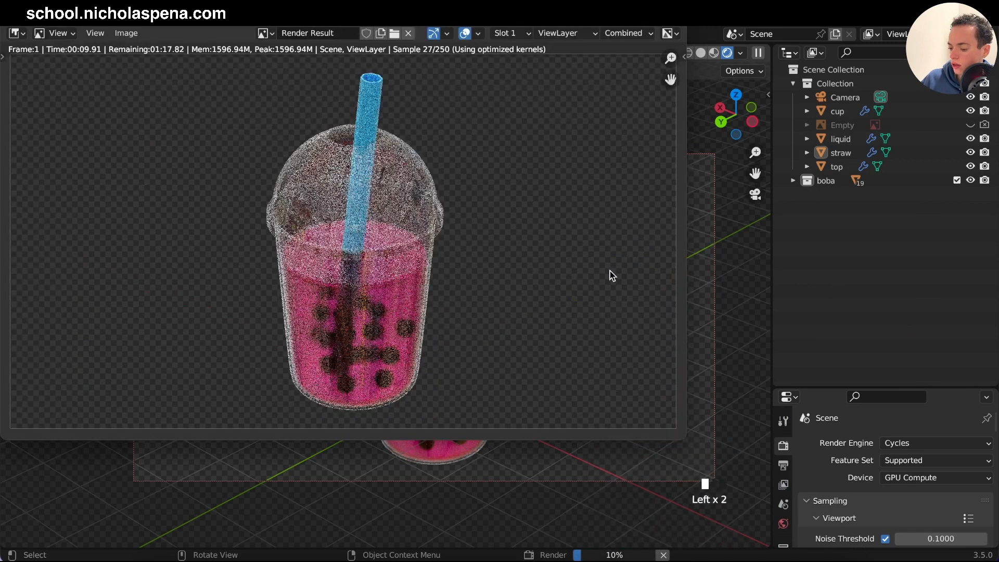